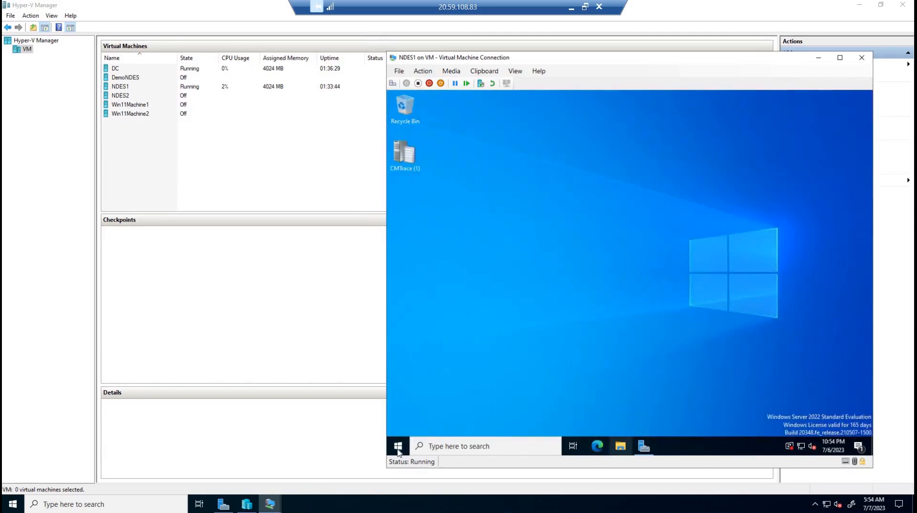
# Shut down Windows on the NDES1 virtual machine
pyautogui.click(398, 446)
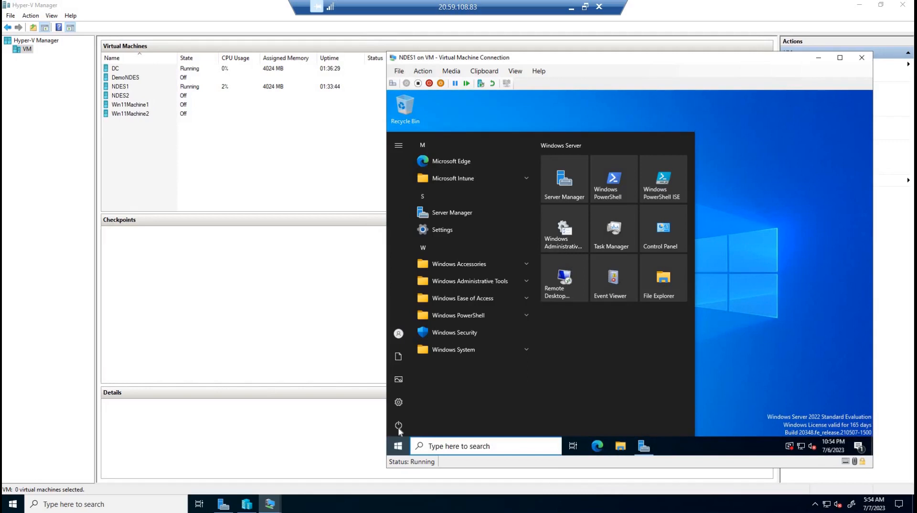
pyautogui.click(423, 428)
pyautogui.click(541, 397)
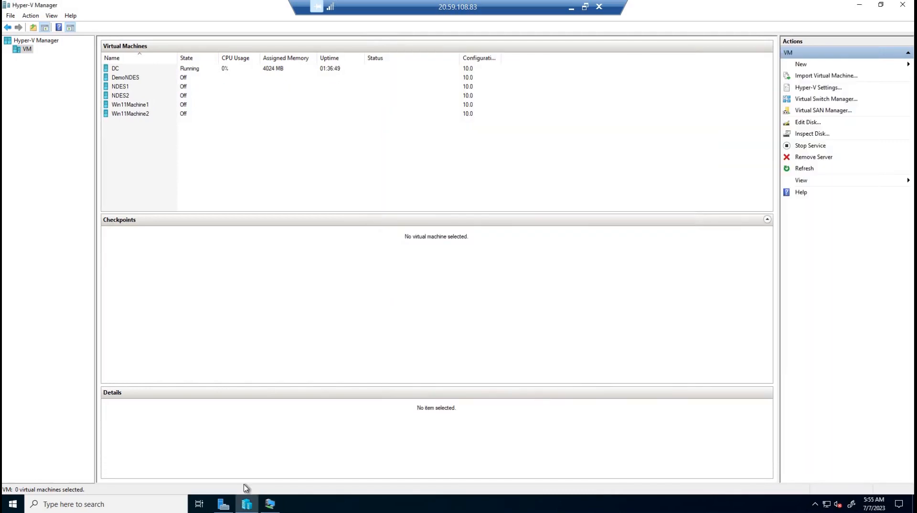
# Switch to the DC virtual machine's connection, unlock it and sign in with the administrator password
pyautogui.click(271, 505)
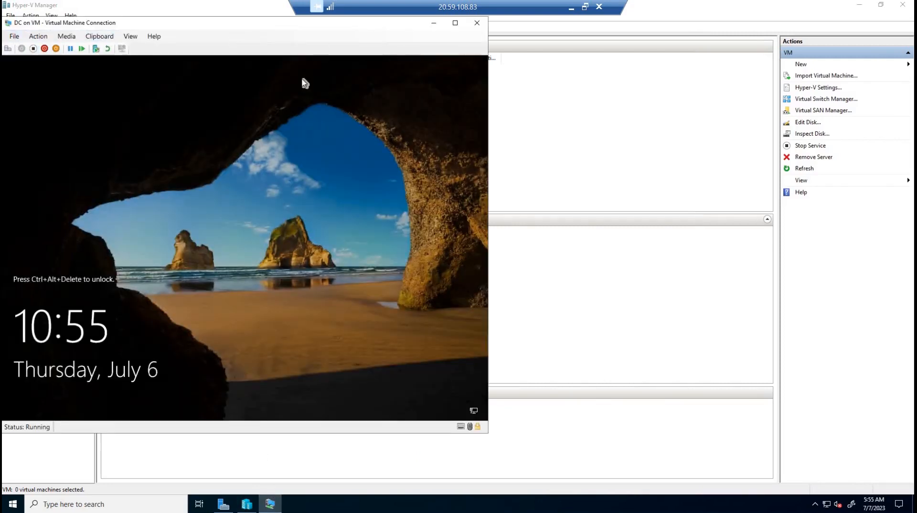
pyautogui.moveTo(82, 23); pyautogui.dragTo(280, 44)
pyautogui.click(212, 58)
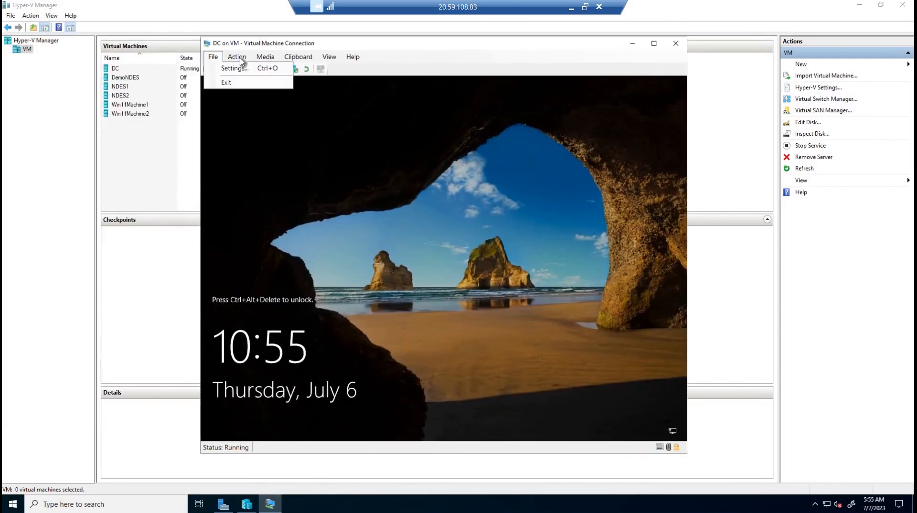
pyautogui.click(240, 58)
pyautogui.click(241, 59)
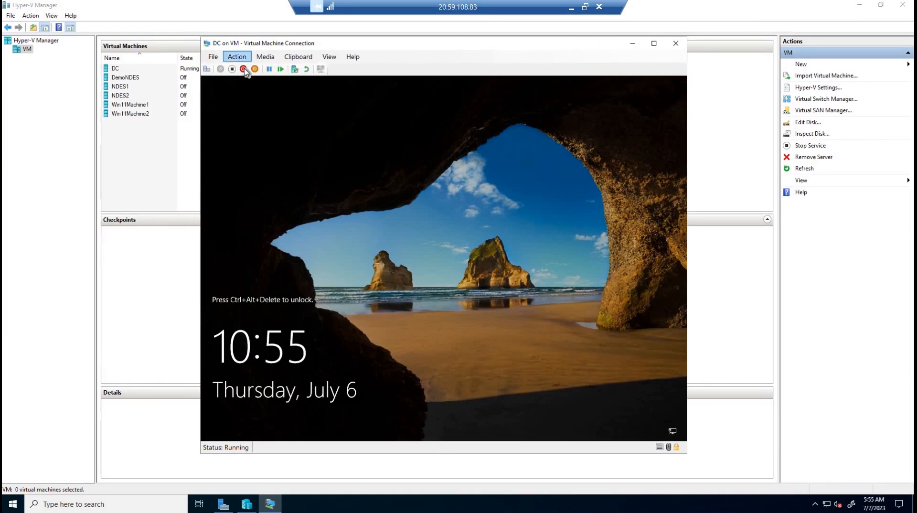
pyautogui.press('Return')
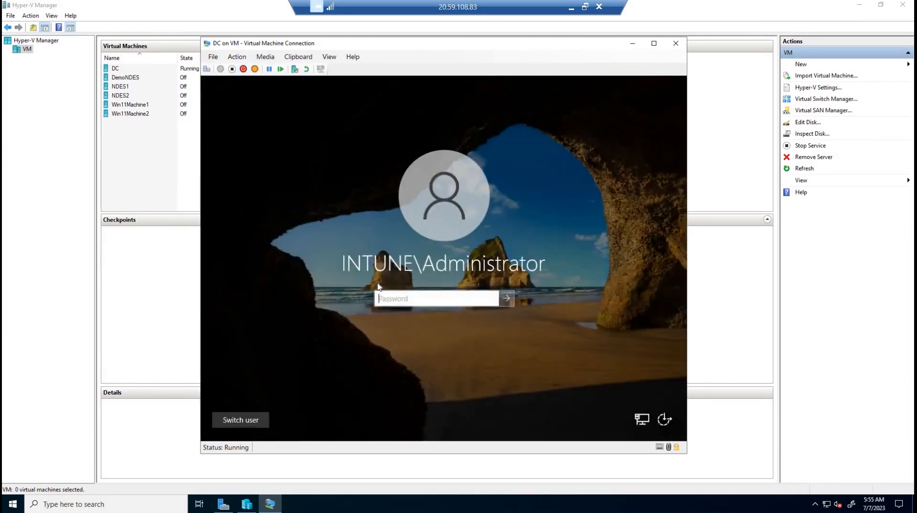
pyautogui.write('••••••••••')
pyautogui.press('Return')
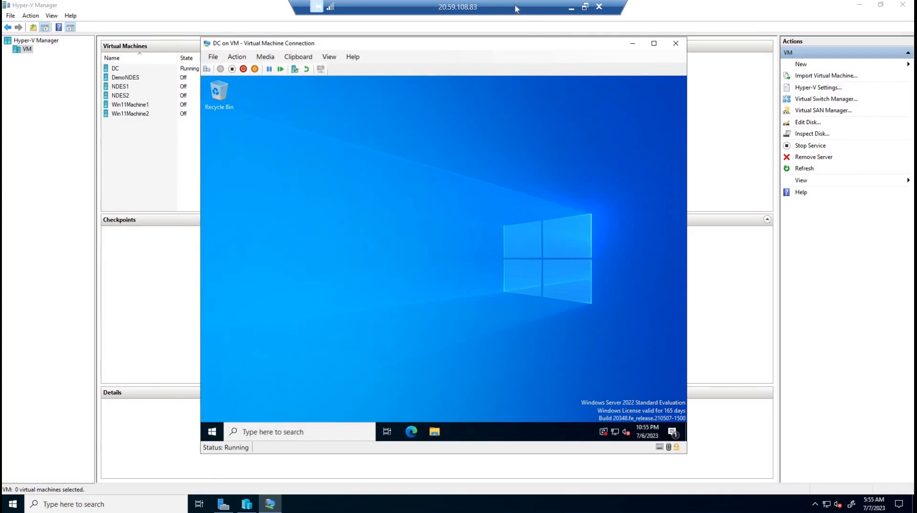
# Open an empty management console on DC and add the Certification Authority snap-in for the local computer
pyautogui.moveTo(516, 8); pyautogui.dragTo(739, 5)
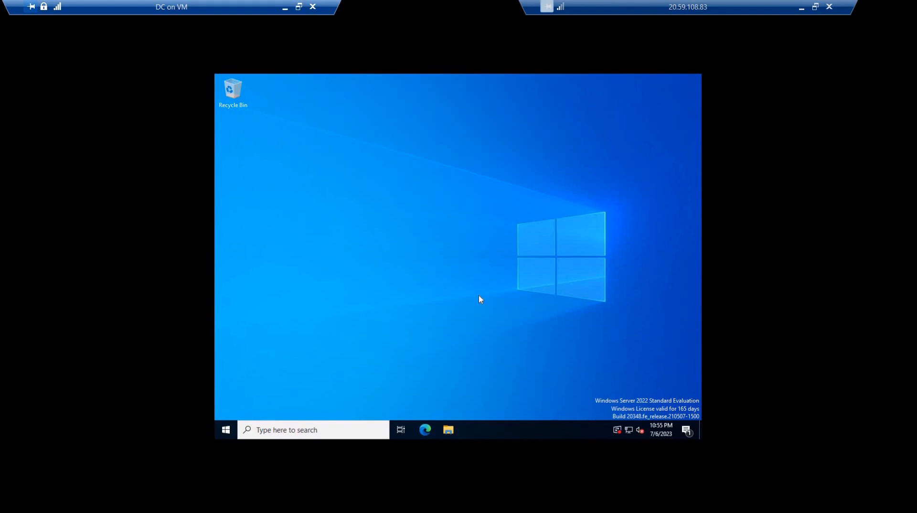
pyautogui.press('super')
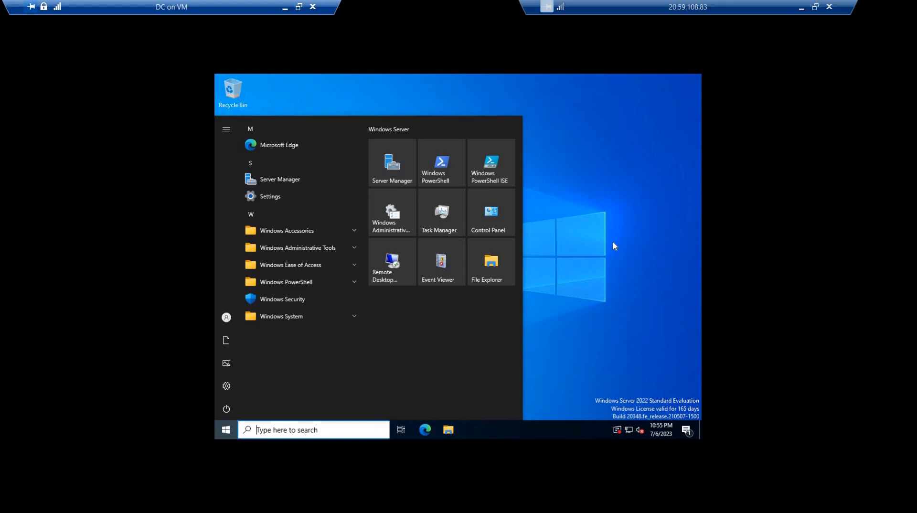
pyautogui.press('super+r')
pyautogui.press('Return')
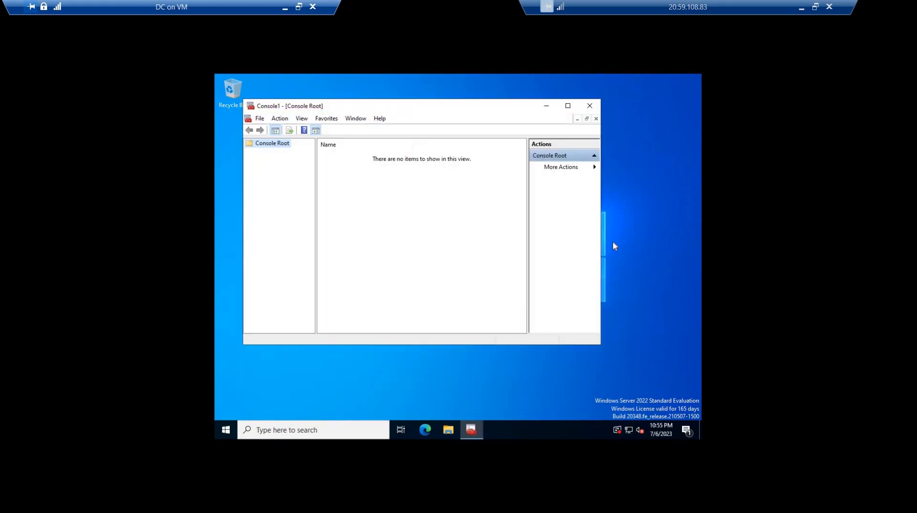
pyautogui.hotkey('ctrl', 'm')
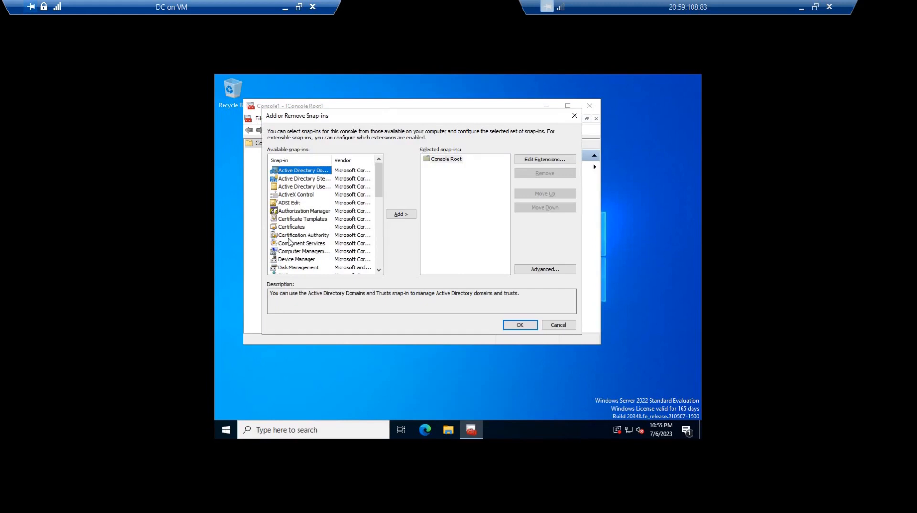
pyautogui.click(305, 236)
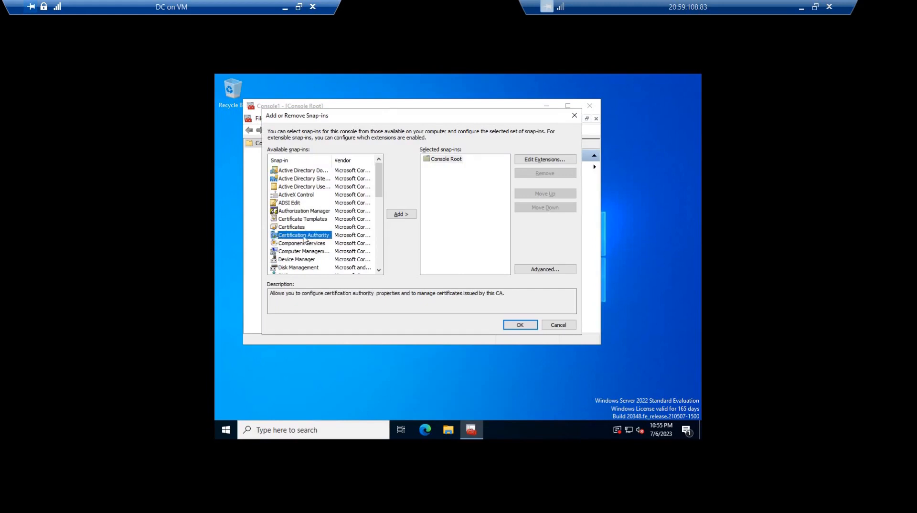
pyautogui.click(403, 216)
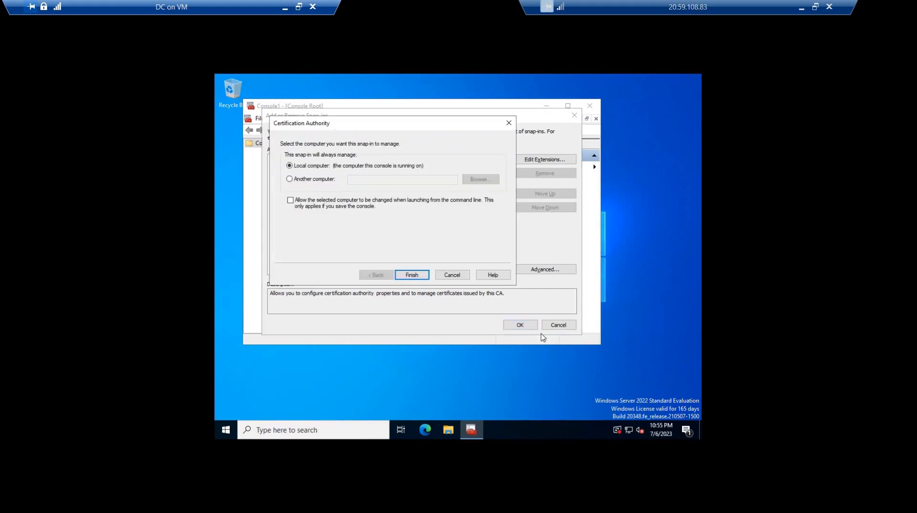
pyautogui.press('Return')
pyautogui.click(520, 325)
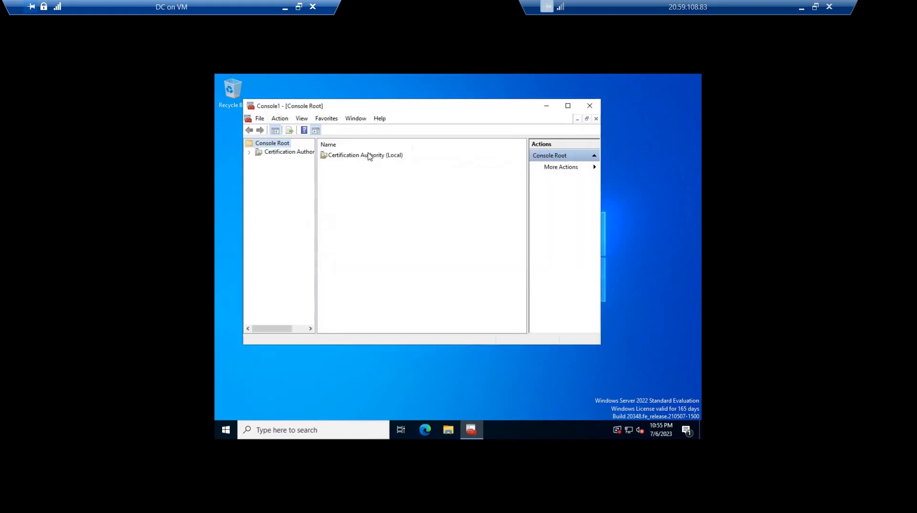
# Expand the intune-DC-CA certification authority and examine its Issued Certificates
pyautogui.click(268, 125)
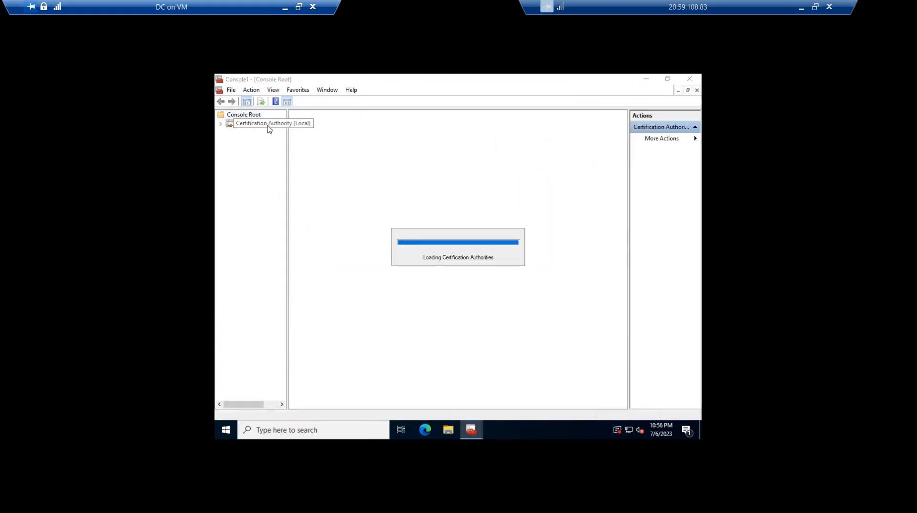
pyautogui.press('Right')
pyautogui.press('Right')
pyautogui.press('Right')
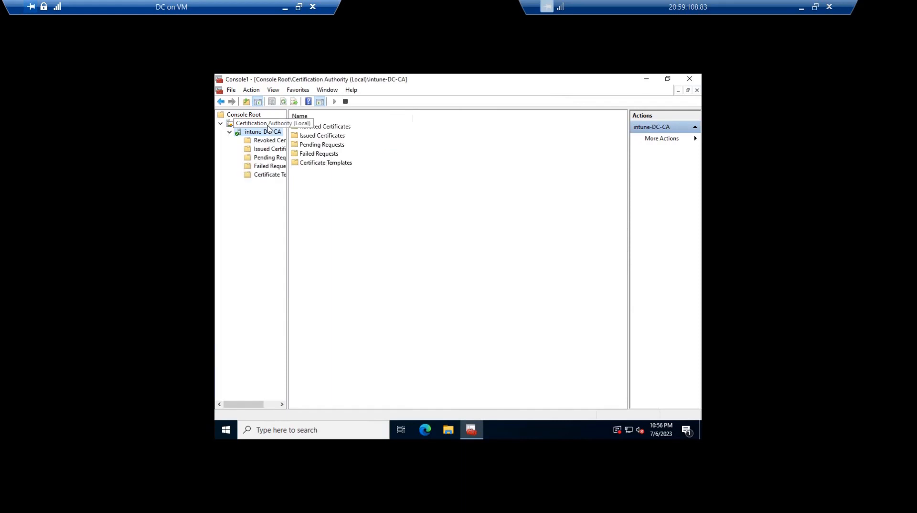
pyautogui.press('Down')
pyautogui.press('Down')
pyautogui.press('Down')
pyautogui.press('Down')
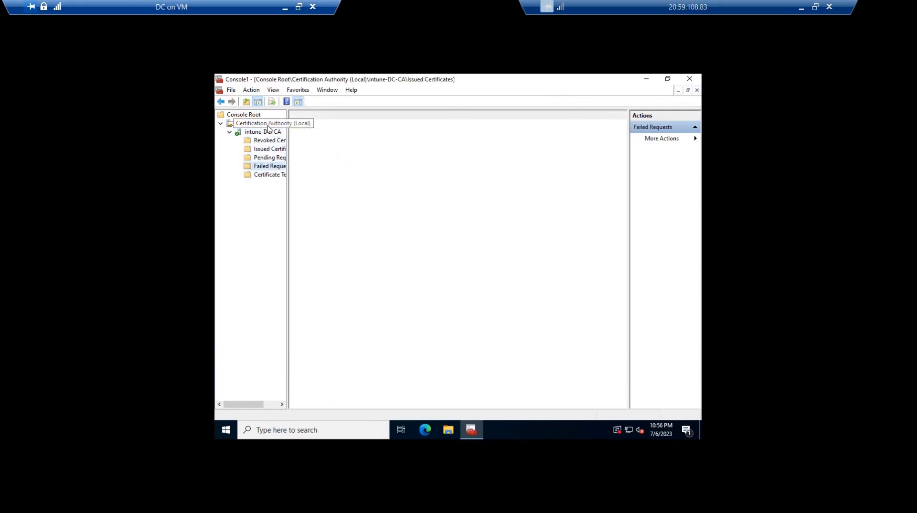
pyautogui.press('Up')
pyautogui.press('Up')
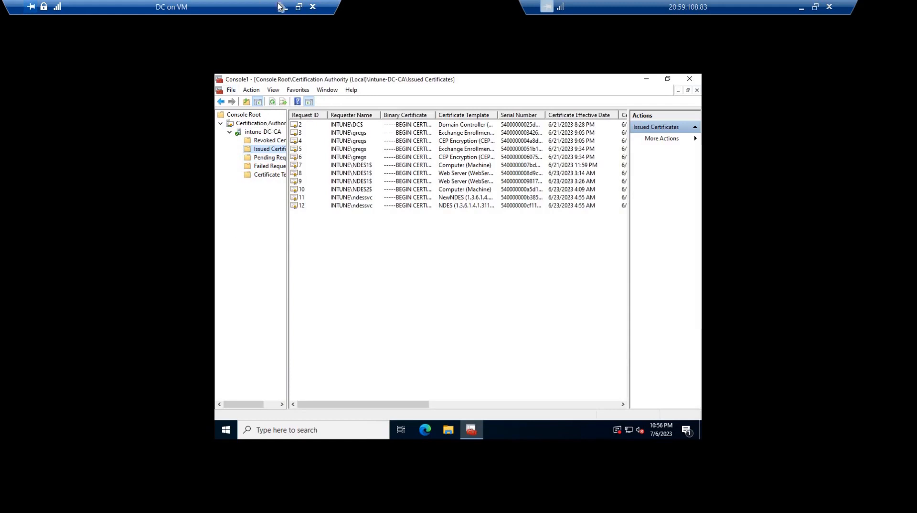
# Leave the DC full-screen session, minimize its connection and start the DemoNDES virtual machine
pyautogui.click(299, 11)
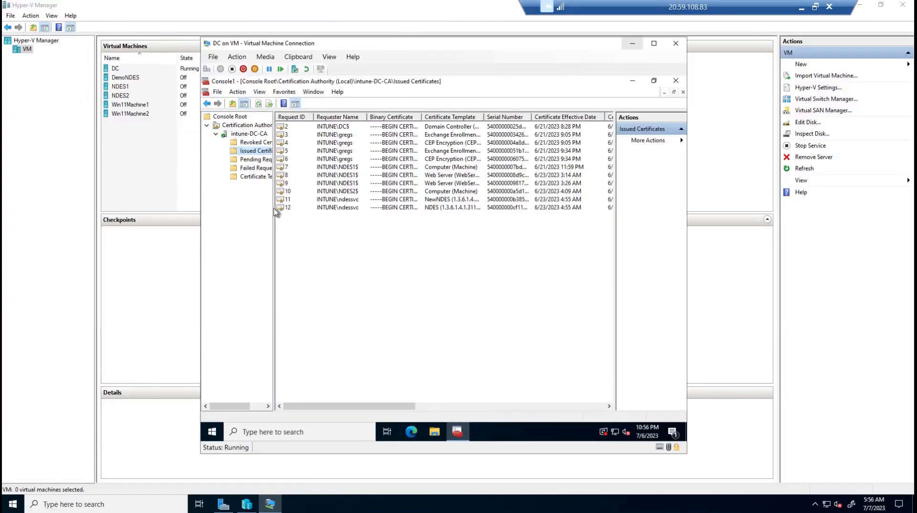
pyautogui.click(633, 44)
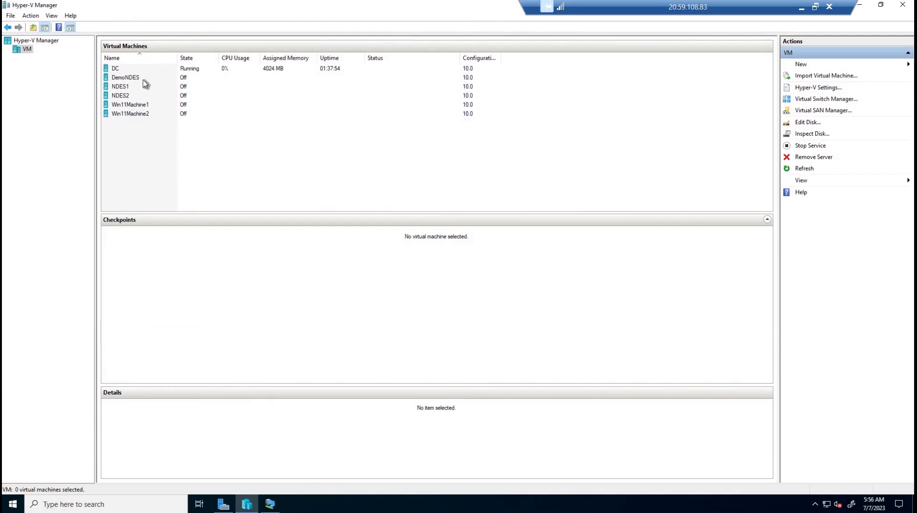
pyautogui.rightClick(122, 77)
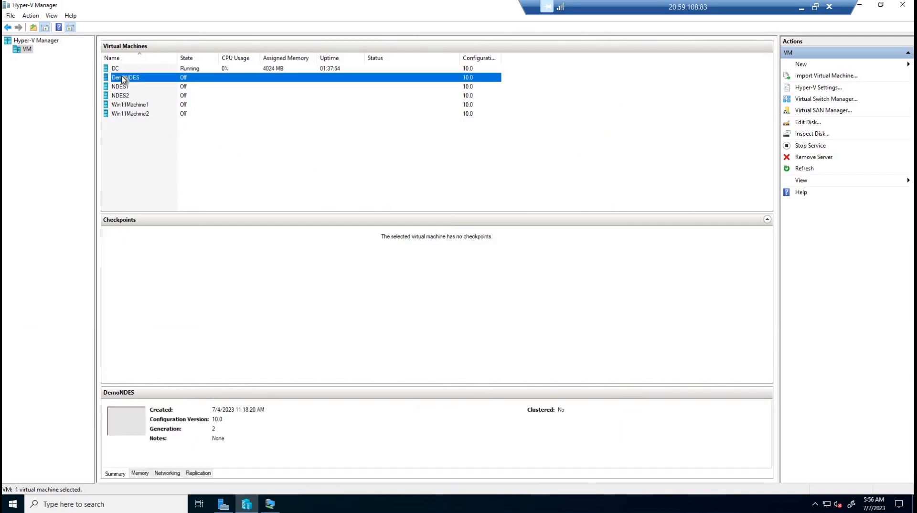
pyautogui.click(143, 110)
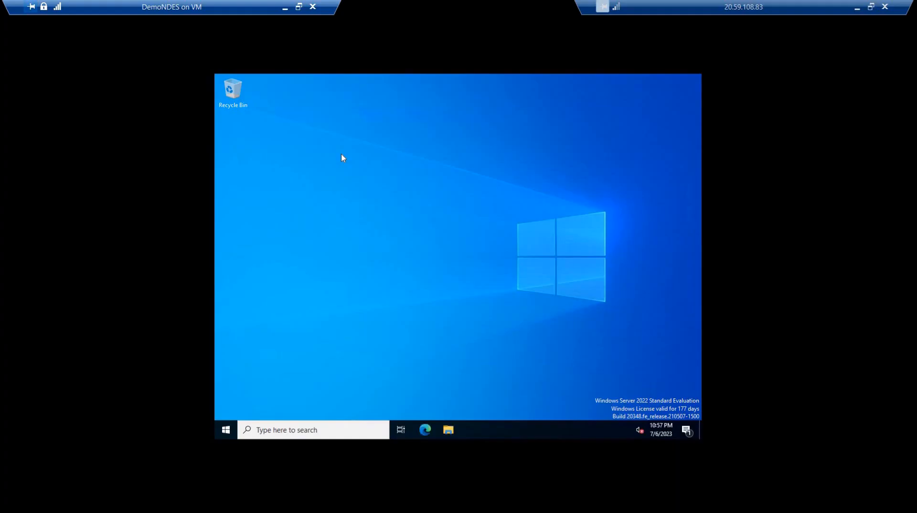
# Open a command prompt on DemoNDES and check the computer name with hostname
pyautogui.press('super+r')
pyautogui.press('Return')
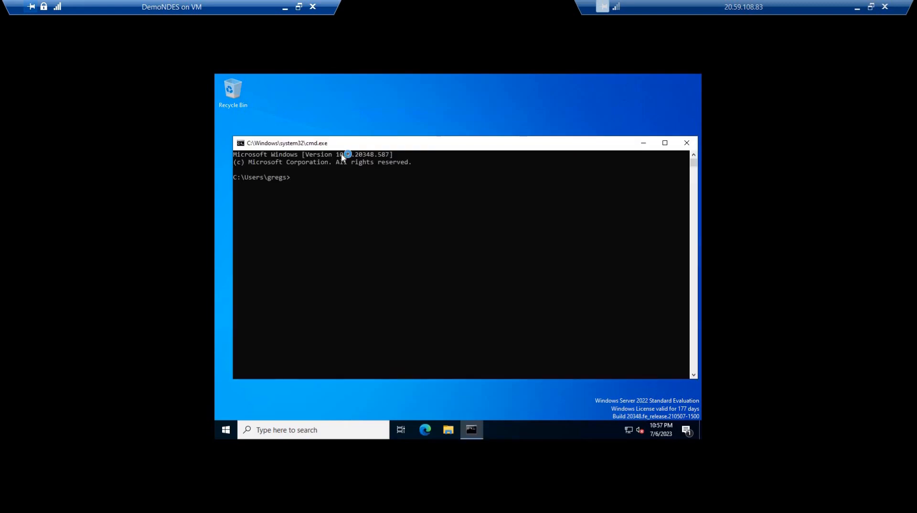
pyautogui.write('hostname')
pyautogui.press('Return')
pyautogui.doubleClick(235, 186)
pyautogui.moveTo(234, 185); pyautogui.dragTo(234, 185)
pyautogui.click(501, 230)
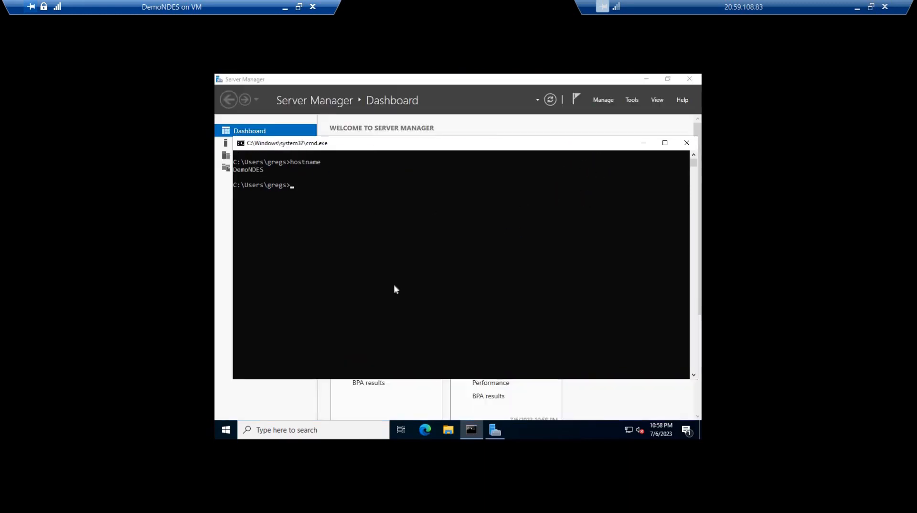
# Ping demondes and highlight the domain suffix in the resolved host name
pyautogui.write('ping demondes')
pyautogui.press('Return')
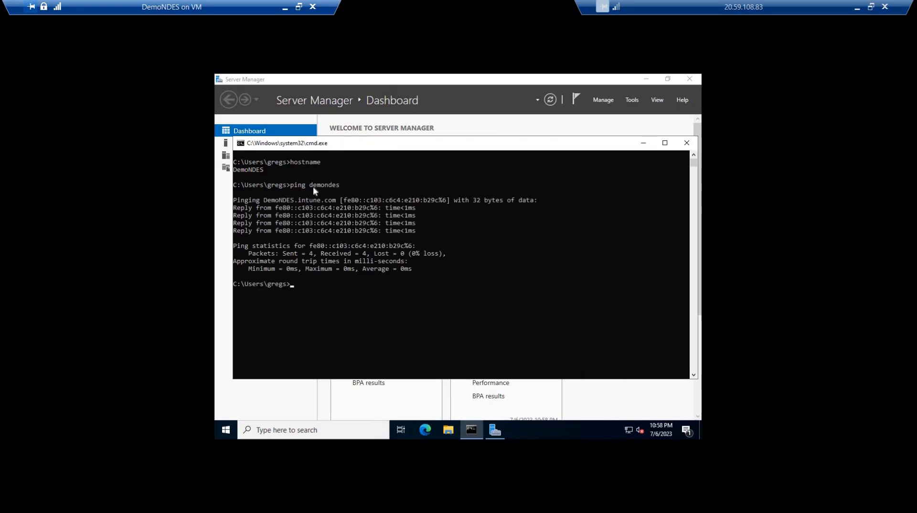
pyautogui.moveTo(357, 185); pyautogui.dragTo(313, 186)
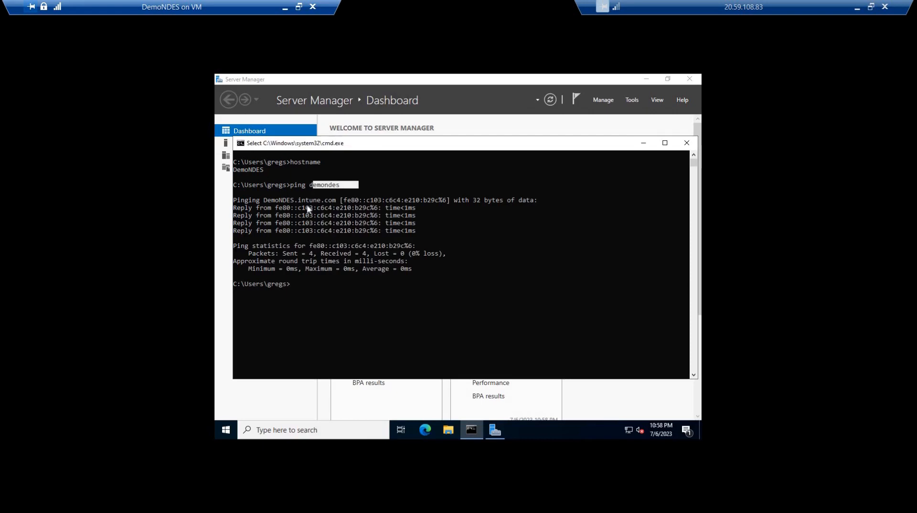
pyautogui.click(319, 224)
pyautogui.moveTo(298, 200); pyautogui.dragTo(335, 205)
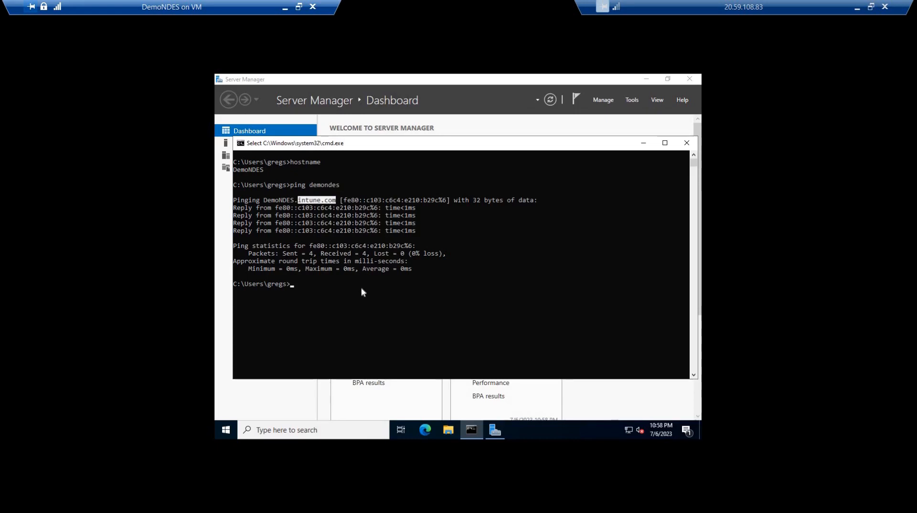
# Clear the command prompt, run ipconfig and highlight the IPv4 address
pyautogui.write('cls')
pyautogui.press('Return')
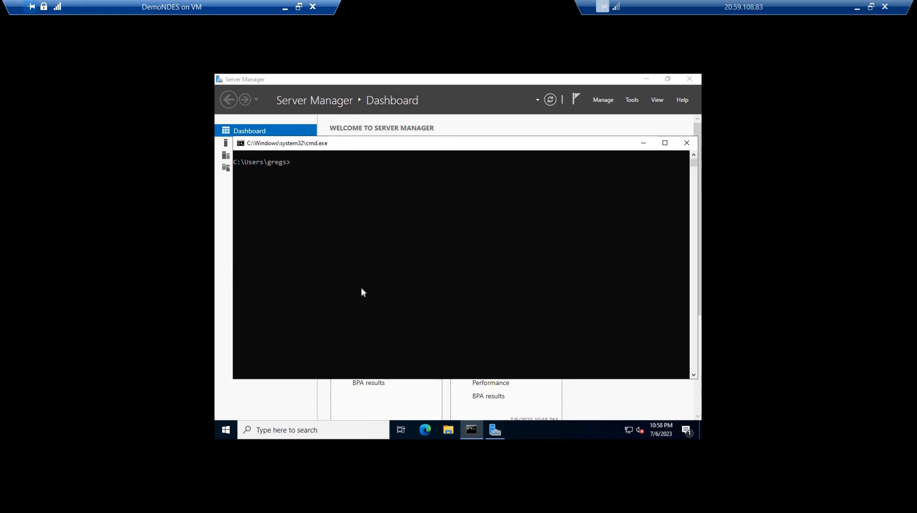
pyautogui.write('ipconfig')
pyautogui.press('Return')
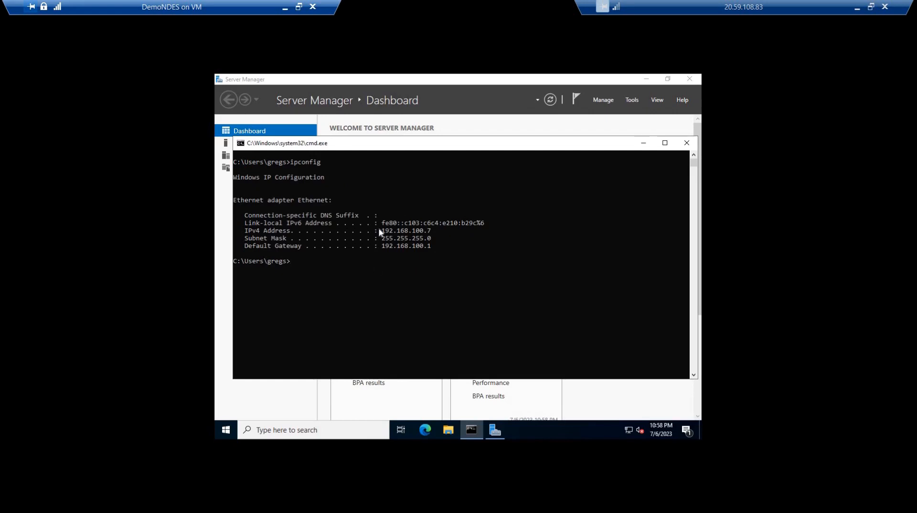
pyautogui.doubleClick(431, 231)
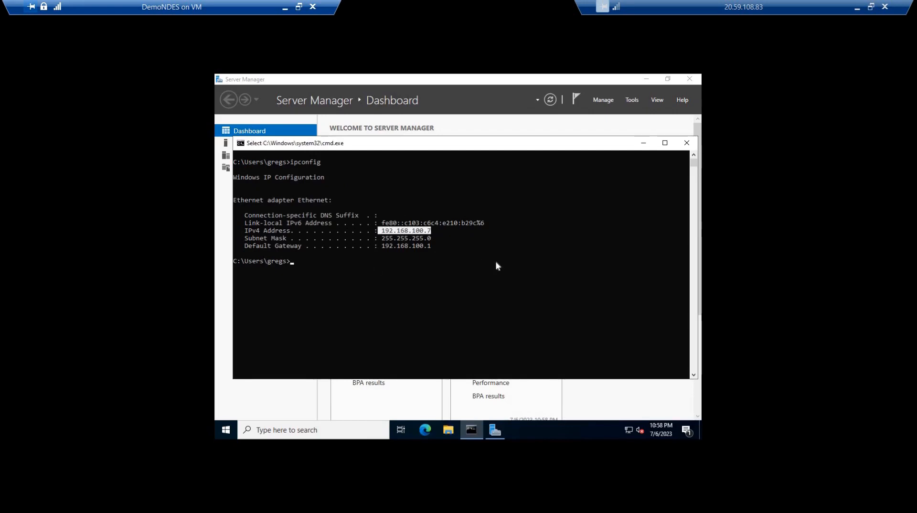
pyautogui.hotkey('ctrl', 'c')
# Open Microsoft Edge, get past the welcome screens and search for google to test internet access
pyautogui.click(426, 430)
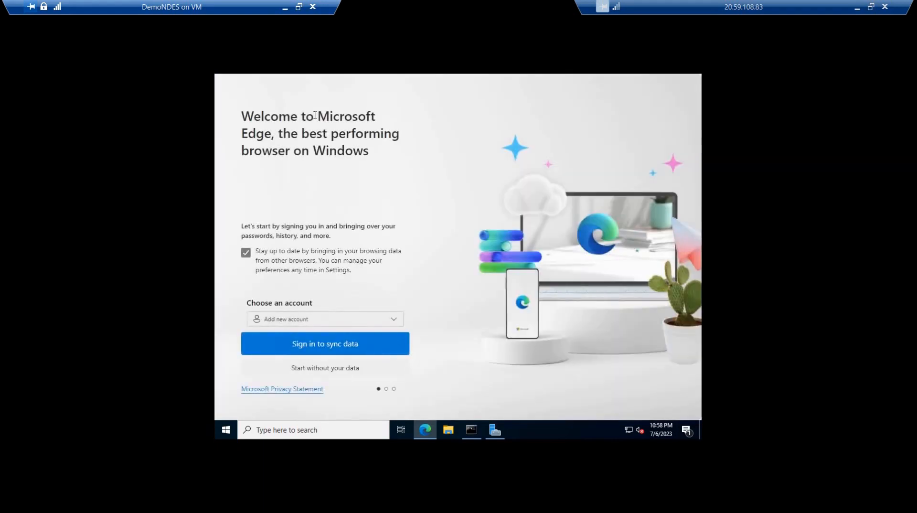
pyautogui.click(322, 343)
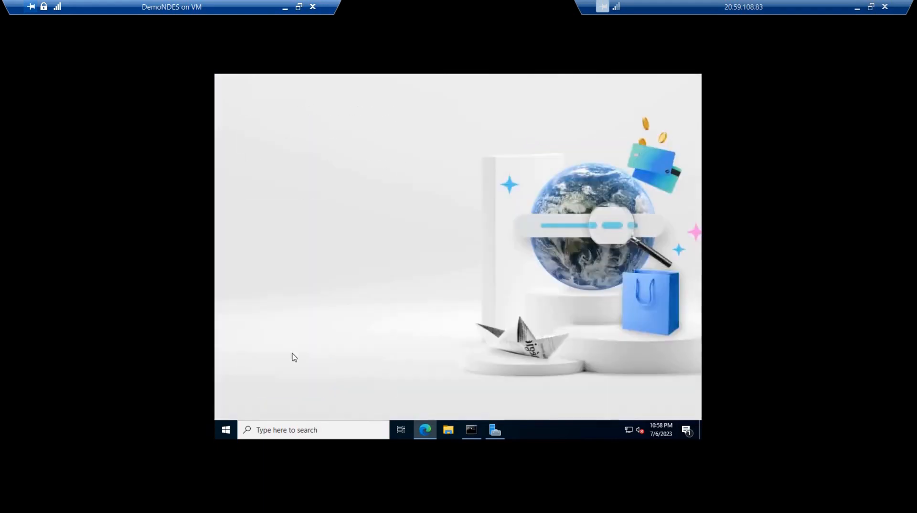
pyautogui.click(362, 95)
pyautogui.write('google')
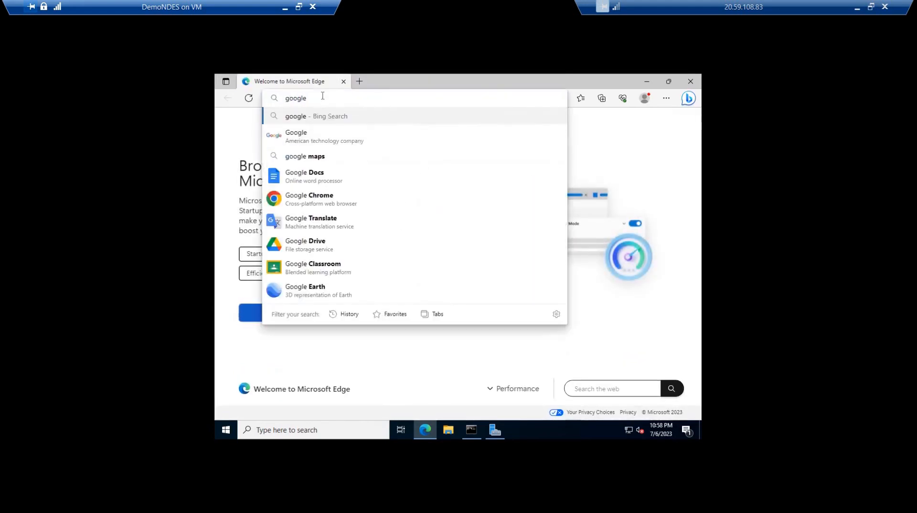
pyautogui.press('Return')
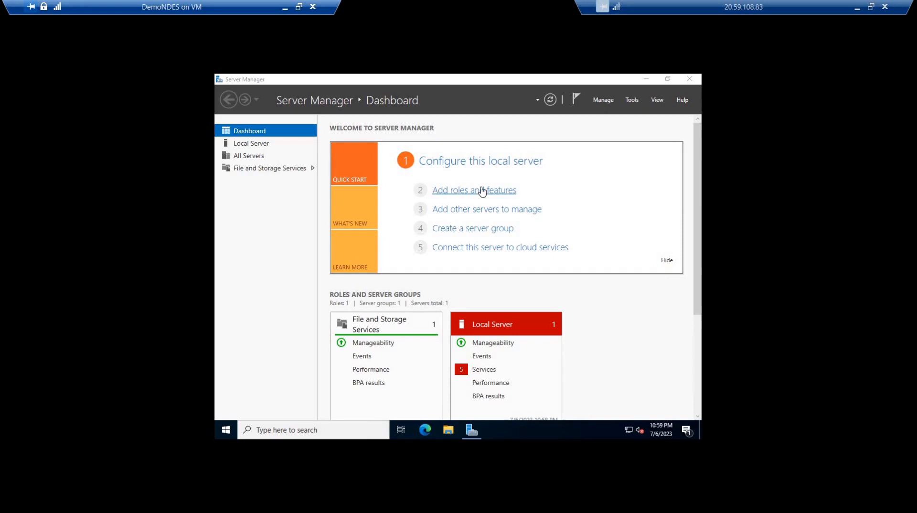
# Start adding roles and features with a role-based or feature-based installation on DemoNDES.intune.com
pyautogui.click(482, 191)
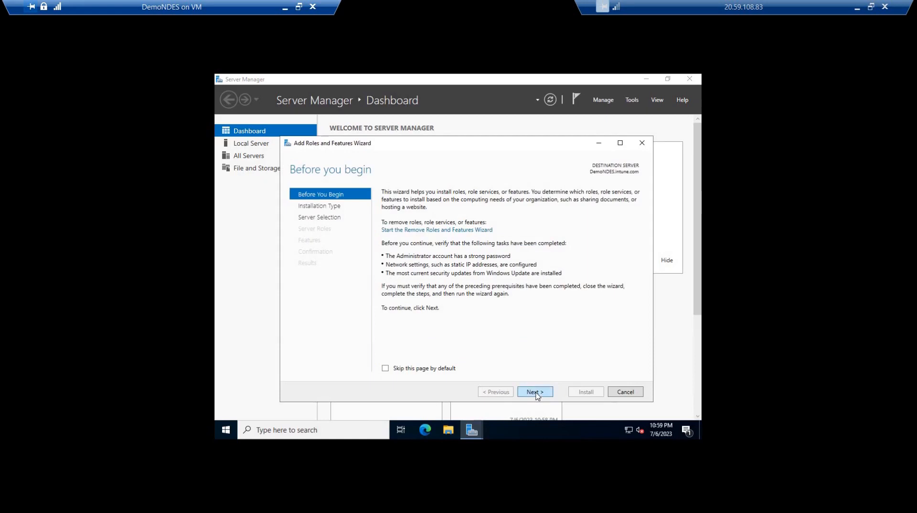
pyautogui.click(536, 393)
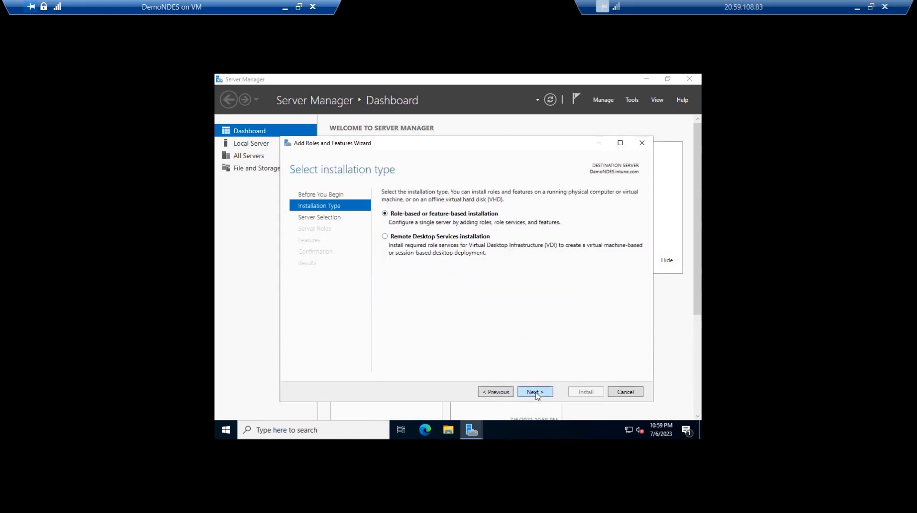
pyautogui.click(536, 392)
pyautogui.press('Return')
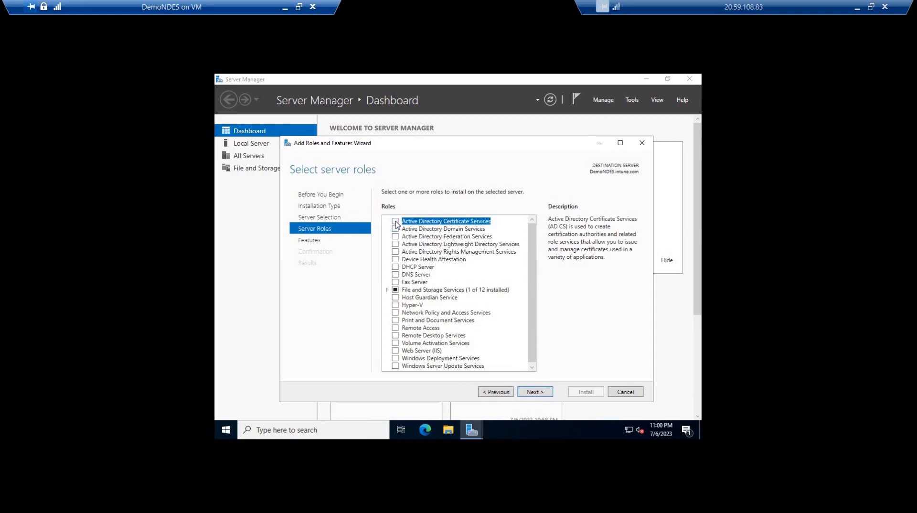
# Select the Active Directory Certificate Services role with its required management tools, and proceed to its role services without adding extra features
pyautogui.click(396, 222)
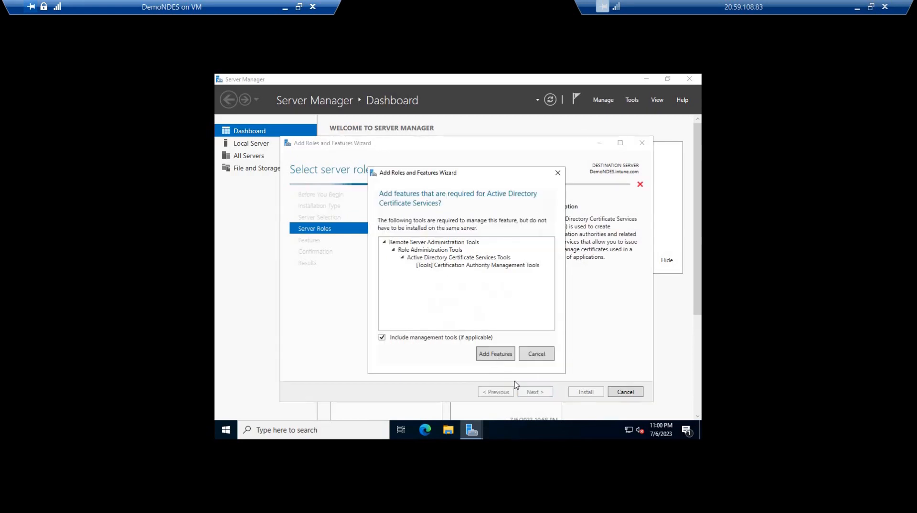
pyautogui.press('Return')
pyautogui.click(533, 391)
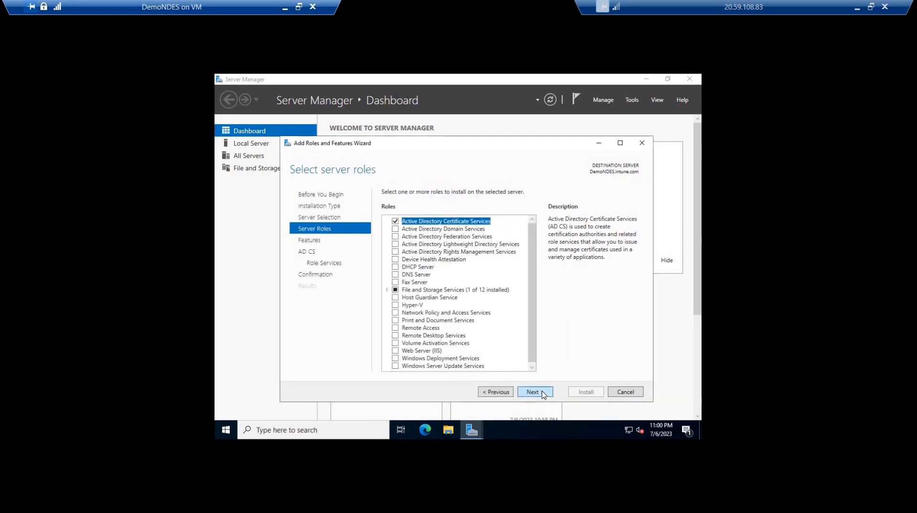
pyautogui.click(533, 392)
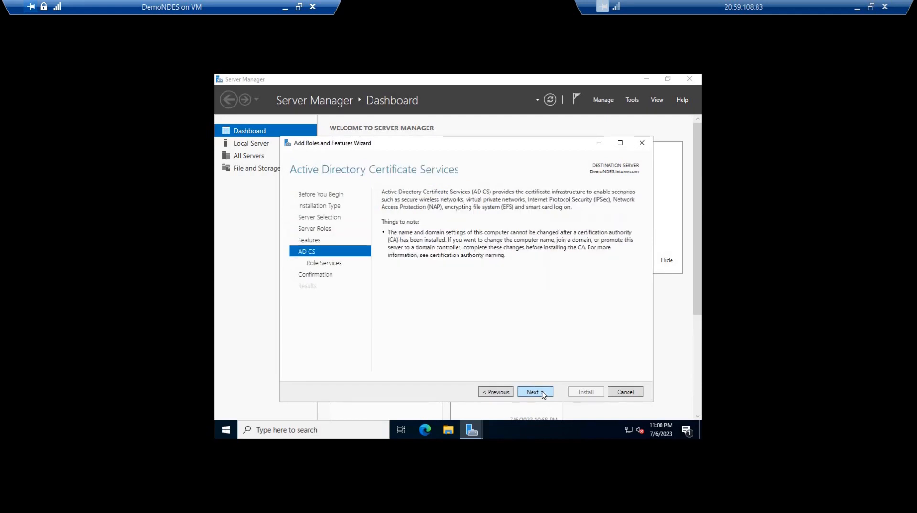
pyautogui.click(533, 392)
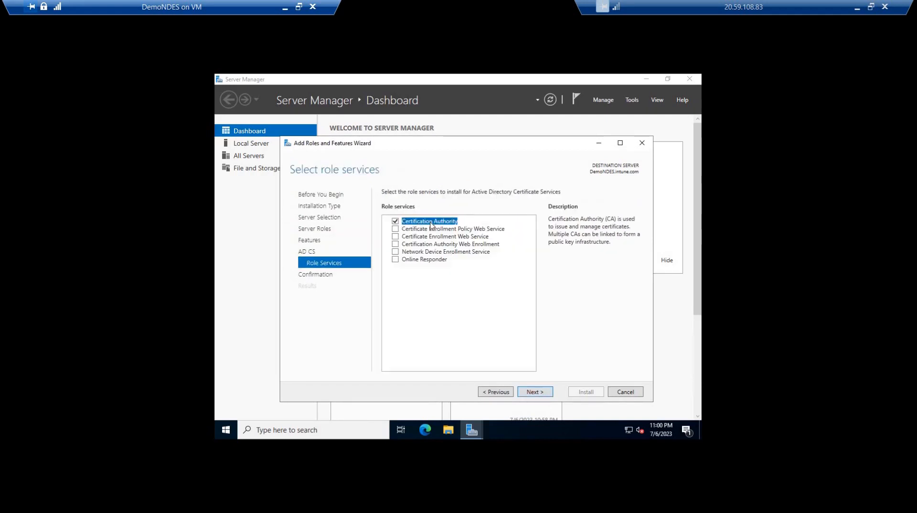
# Choose only Network Device Enrollment Service with its required features, and install it with the default Web Server (IIS) role services
pyautogui.press('space')
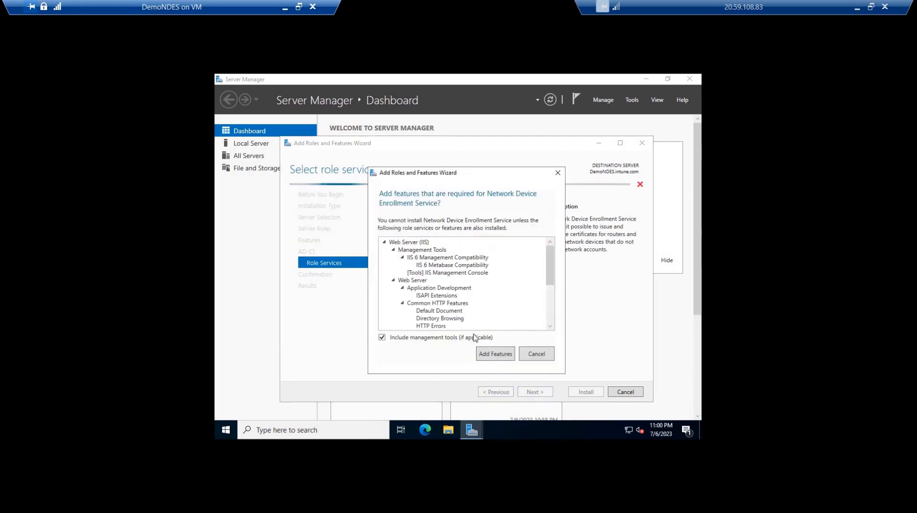
pyautogui.click(486, 359)
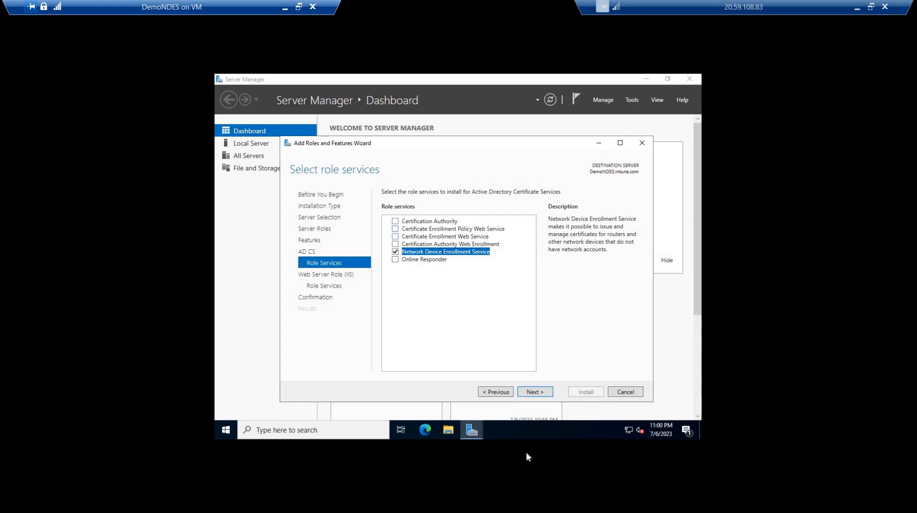
pyautogui.click(536, 392)
pyautogui.click(536, 392)
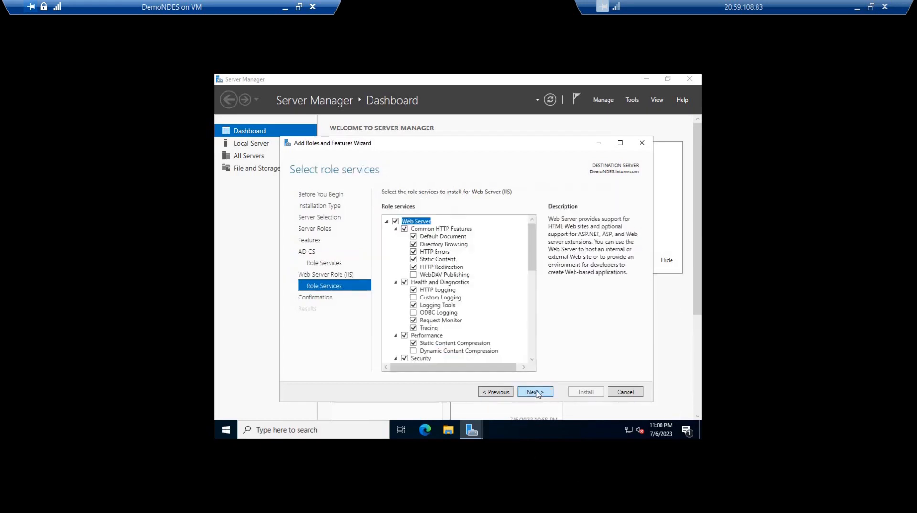
pyautogui.click(536, 392)
pyautogui.click(581, 392)
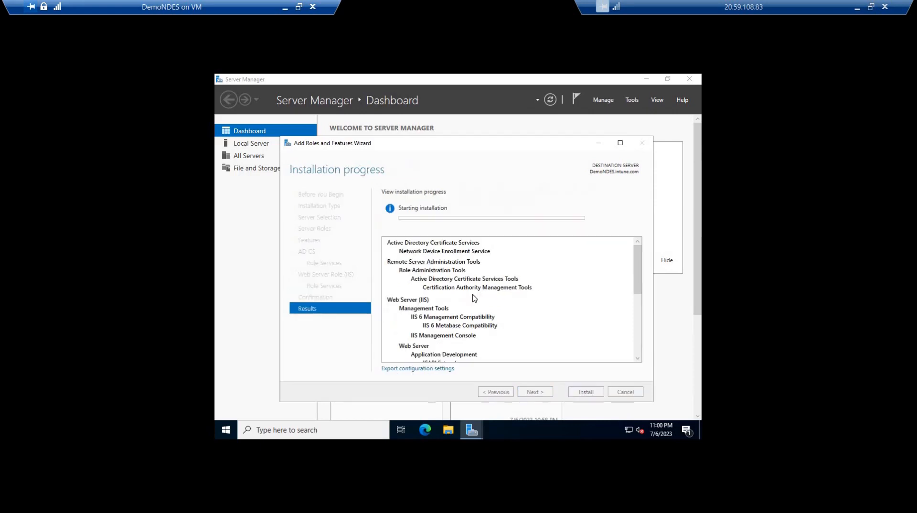
# Check the server's Windows version with winver while the installation runs, and close the version information
pyautogui.press('super+r')
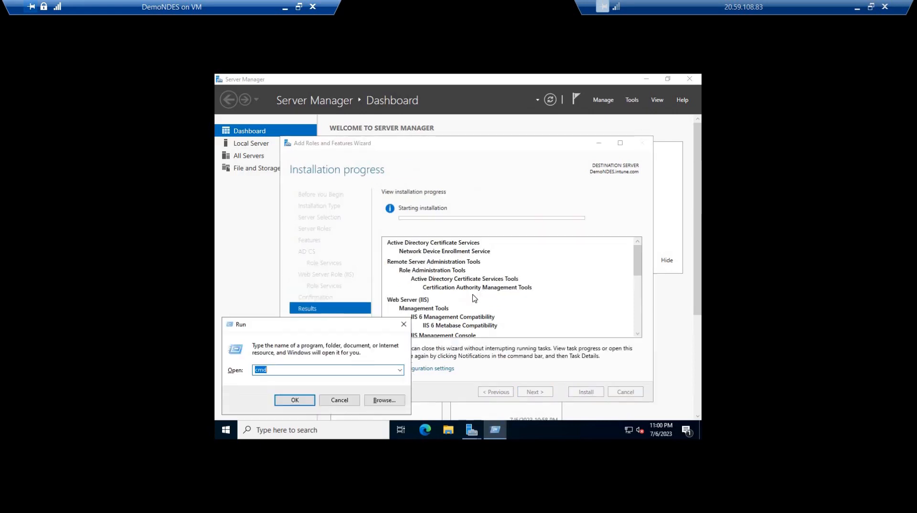
pyautogui.write('winver')
pyautogui.press('Return')
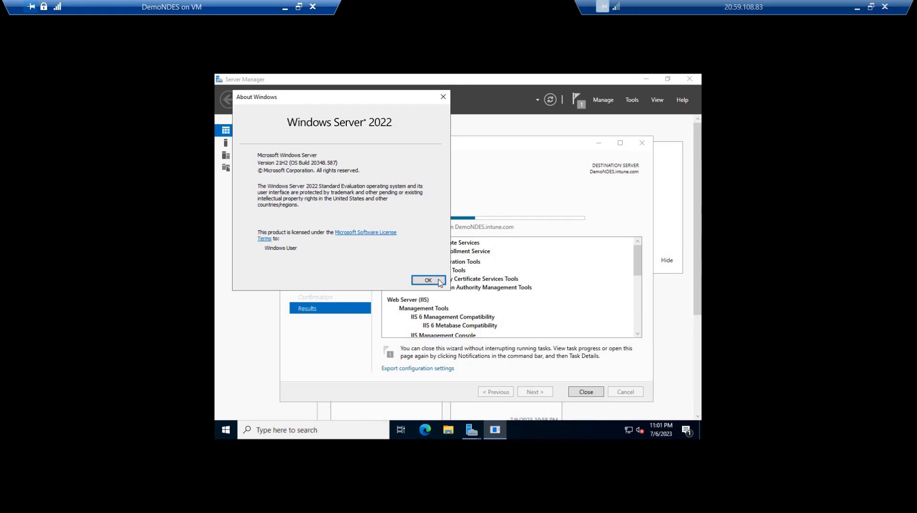
pyautogui.click(430, 281)
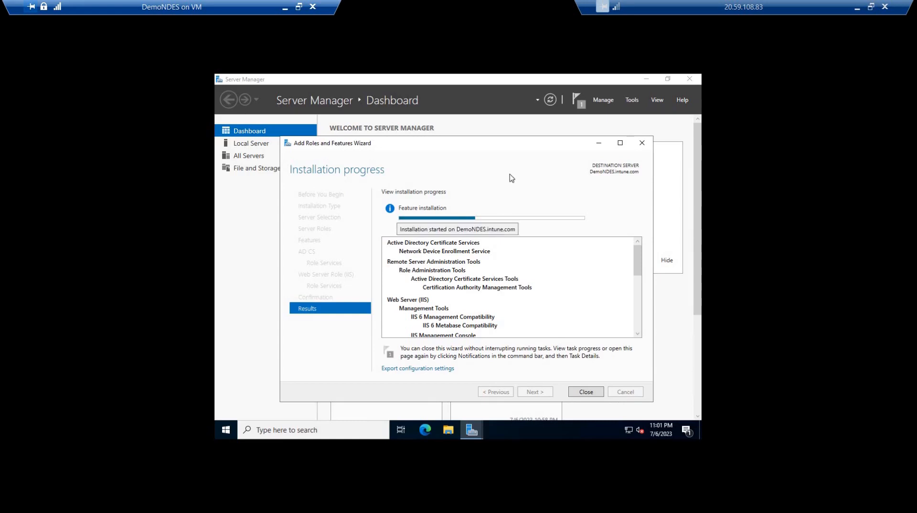
# Switch to the SCEP.pptx presentation in PowerPoint to view the Setting up SCEP overview slide
pyautogui.moveTo(598, 57); pyautogui.dragTo(606, 47)
pyautogui.doubleClick(607, 47)
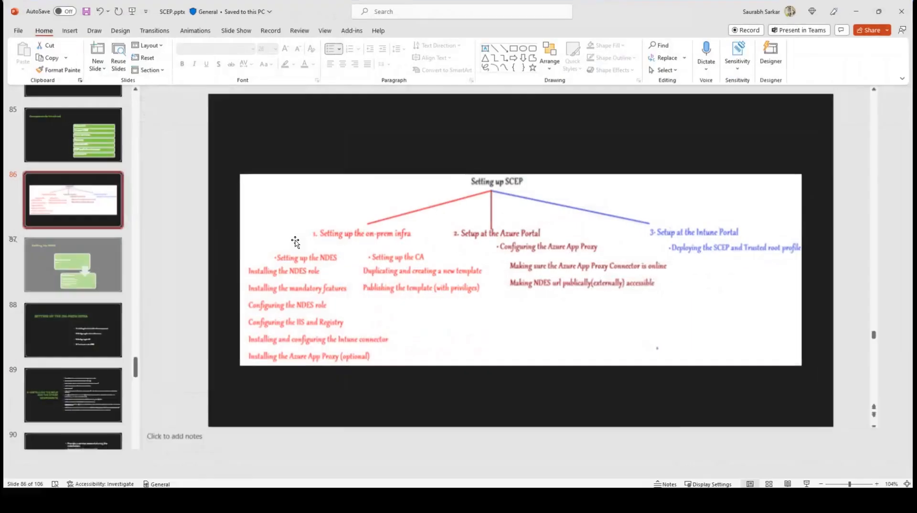
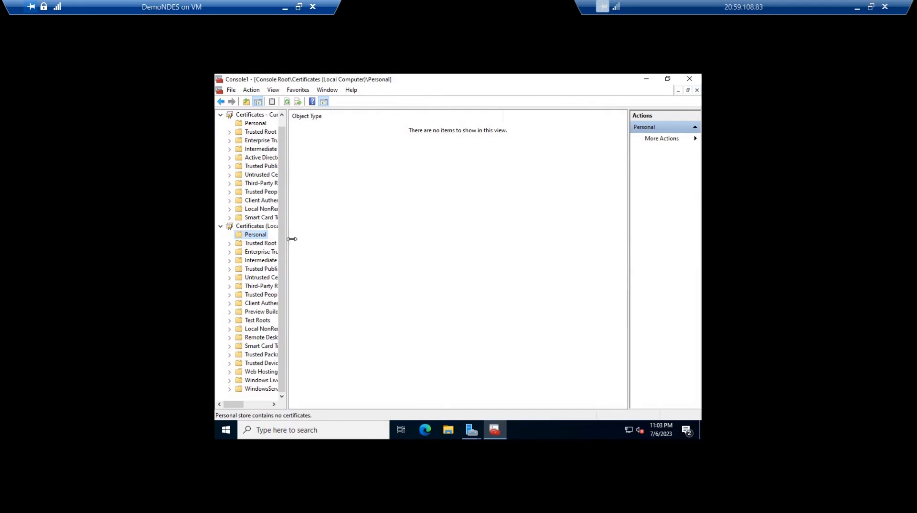
# Check the Personal certificate stores of the local computer and current user, and close the console without saving its settings
pyautogui.moveTo(288, 240); pyautogui.dragTo(386, 241)
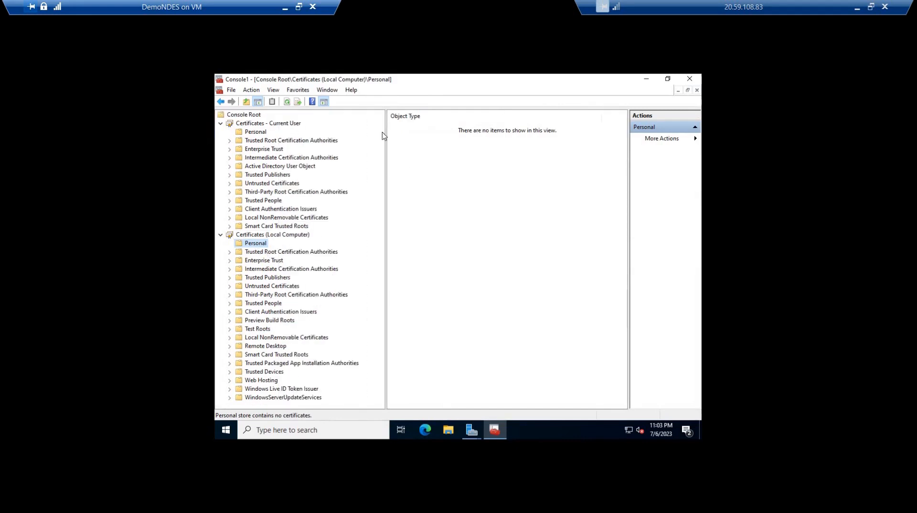
pyautogui.click(249, 134)
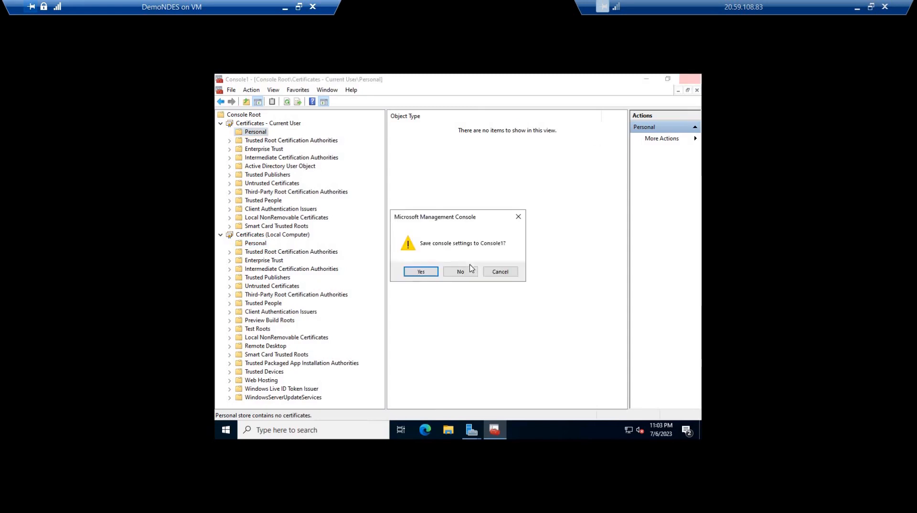
pyautogui.click(468, 271)
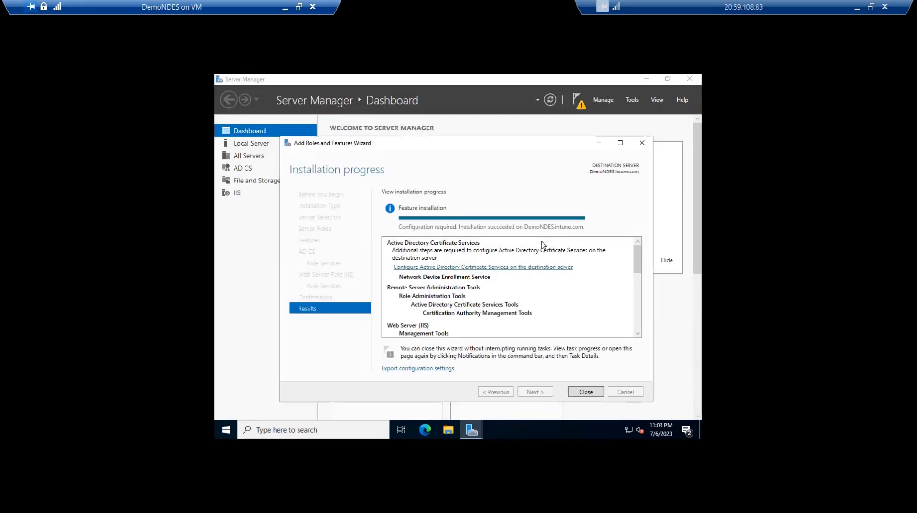
# Close the finished installation wizard and start the AD CS post-deployment configuration with the current credentials, choosing only Network Device Enrollment Service
pyautogui.click(589, 393)
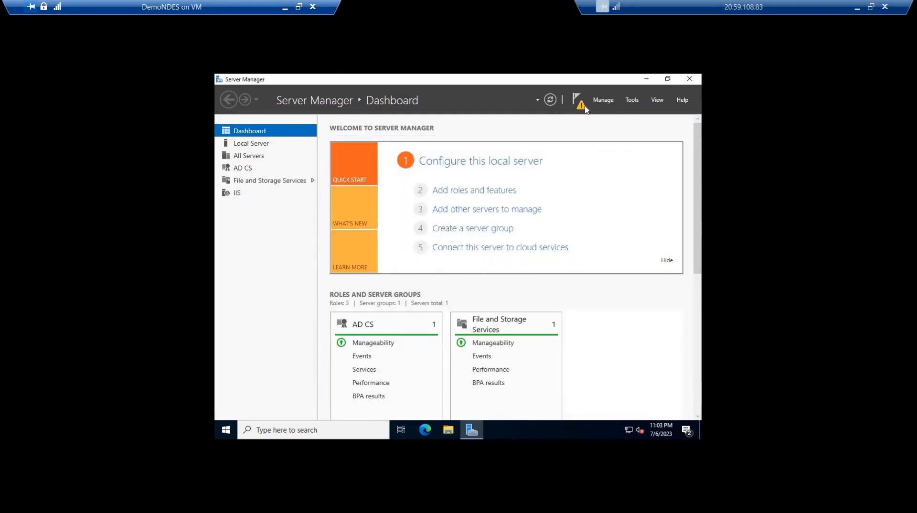
pyautogui.click(581, 108)
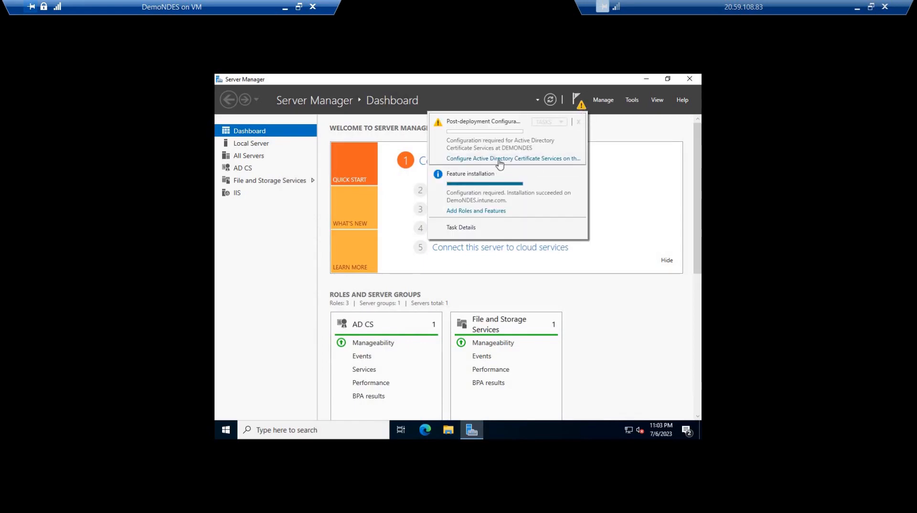
pyautogui.click(466, 158)
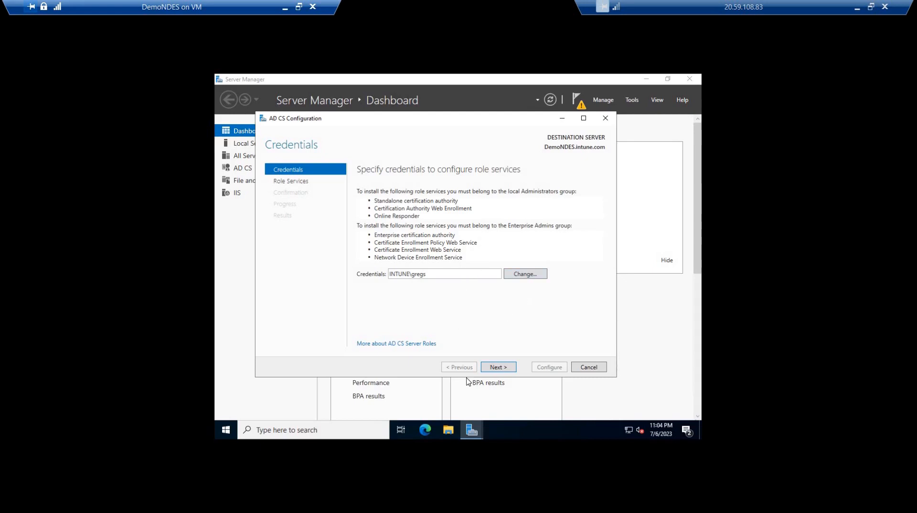
pyautogui.click(494, 367)
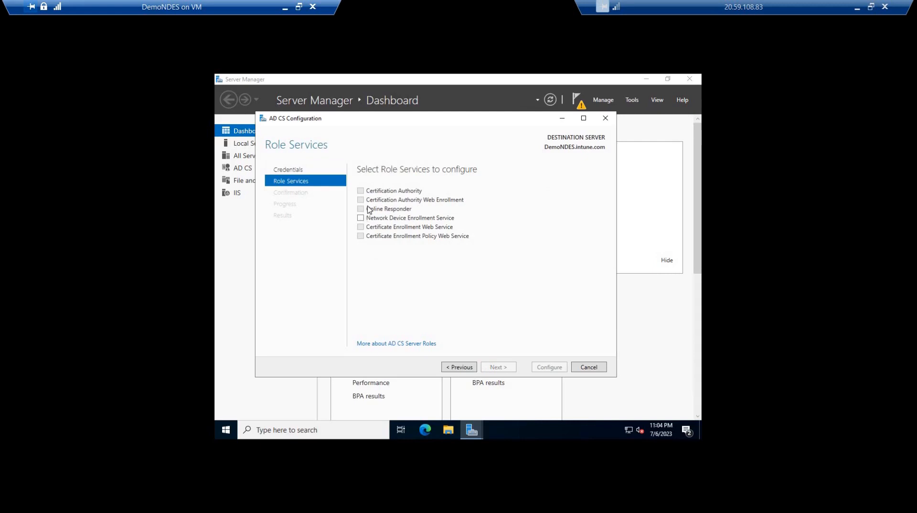
pyautogui.click(361, 218)
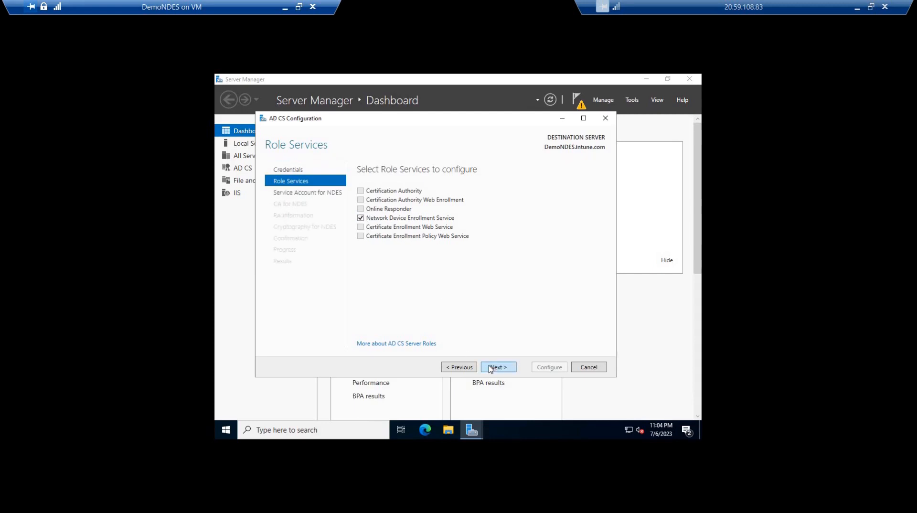
pyautogui.click(491, 368)
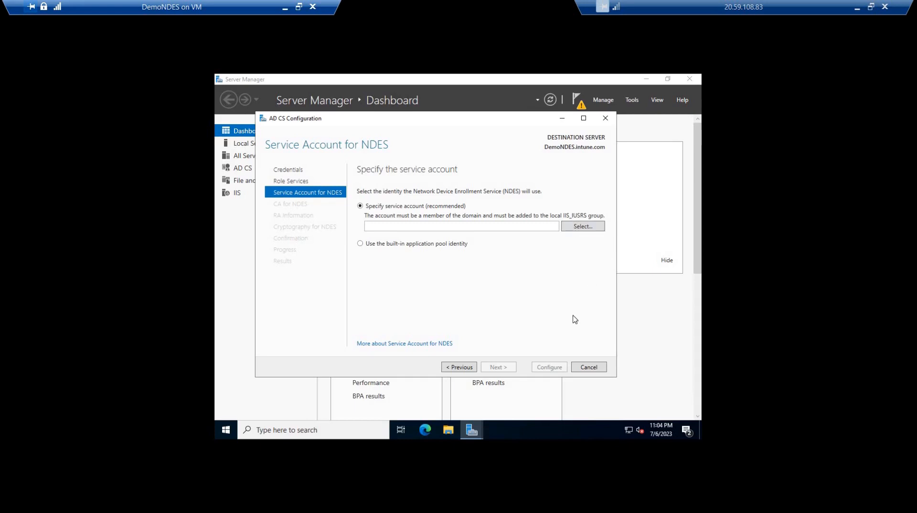
# Open Computer Management with compmgmt.msc and show the server's local groups
pyautogui.press('super+r')
pyautogui.write('co')
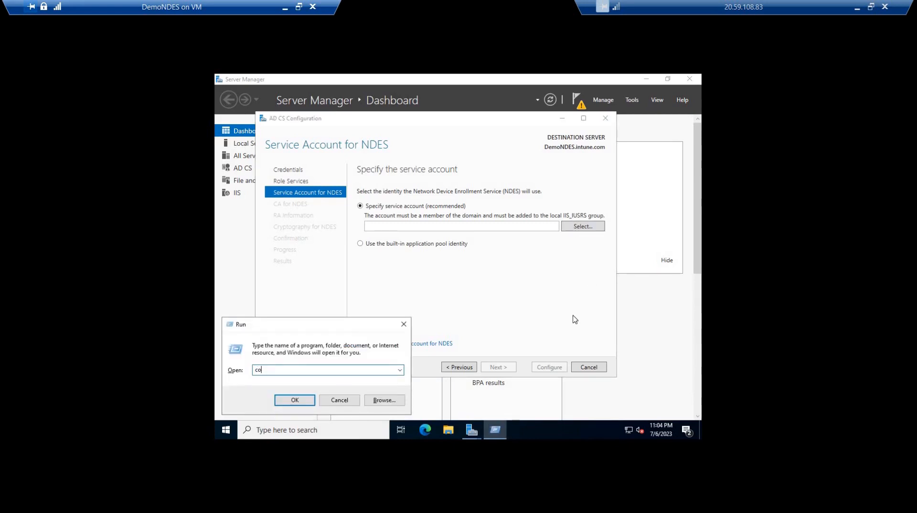
pyautogui.write('mpmgmt.msc')
pyautogui.press('Return')
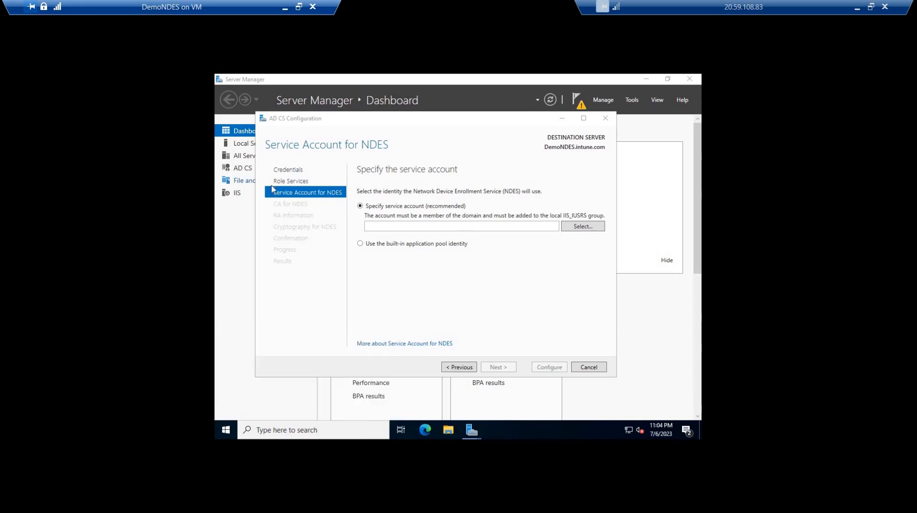
pyautogui.click(239, 167)
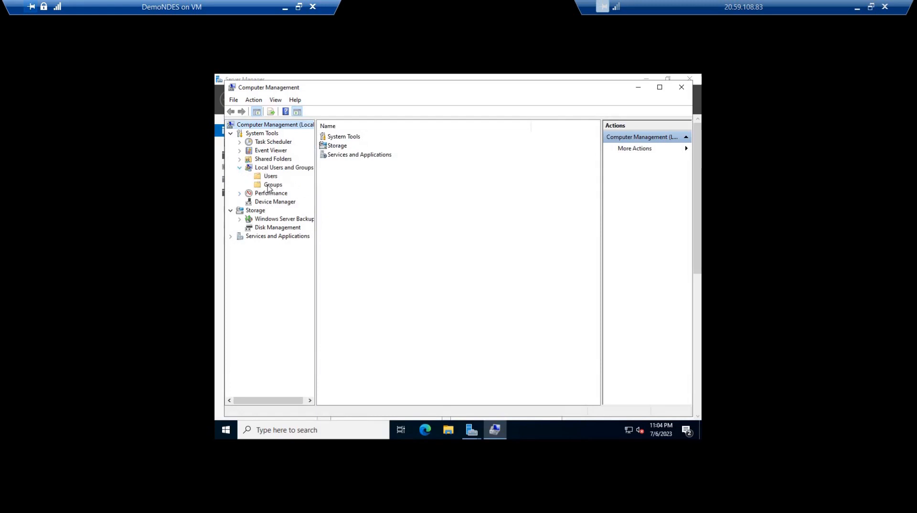
pyautogui.click(273, 185)
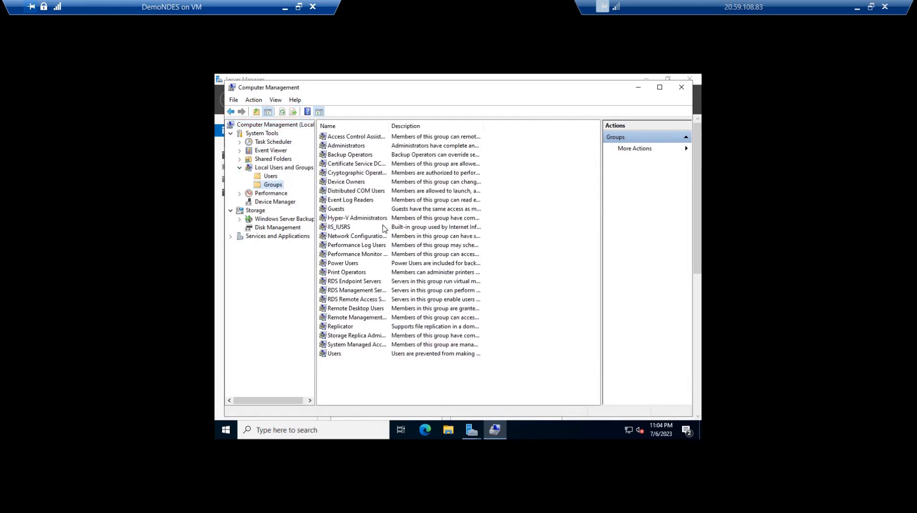
# Add the domain account ndessvc to the local IIS_IUSRS group, and close Computer Management
pyautogui.doubleClick(340, 227)
pyautogui.click(391, 326)
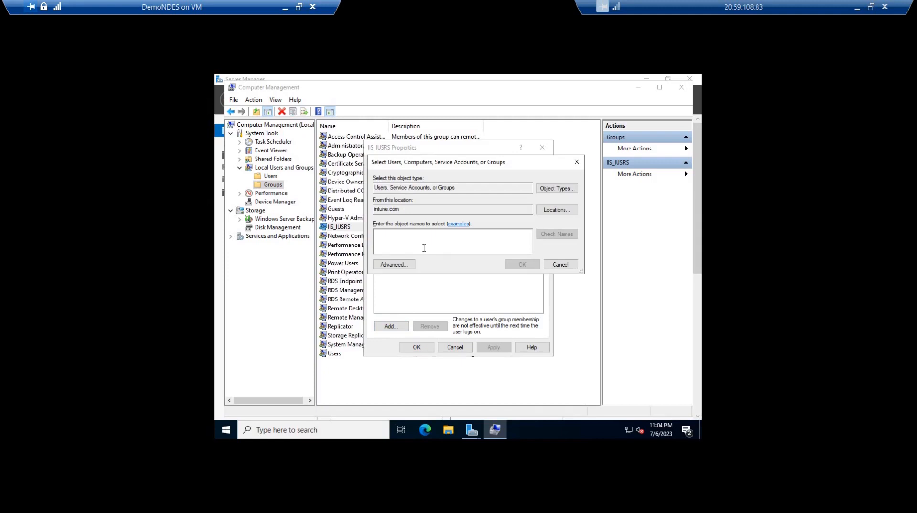
pyautogui.write('ndess')
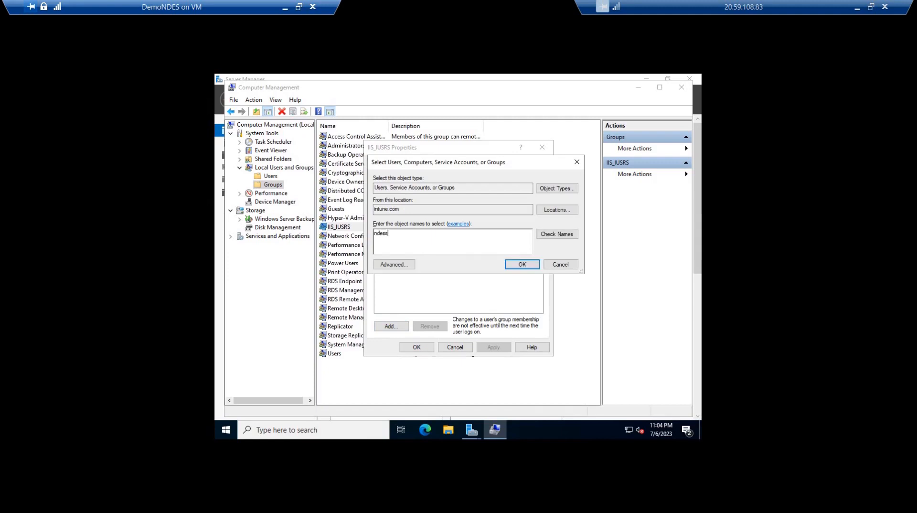
pyautogui.write('vc')
pyautogui.hotkey('alt', 'k')
pyautogui.press('Return')
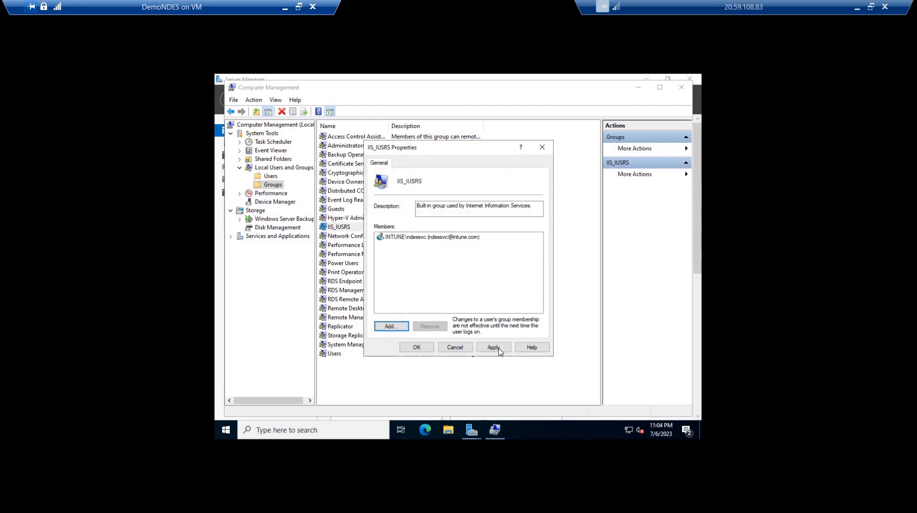
pyautogui.click(423, 345)
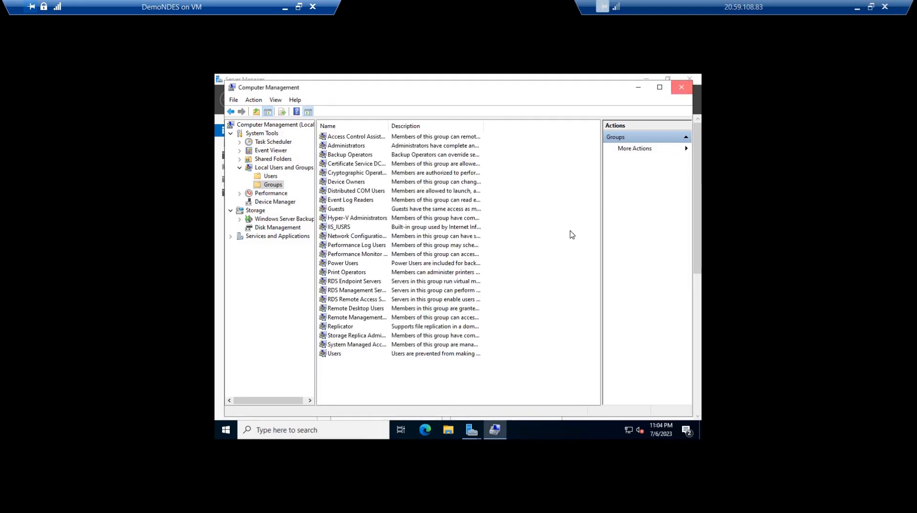
pyautogui.hotkey('alt', 'F4')
# Specify ndessvc with its account password as the NDES service account, and proceed to the CA selection
pyautogui.click(574, 227)
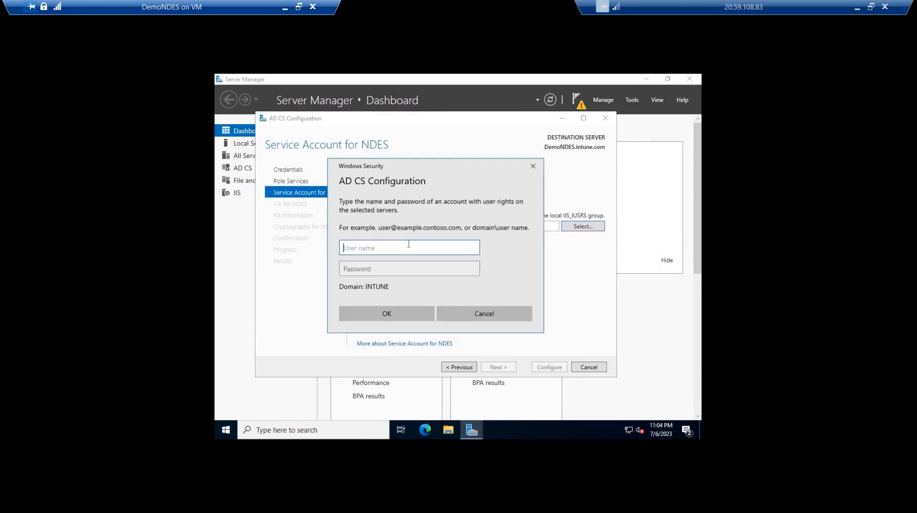
pyautogui.write('ndessvc')
pyautogui.press('Tab')
pyautogui.write('***')
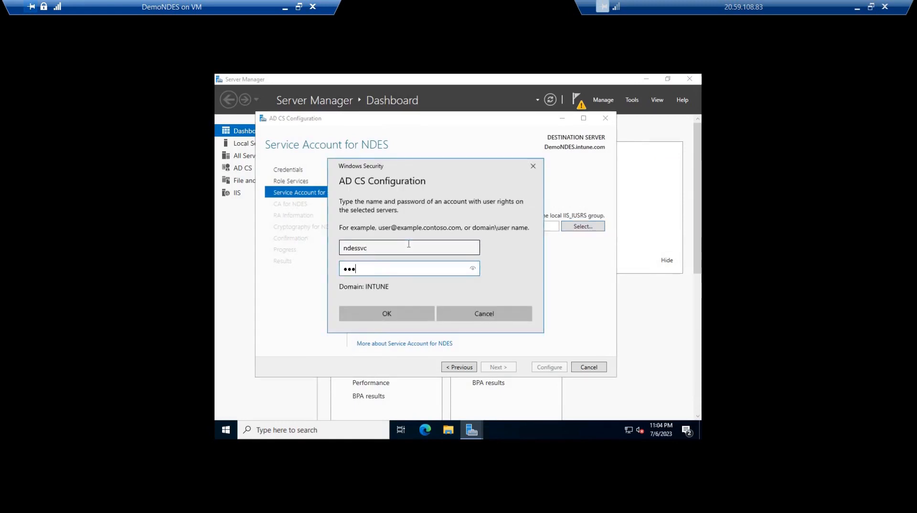
pyautogui.write('*********')
pyautogui.click(387, 314)
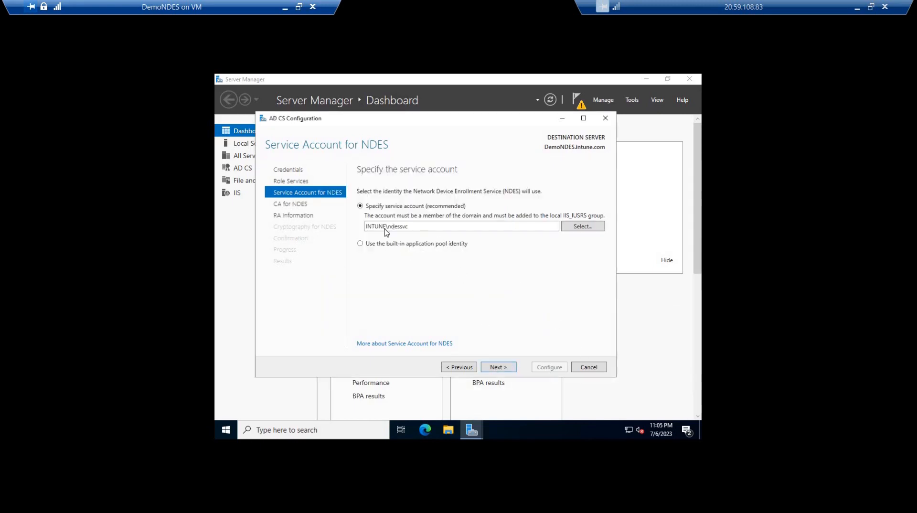
pyautogui.click(501, 368)
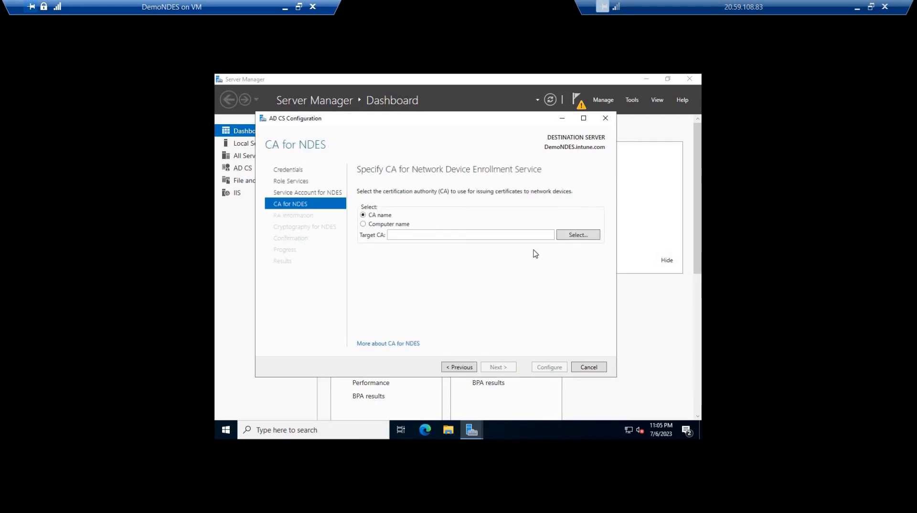
# Select intune-DC-CA by CA name as the certification authority for NDES, and proceed to the RA information
pyautogui.click(578, 236)
pyautogui.click(379, 231)
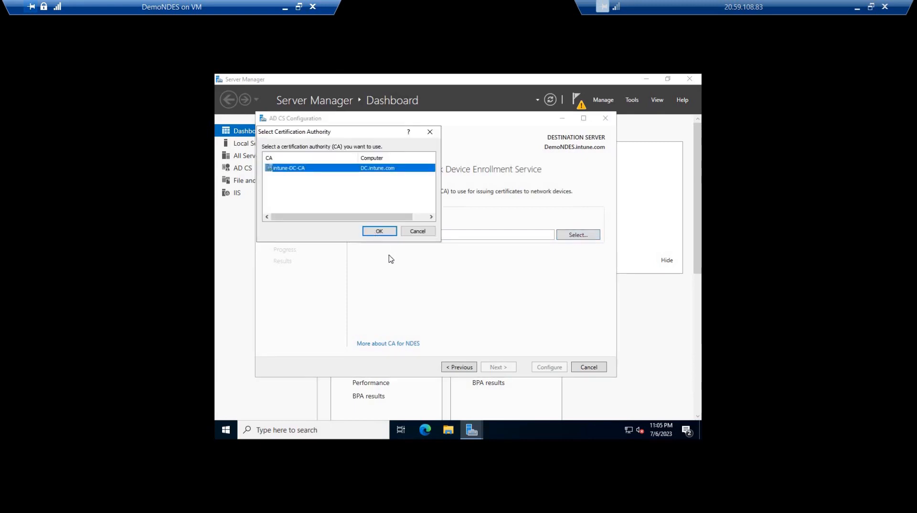
pyautogui.click(486, 367)
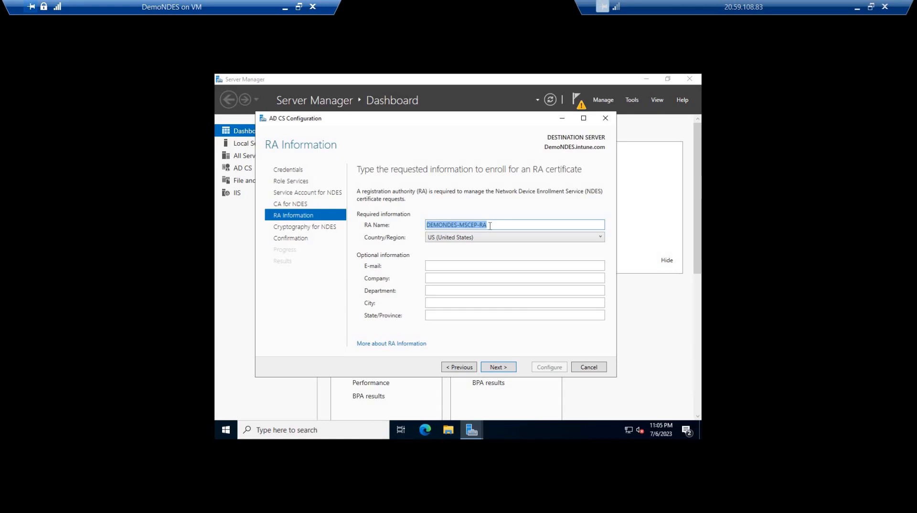
# Fill in the RA's optional information with the contact's e-mail, company Everythingaboutintune, department IT, city Noida and state Uttar Pradesh
pyautogui.click(457, 266)
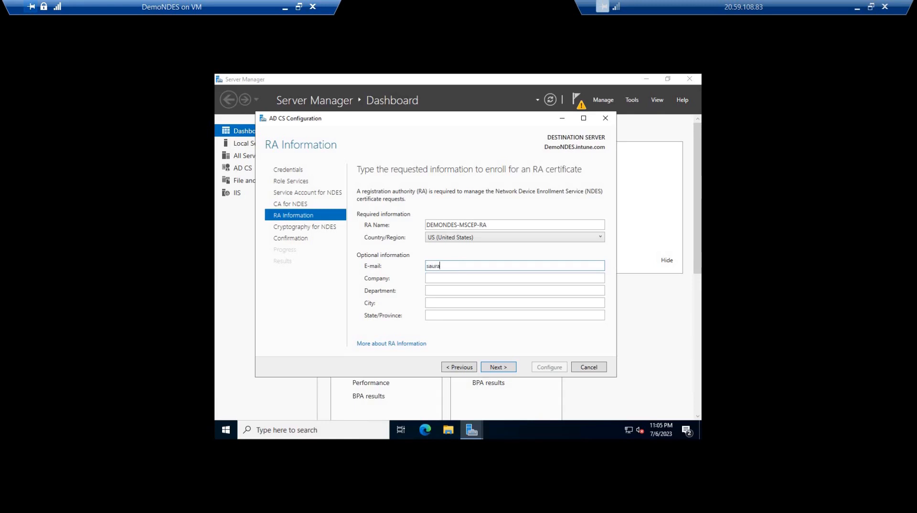
pyautogui.press('Tab')
pyautogui.write('Everythingaboutintune')
pyautogui.press('Tab')
pyautogui.write('IT')
pyautogui.press('Tab')
pyautogui.write('Noida')
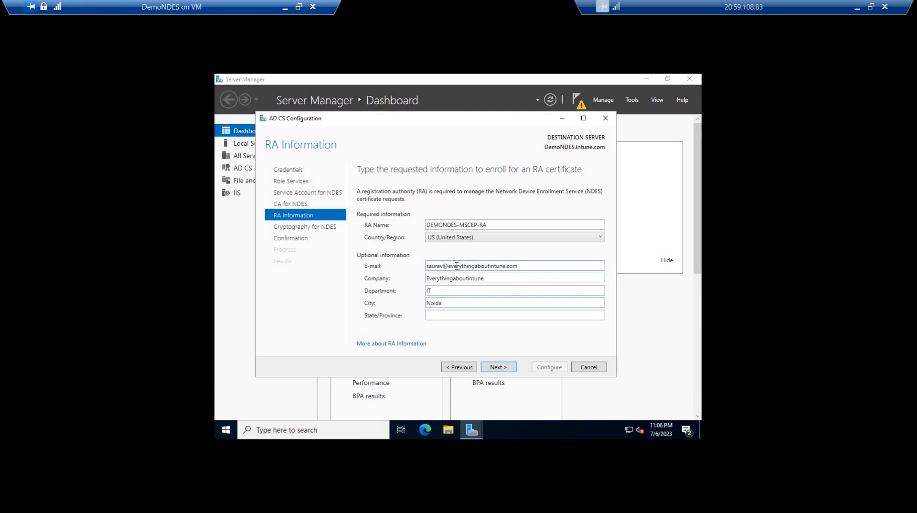
pyautogui.press('Tab')
pyautogui.write('Uttar Pradesh')
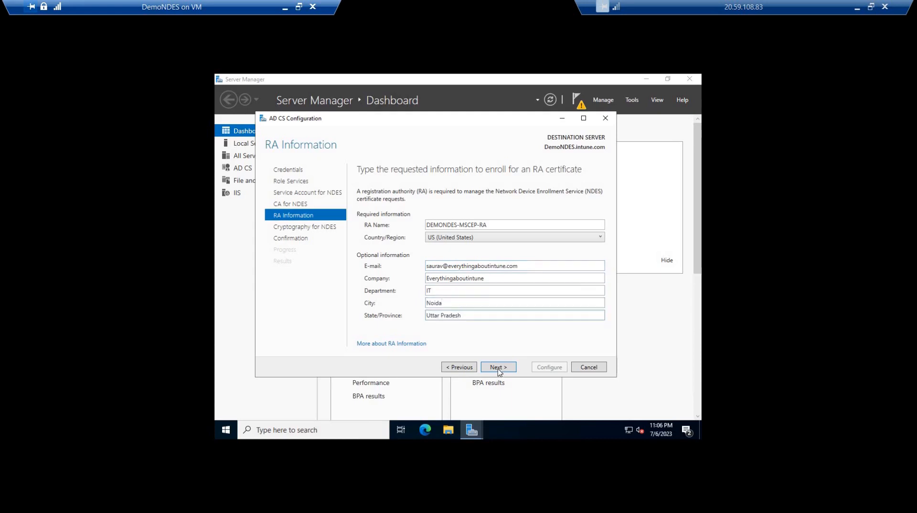
pyautogui.click(497, 367)
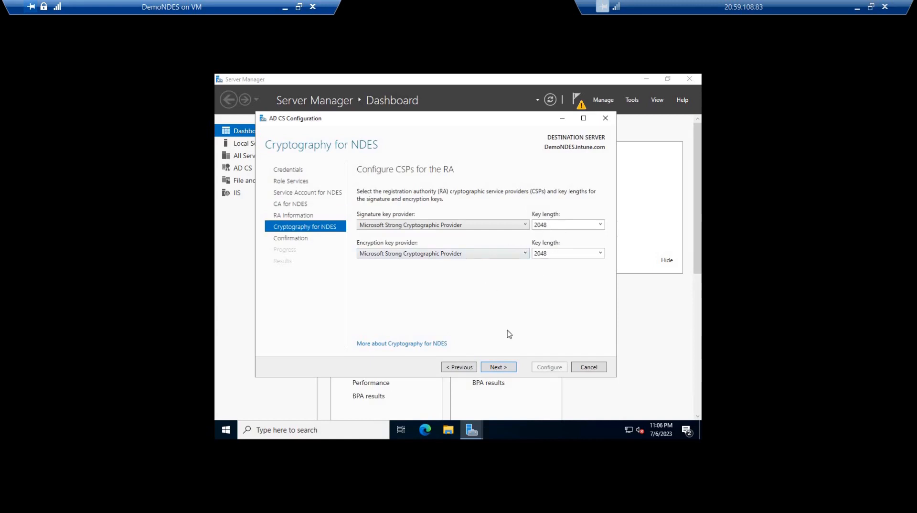
# Accept the Microsoft Strong Cryptographic Provider with 2048-bit keys for signature and encryption, apply the NDES configuration, and close the wizard
pyautogui.click(499, 368)
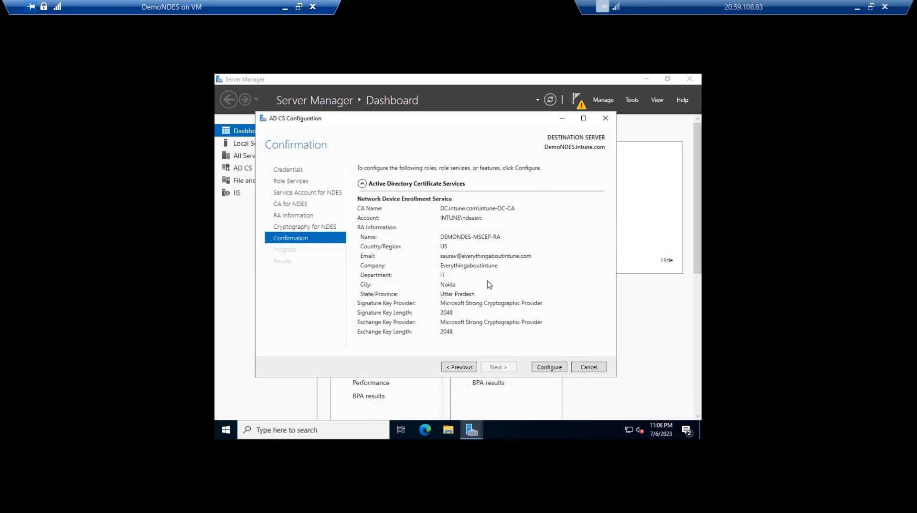
pyautogui.click(548, 368)
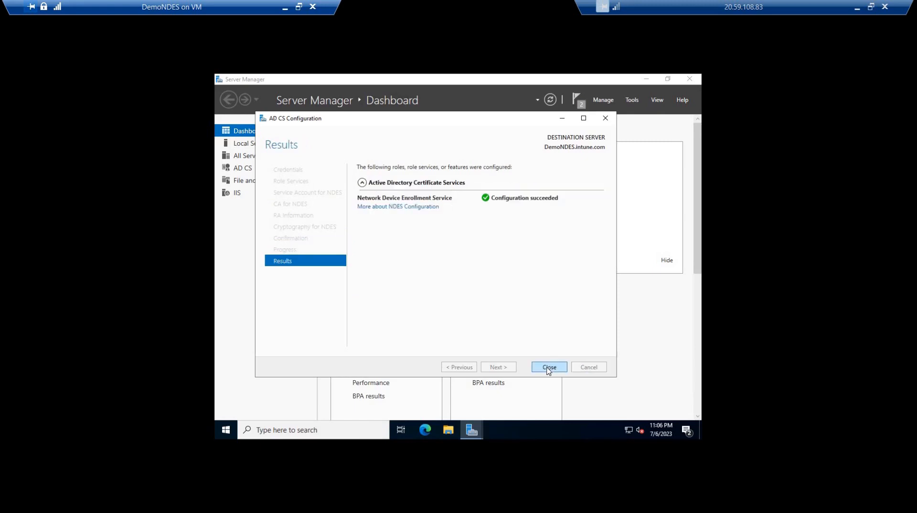
pyautogui.click(548, 368)
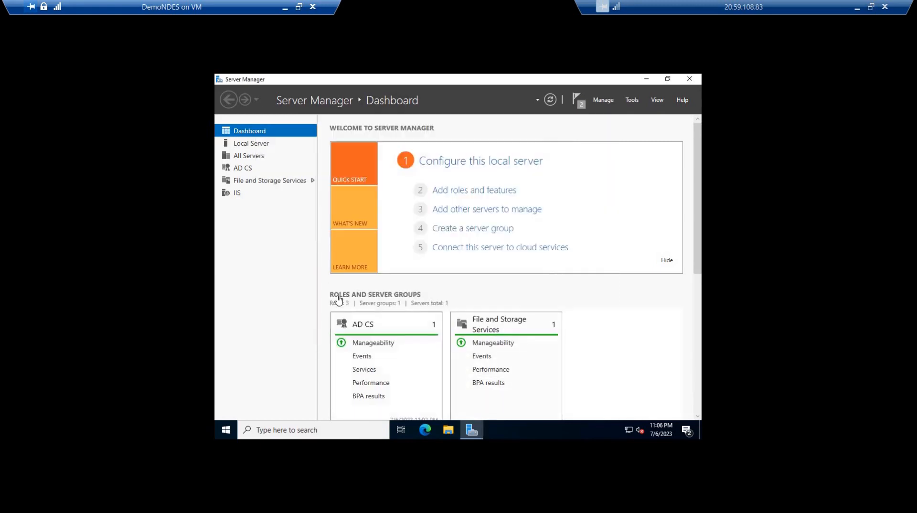
# Open Internet Information Services (IIS) Manager on the server and display the DEMONDES home page
pyautogui.click(266, 197)
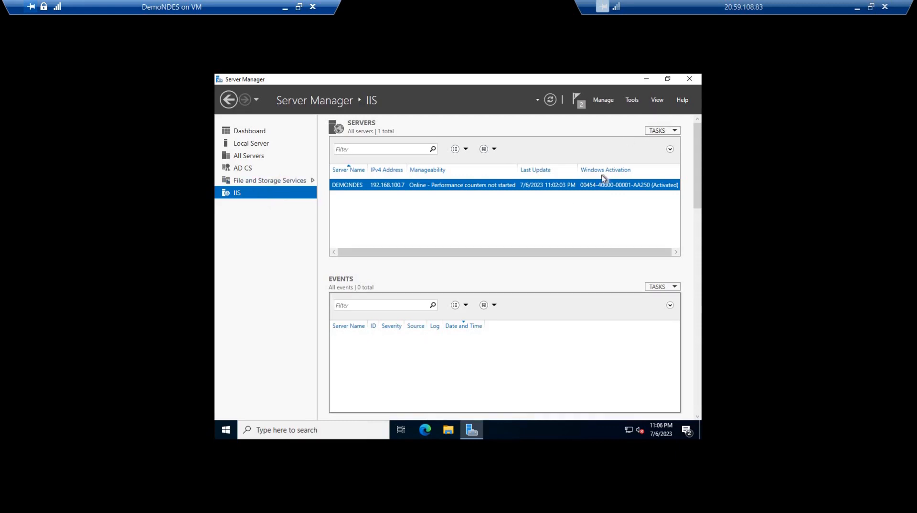
pyautogui.press('super')
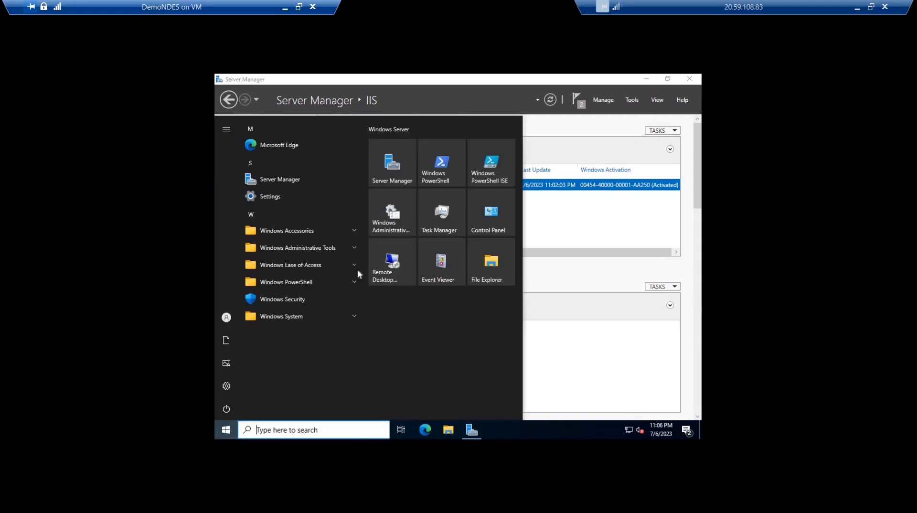
pyautogui.write('iis')
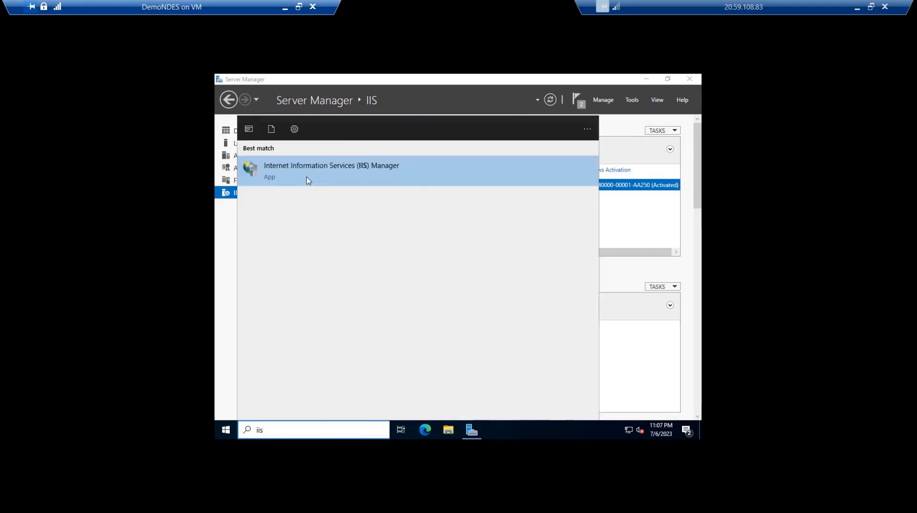
pyautogui.click(307, 180)
pyautogui.click(580, 118)
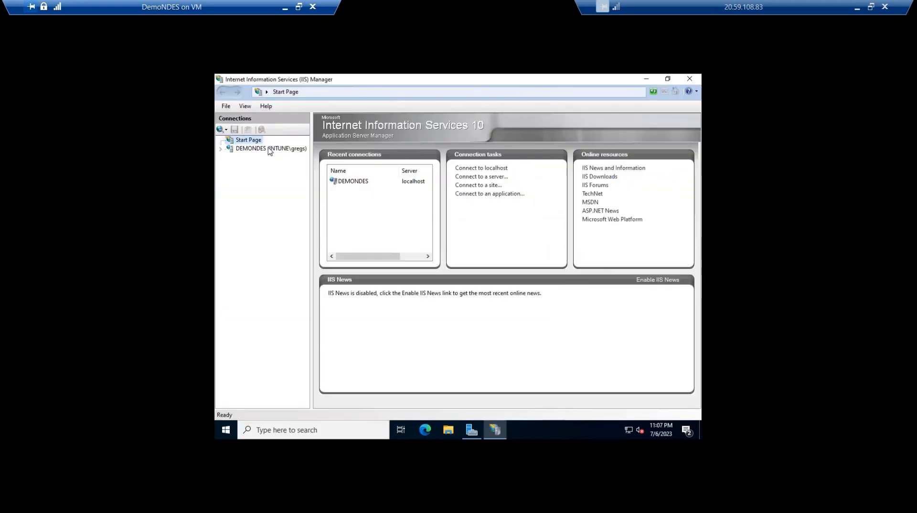
pyautogui.click(271, 149)
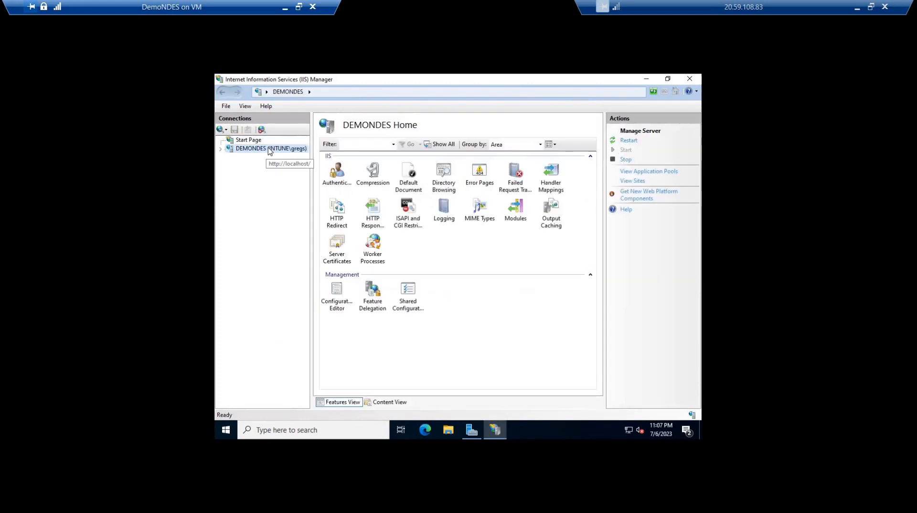
# Expand the DEMONDES server and its Sites node to display the Default Web Site home page, and minimize IIS Manager
pyautogui.doubleClick(270, 150)
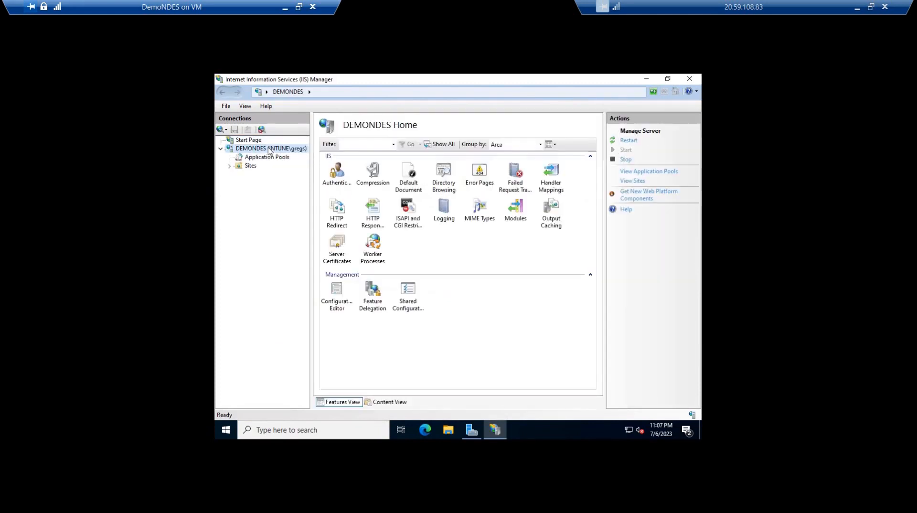
pyautogui.press('Down')
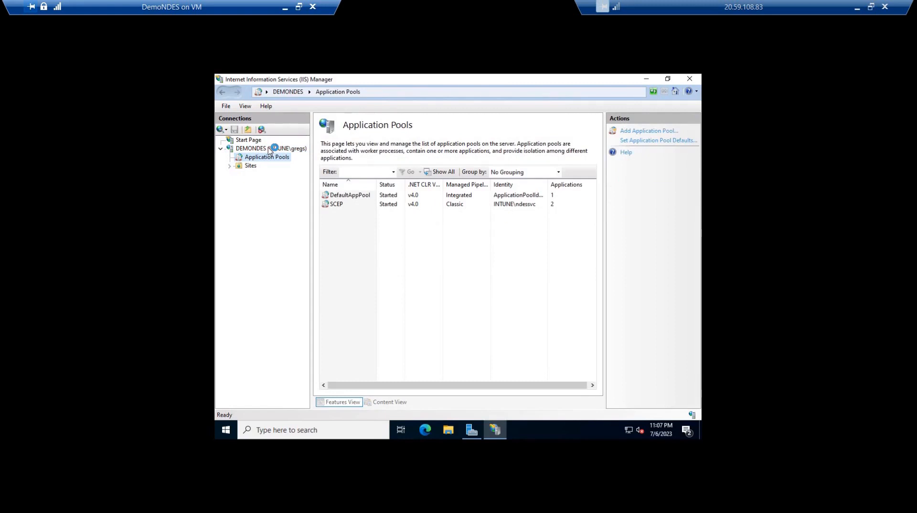
pyautogui.press('Down')
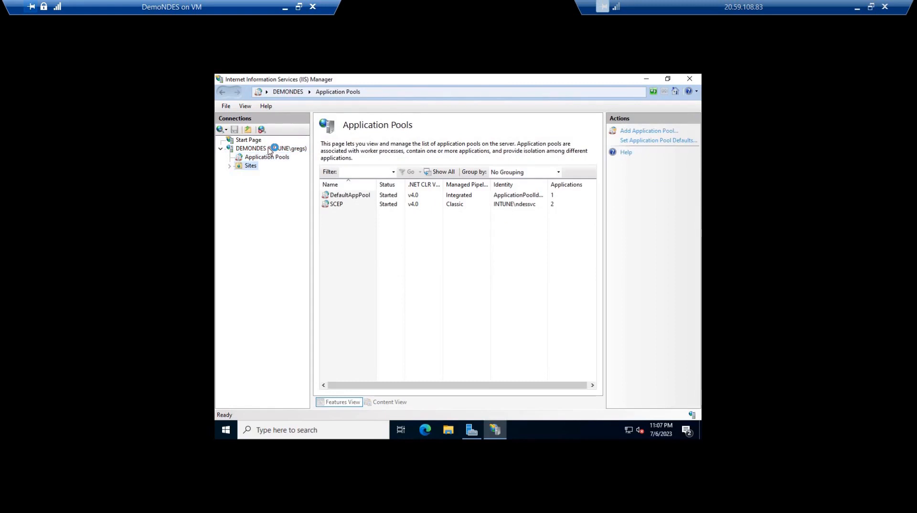
pyautogui.press('Down')
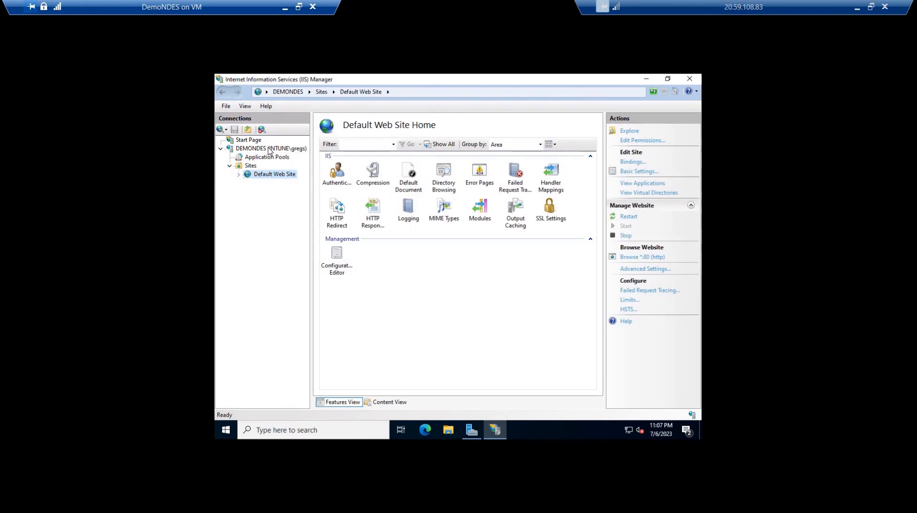
pyautogui.click(646, 79)
pyautogui.click(647, 79)
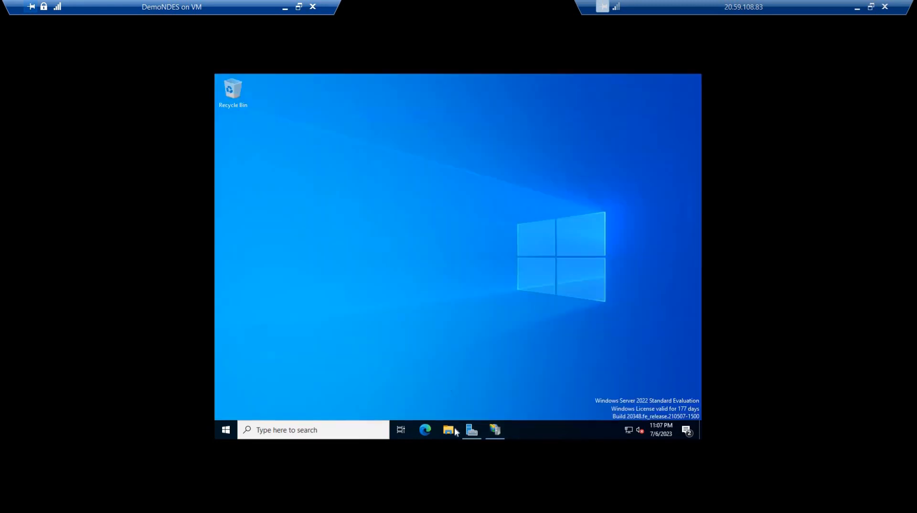
# Switch to the SCEP.pptx presentation in PowerPoint and highlight "ASP.NET 4.5, and the WCF Services > HTTP Activation feature" on slide 89
pyautogui.click(473, 435)
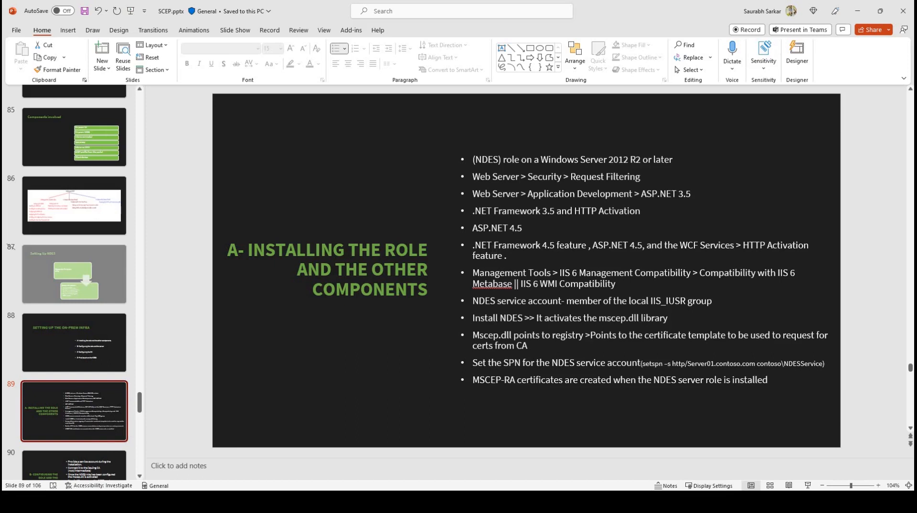
pyautogui.moveTo(474, 245); pyautogui.dragTo(507, 257)
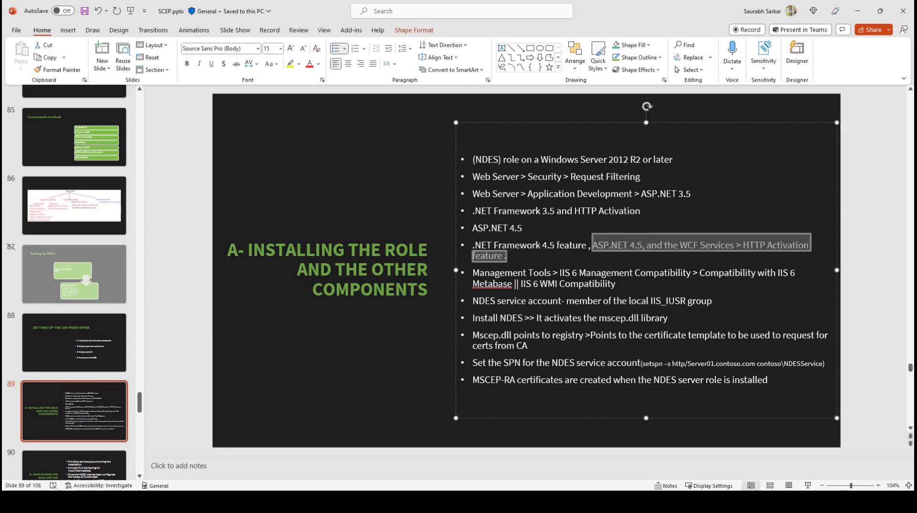
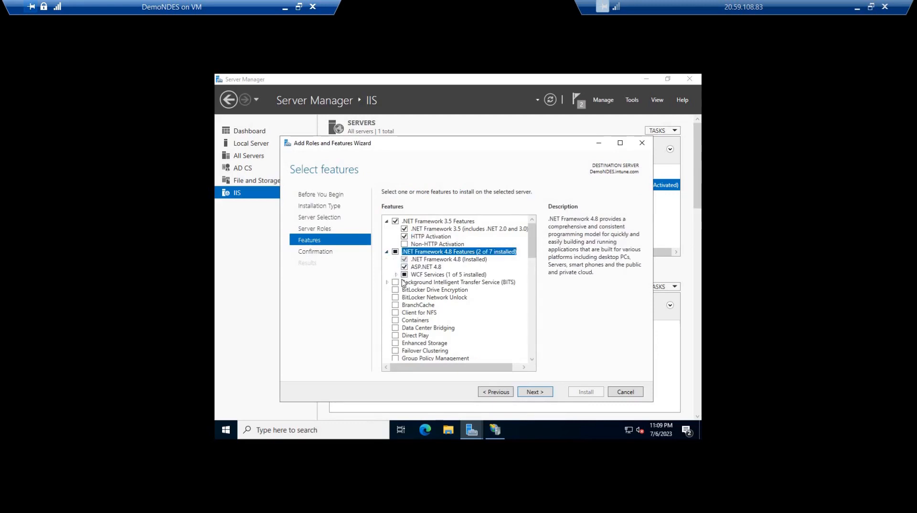
# Select HTTP Activation under the .NET Framework 4.8 WCF Services, install the selected features, and close the wizard
pyautogui.press('Down')
pyautogui.press('Down')
pyautogui.press('Down')
pyautogui.press('Right')
pyautogui.press('Down')
pyautogui.press('space')
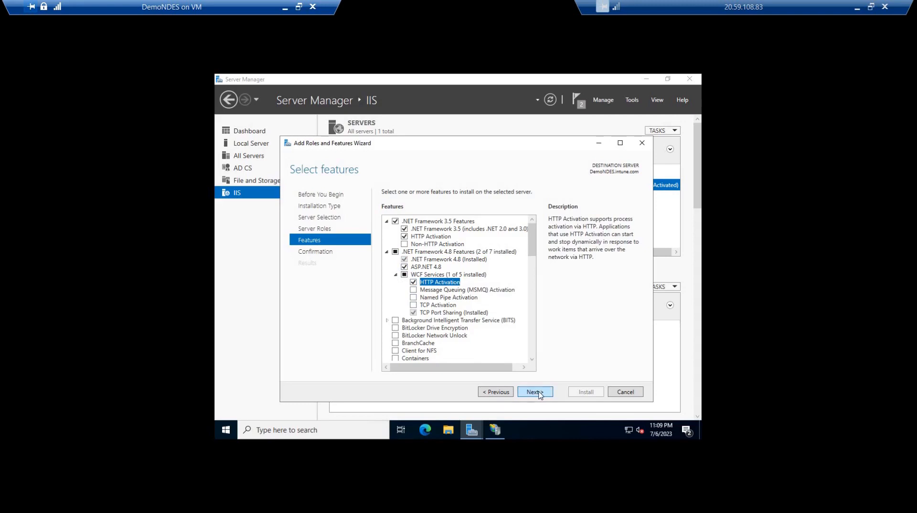
pyautogui.click(535, 392)
pyautogui.click(585, 391)
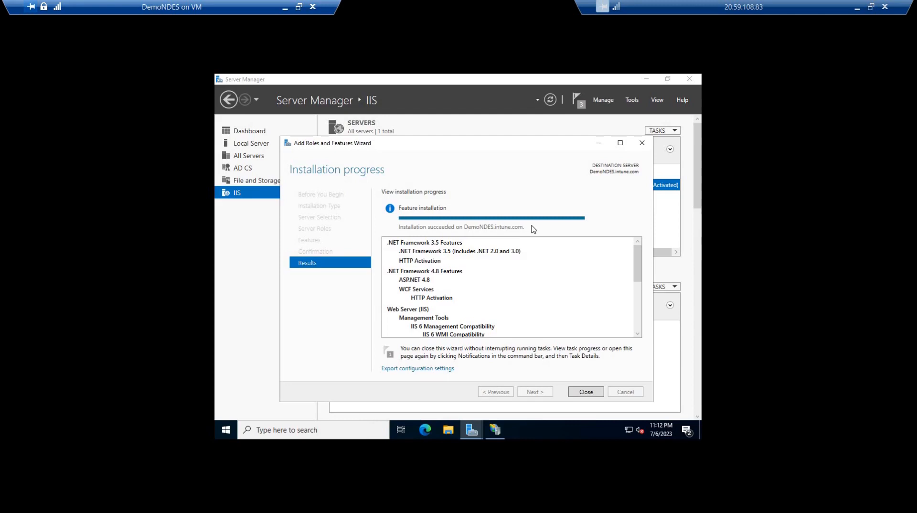
pyautogui.click(586, 392)
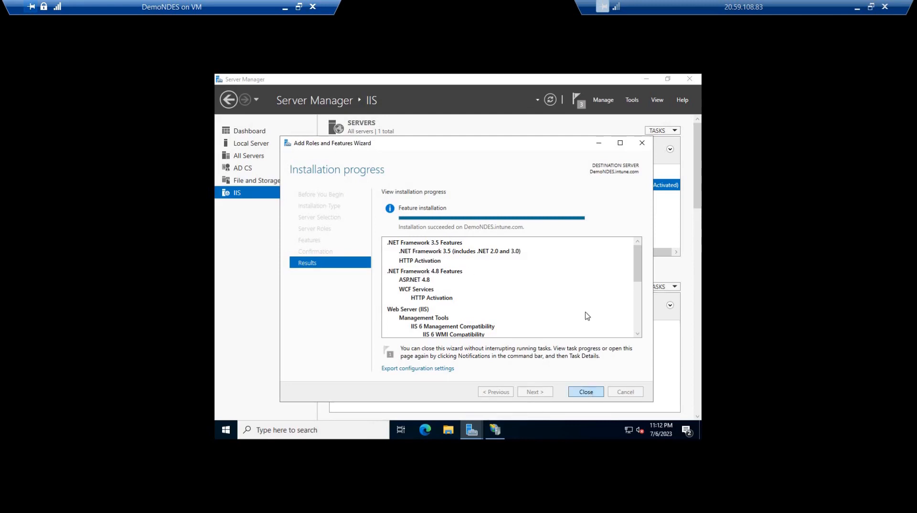
# Close Server Manager and IIS Manager, and restart the DemoNDES server with the reason Other (Unplanned)
pyautogui.click(695, 77)
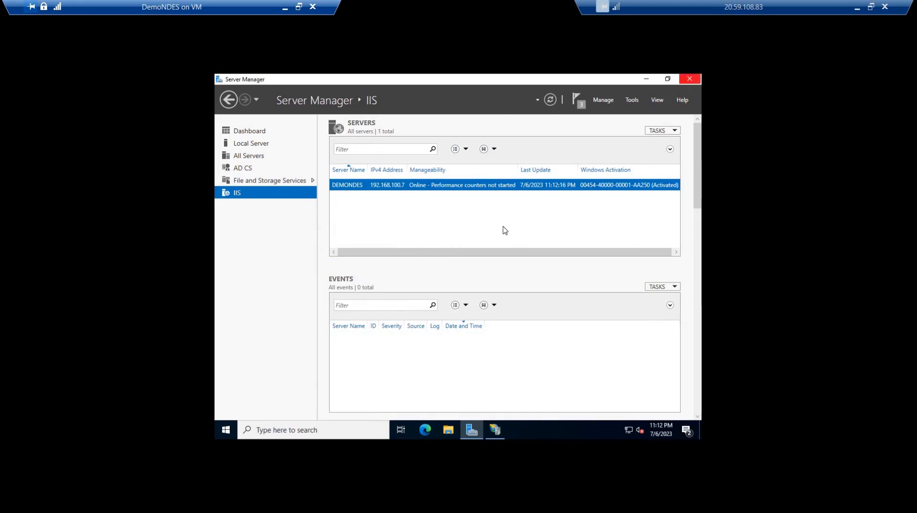
pyautogui.click(471, 430)
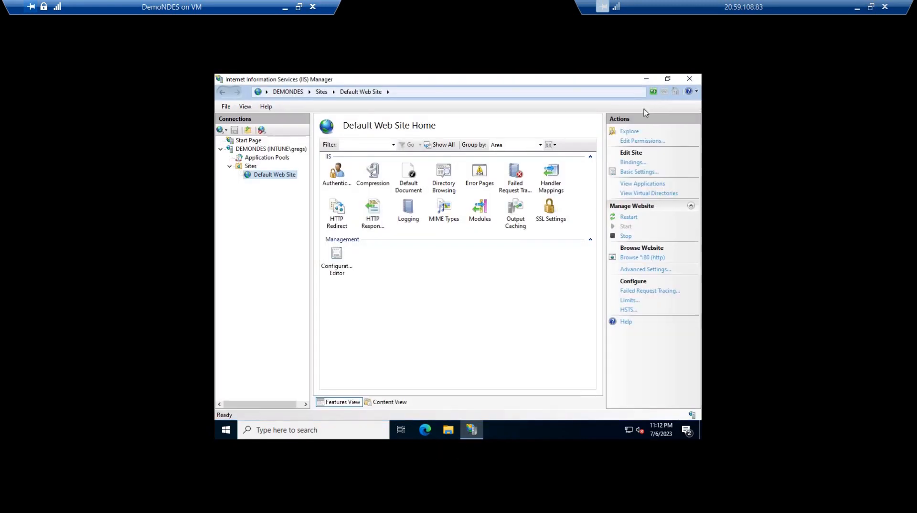
pyautogui.click(689, 78)
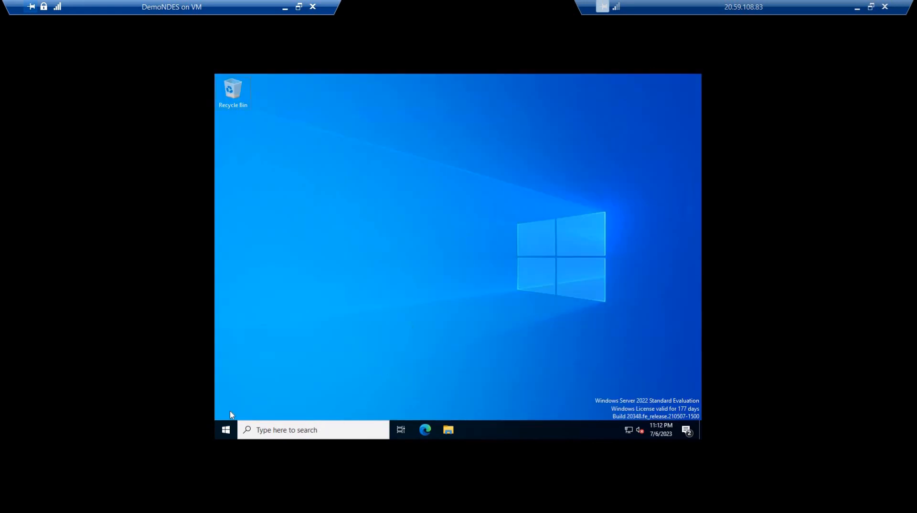
pyautogui.click(226, 428)
pyautogui.click(244, 406)
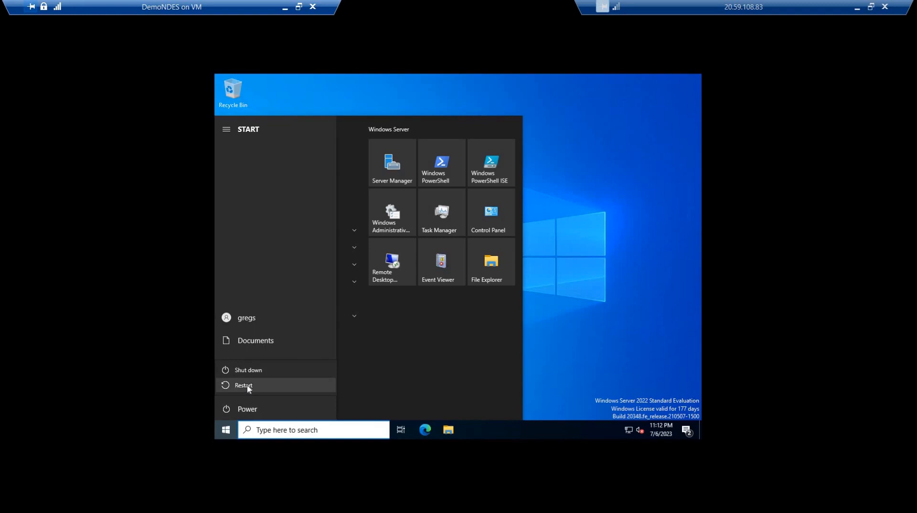
pyautogui.click(244, 386)
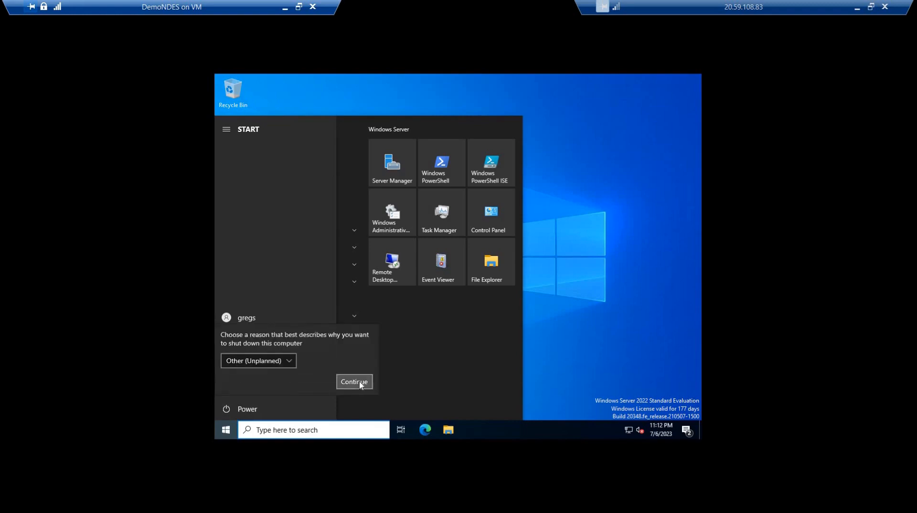
pyautogui.click(354, 381)
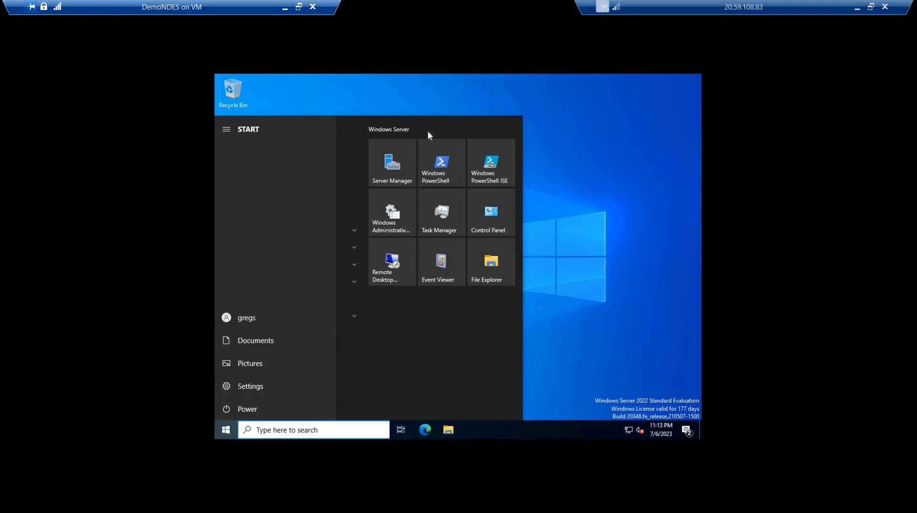
# Restore the DemoNDES connection to a window and send Ctrl+Alt+Delete to the virtual machine for signing back in
pyautogui.click(298, 7)
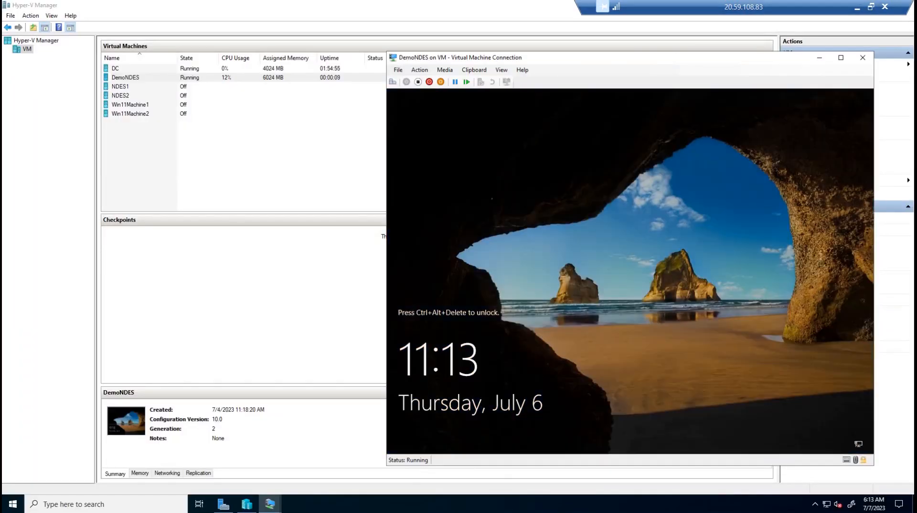
pyautogui.click(419, 70)
pyautogui.click(435, 80)
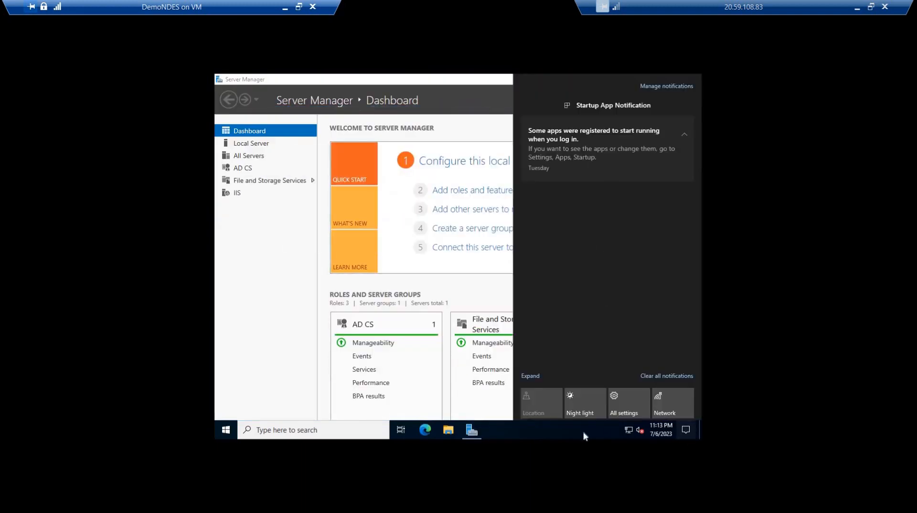
# Dismiss the notifications and turn off IE Enhanced Security Configuration for Users in the Local Server properties
pyautogui.click(604, 425)
pyautogui.click(255, 146)
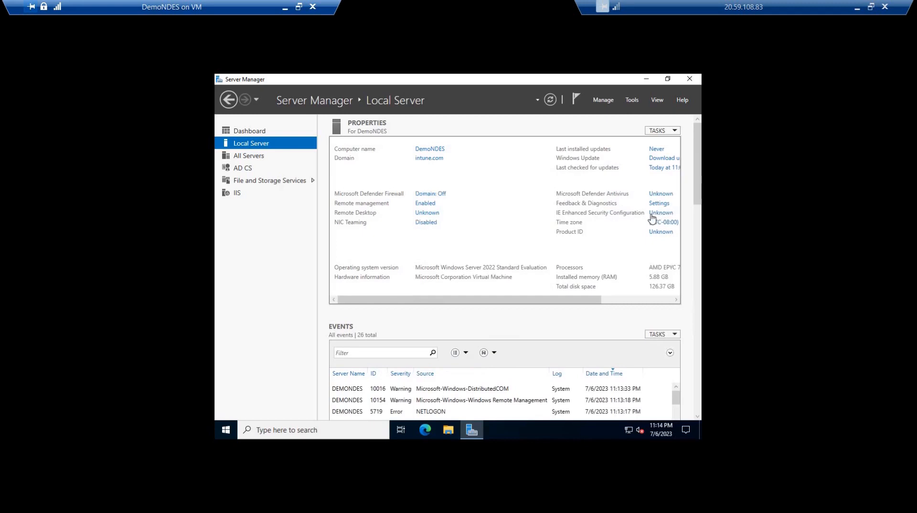
pyautogui.click(653, 214)
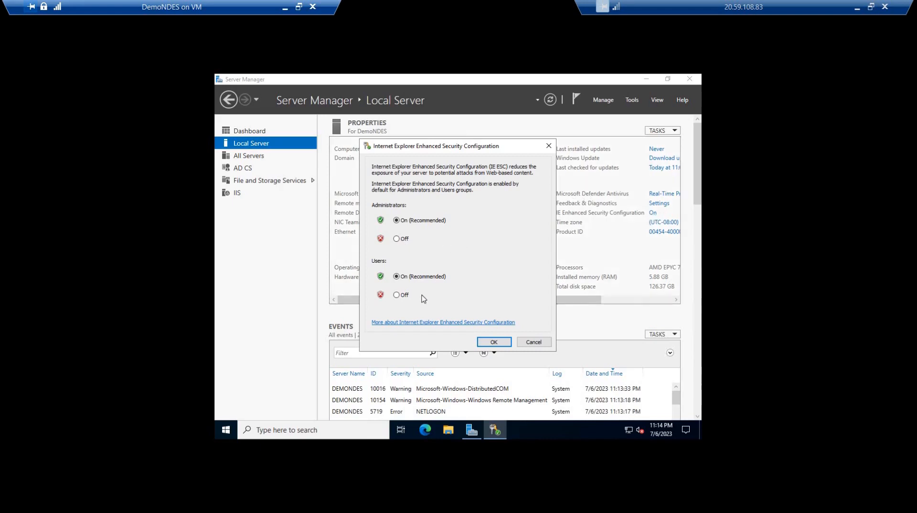
pyautogui.click(397, 295)
pyautogui.click(495, 342)
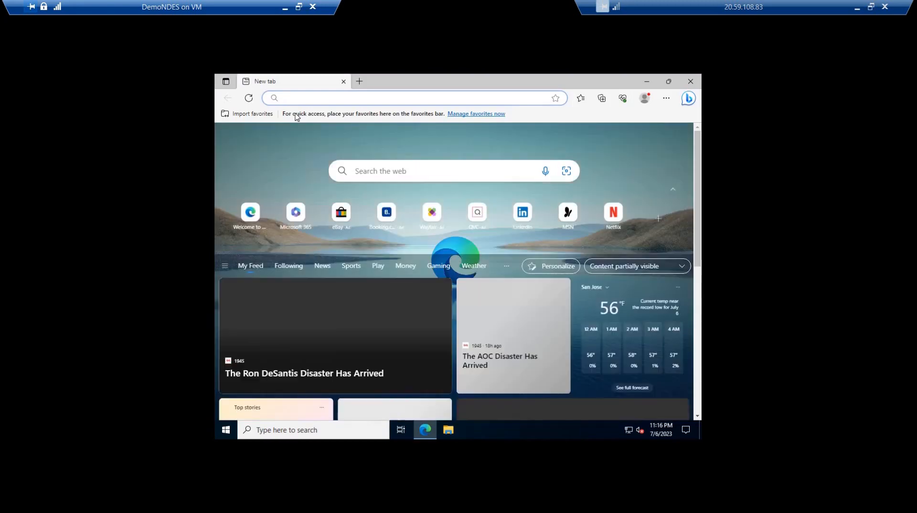
pyautogui.write('http://localhost/certsrv/mscep/mscep.dll')
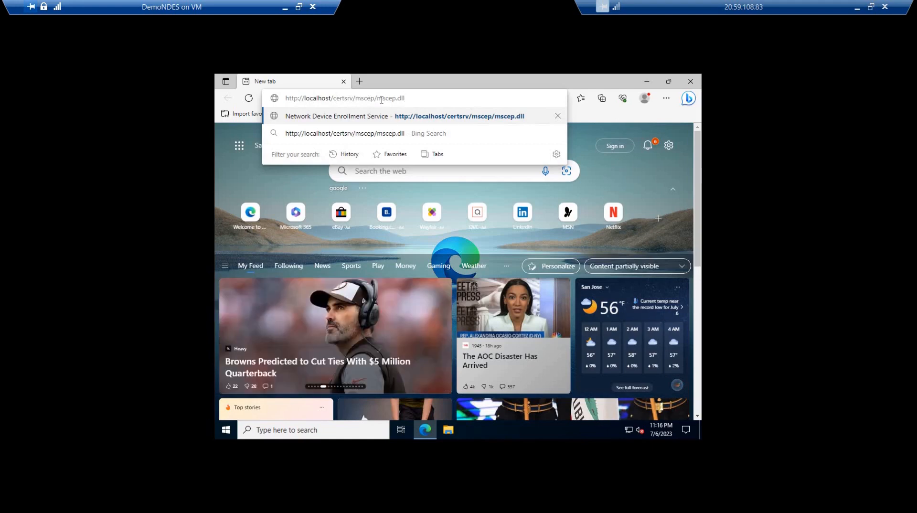
pyautogui.press('Return')
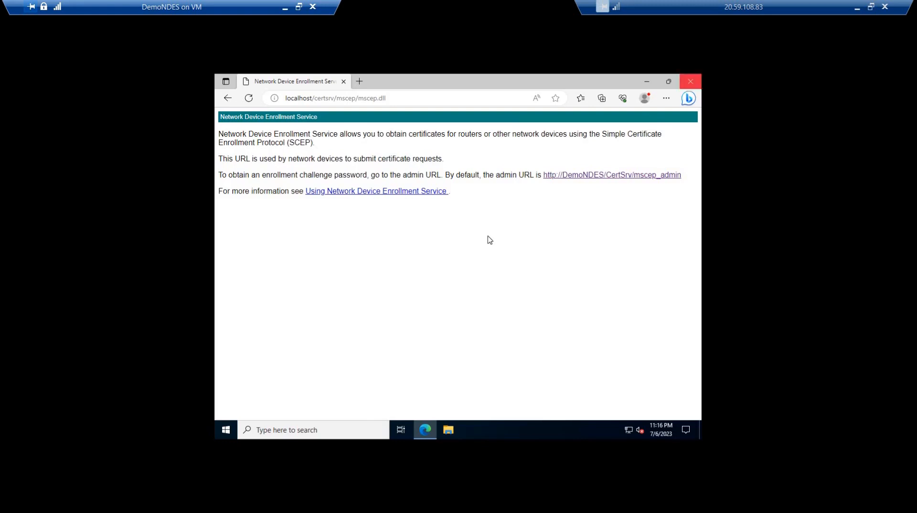
pyautogui.hotkey('alt', 'F4')
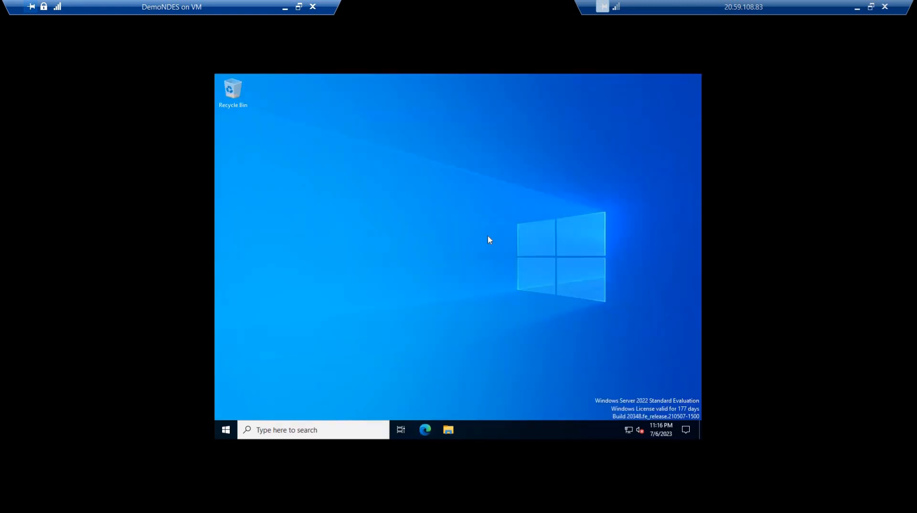
# Launch Microsoft Management Console (mmc) and add the Certificates snap-in for the local computer account
pyautogui.press('super+r')
pyautogui.write('mmc')
pyautogui.press('Return')
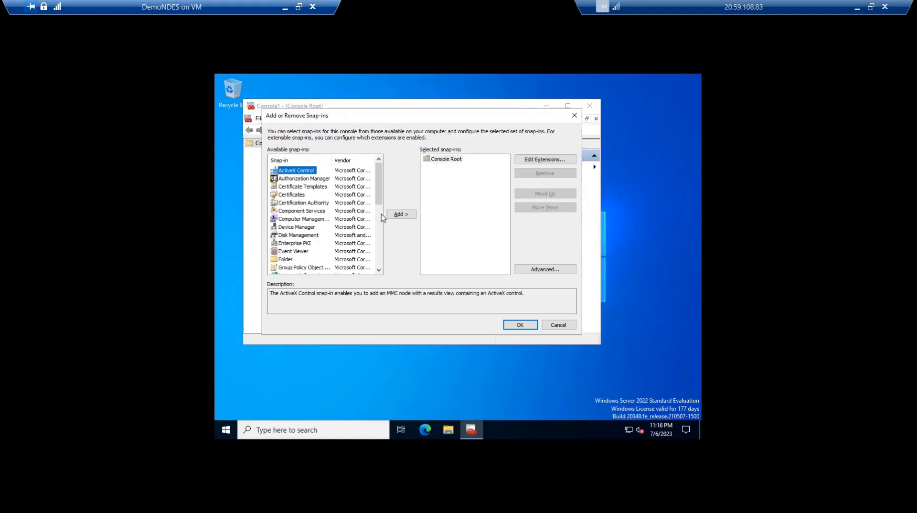
pyautogui.click(291, 195)
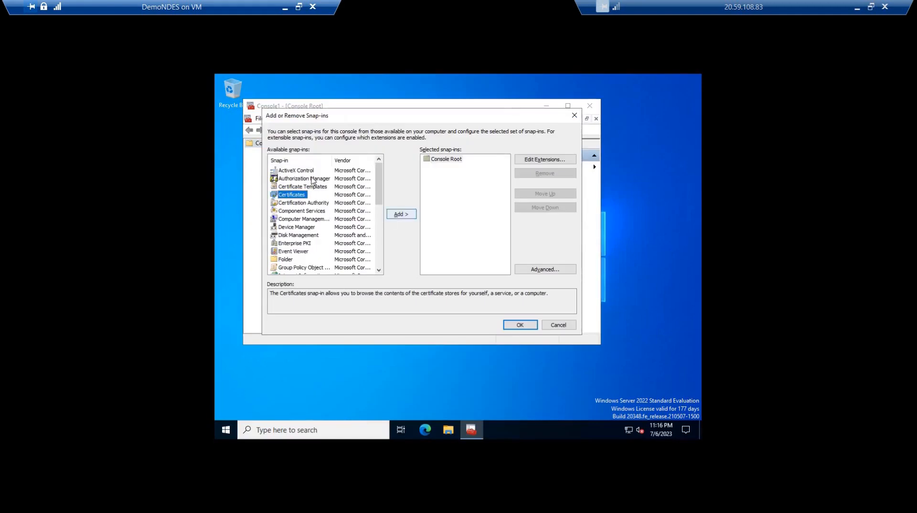
pyautogui.click(401, 214)
pyautogui.press('Down')
pyautogui.press('Down')
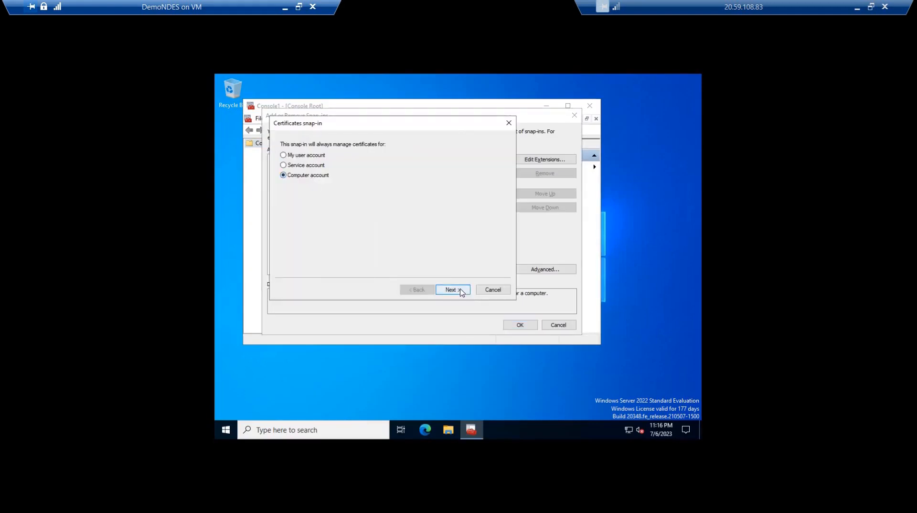
pyautogui.click(463, 291)
pyautogui.press('Return')
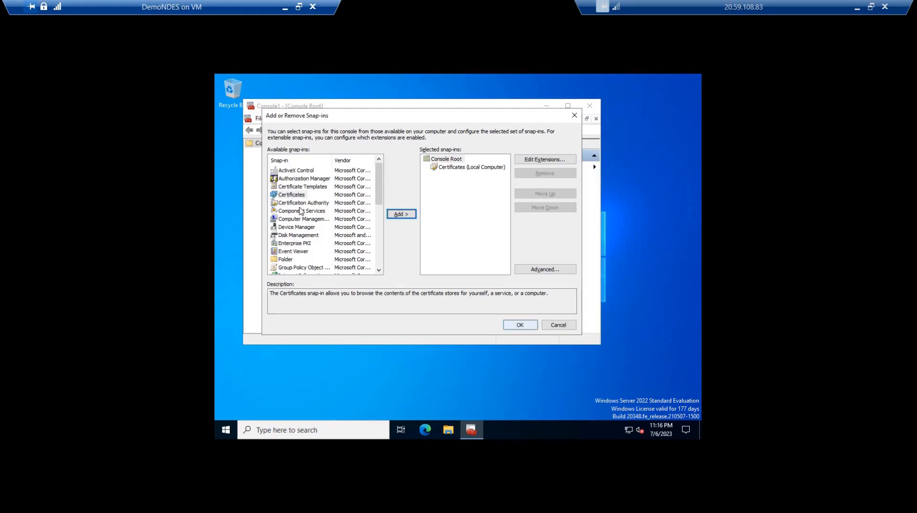
pyautogui.click(517, 327)
# Display the certificates in the local computer's Personal store and maximize the console window
pyautogui.click(249, 152)
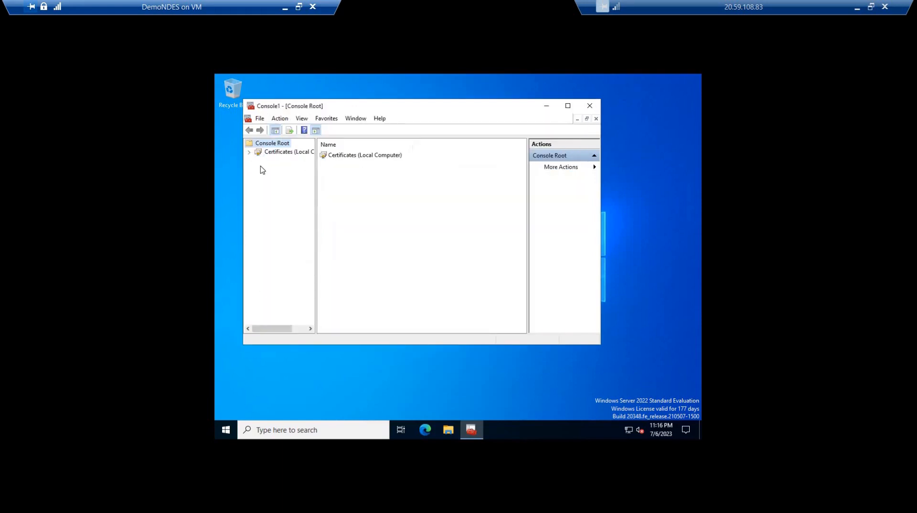
pyautogui.click(258, 152)
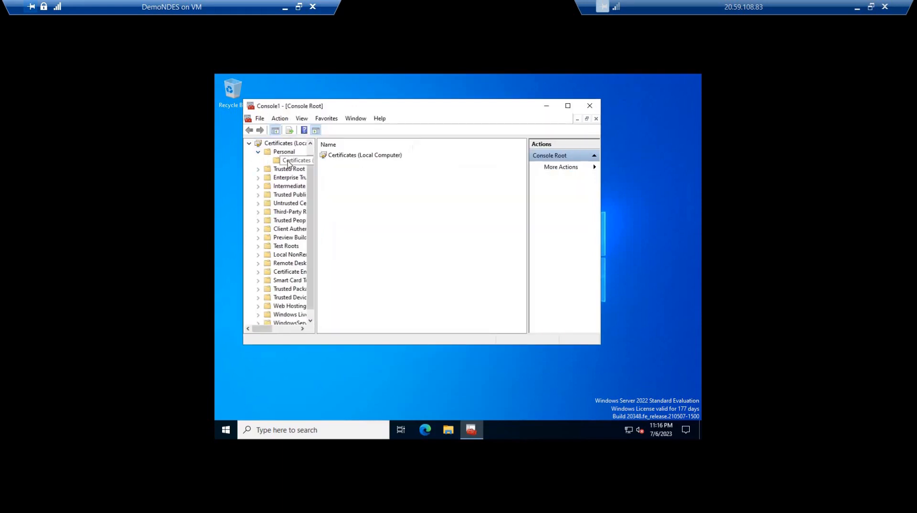
pyautogui.click(294, 160)
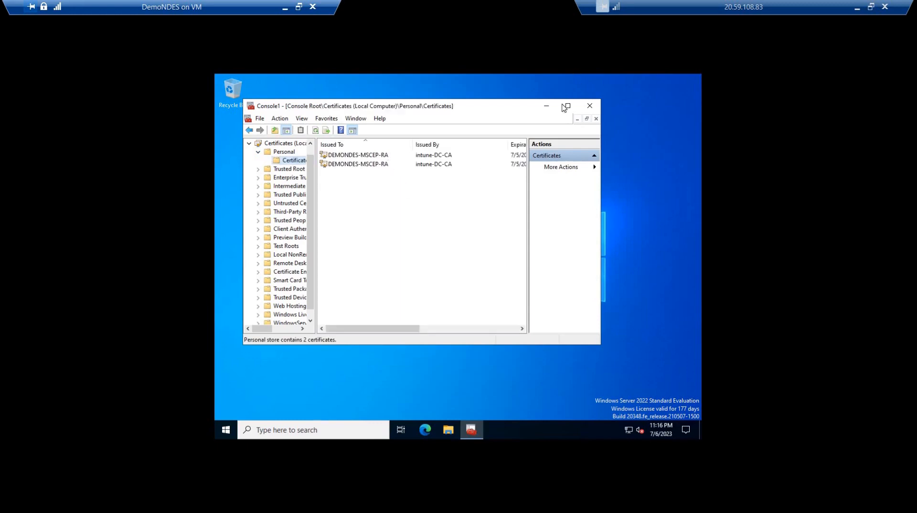
pyautogui.click(568, 106)
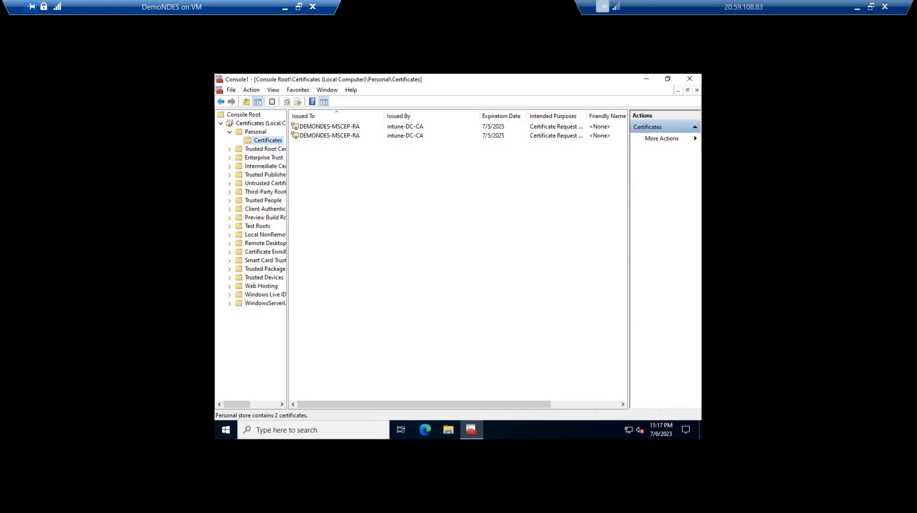
# Request a new Computer certificate for the Personal store through the Active Directory Enrollment Policy and finish the enrollment
pyautogui.rightClick(329, 167)
pyautogui.moveTo(344, 171)
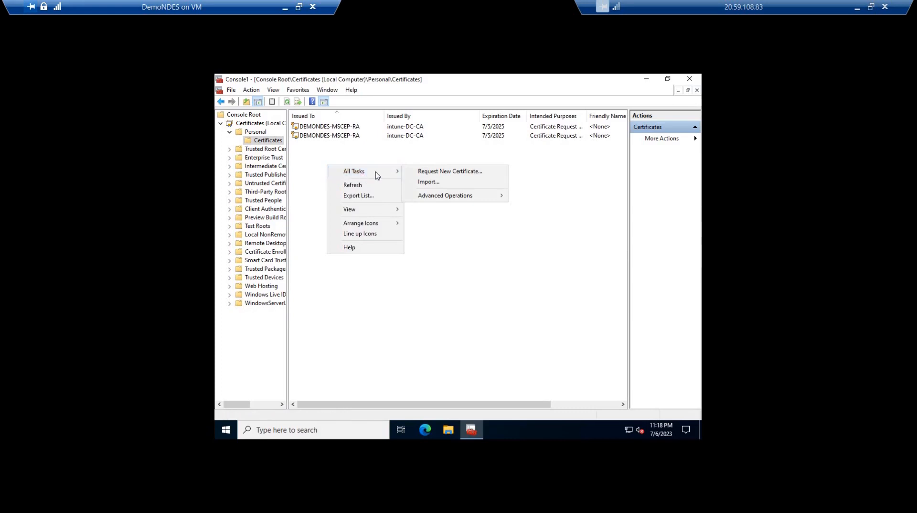
pyautogui.click(454, 172)
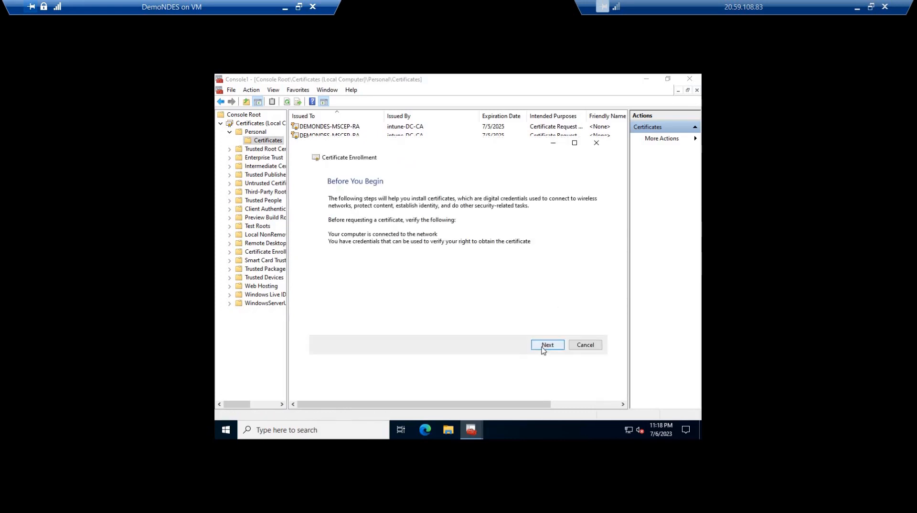
pyautogui.click(545, 346)
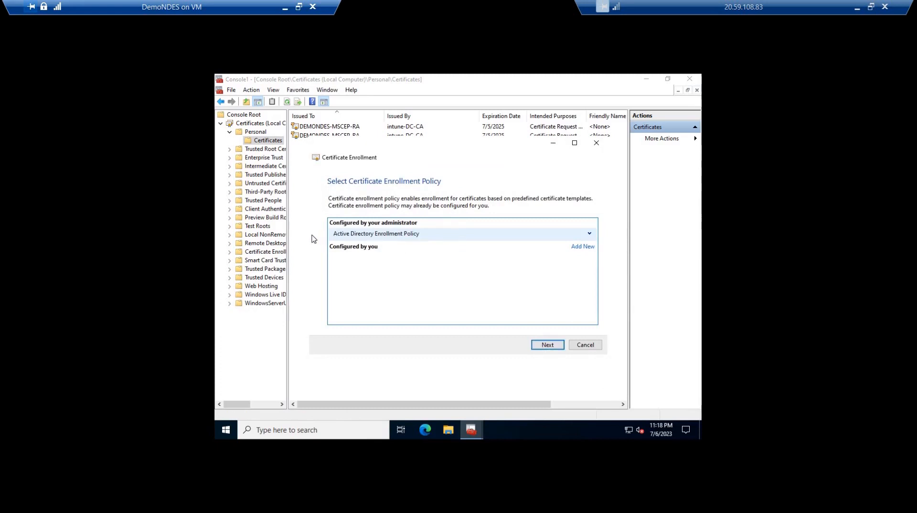
pyautogui.click(549, 346)
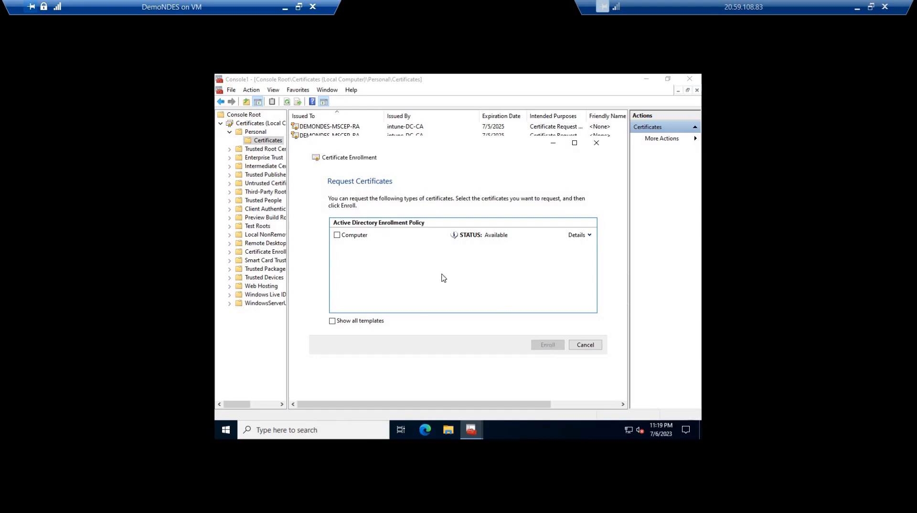
pyautogui.click(336, 235)
pyautogui.click(548, 345)
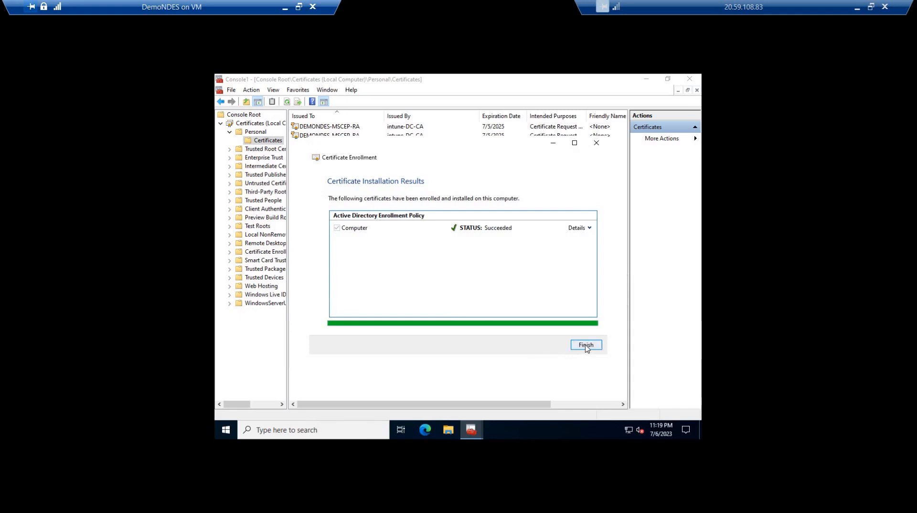
pyautogui.click(586, 347)
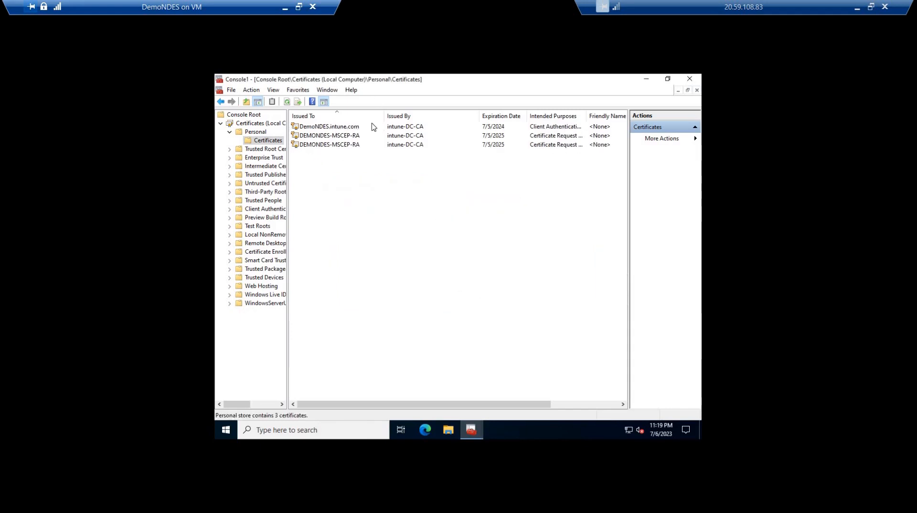
# Widen the Intended Purposes column and examine the detail fields of the DemoNDES.intune.com certificate
pyautogui.click(414, 127)
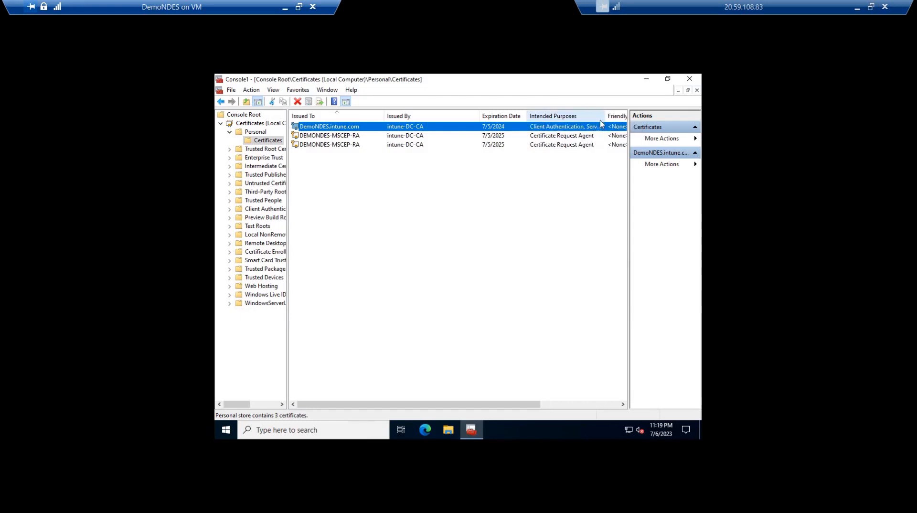
pyautogui.moveTo(586, 115); pyautogui.dragTo(616, 116)
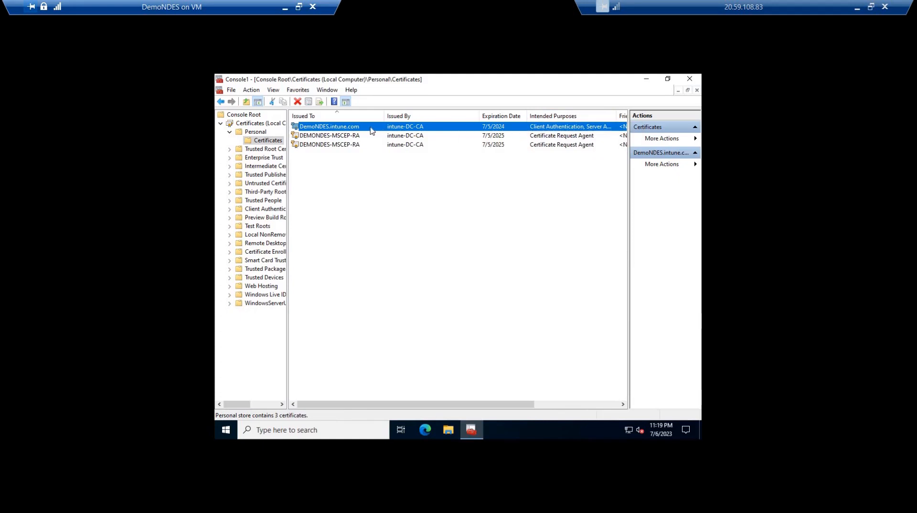
pyautogui.doubleClick(306, 126)
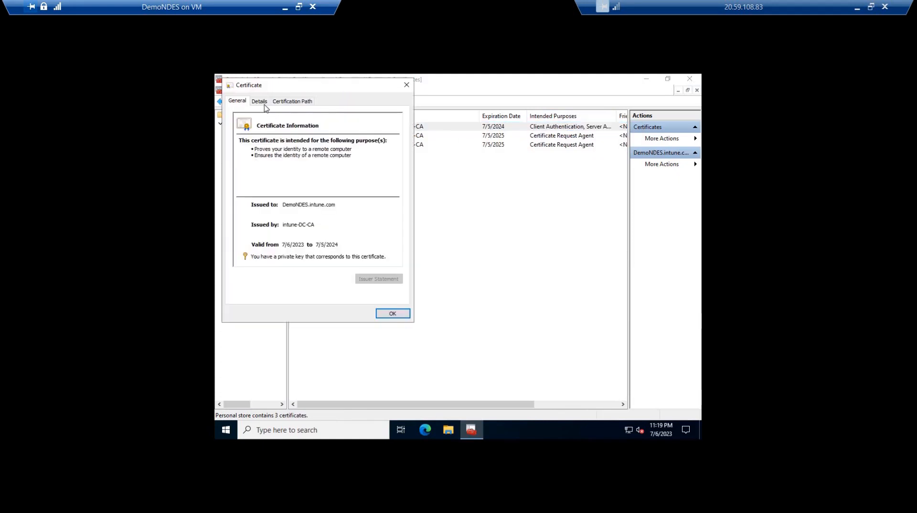
pyautogui.click(259, 101)
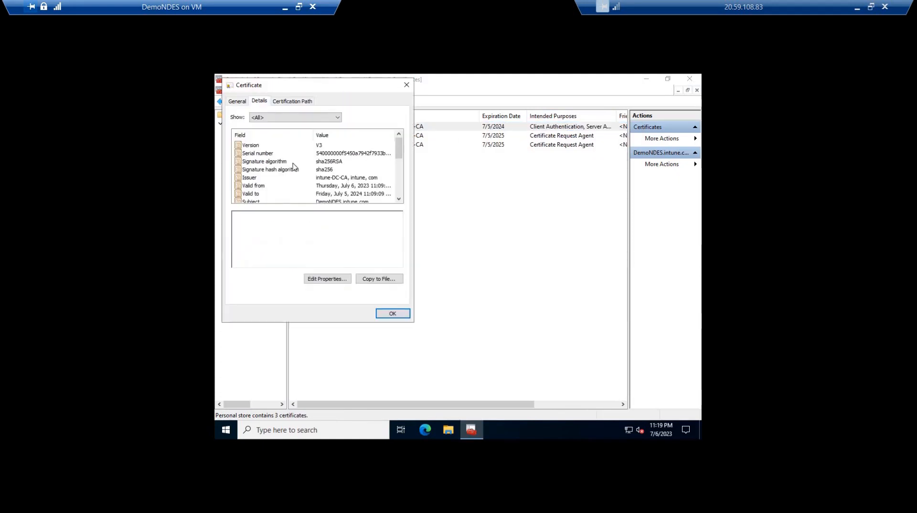
pyautogui.scroll(-5, 293, 167)
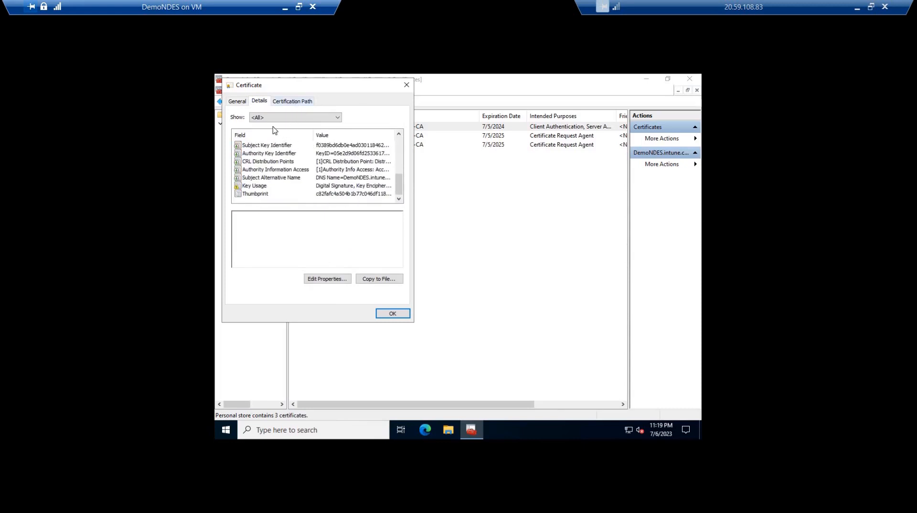
# Inspect the certification path of the DemoNDES.intune.com certificate, including its intune-DC-CA root, and close the certificate
pyautogui.click(286, 101)
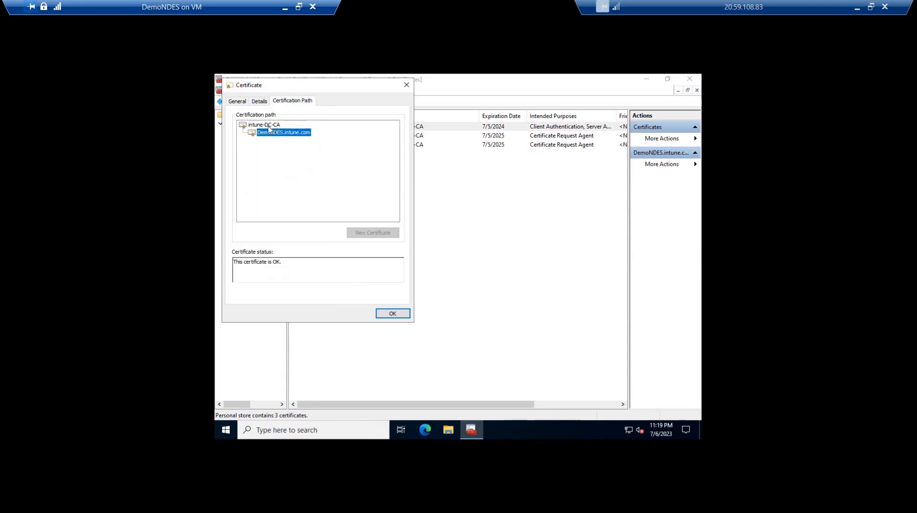
pyautogui.click(267, 126)
pyautogui.click(272, 132)
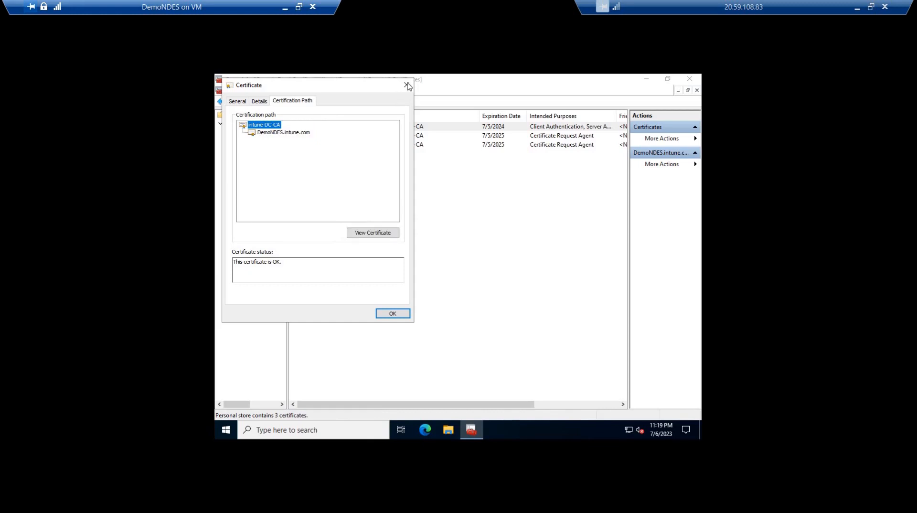
pyautogui.click(406, 84)
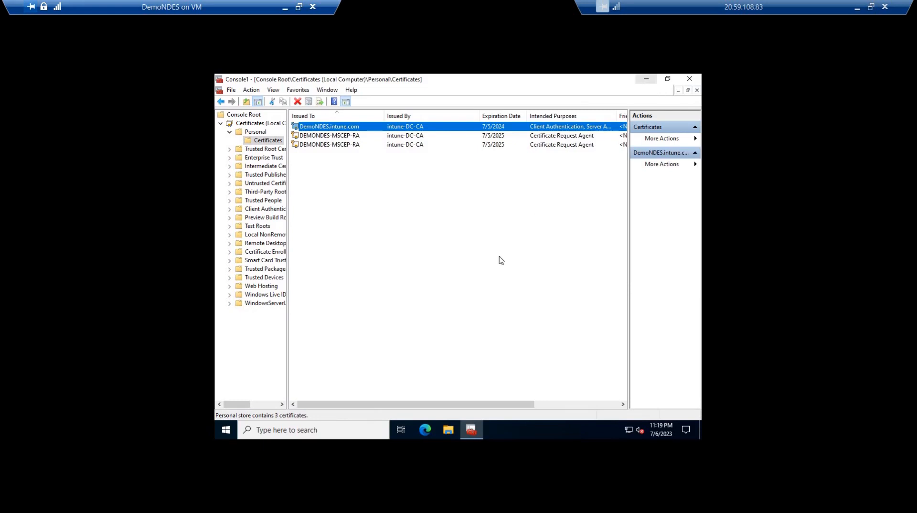
# Launch Internet Information Services (IIS) Manager, maximize it, and select Default Web Site under the DEMONDES server's sites
pyautogui.press('super')
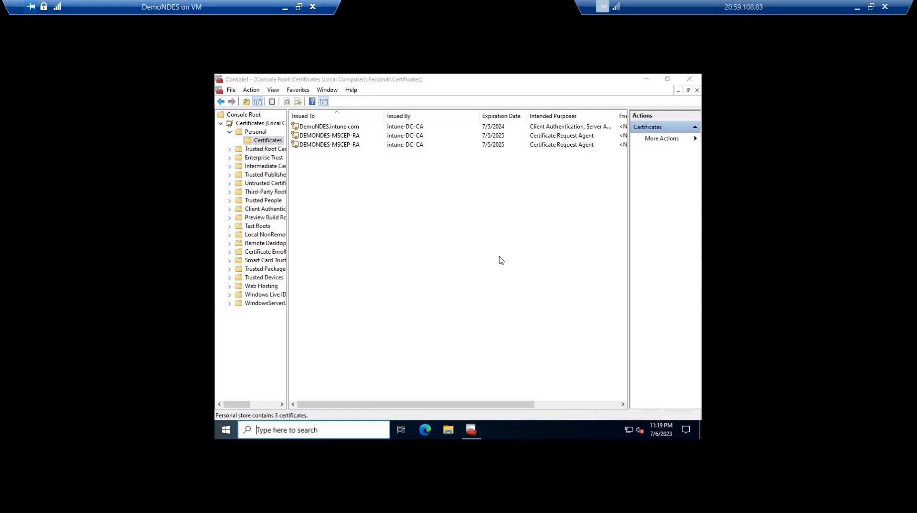
pyautogui.write('iis')
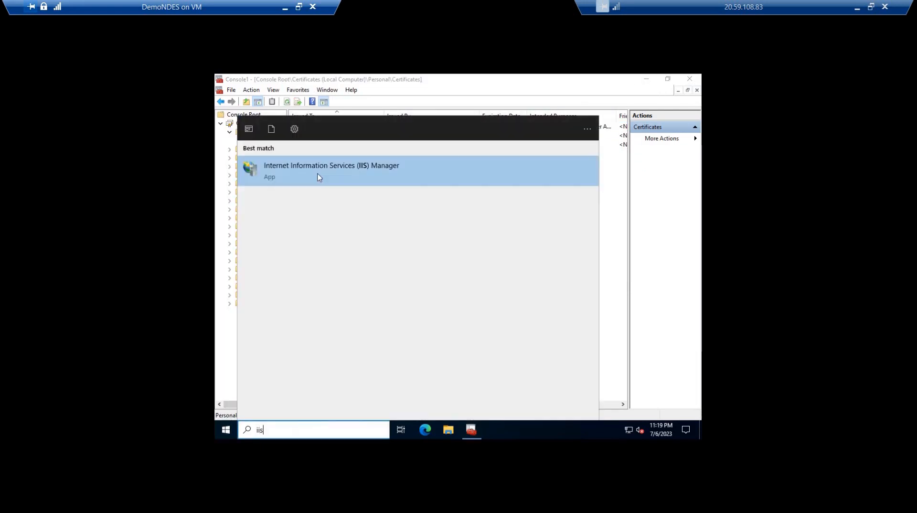
pyautogui.click(323, 180)
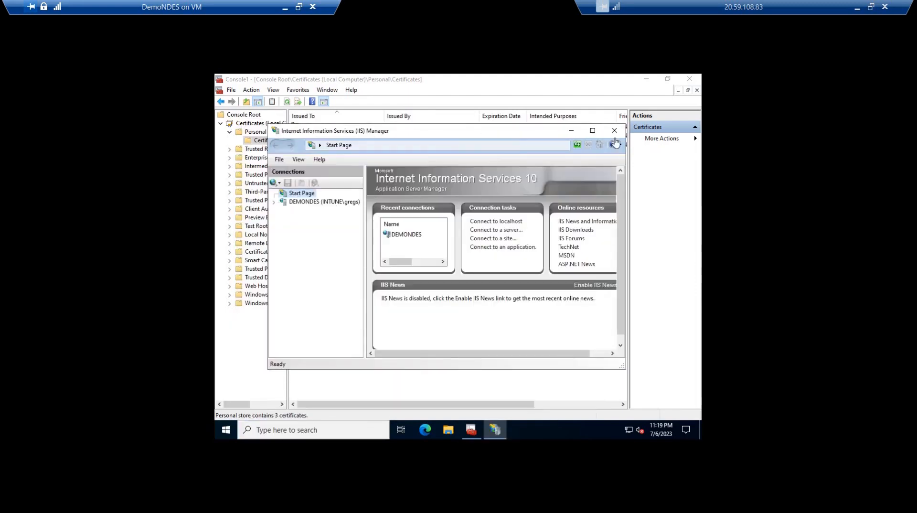
pyautogui.click(593, 131)
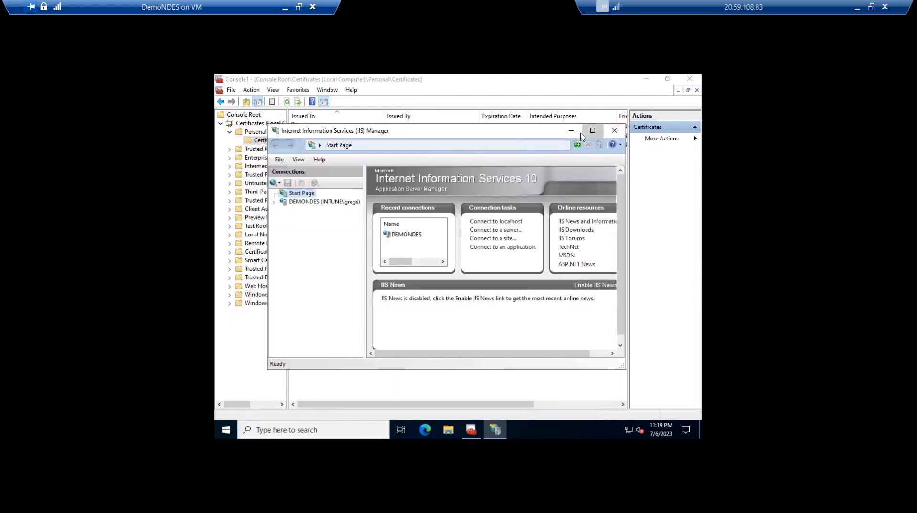
pyautogui.click(220, 150)
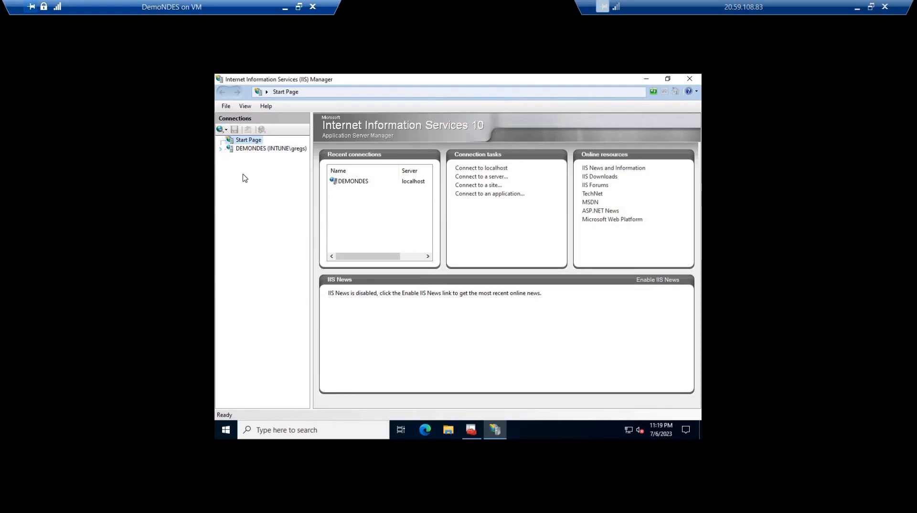
pyautogui.click(230, 166)
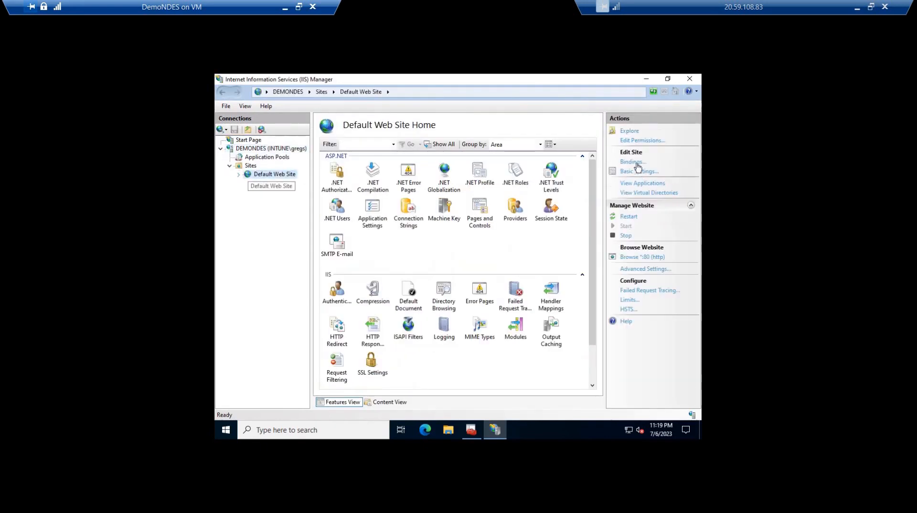
# Start a new https binding on port 443 for Default Web Site, using DemoNDES.intune.com as the SSL certificate
pyautogui.click(633, 162)
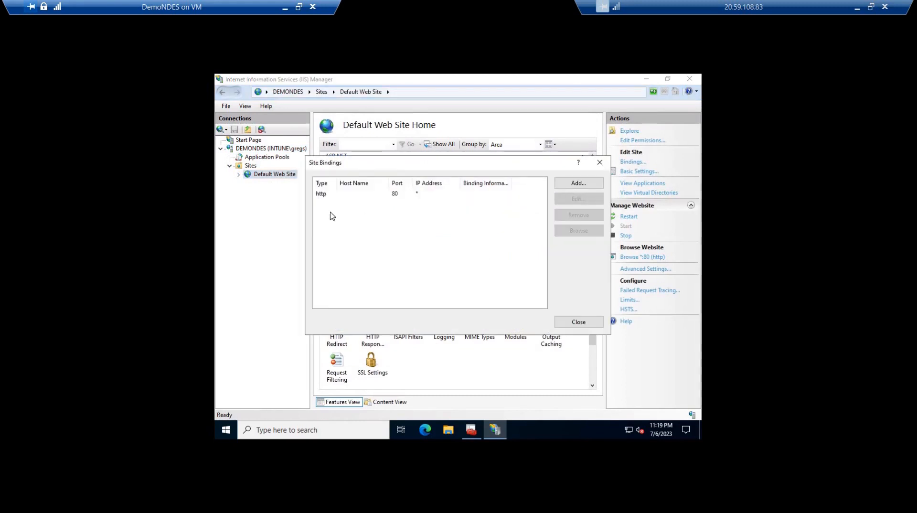
pyautogui.click(322, 195)
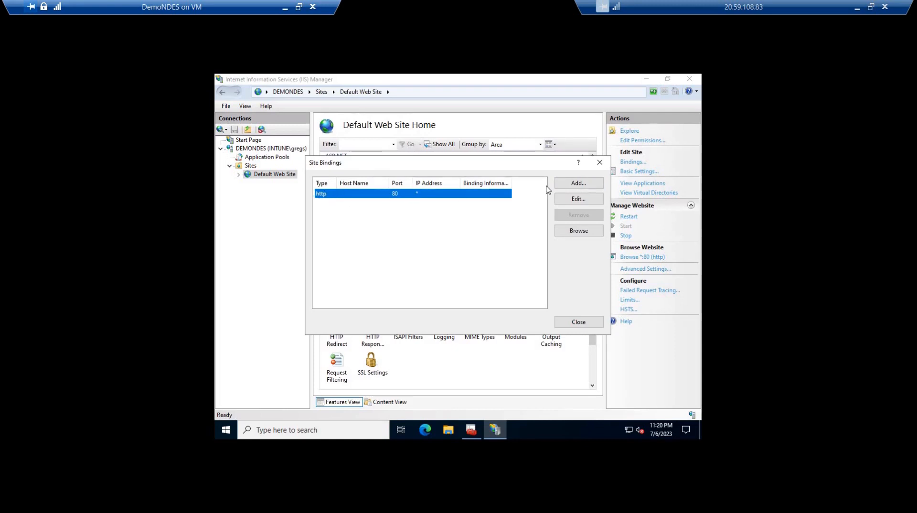
pyautogui.click(578, 184)
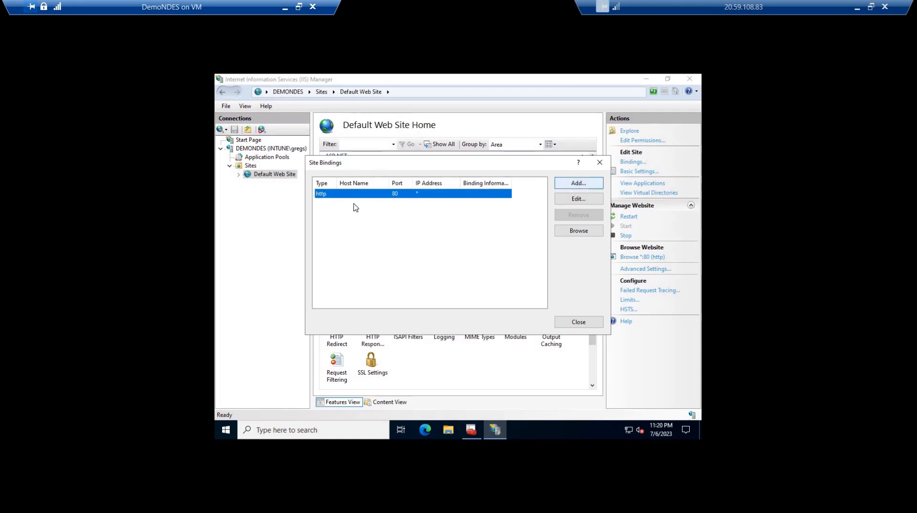
pyautogui.click(364, 181)
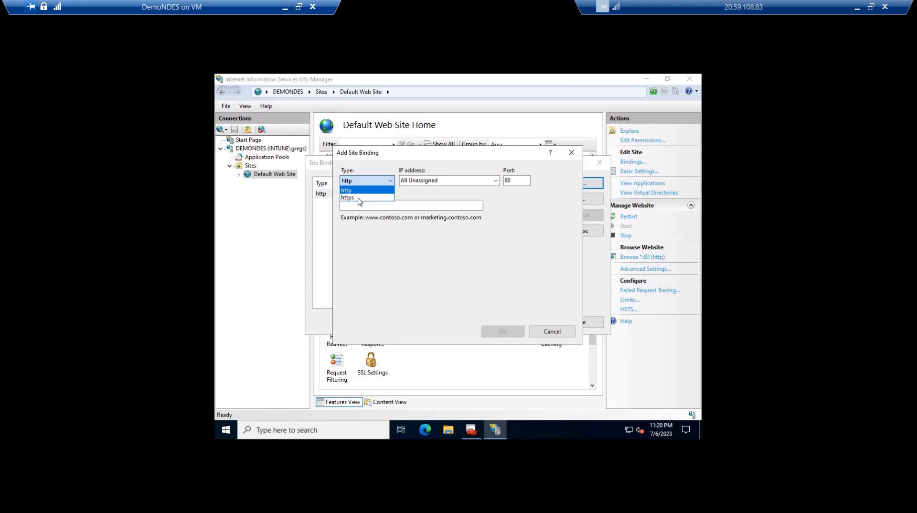
pyautogui.click(359, 197)
pyautogui.click(518, 184)
pyautogui.click(381, 204)
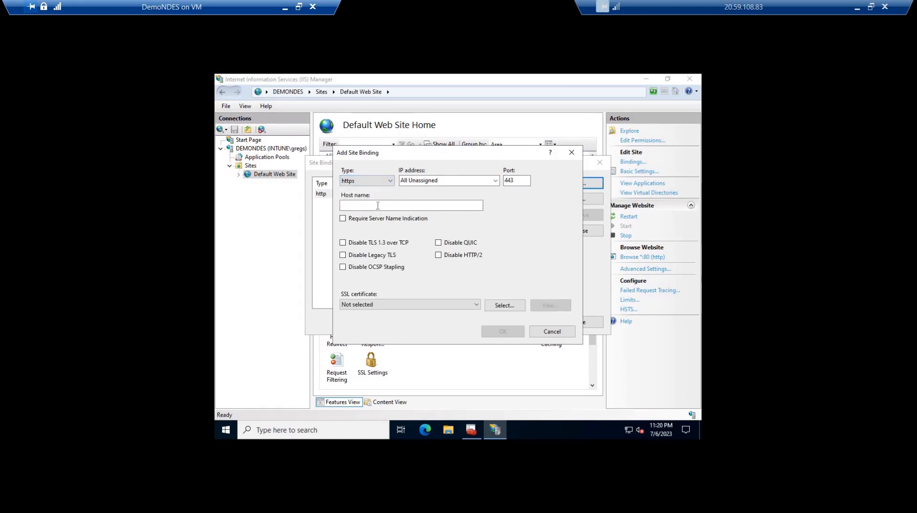
pyautogui.click(361, 305)
pyautogui.click(363, 305)
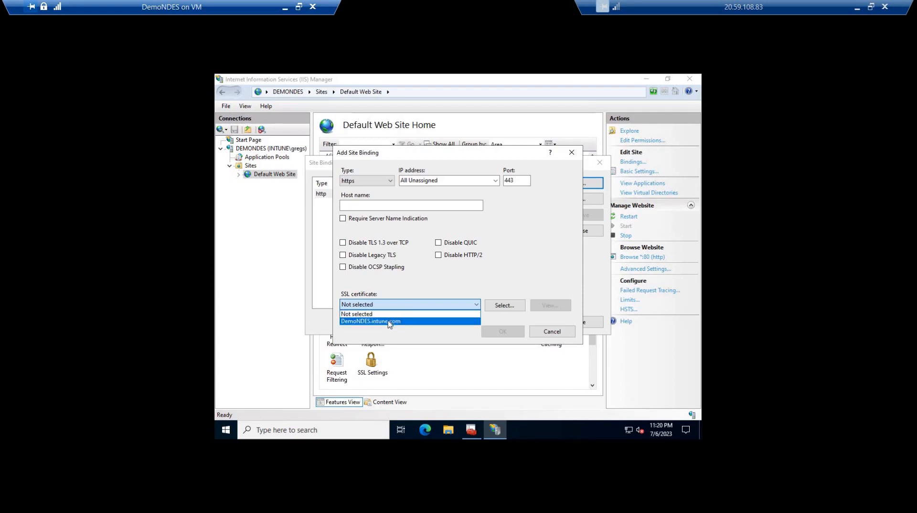
pyautogui.click(389, 321)
# Review the selected SSL certificate's details and certification path, and save the new https site binding
pyautogui.click(550, 307)
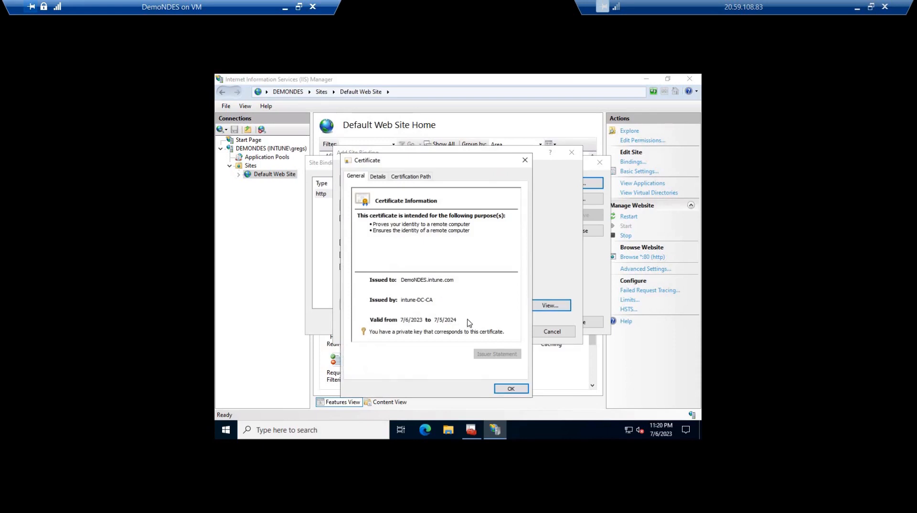
pyautogui.click(380, 176)
pyautogui.click(411, 177)
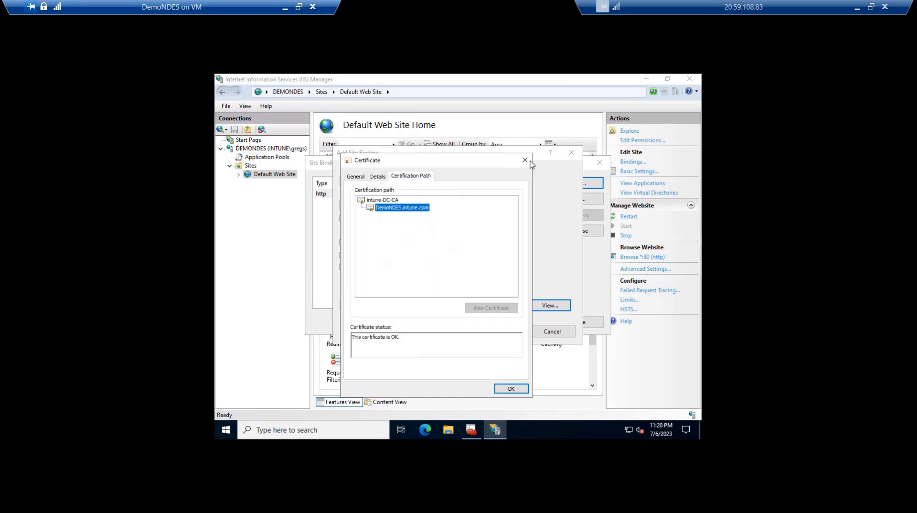
pyautogui.click(525, 160)
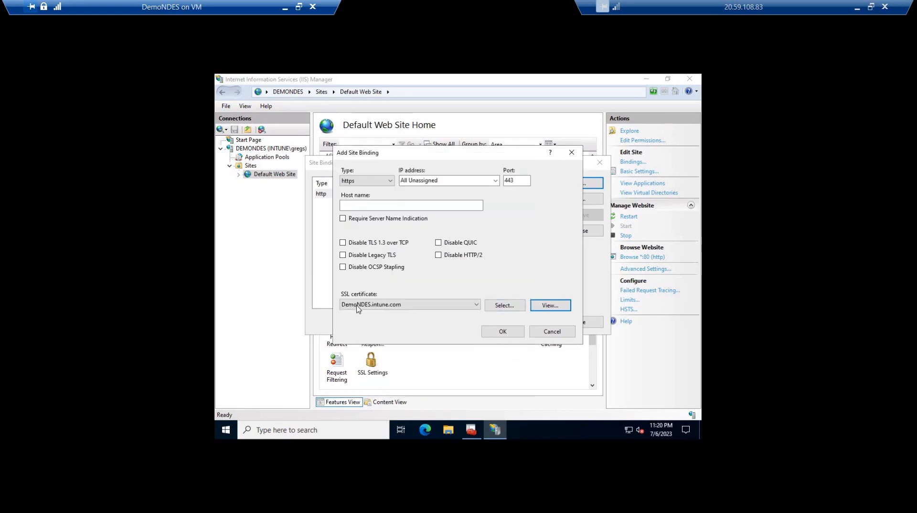
pyautogui.click(511, 331)
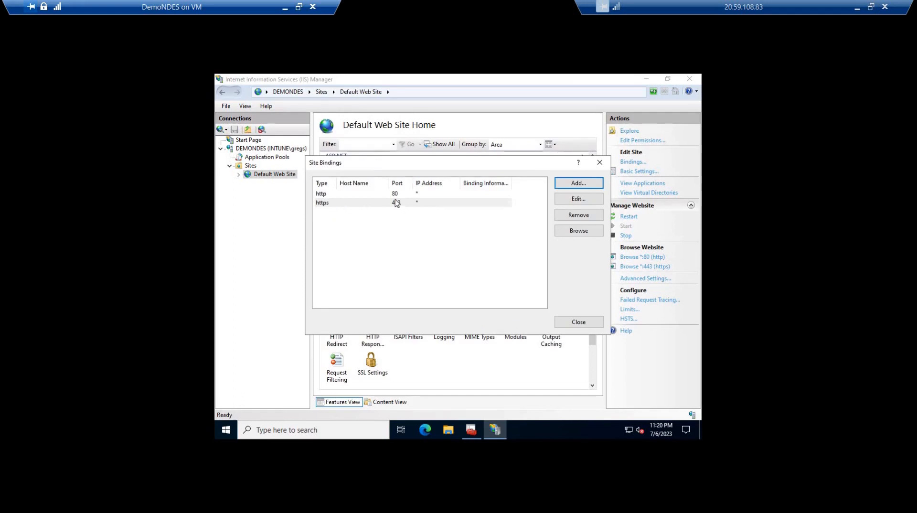
pyautogui.click(578, 323)
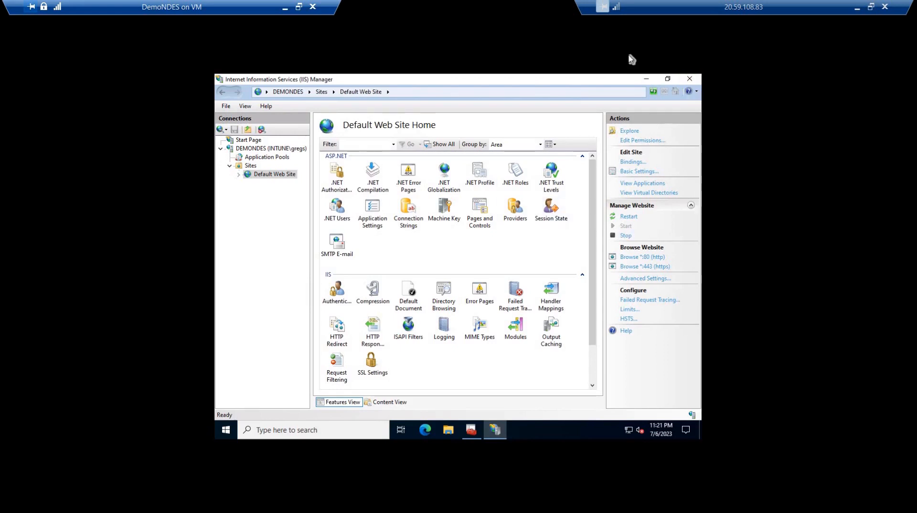
# Minimize IIS Manager and launch Registry Editor (regedit) with elevated permission
pyautogui.click(645, 80)
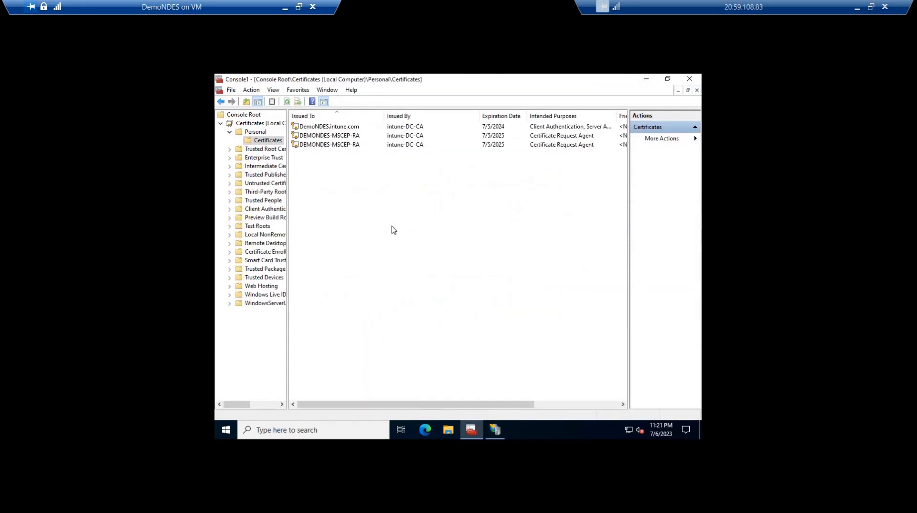
pyautogui.press('super+r')
pyautogui.write('mm')
pyautogui.press('BackSpace')
pyautogui.press('BackSpace')
pyautogui.write('regedit')
pyautogui.press('Return')
pyautogui.hotkey('alt', 'y')
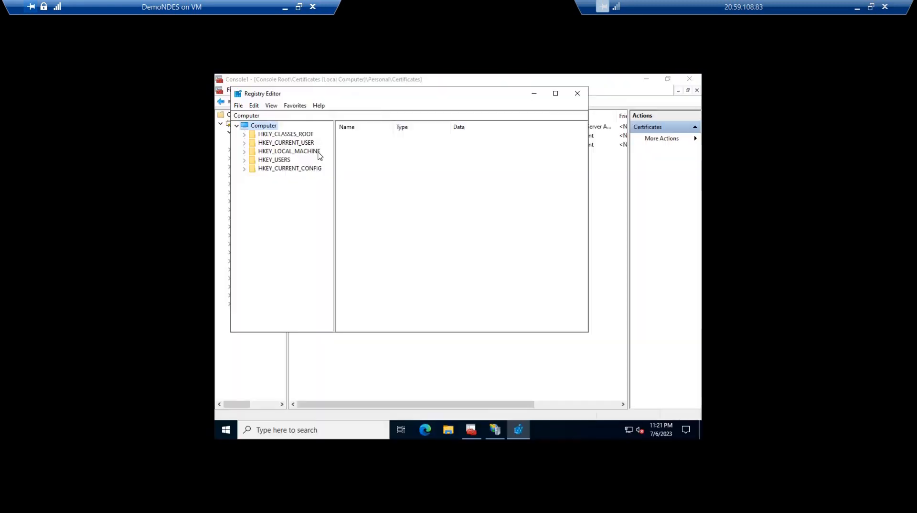
# Navigate the registry to the HKEY_LOCAL_MACHINE\SOFTWARE\Microsoft\Cryptography\MSCEP key
pyautogui.click(316, 151)
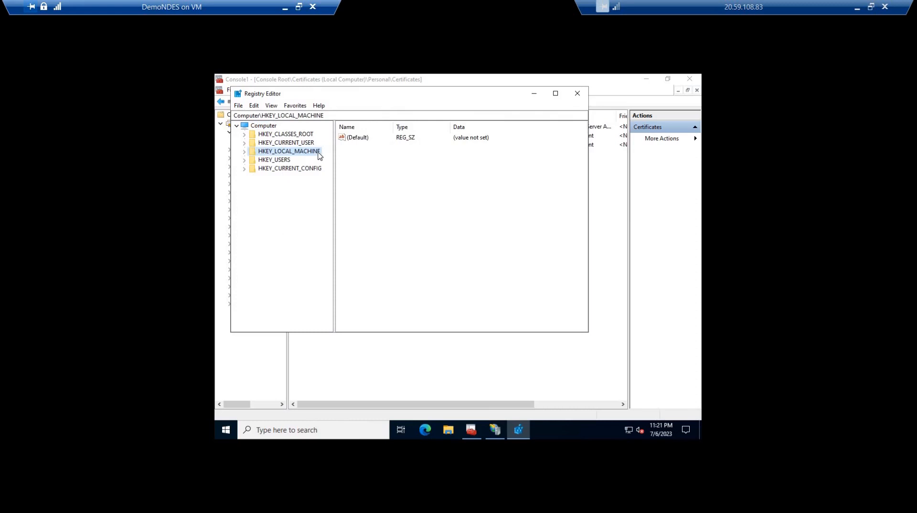
pyautogui.press('Right')
pyautogui.press('Down')
pyautogui.press('Down')
pyautogui.press('Down')
pyautogui.press('Down')
pyautogui.press('Down')
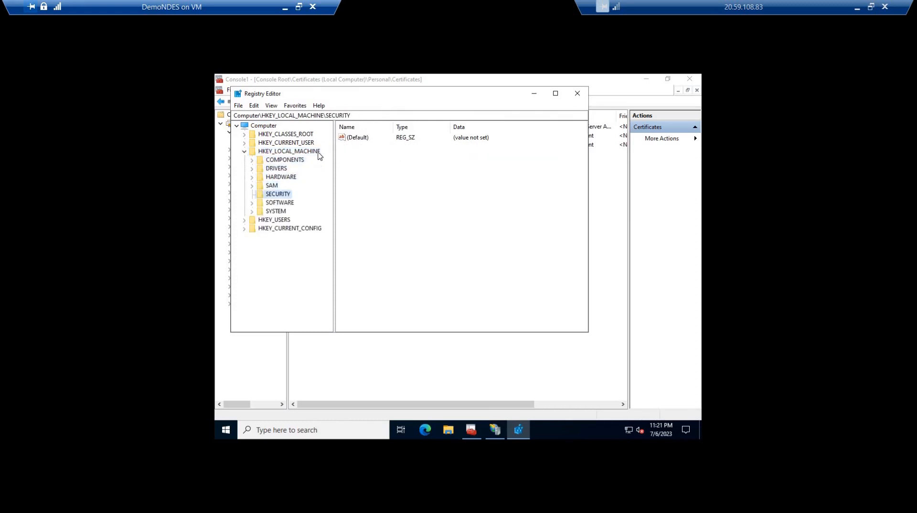
pyautogui.press('Down')
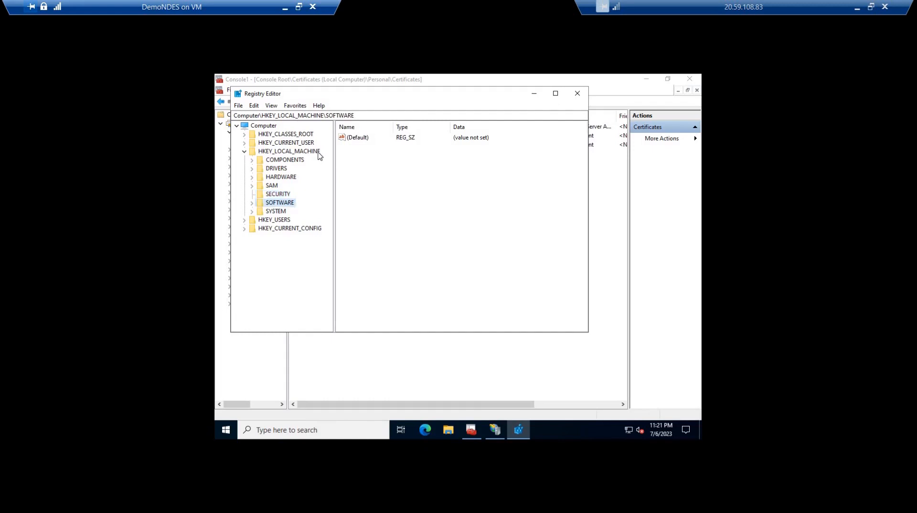
pyautogui.press('Right')
pyautogui.press('Down')
pyautogui.press('Down')
pyautogui.press('Down')
pyautogui.press('Down')
pyautogui.press('Down')
pyautogui.press('Down')
pyautogui.press('Down')
pyautogui.press('Right')
pyautogui.press('c')
pyautogui.press('Down')
pyautogui.press('Down')
pyautogui.press('Down')
pyautogui.press('Down')
pyautogui.press('Down')
pyautogui.press('Down')
pyautogui.press('Down')
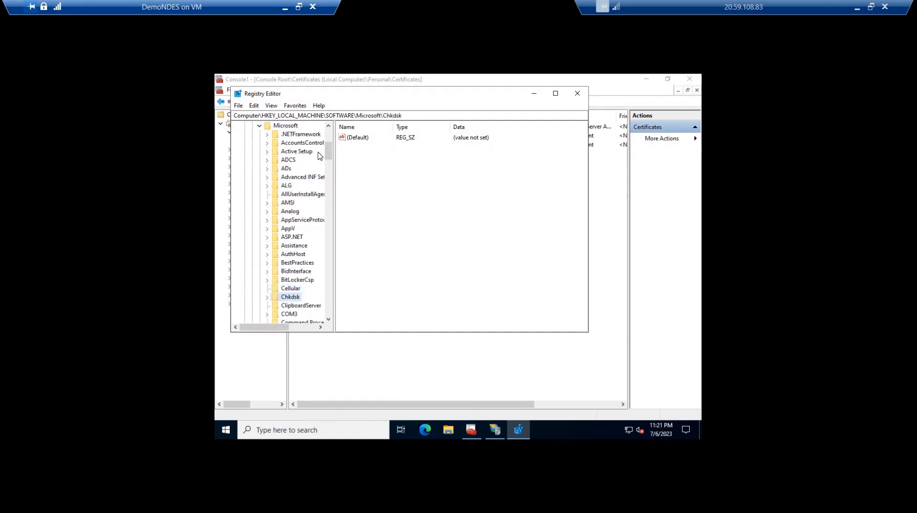
pyautogui.press('Right')
pyautogui.press('Down')
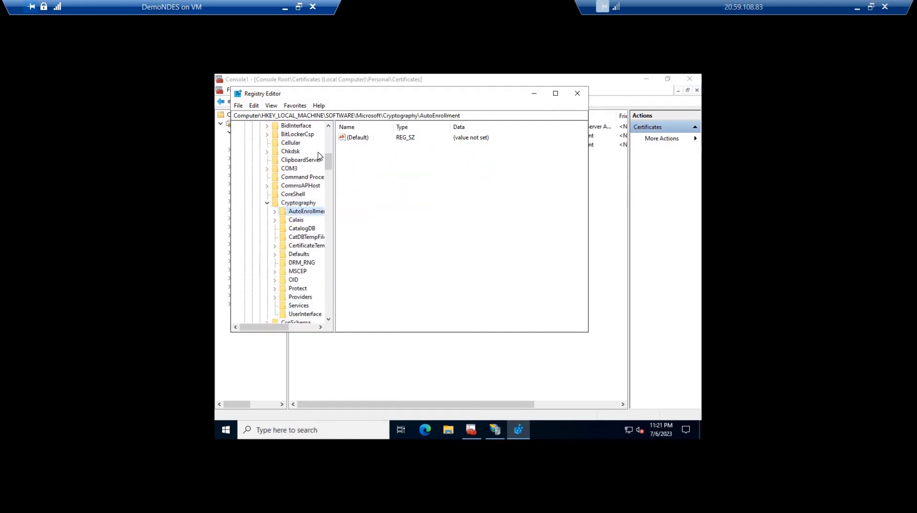
pyautogui.press('m')
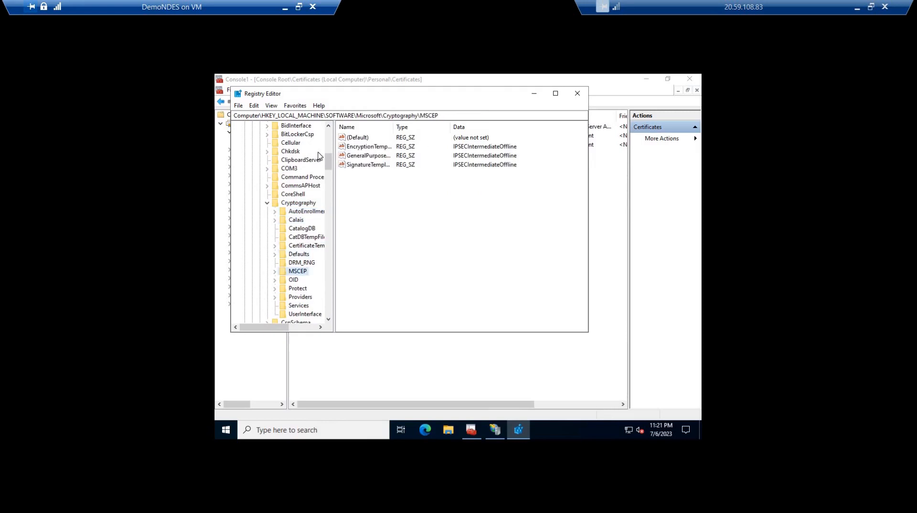
# Expand the MSCEP key and examine the values in its subkeys, from CAInfo and CAType through EnforcePassword, PasswordVDir and the last one
pyautogui.click(275, 271)
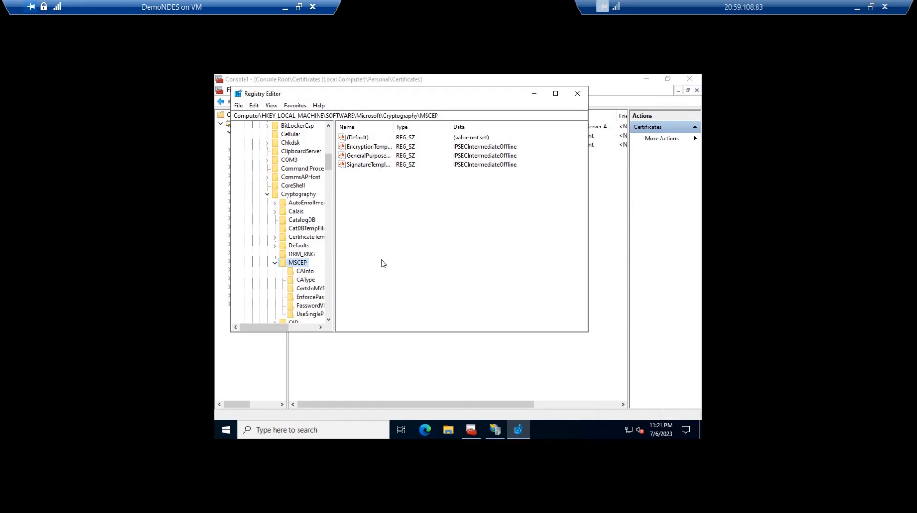
pyautogui.click(305, 271)
pyautogui.click(485, 157)
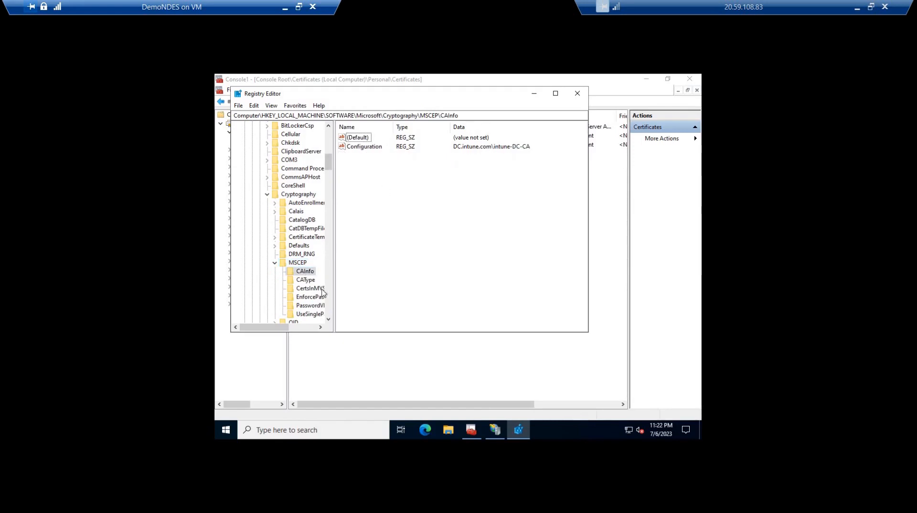
pyautogui.click(309, 280)
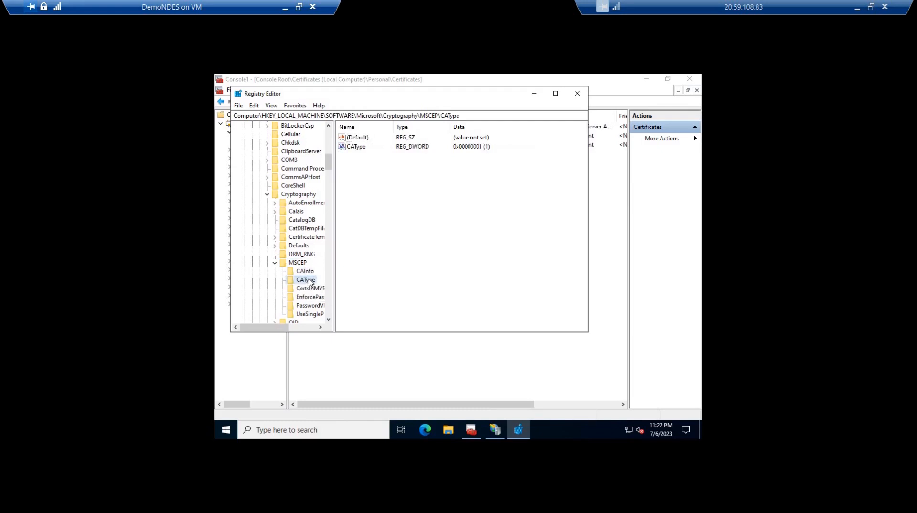
pyautogui.press('Down')
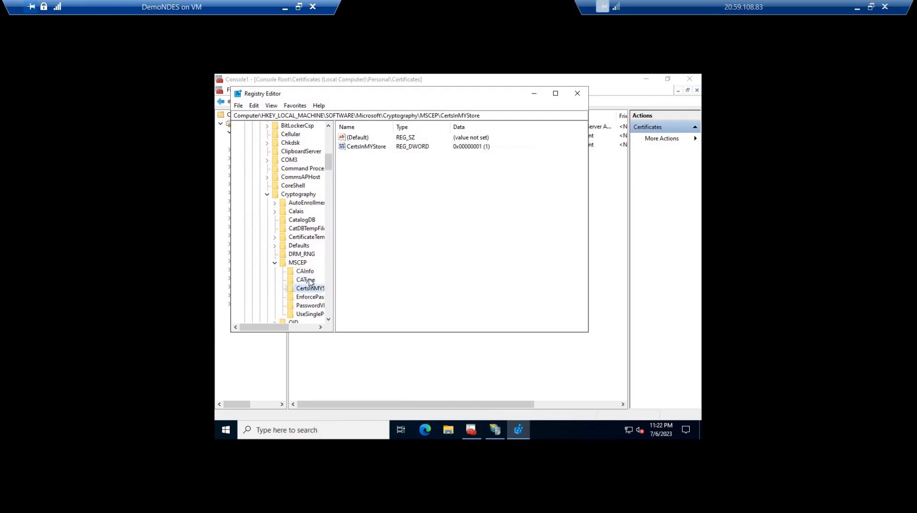
pyautogui.press('Down')
pyautogui.press('Down')
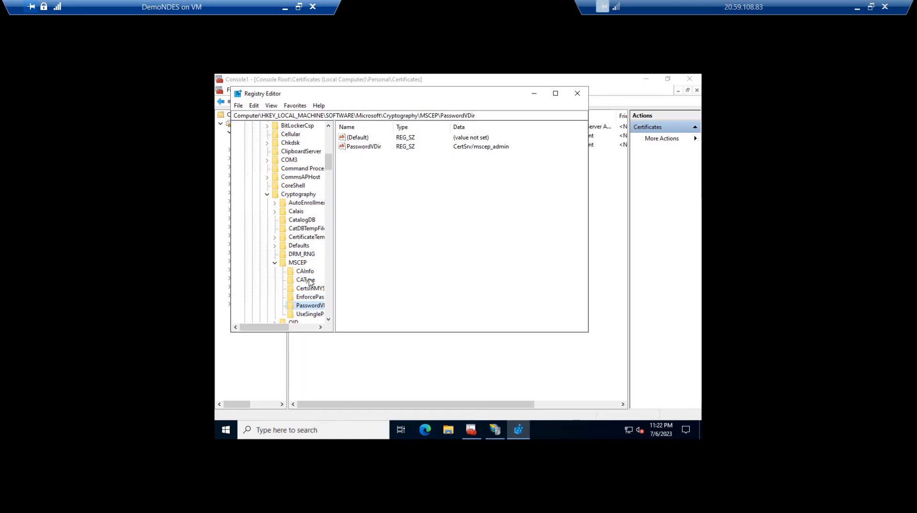
pyautogui.press('Down')
pyautogui.press('Down')
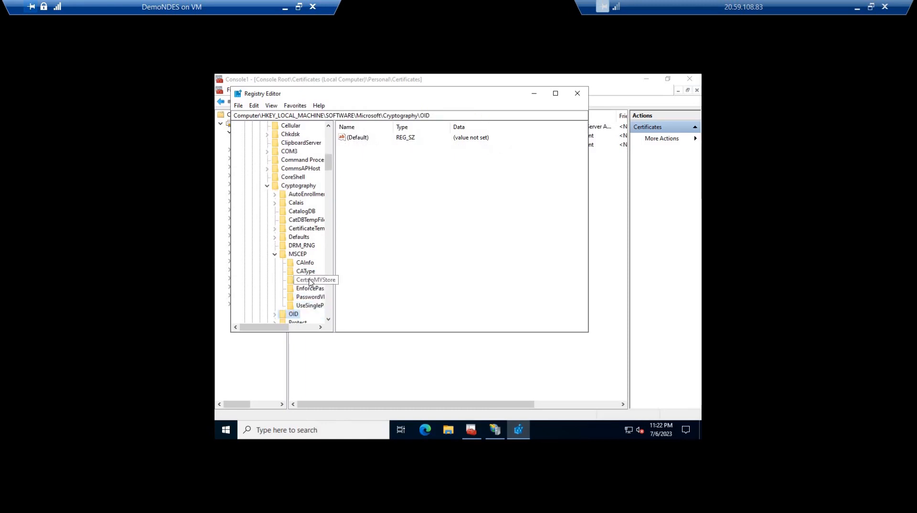
pyautogui.press('Up')
pyautogui.press('Up')
pyautogui.press('Up')
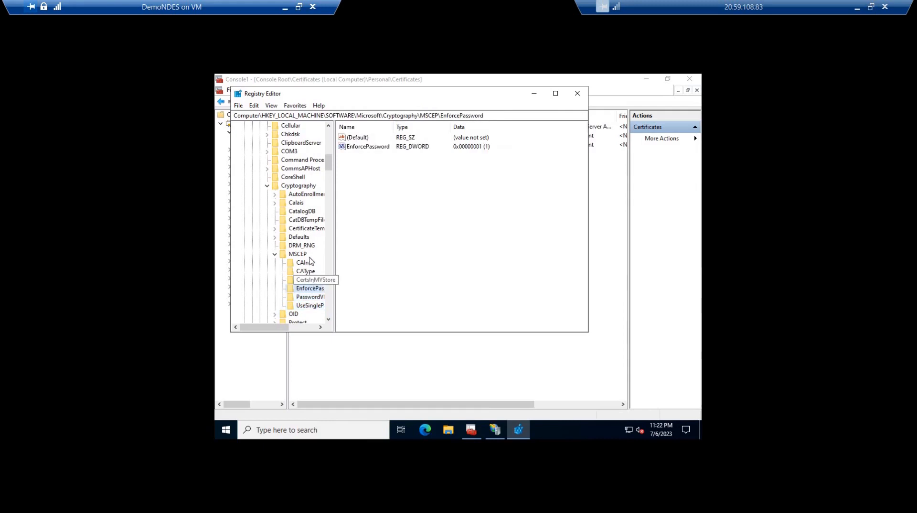
# Select the MSCEP key, fit its value names in view, and examine the EncryptionTemplate, GeneralPurposeTemplate and SignatureTemplate values
pyautogui.press('Left')
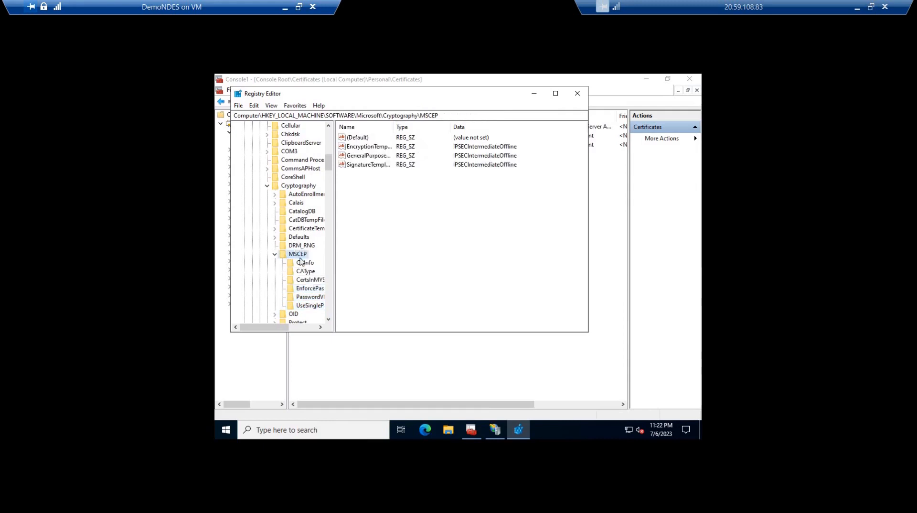
pyautogui.press('Tab')
pyautogui.doubleClick(393, 127)
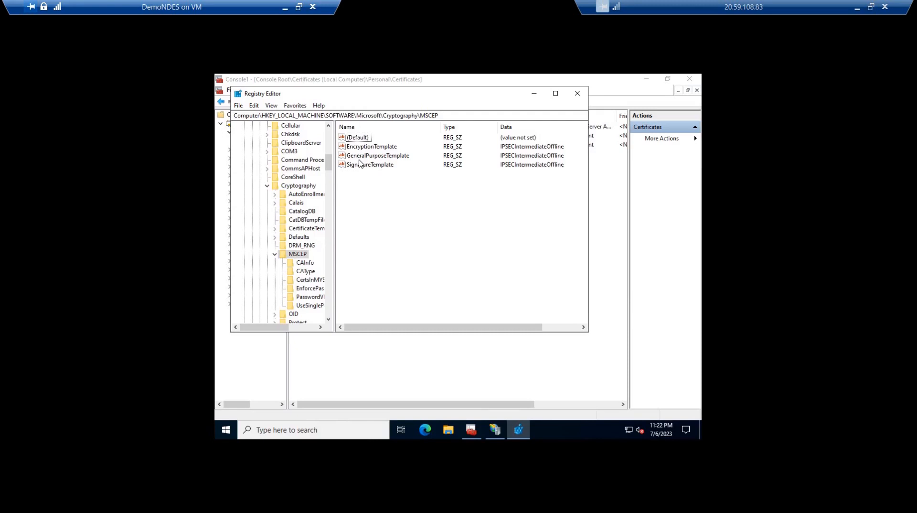
pyautogui.moveTo(1, 28); pyautogui.dragTo(519, 44)
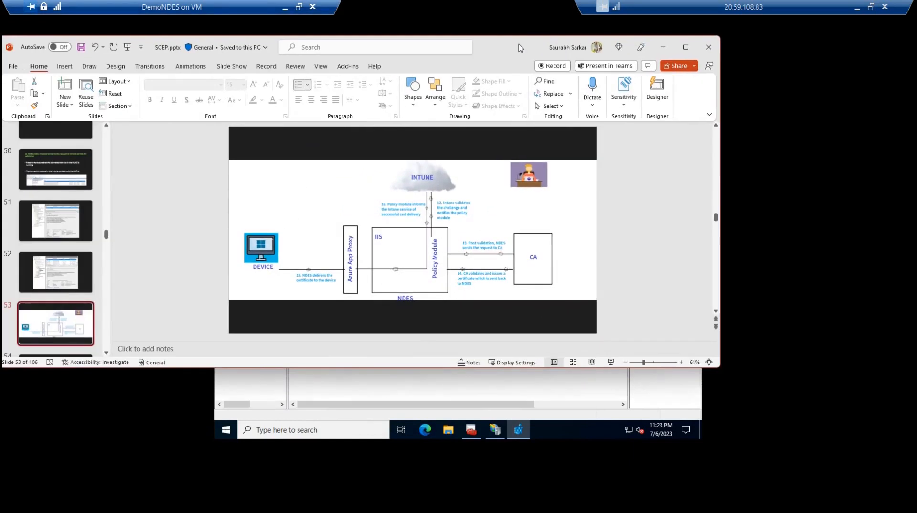
pyautogui.doubleClick(519, 44)
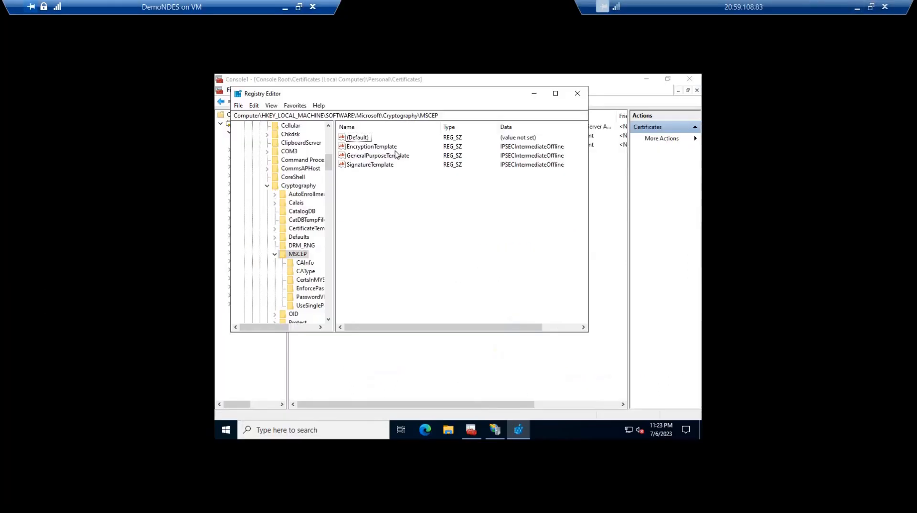
pyautogui.click(370, 147)
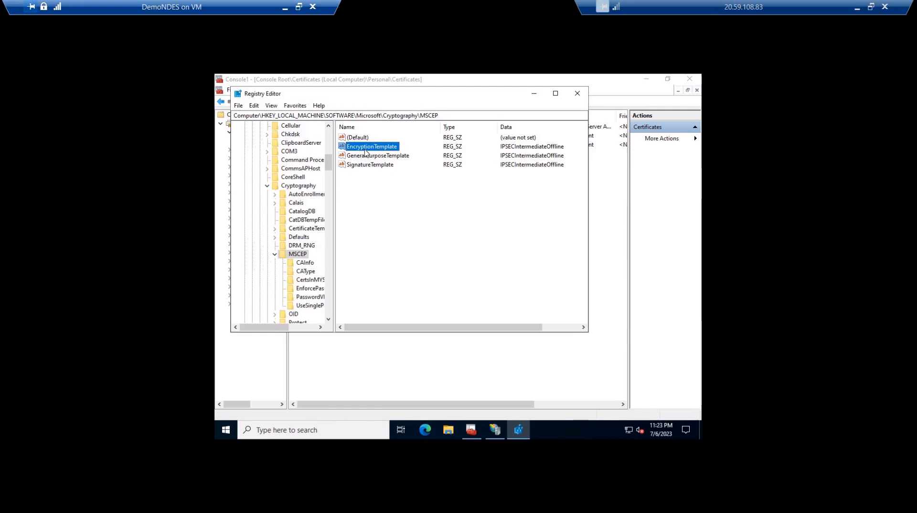
pyautogui.click(515, 152)
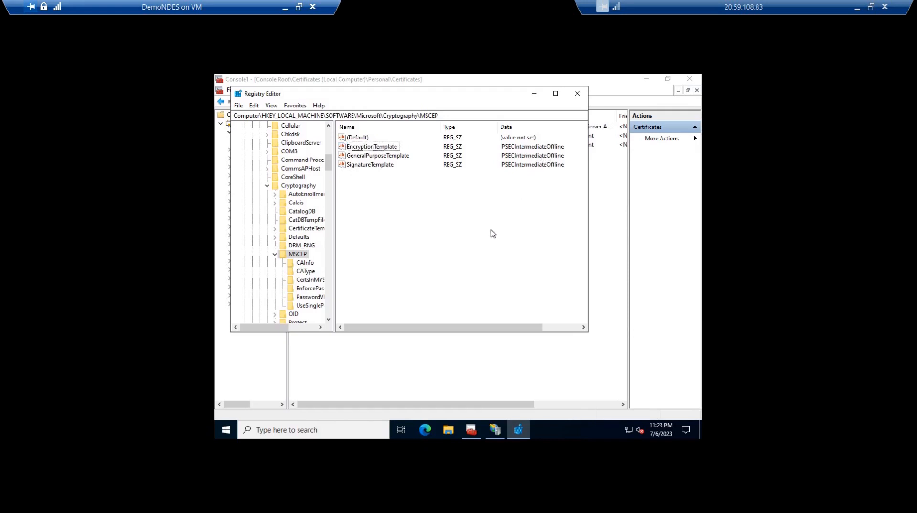
# Minimize Registry Editor, the certificates console and the DemoNDES virtual machine window
pyautogui.click(534, 94)
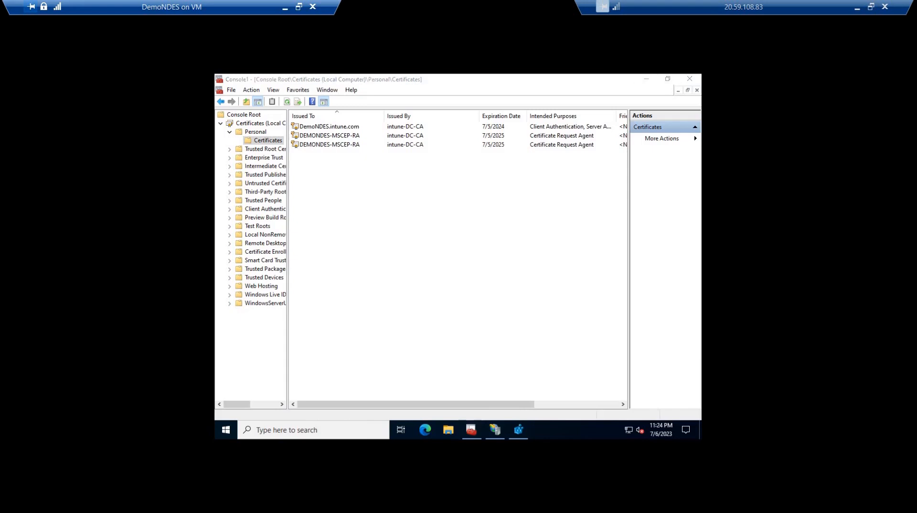
pyautogui.click(646, 79)
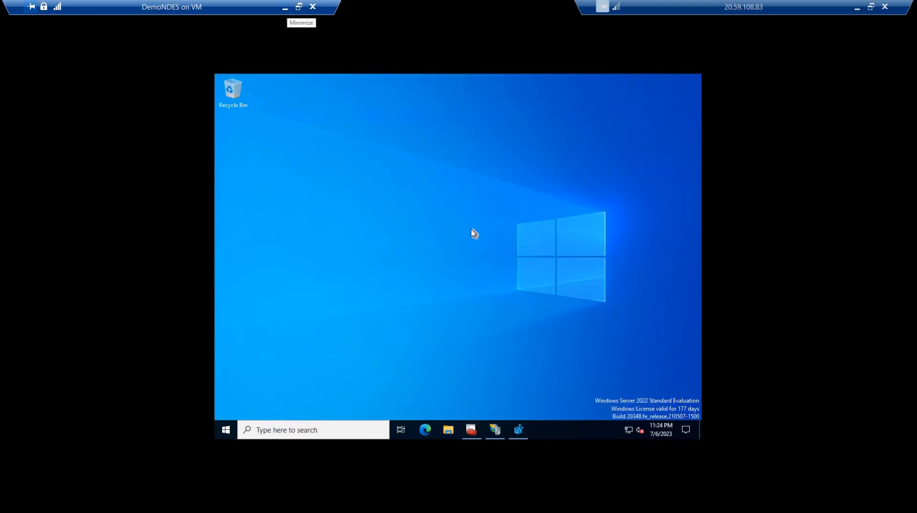
pyautogui.click(287, 9)
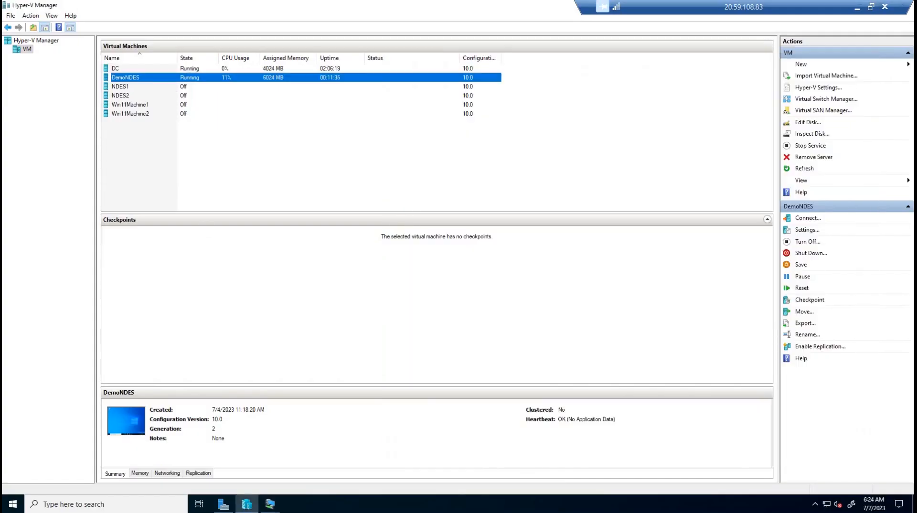
# Switch to the DC virtual machine's connection window and request its sign-in screen to unlock it
pyautogui.click(270, 504)
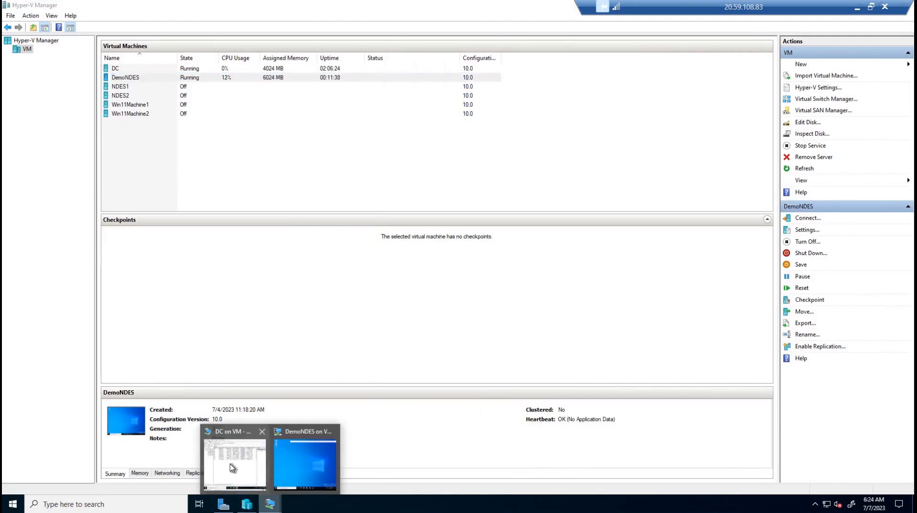
pyautogui.click(233, 467)
pyautogui.click(214, 57)
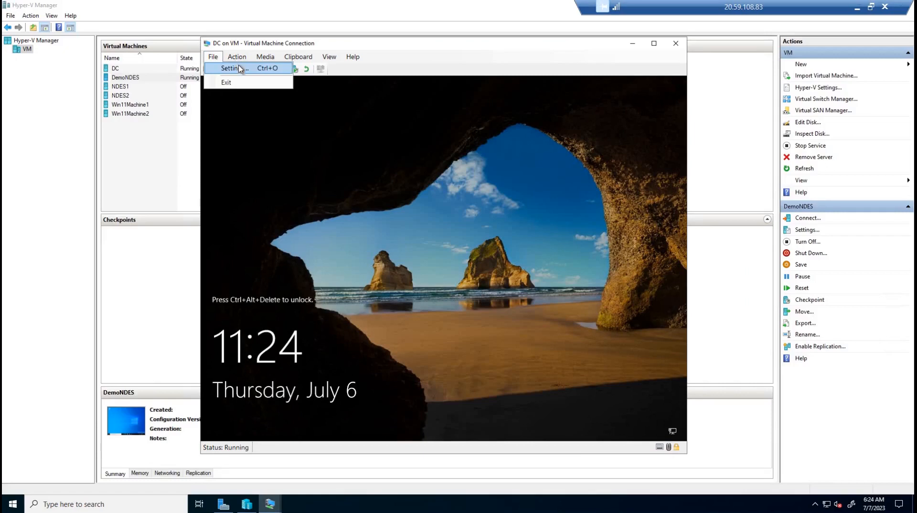
pyautogui.click(237, 59)
pyautogui.click(244, 69)
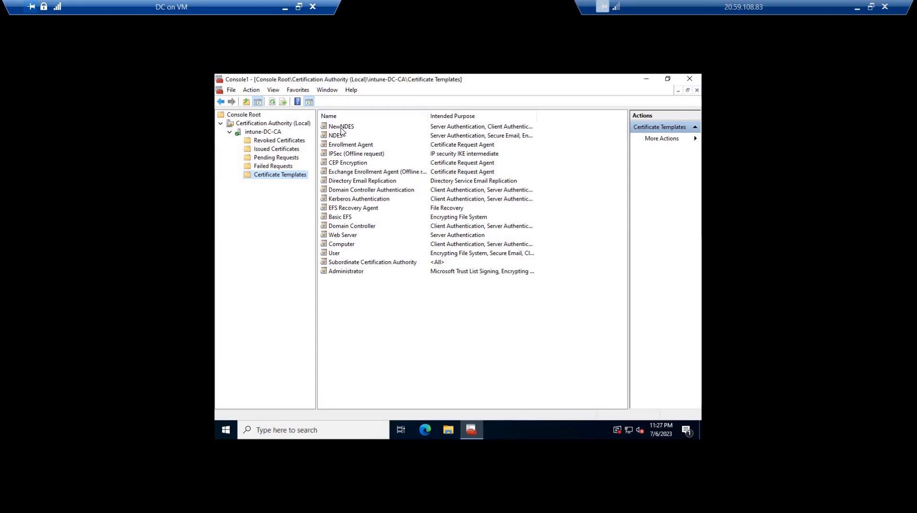
# Review the certificate templates issued by intune-DC-CA, including NDES, IPSec (Offline request), CEP Encryption, Computer and User
pyautogui.click(336, 136)
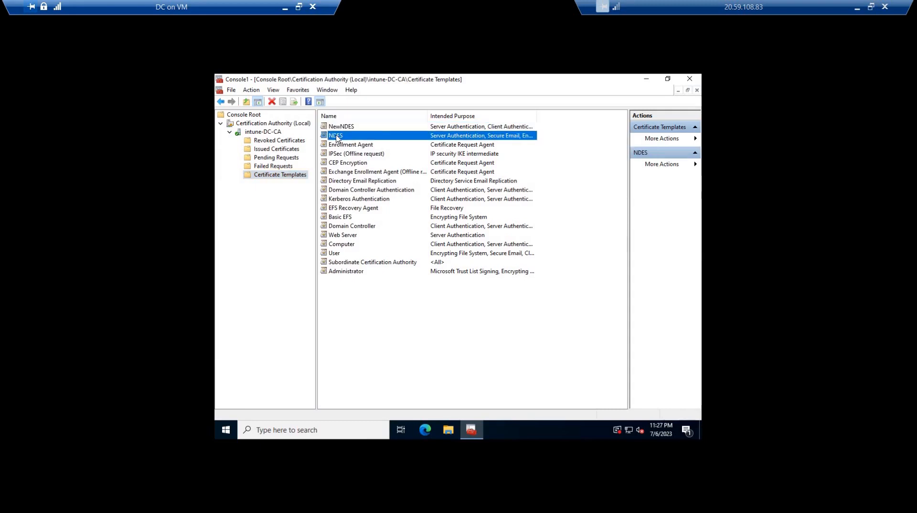
pyautogui.click(356, 156)
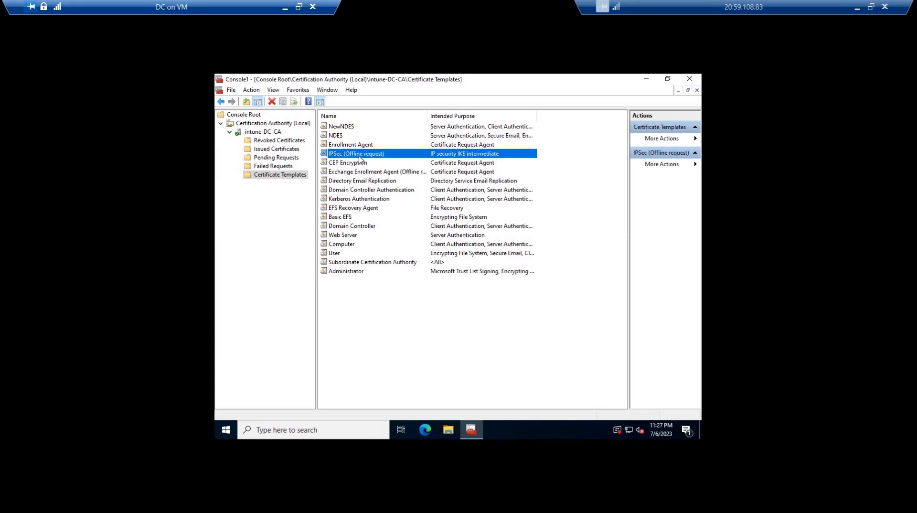
pyautogui.click(356, 163)
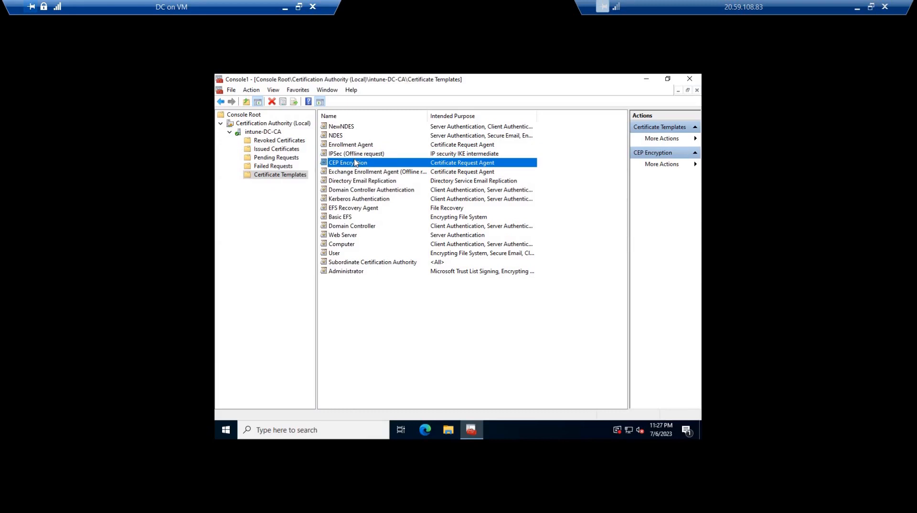
pyautogui.click(342, 245)
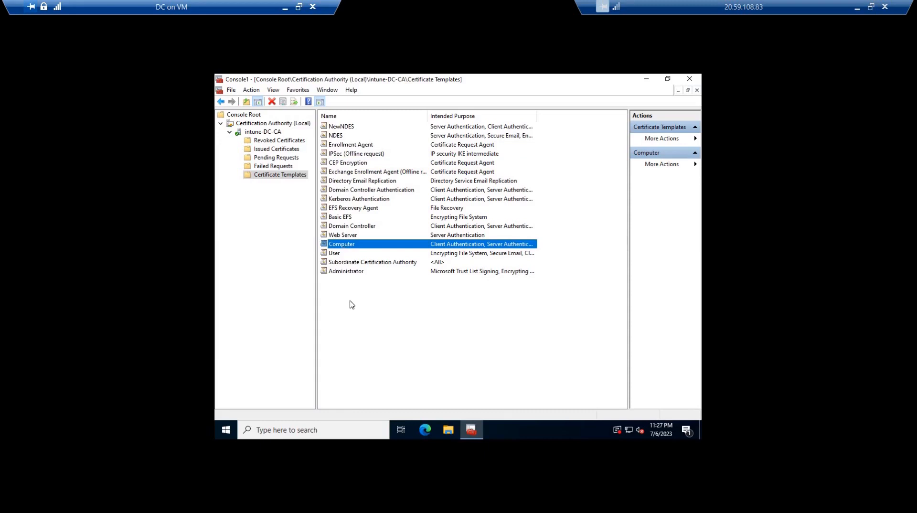
pyautogui.click(339, 280)
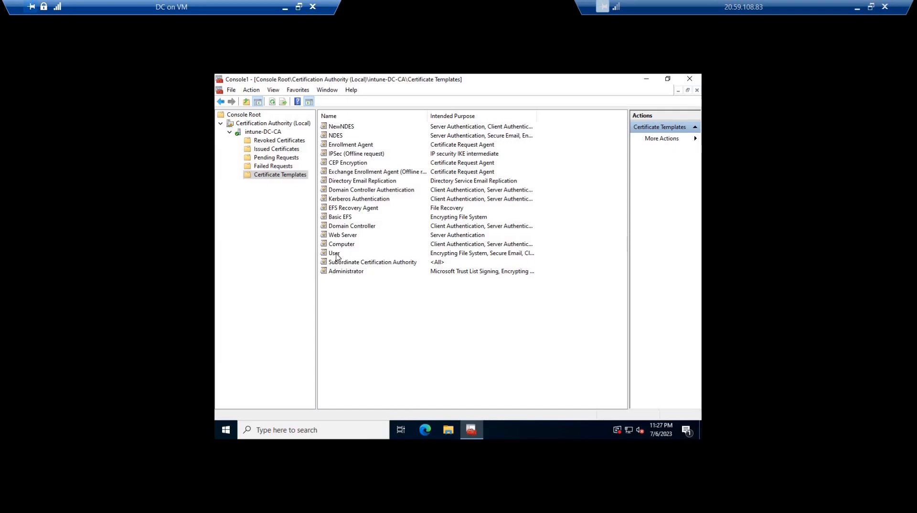
pyautogui.click(337, 257)
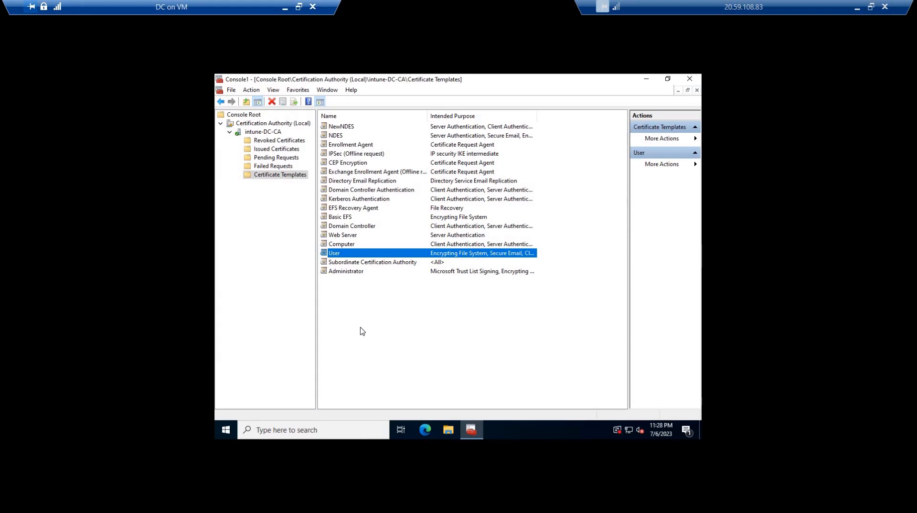
pyautogui.rightClick(338, 254)
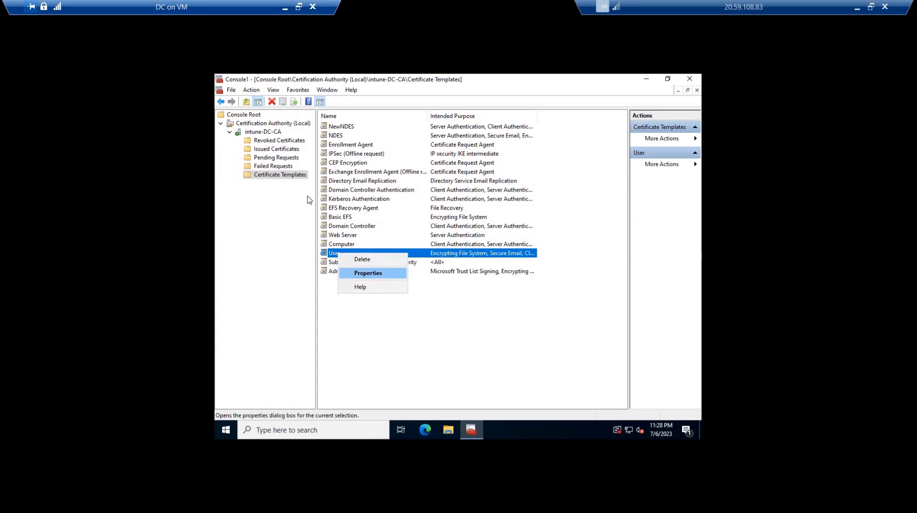
# Open the management console for Certificate Templates and duplicate the User template
pyautogui.rightClick(304, 176)
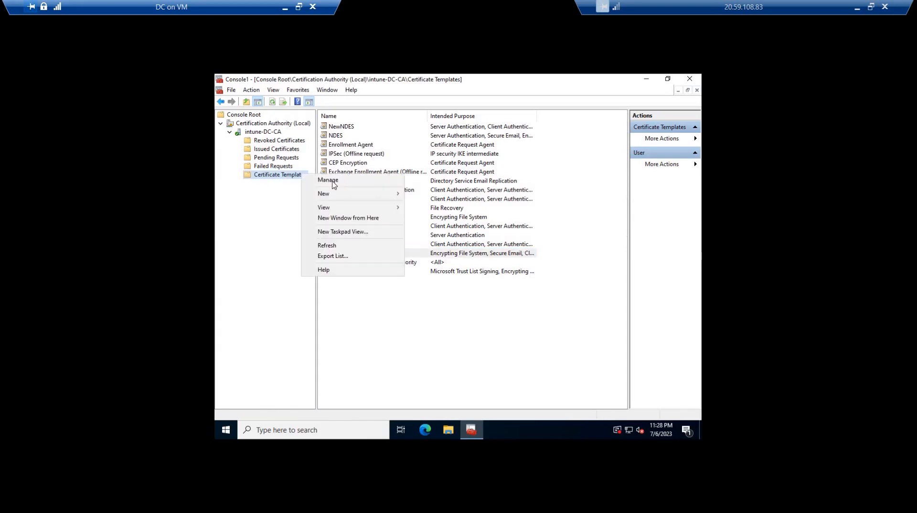
pyautogui.press('Return')
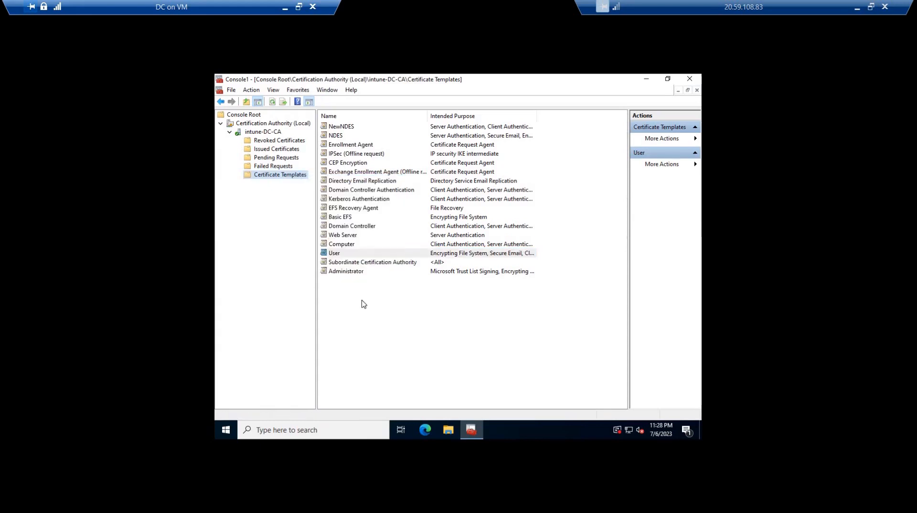
pyautogui.click(348, 289)
pyautogui.click(348, 290)
pyautogui.scroll(-2, 354, 335)
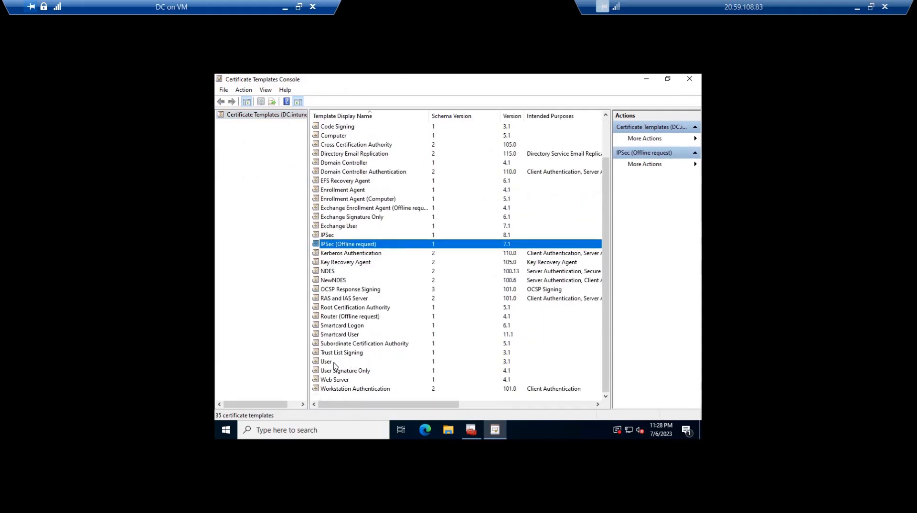
pyautogui.click(334, 363)
pyautogui.rightClick(334, 365)
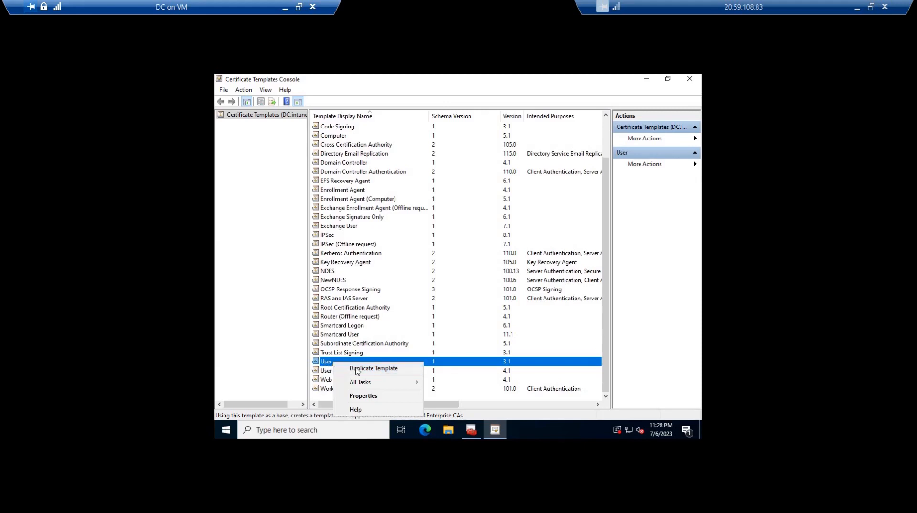
pyautogui.click(358, 369)
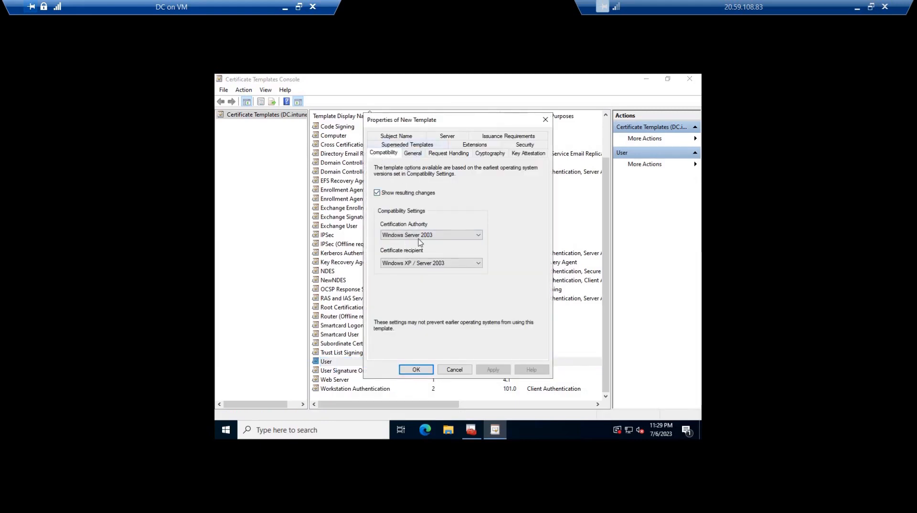
# Name the new template EAINDES, set its validity period to 1 year, and disable publishing the certificate in Active Directory
pyautogui.click(413, 154)
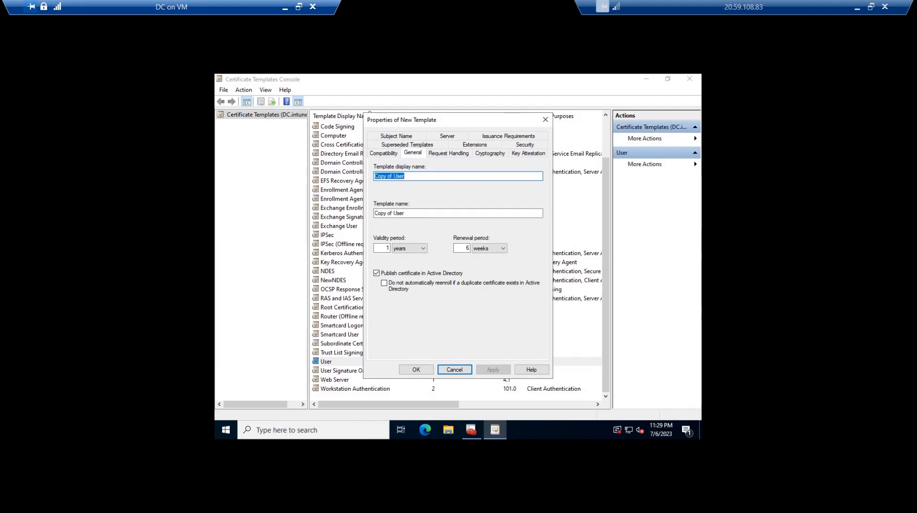
pyautogui.write('EAINDES')
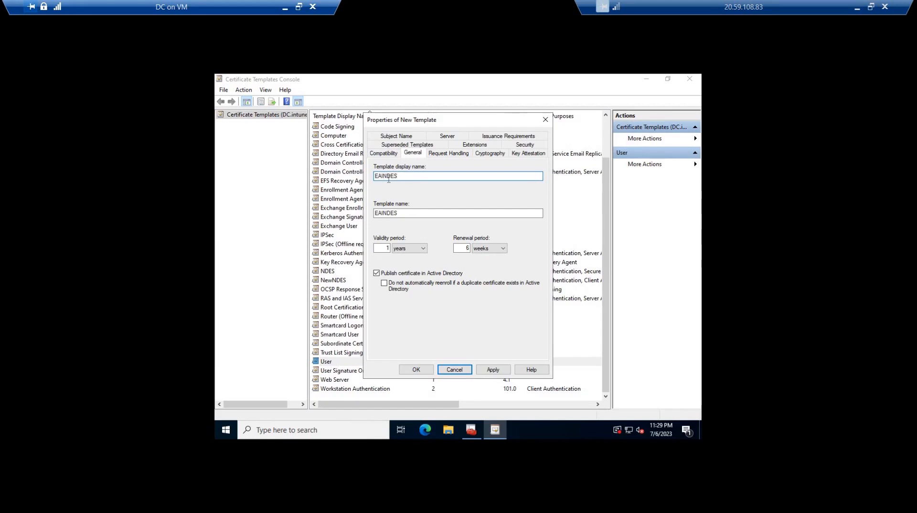
pyautogui.click(385, 247)
pyautogui.write('1')
pyautogui.click(376, 274)
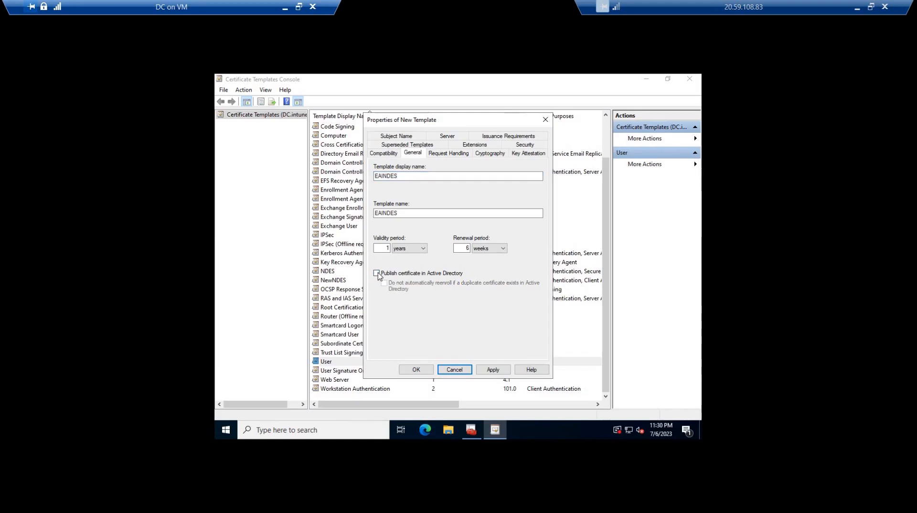
# Choose Signature and encryption as the template's request handling purpose and disallow exporting the private key
pyautogui.click(441, 155)
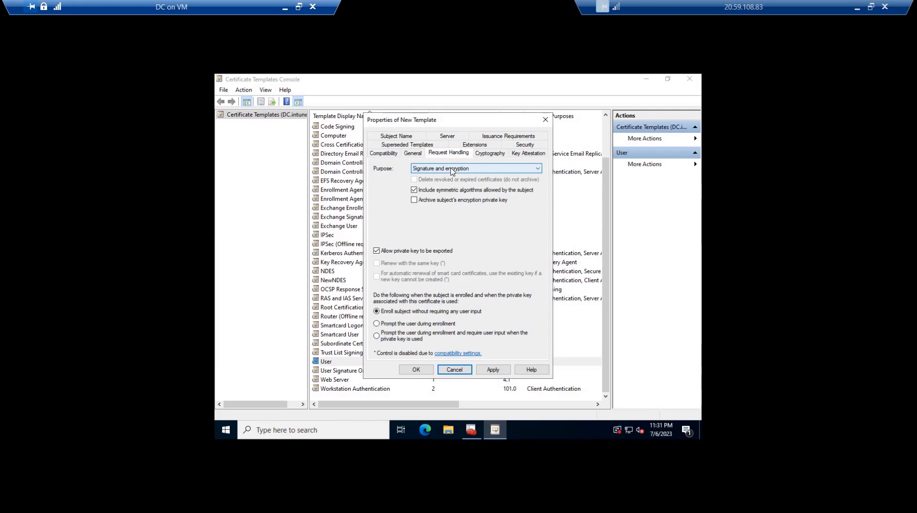
pyautogui.click(447, 171)
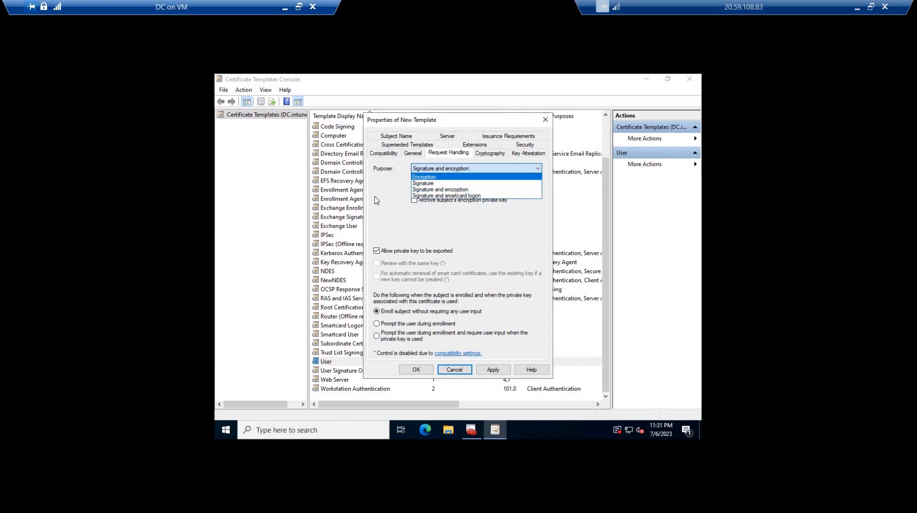
pyautogui.click(428, 170)
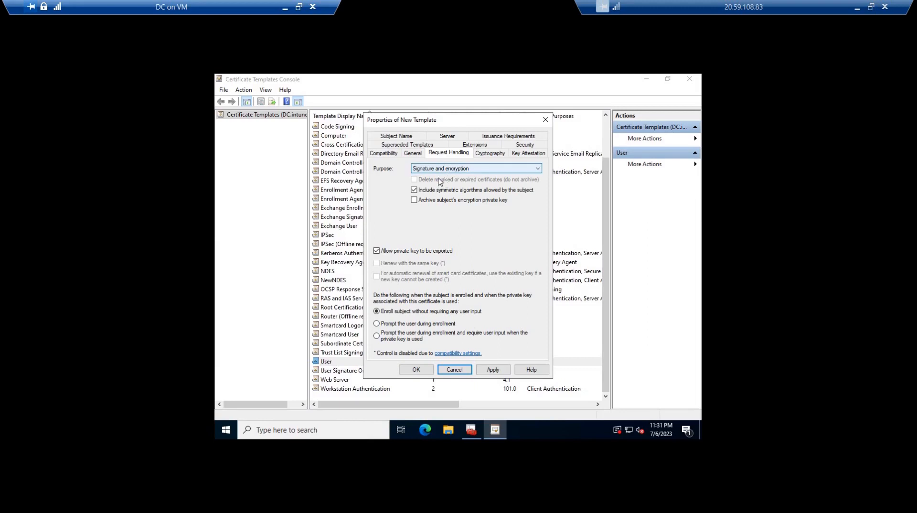
pyautogui.click(438, 171)
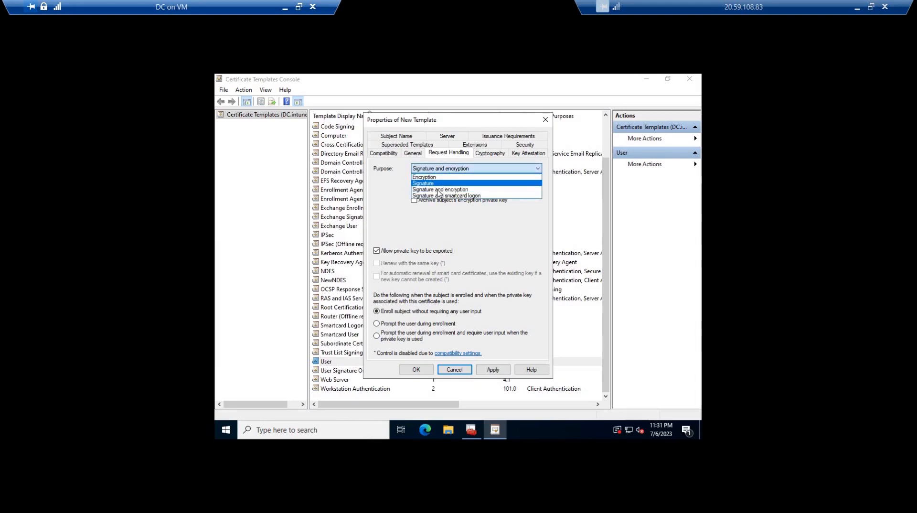
pyautogui.click(439, 190)
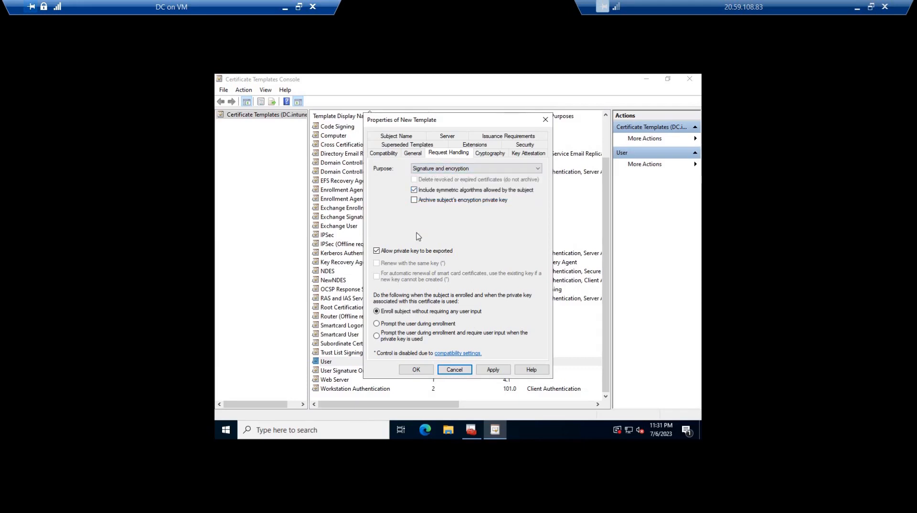
pyautogui.click(377, 252)
# Review the new template's cryptography and key attestation settings, and open its security permissions
pyautogui.click(489, 153)
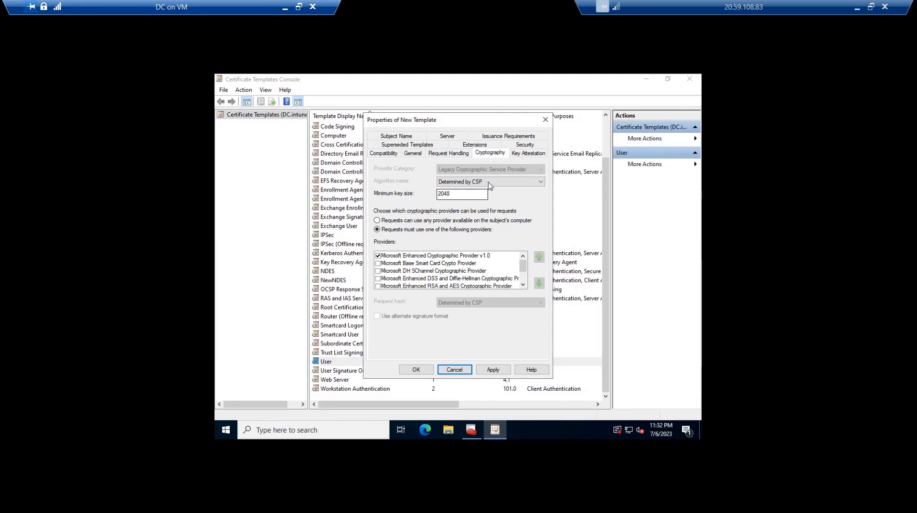
pyautogui.click(527, 153)
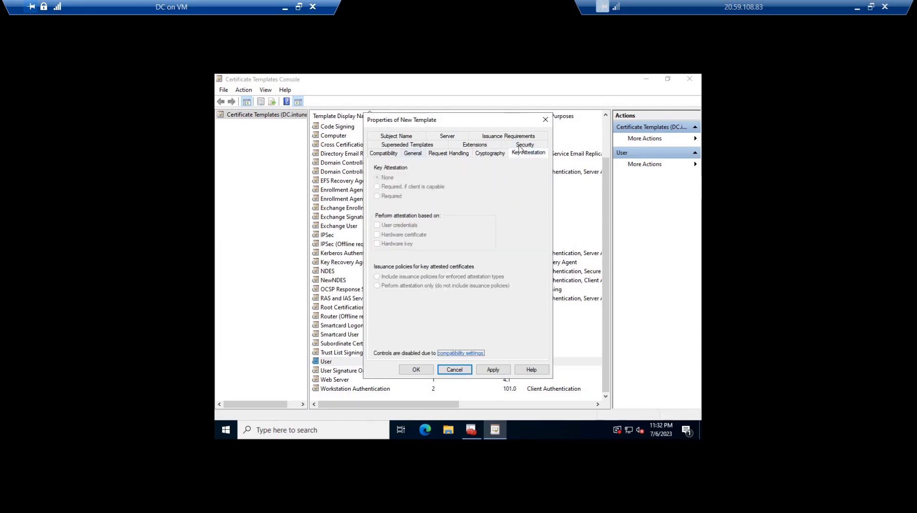
pyautogui.click(525, 145)
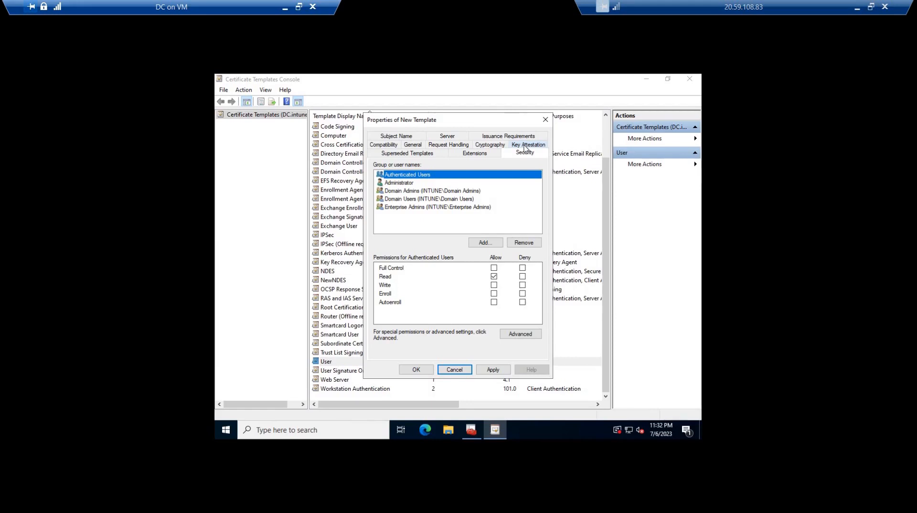
# Add the ndessvc service account to the new template's security permissions
pyautogui.click(485, 242)
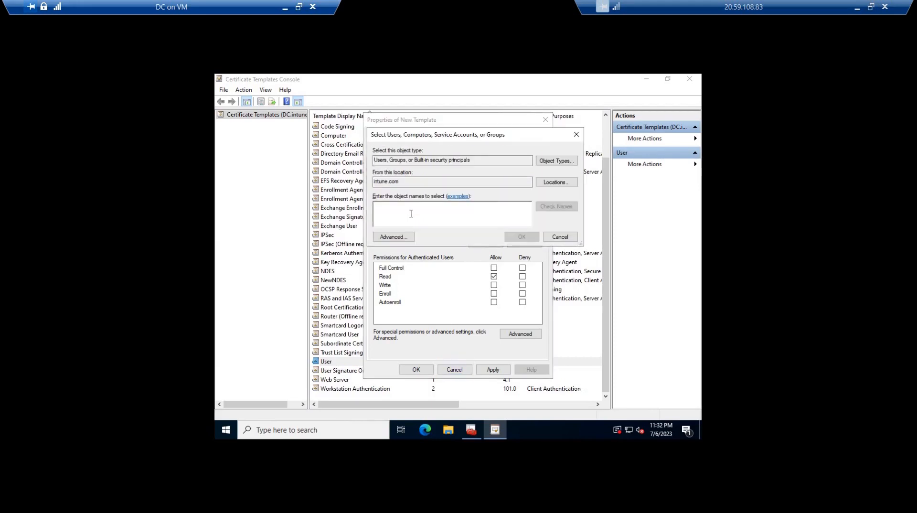
pyautogui.write('ndessvc')
pyautogui.click(554, 207)
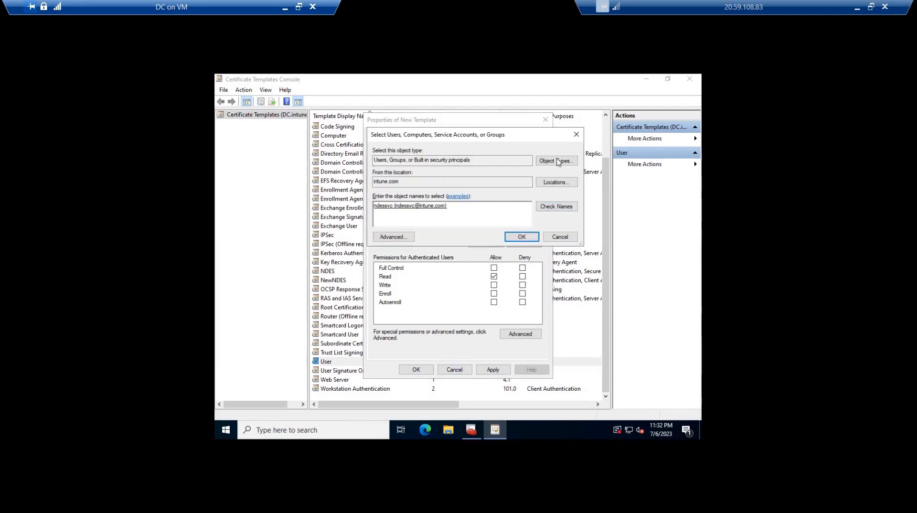
pyautogui.click(521, 236)
# Include Computers among the searchable object types and add the DEMONDES computer to the template's security permissions
pyautogui.click(484, 243)
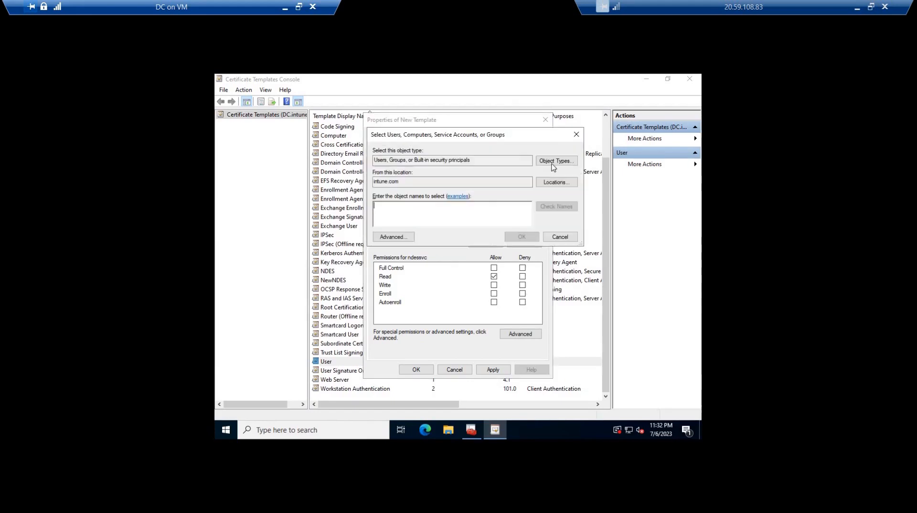
pyautogui.click(557, 161)
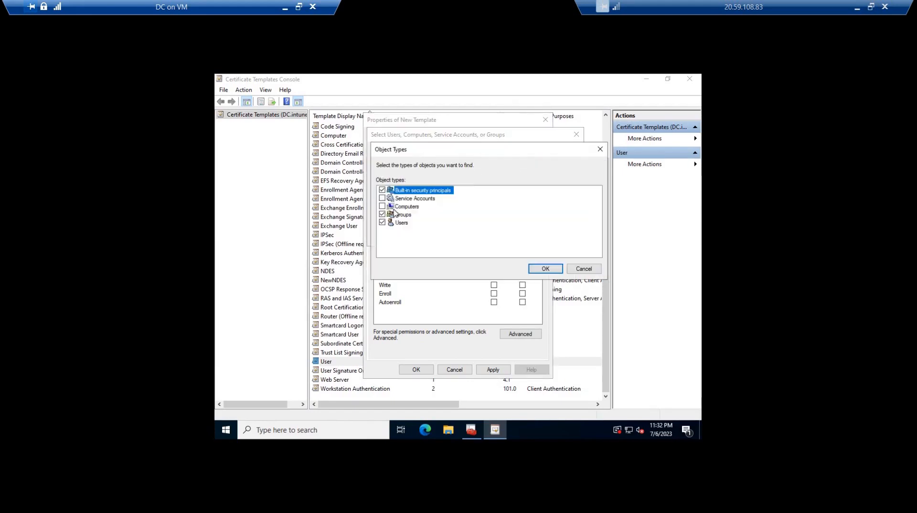
pyautogui.click(382, 207)
pyautogui.click(416, 217)
pyautogui.press('Return')
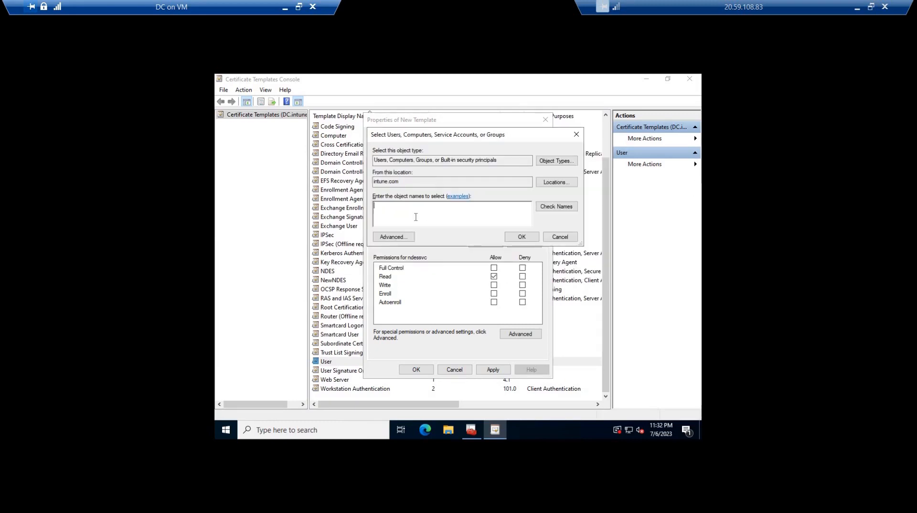
pyautogui.write('demondes')
pyautogui.press('Return')
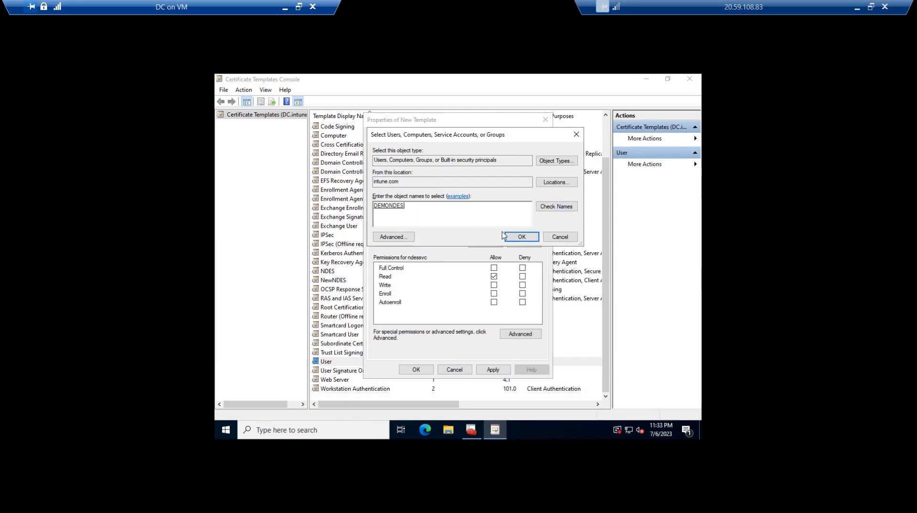
pyautogui.click(519, 237)
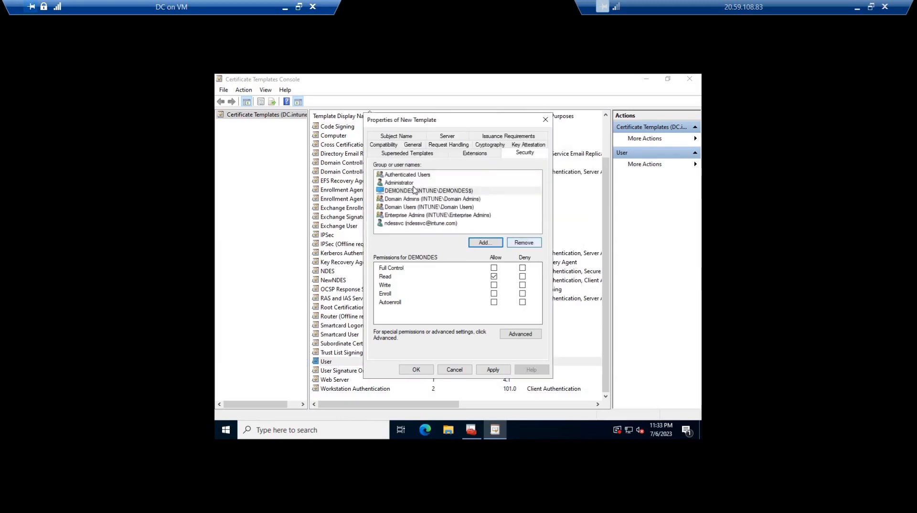
# Allow the Enroll permission for both DEMONDES and ndessvc, and apply the template changes
pyautogui.click(412, 190)
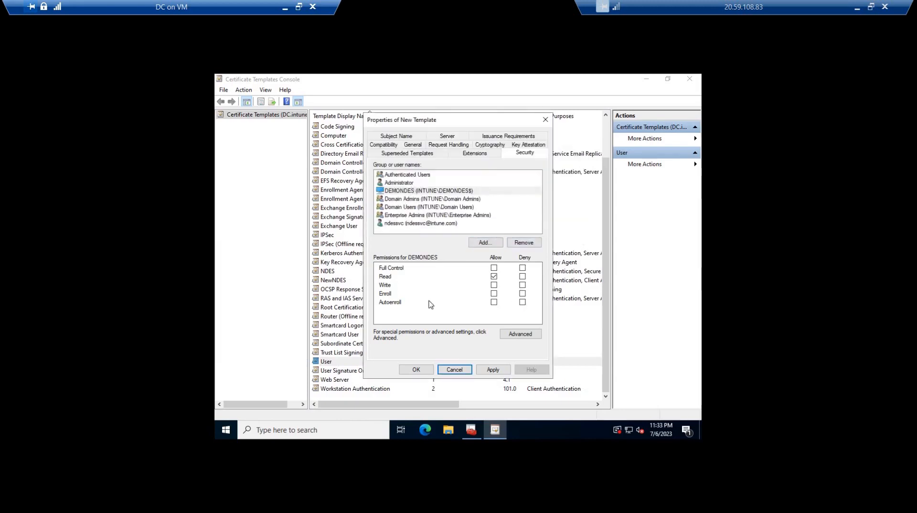
pyautogui.click(495, 294)
pyautogui.click(411, 223)
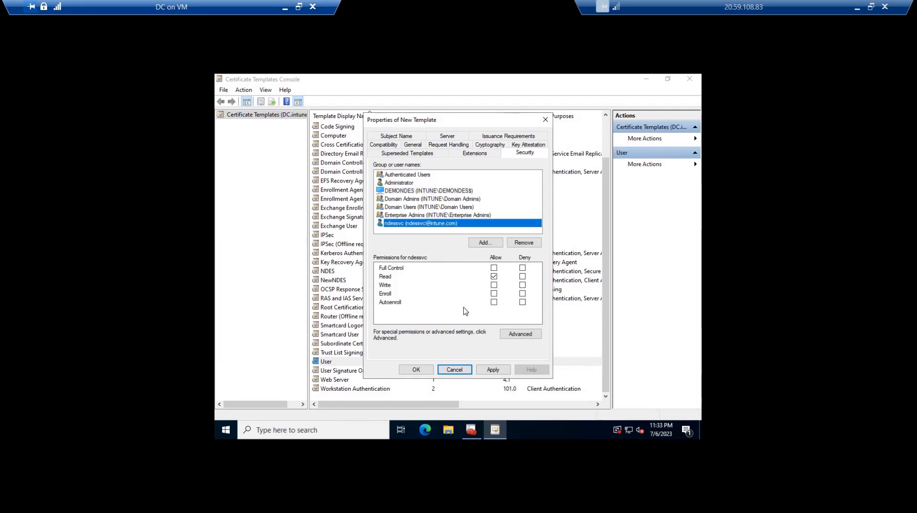
pyautogui.click(494, 293)
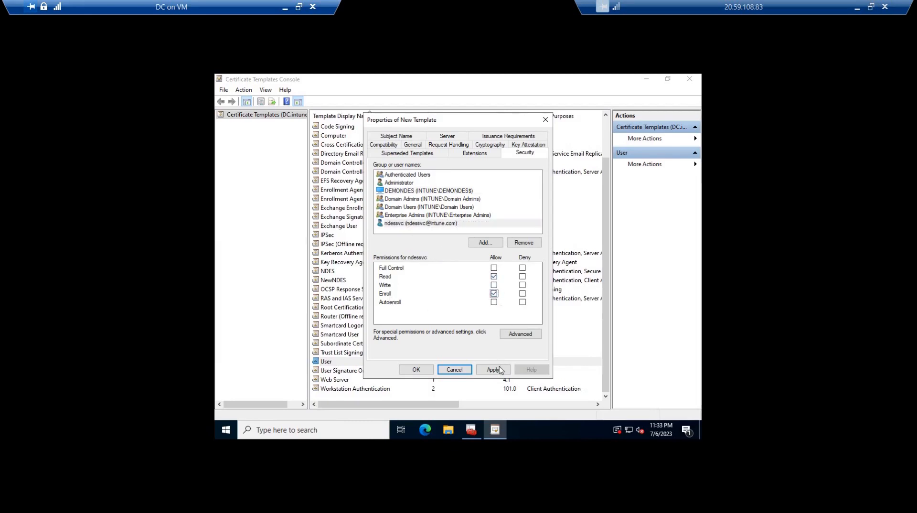
pyautogui.click(493, 370)
# Review the template's Application Policies for Client Authentication, and inspect its Key Usage extension options
pyautogui.click(475, 153)
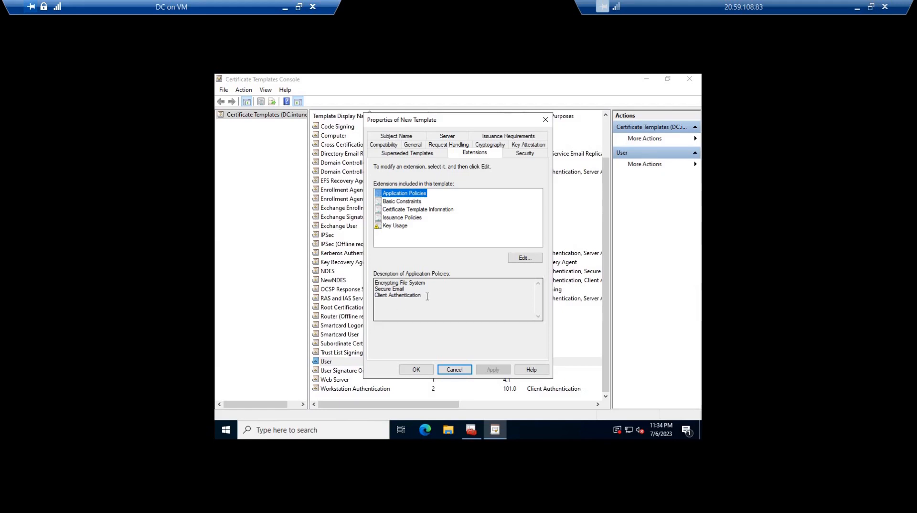
pyautogui.moveTo(421, 296); pyautogui.dragTo(368, 299)
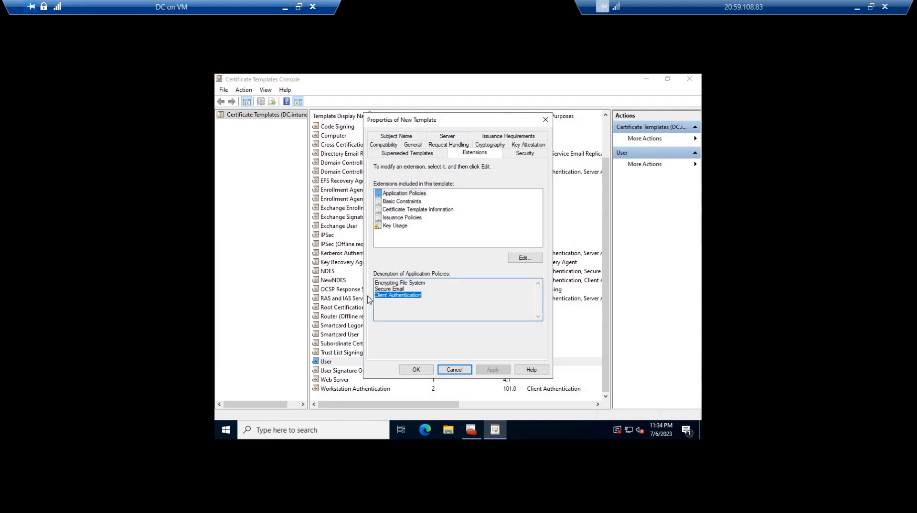
pyautogui.click(395, 226)
pyautogui.moveTo(412, 289); pyautogui.dragTo(374, 289)
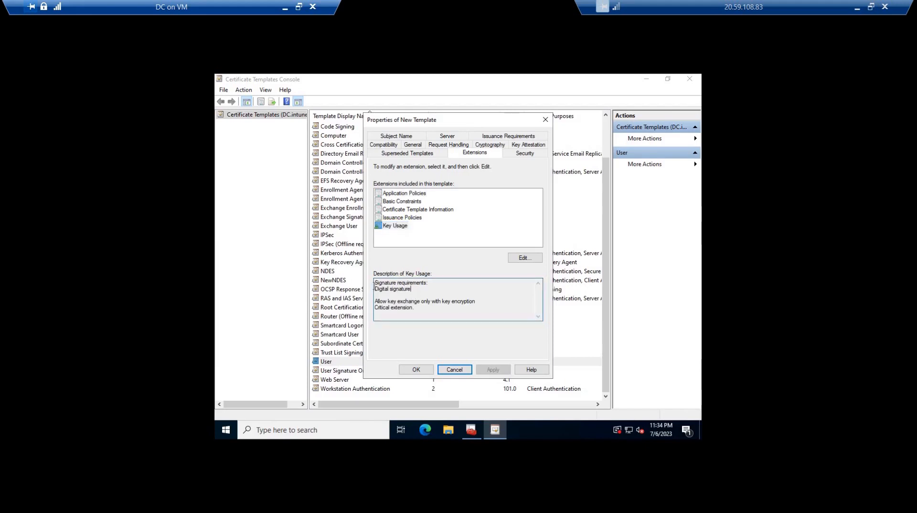
pyautogui.click(524, 258)
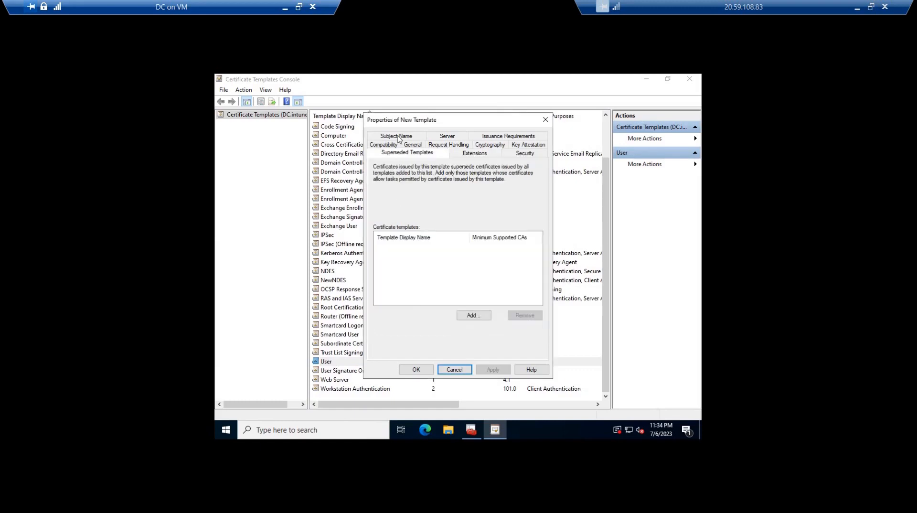
# Have the template's subject name supplied in the request, accept the security risk, and view the issuance requirements
pyautogui.click(396, 138)
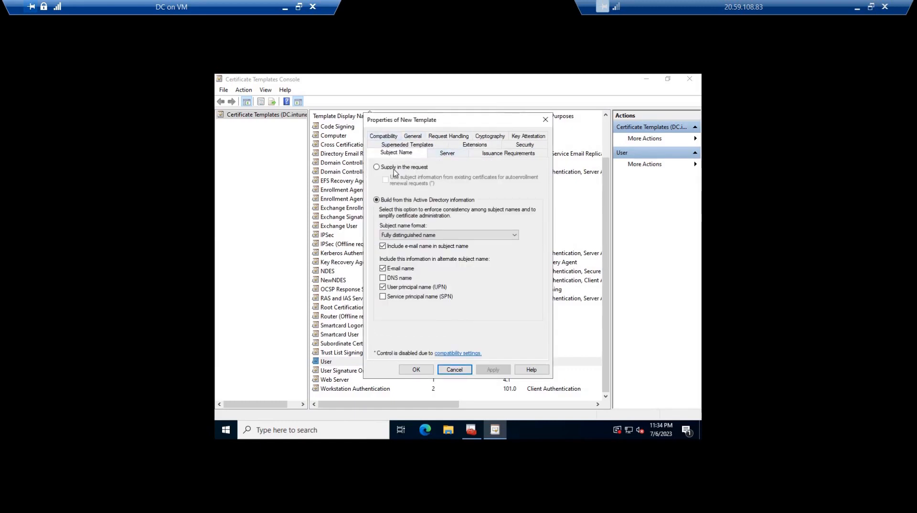
pyautogui.click(386, 168)
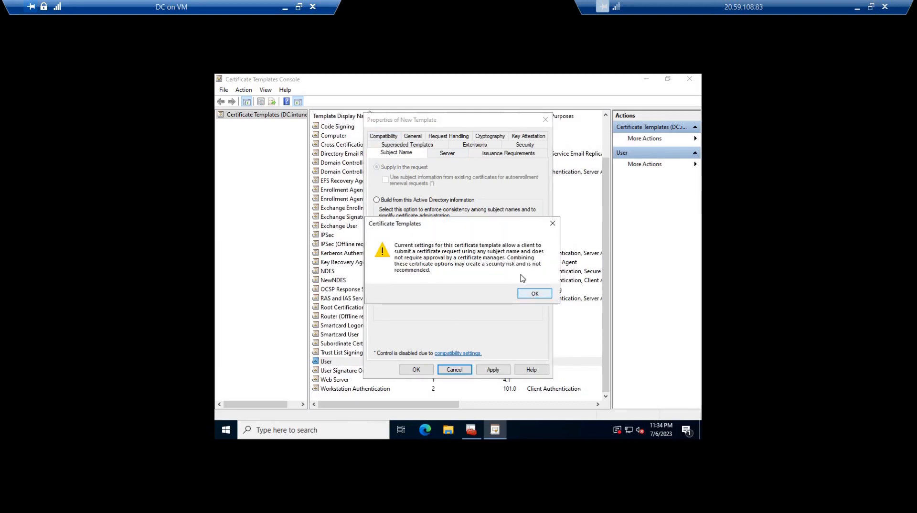
pyautogui.press('Return')
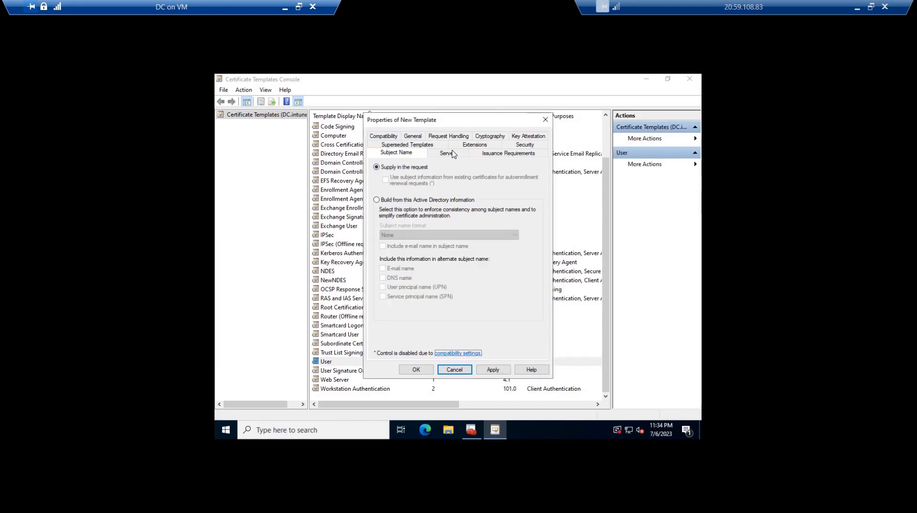
pyautogui.click(508, 154)
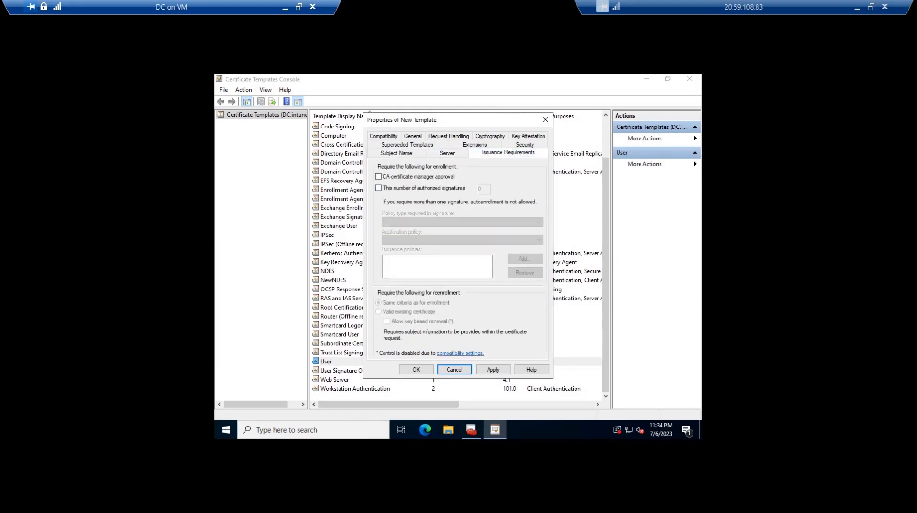
# Switch to Chrome and look through the Microsoft Learn article on configuring infrastructure to support SCEP with Intune
pyautogui.hotkey('alt', 'Tab')
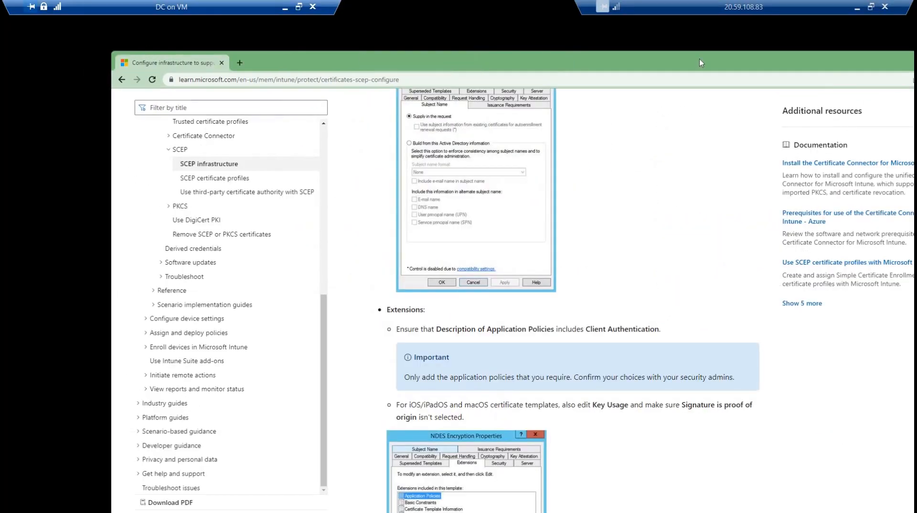
pyautogui.doubleClick(699, 59)
pyautogui.middleClick(606, 214)
pyautogui.scroll(3, 606, 215)
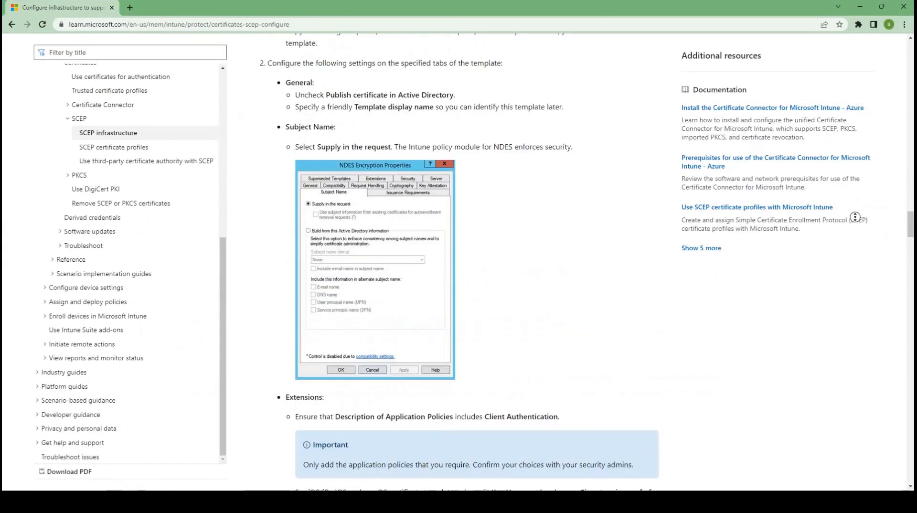
pyautogui.scroll(5, 911, 56)
pyautogui.click(911, 56)
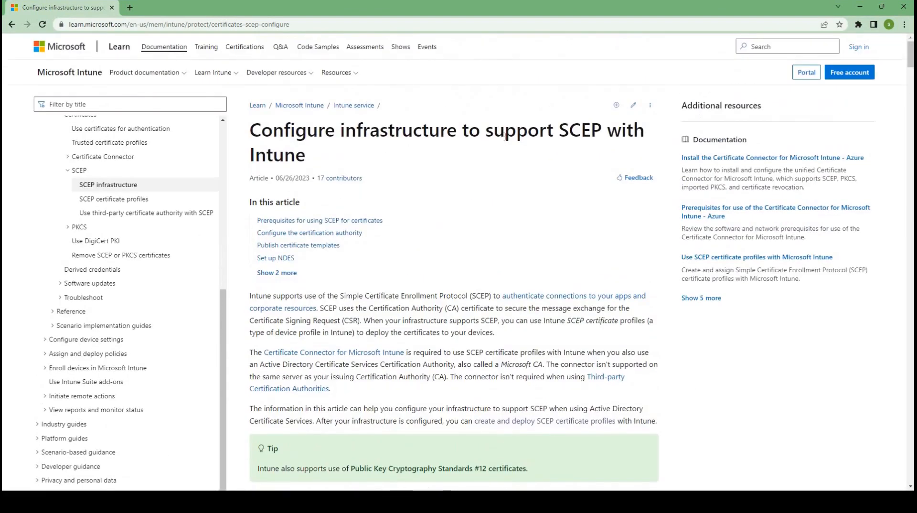
pyautogui.scroll(-8, 378, 252)
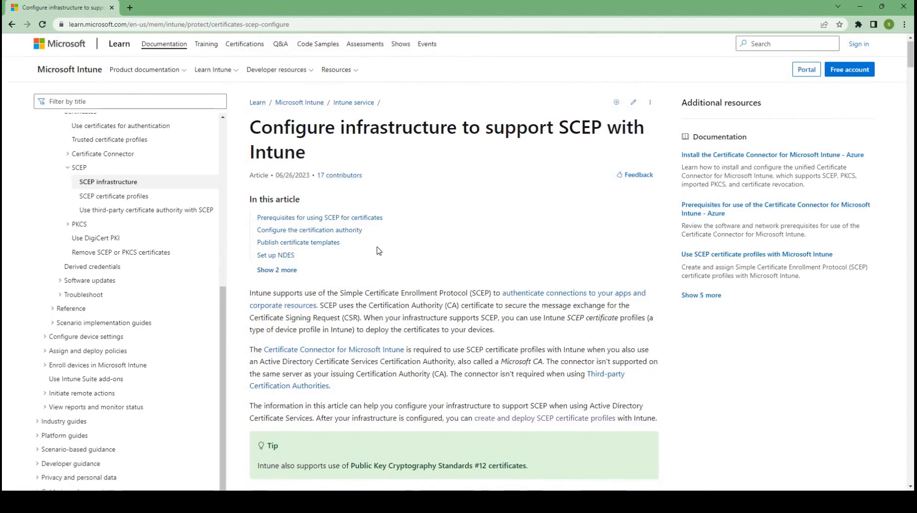
pyautogui.scroll(-5, 378, 252)
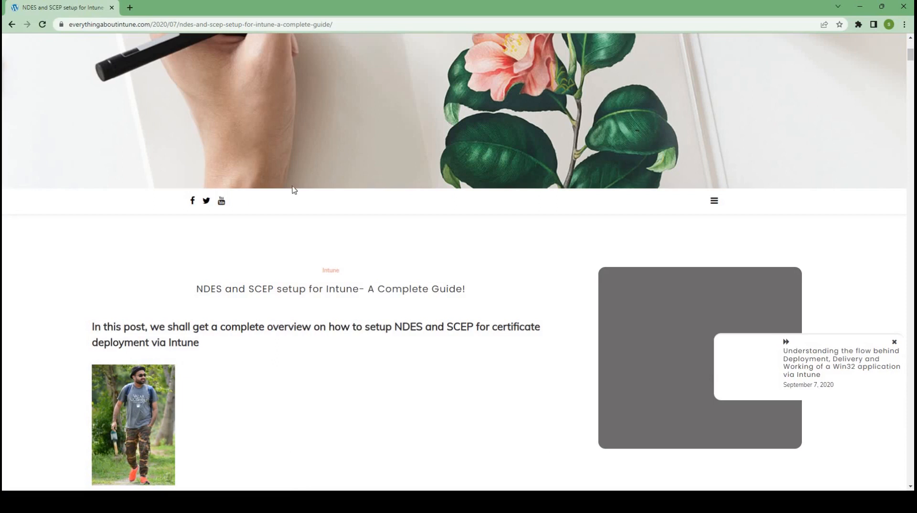
# Read the CA template settings in the everythingaboutintune.com NDES and SCEP guide, and the Microsoft Learn article's server role requirements
pyautogui.scroll(-15, 295, 192)
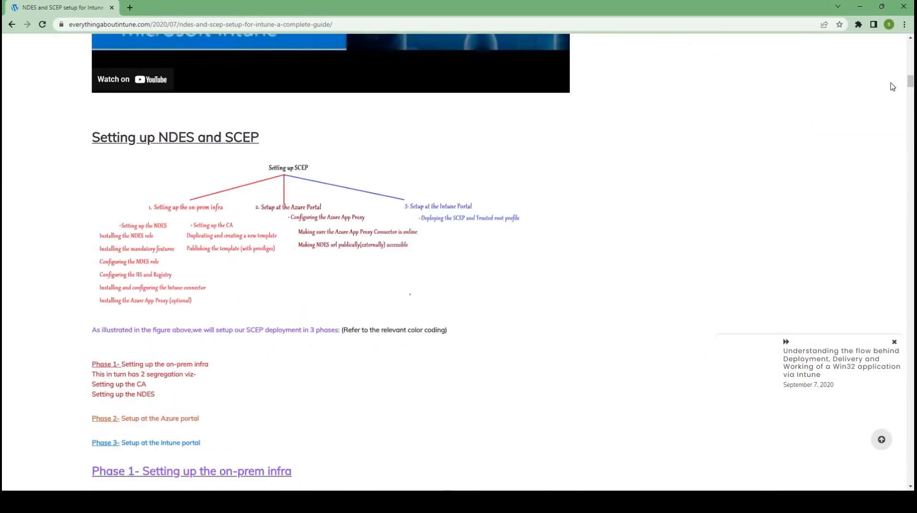
pyautogui.scroll(-3, 912, 98)
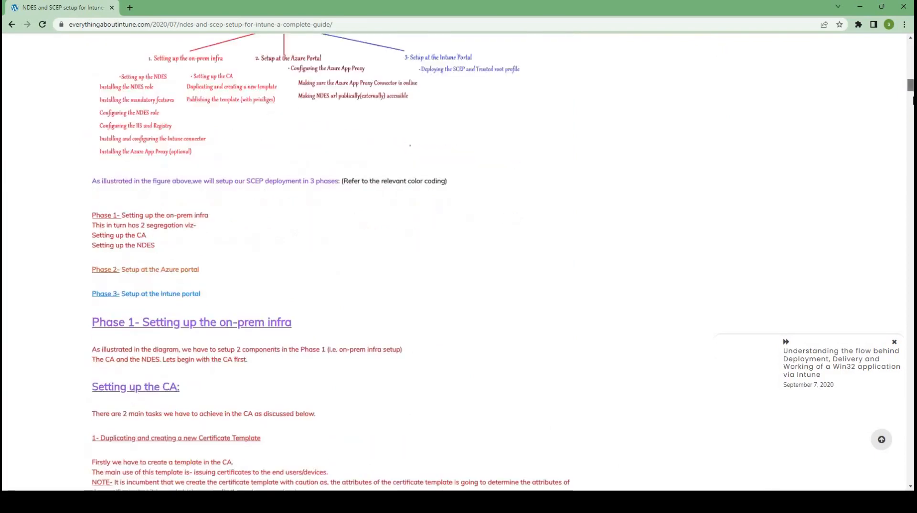
pyautogui.scroll(-9, 912, 100)
pyautogui.scroll(-20, 911, 120)
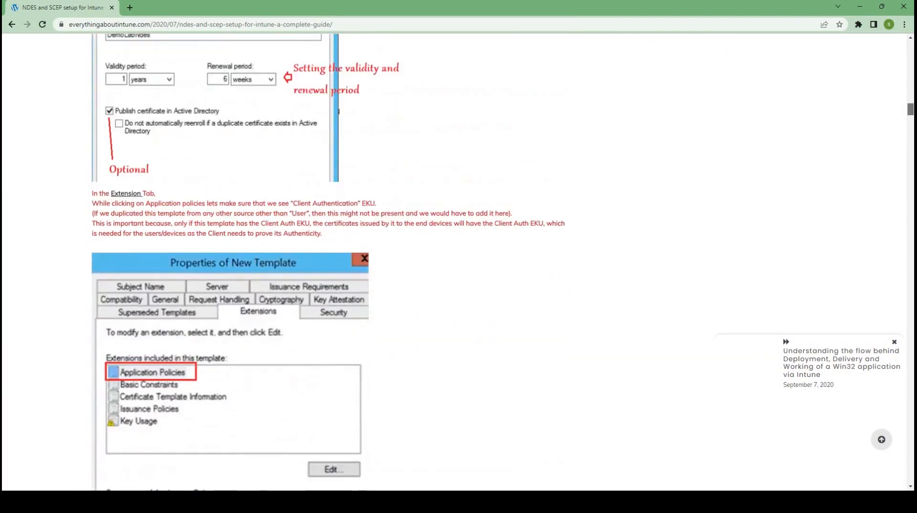
pyautogui.scroll(-20, 286, 263)
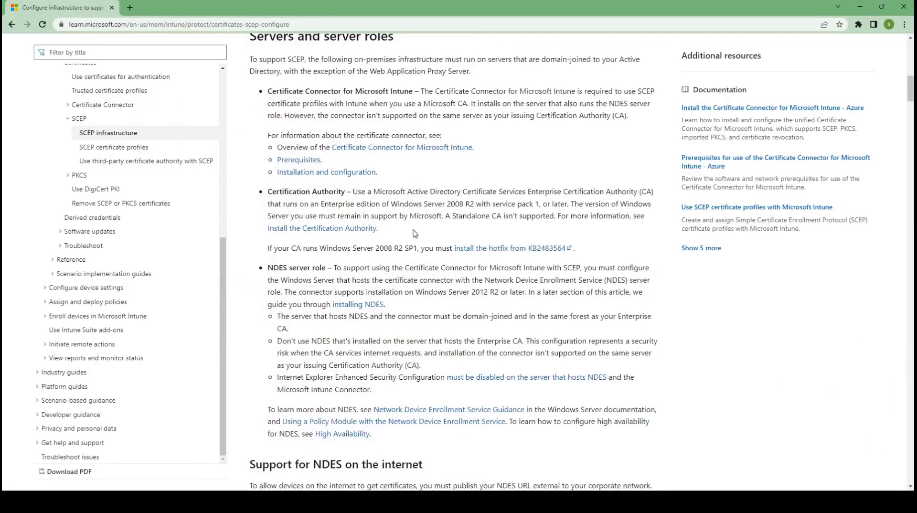
pyautogui.scroll(-7, 414, 233)
pyautogui.scroll(-6, 415, 234)
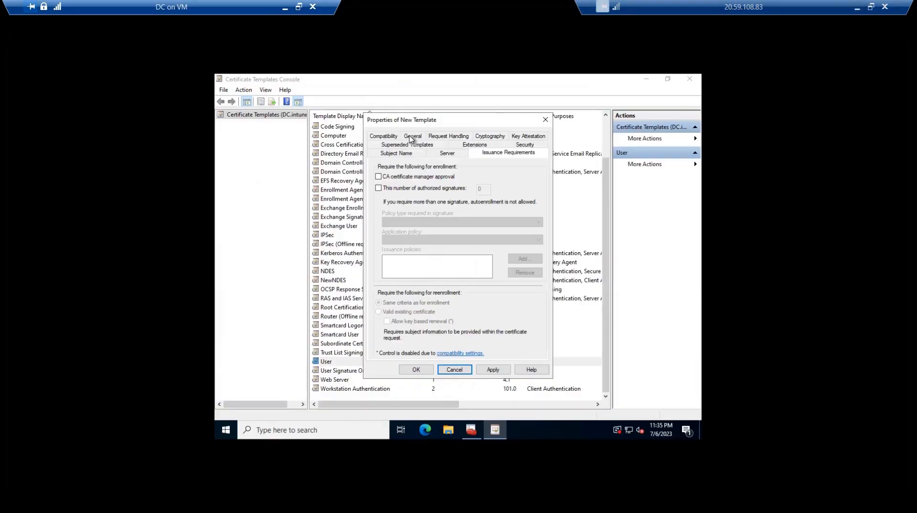
# Recheck the template's settings from compatibility and cryptography to subject name, extensions and superseded templates, and save the EAINDES template
pyautogui.click(383, 136)
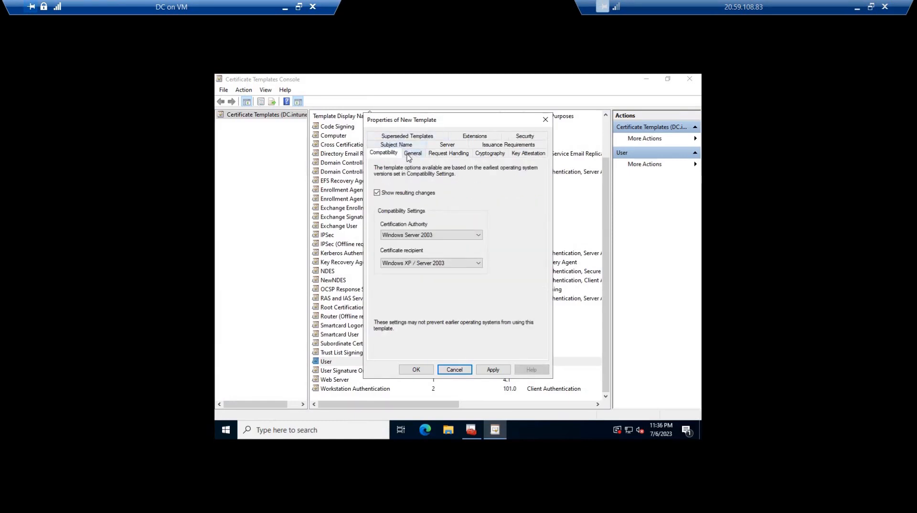
pyautogui.click(410, 153)
pyautogui.click(492, 156)
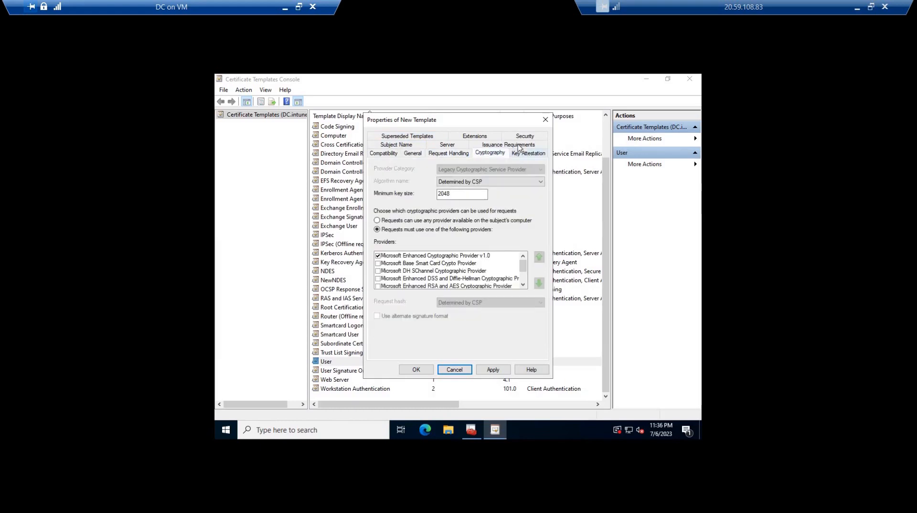
pyautogui.click(520, 150)
pyautogui.click(508, 144)
pyautogui.click(396, 153)
pyautogui.click(475, 136)
pyautogui.click(407, 153)
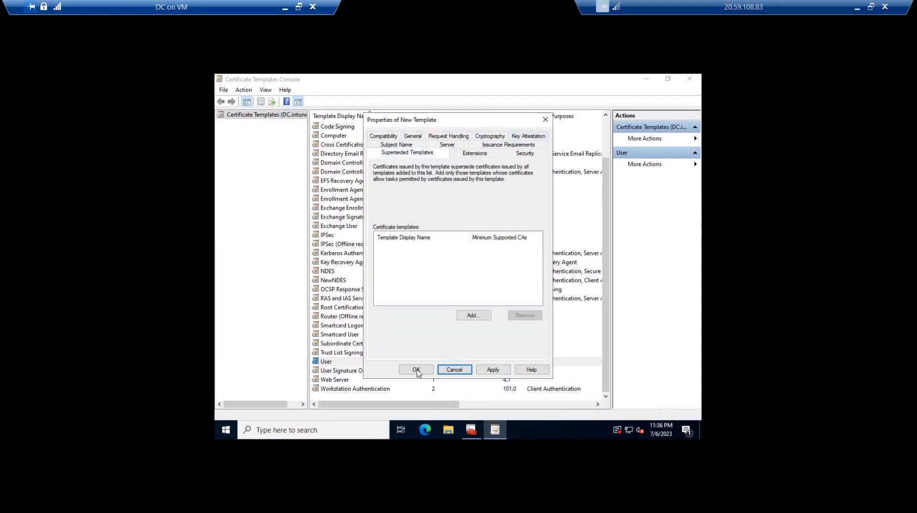
pyautogui.click(416, 370)
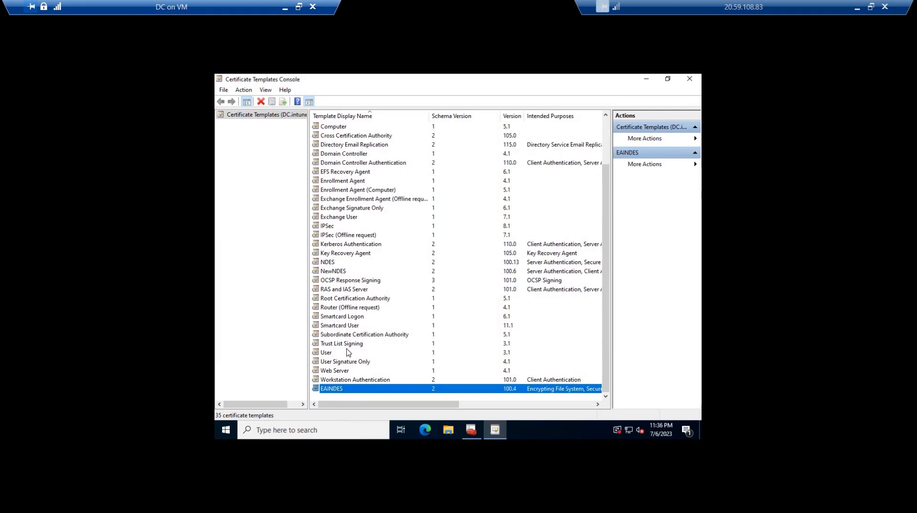
# Close the Certificate Templates Console and issue the EAINDES certificate template on the intune-DC-CA certification authority
pyautogui.click(690, 80)
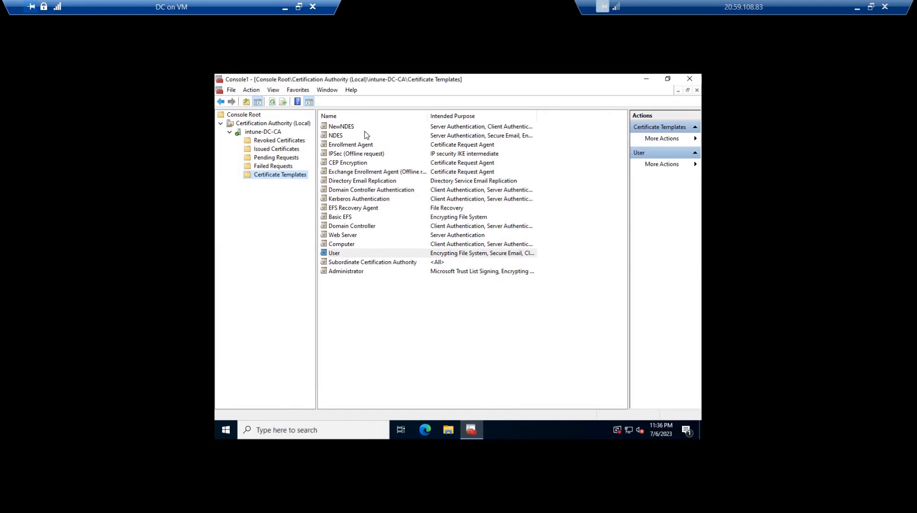
pyautogui.rightClick(295, 176)
pyautogui.moveTo(325, 200)
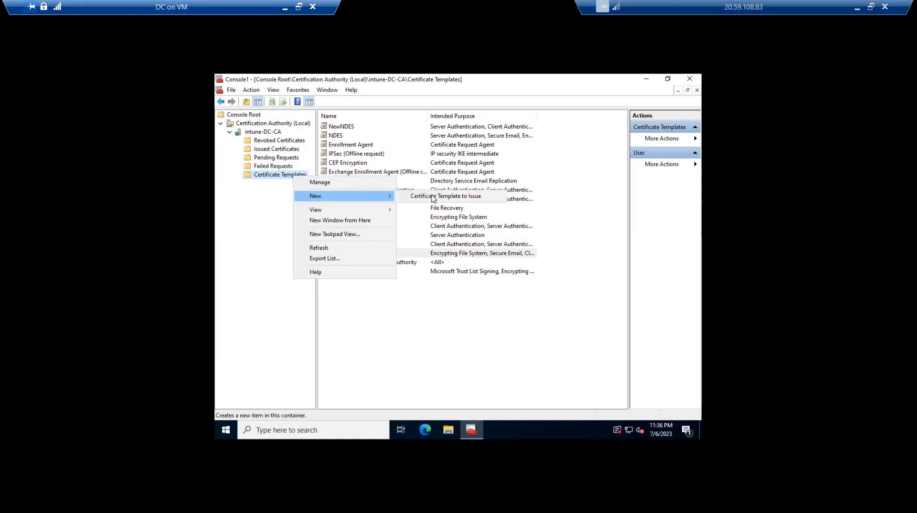
pyautogui.click(463, 199)
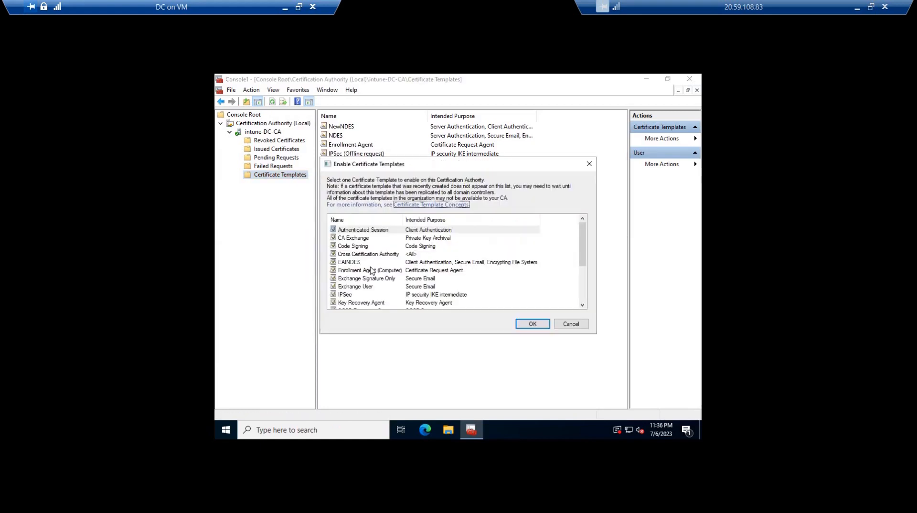
pyautogui.click(352, 270)
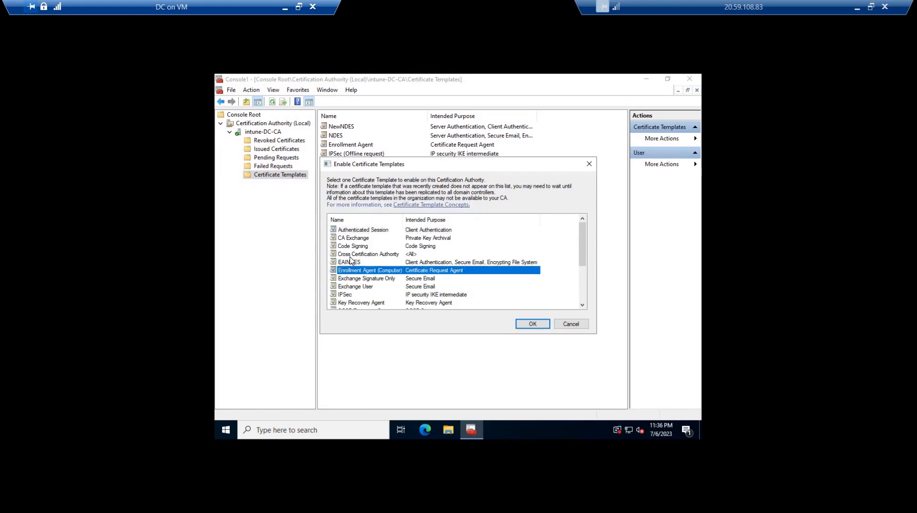
pyautogui.scroll(-3, 351, 260)
pyautogui.scroll(3, 351, 260)
pyautogui.click(359, 263)
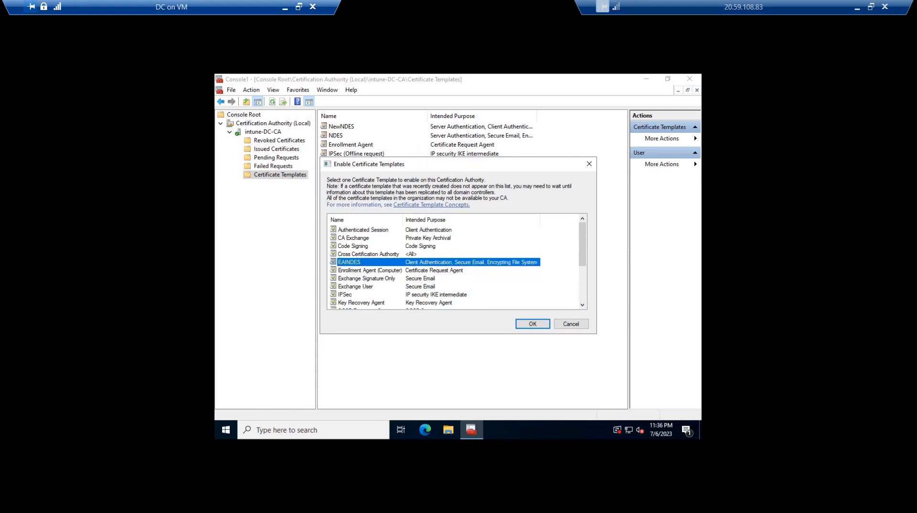
pyautogui.moveTo(353, 164); pyautogui.dragTo(272, 264)
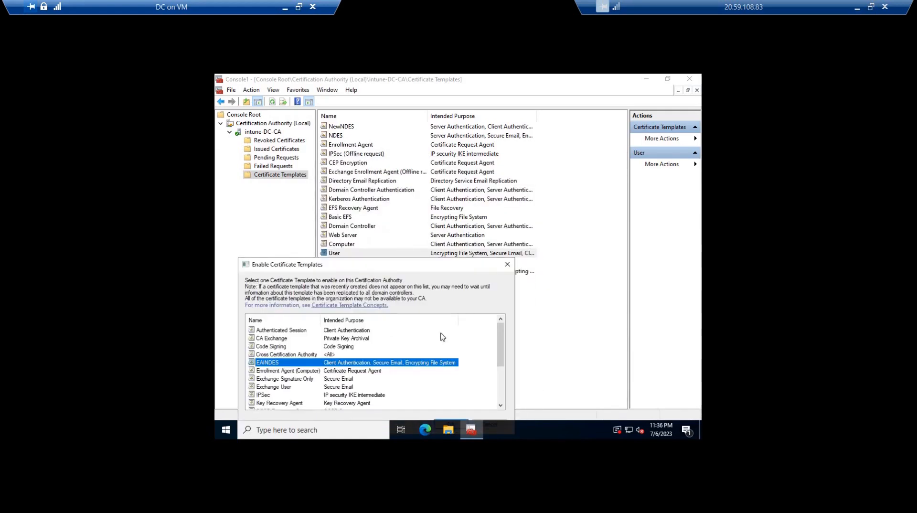
pyautogui.moveTo(335, 264); pyautogui.dragTo(520, 188)
pyautogui.press('Return')
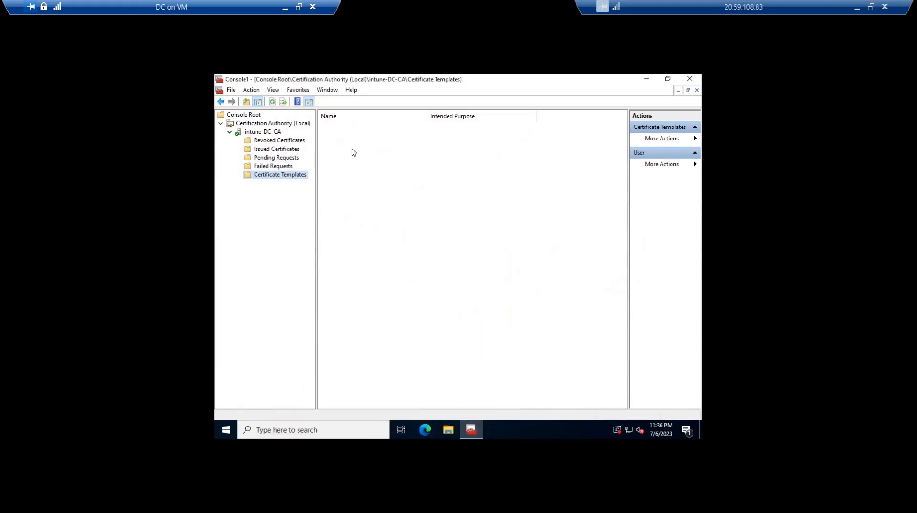
pyautogui.click(343, 128)
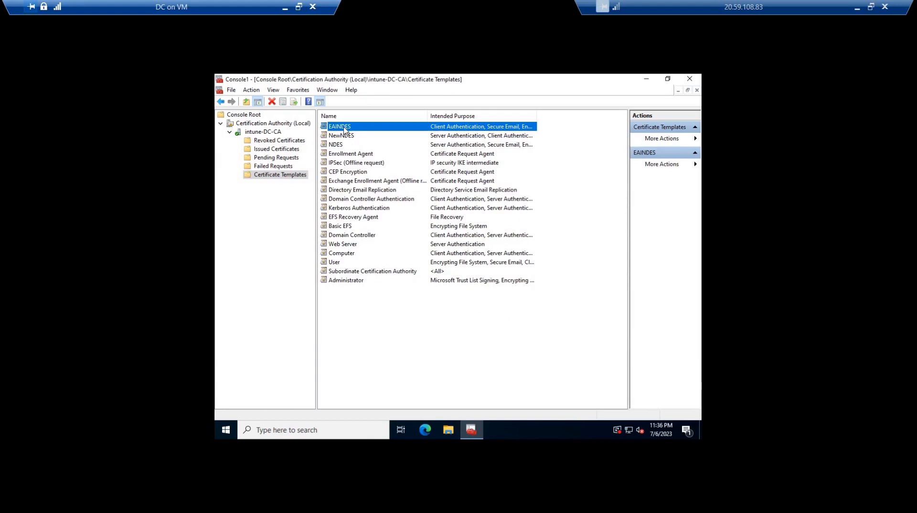
# Switch to the DemoNDES virtual machine and set the MSCEP registry key's EncryptionTemplate value to EAINDES
pyautogui.click(284, 8)
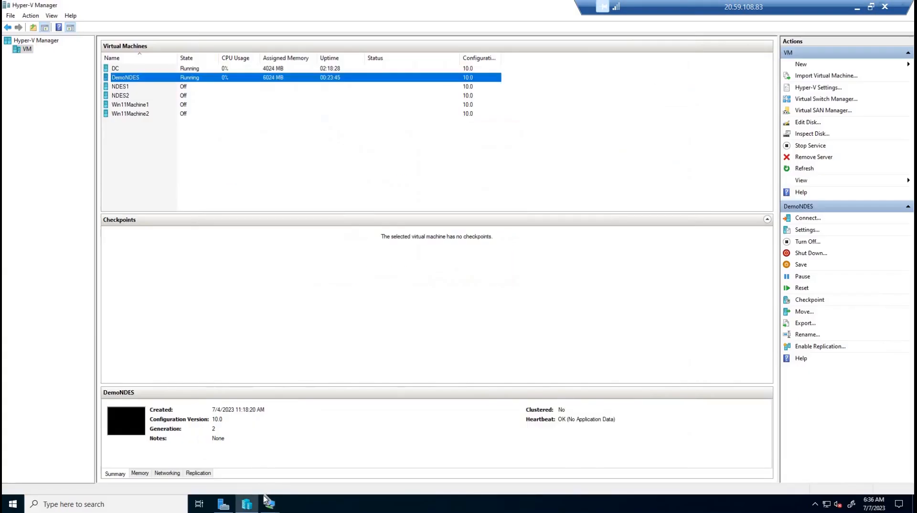
pyautogui.moveTo(269, 503)
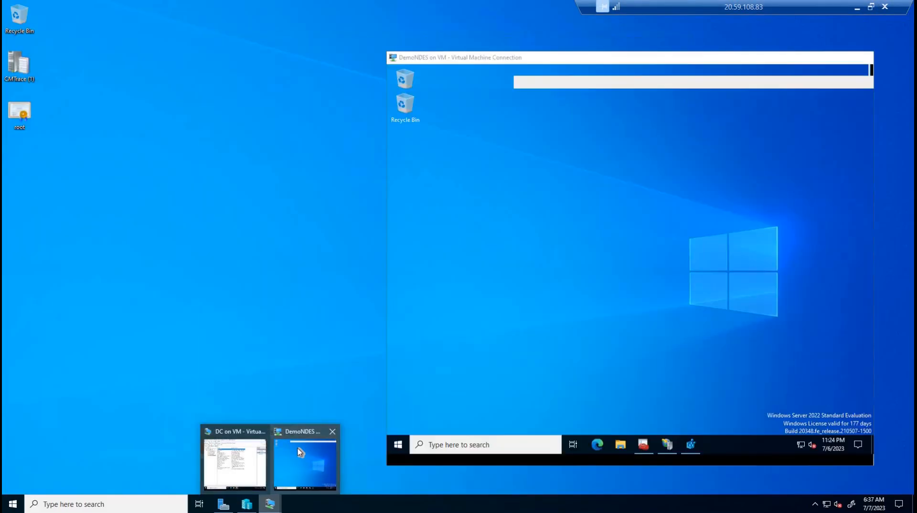
pyautogui.click(297, 448)
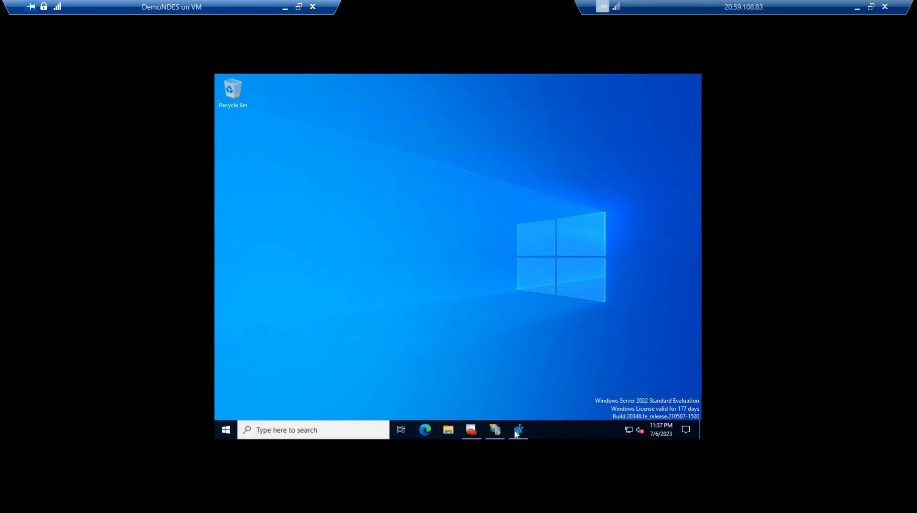
pyautogui.click(517, 432)
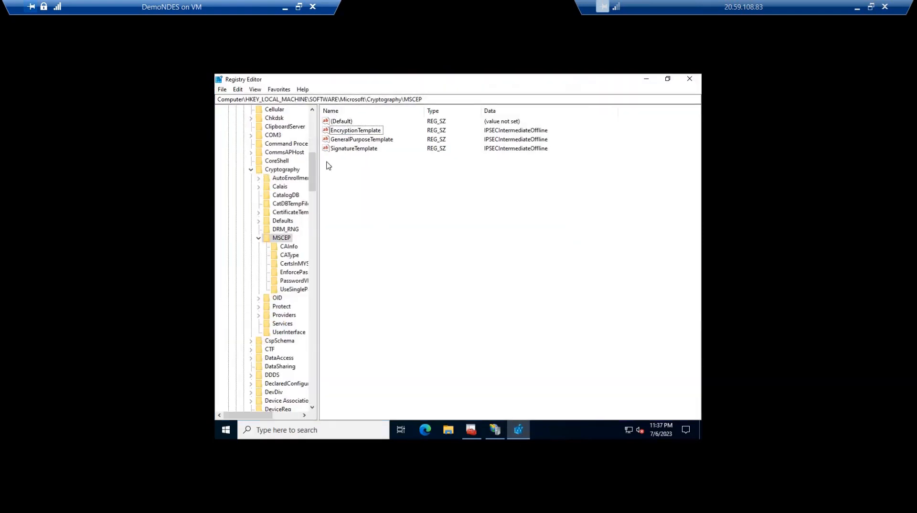
pyautogui.doubleClick(350, 130)
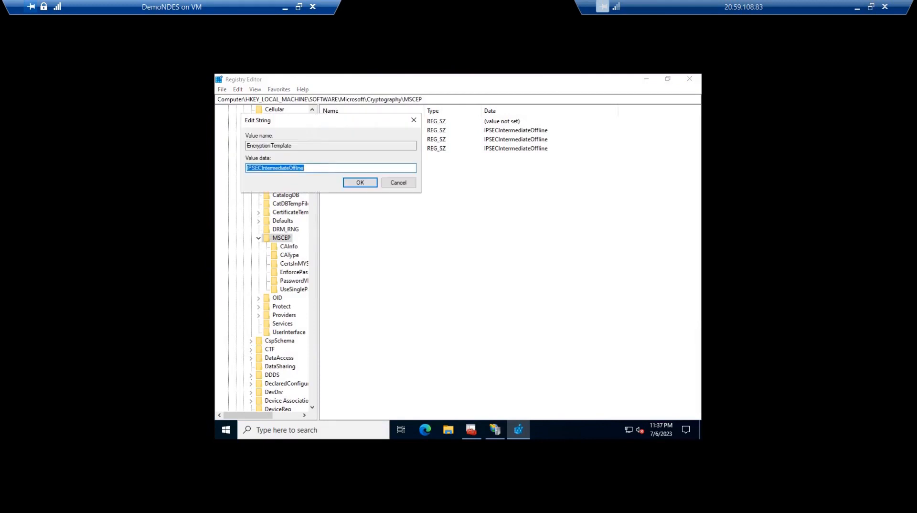
pyautogui.write('EAINDES')
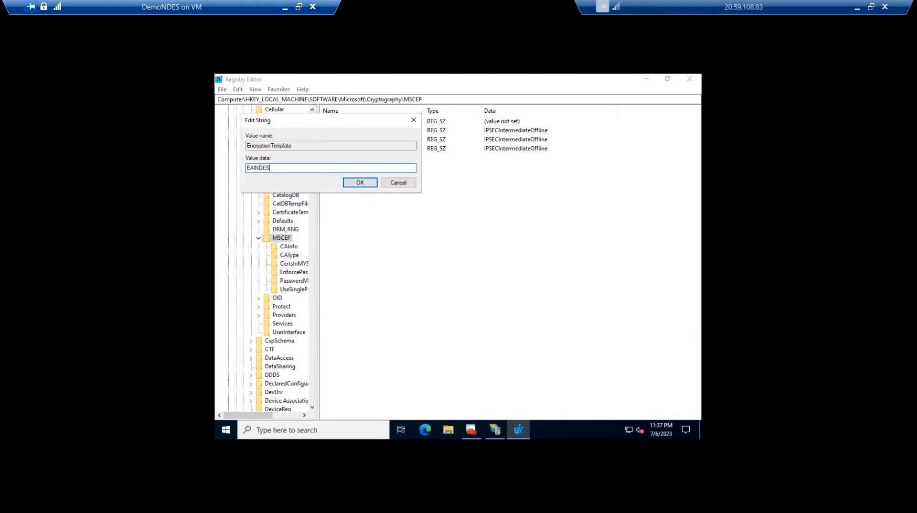
pyautogui.hotkey('ctrl', 'a')
pyautogui.hotkey('ctrl', 'c')
pyautogui.press('Return')
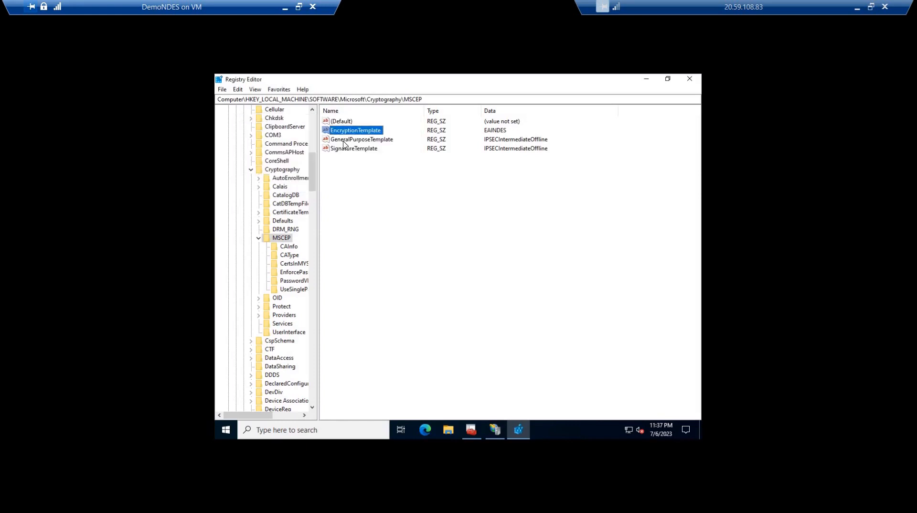
# Set the GeneralPurposeTemplate and SignatureTemplate values of the MSCEP key to EAINDES as well
pyautogui.press('Down')
pyautogui.press('Return')
pyautogui.hotkey('ctrl', 'v')
pyautogui.press('Return')
pyautogui.press('Down')
pyautogui.press('Return')
pyautogui.hotkey('ctrl', 'v')
pyautogui.press('Return')
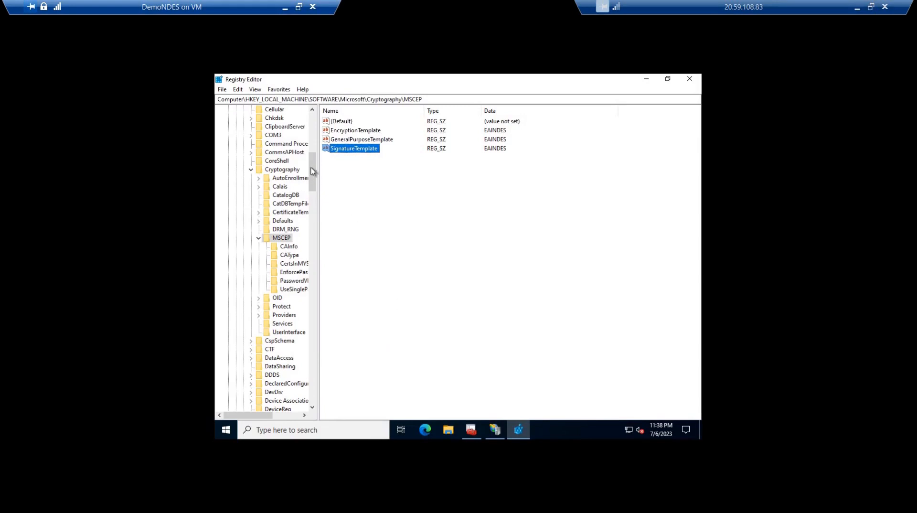
# Open the registry key HKEY_LOCAL_MACHINE\SYSTEM\CurrentControlSet\Services\HTTP\Parameters and widen the key tree
pyautogui.moveTo(314, 168); pyautogui.dragTo(311, 110)
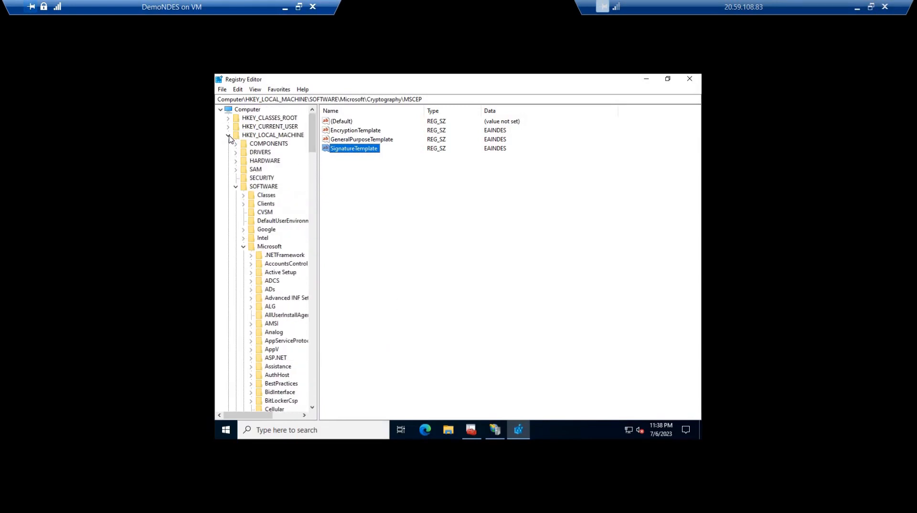
pyautogui.click(228, 136)
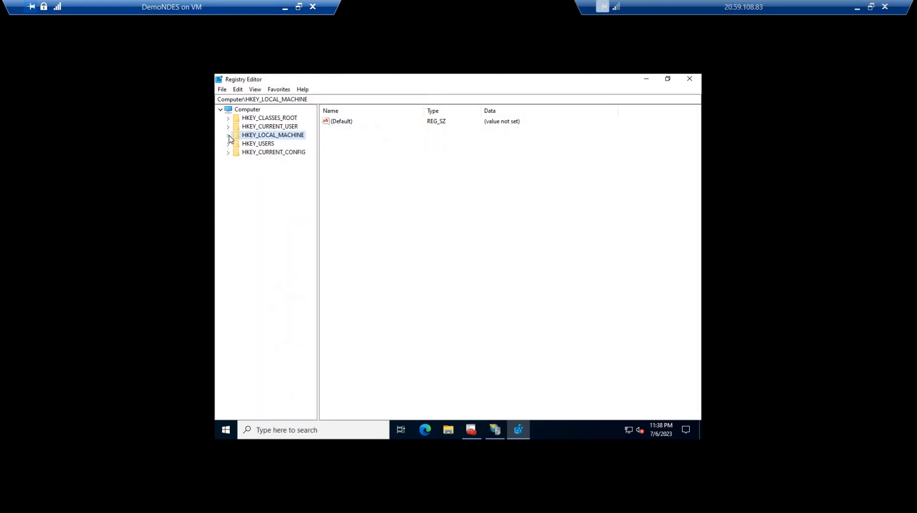
pyautogui.press('Down')
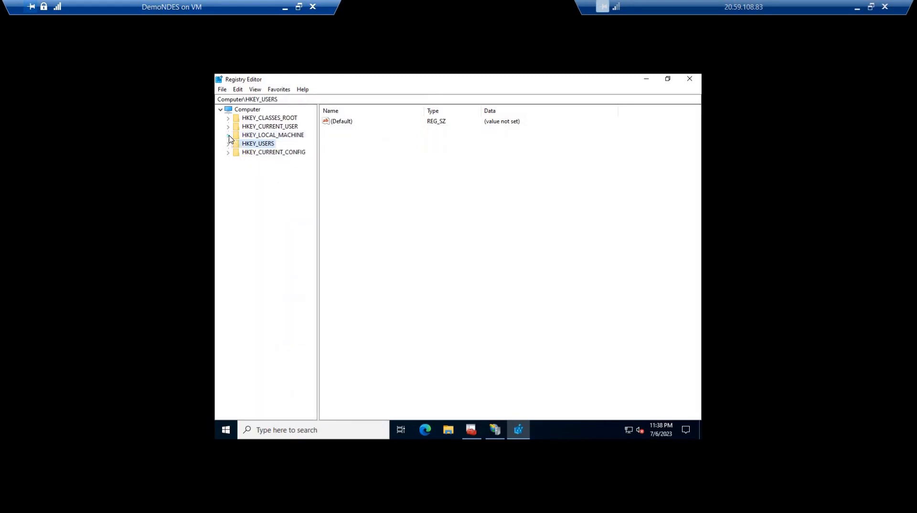
pyautogui.click(228, 135)
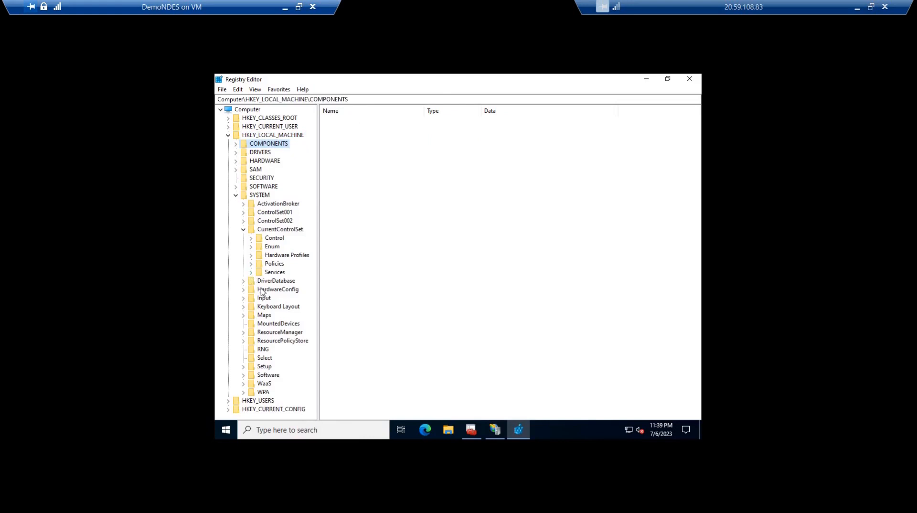
pyautogui.scroll(-6, 276, 260)
pyautogui.click(280, 256)
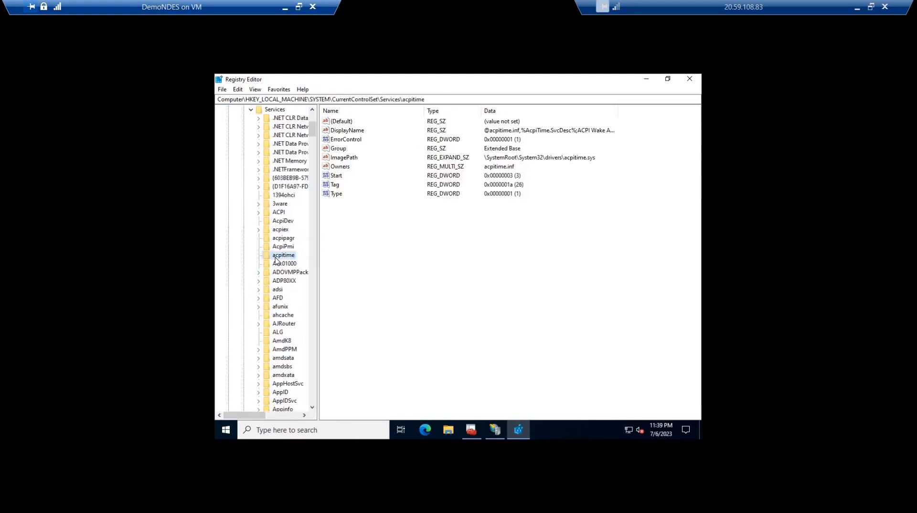
pyautogui.write('http')
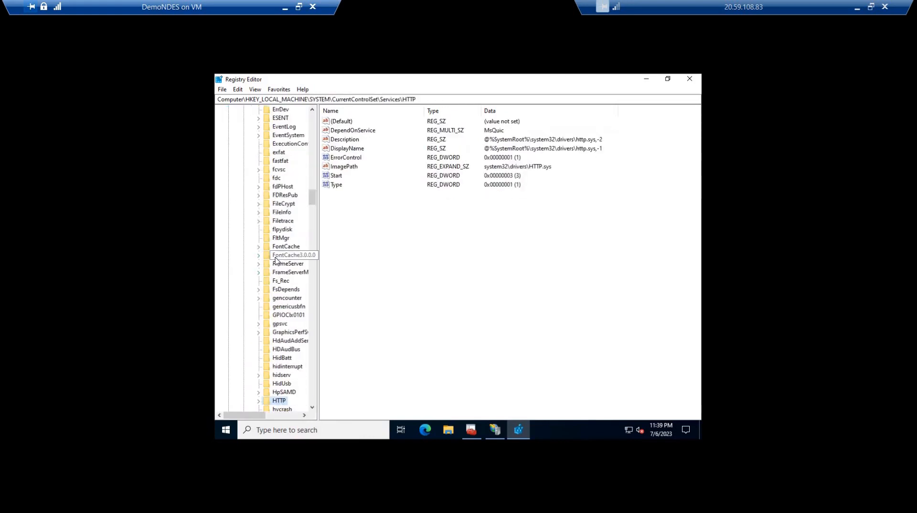
pyautogui.press('Right')
pyautogui.press('Right')
pyautogui.moveTo(317, 249); pyautogui.dragTo(365, 239)
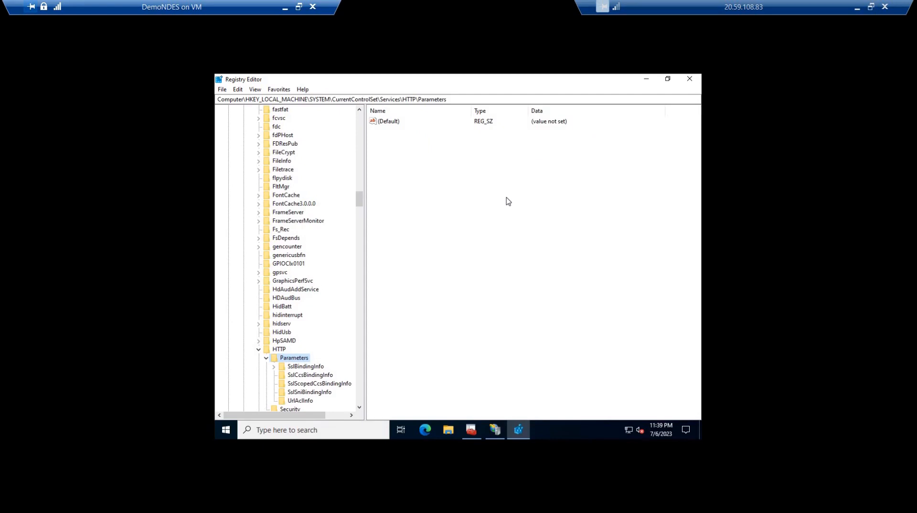
# Create a 32-bit DWORD value named MaxFieldLength in the HTTP Parameters key and set it to decimal 65534
pyautogui.rightClick(506, 197)
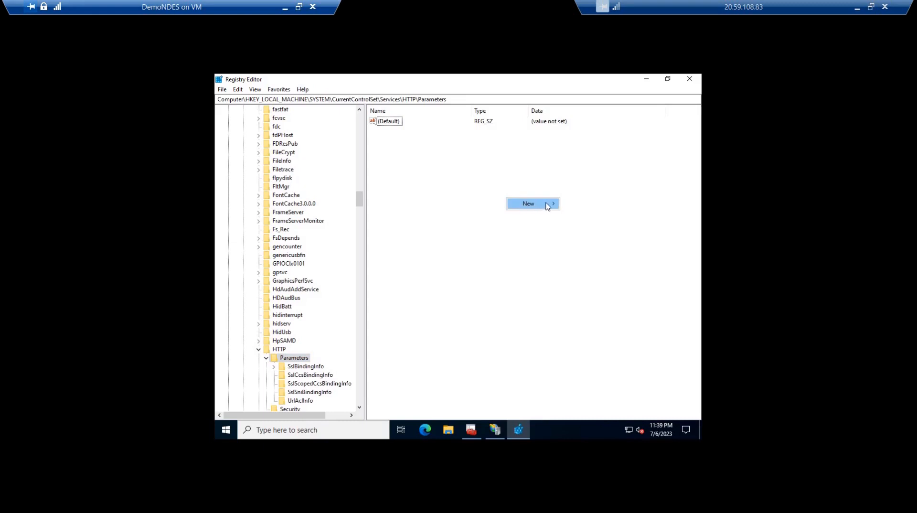
pyautogui.moveTo(533, 205)
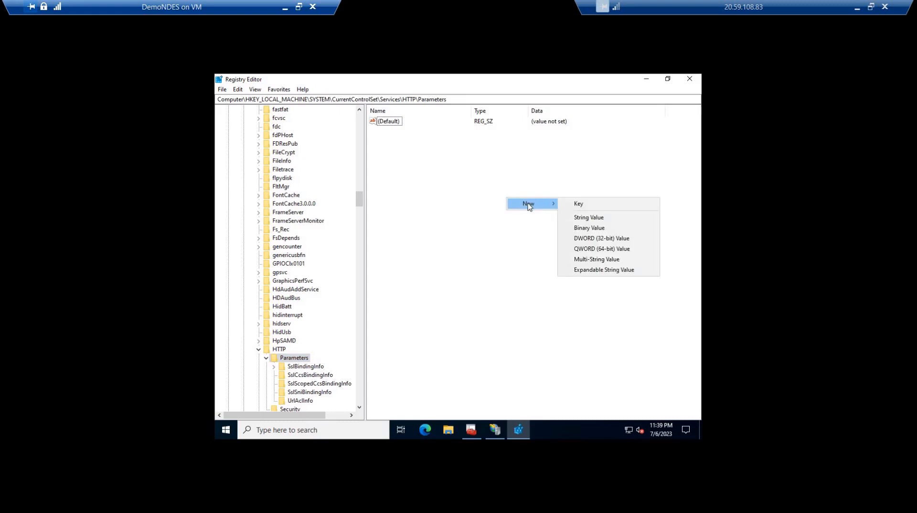
pyautogui.click(600, 238)
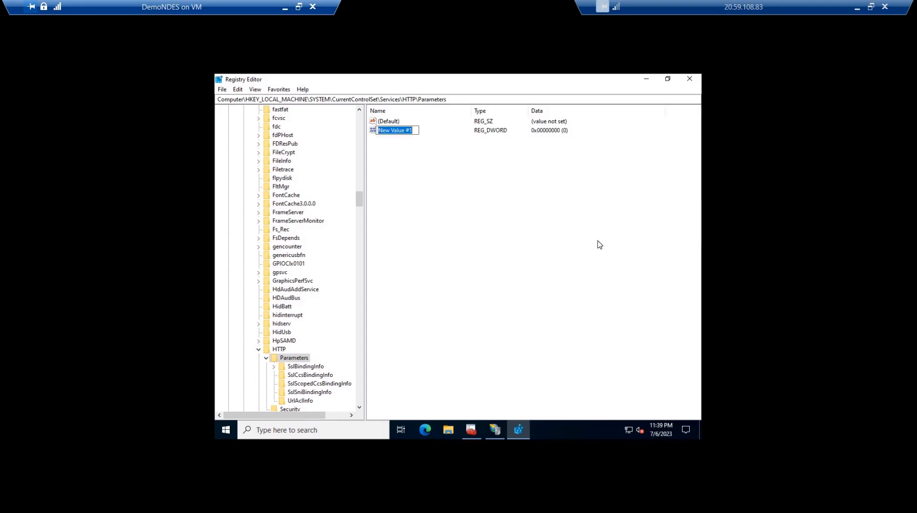
pyautogui.write('MaxFieldLength')
pyautogui.press('Return')
pyautogui.press('Return')
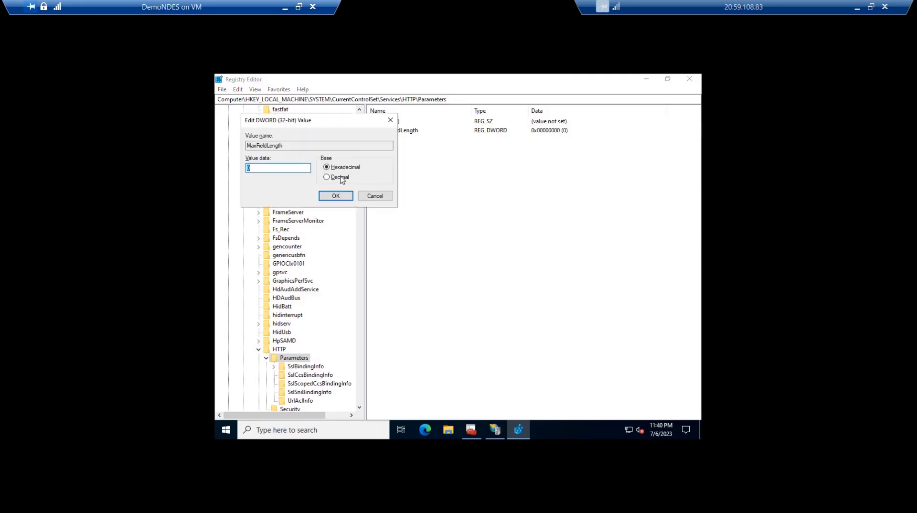
pyautogui.hotkey('alt', 'd')
pyautogui.press('Num_Lock')
pyautogui.press('Return')
# Add a 32-bit DWORD value named MaxRequestBytes to the HTTP Parameters key and set it to decimal 65534
pyautogui.rightClick(461, 196)
pyautogui.moveTo(464, 190)
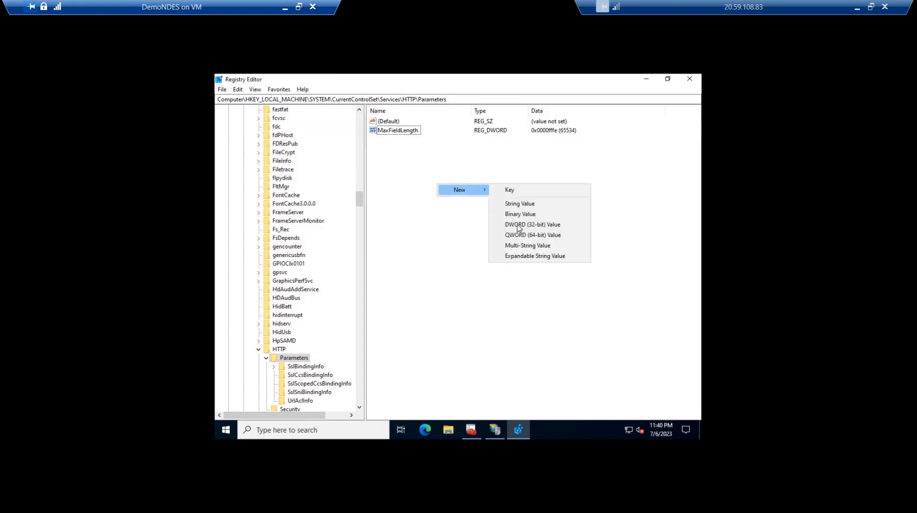
pyautogui.click(519, 226)
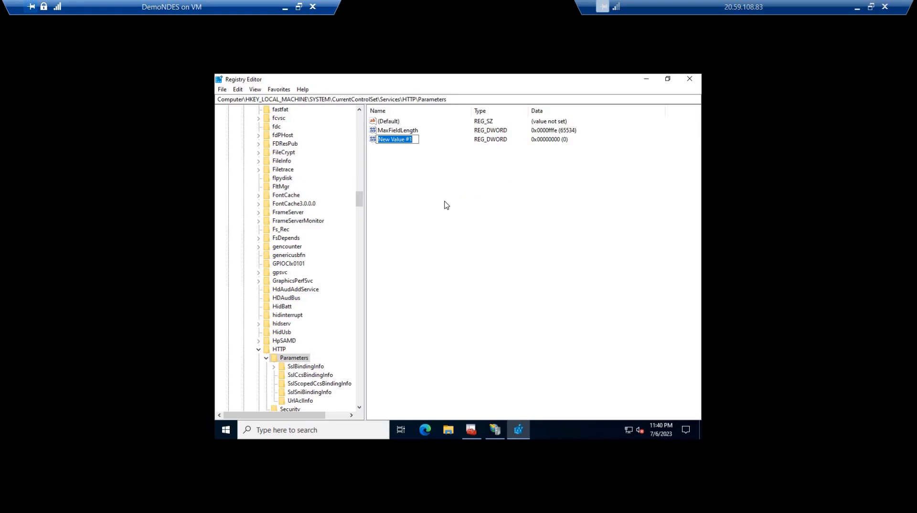
pyautogui.write('MaxRequests')
pyautogui.press('BackSpace')
pyautogui.write('Bytes')
pyautogui.press('Return')
pyautogui.press('Return')
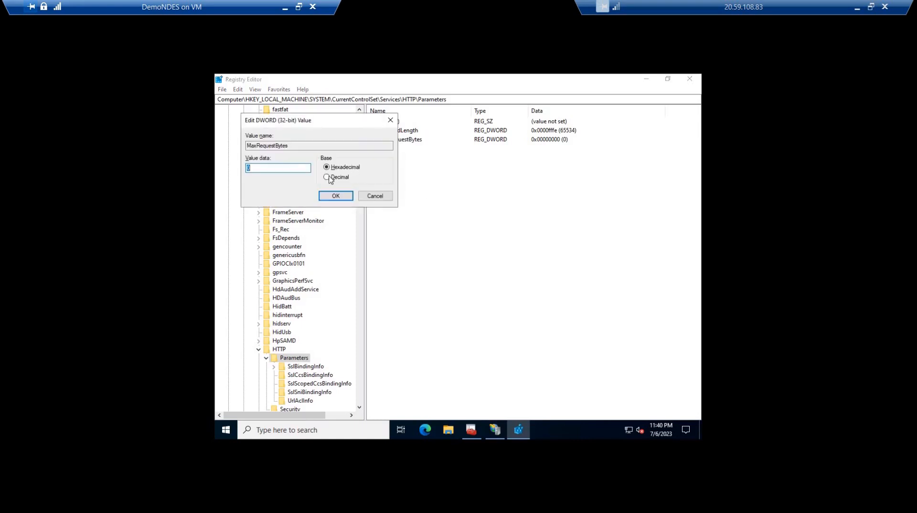
pyautogui.hotkey('alt', 'd')
pyautogui.hotkey('alt', 'v')
pyautogui.write('65534')
pyautogui.press('Return')
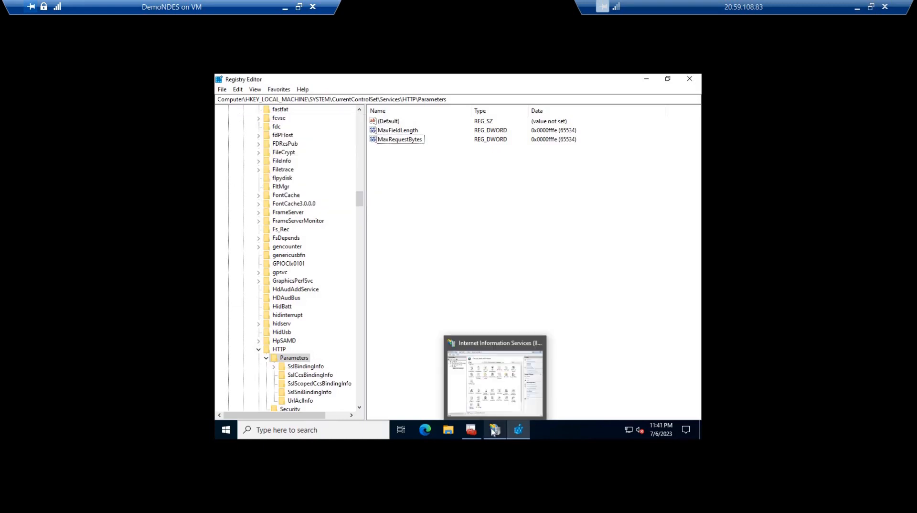
# Switch to IIS Manager and, in the Default Web Site's request filtering settings, set maximum URL length to 65534 bytes and raise the maximum query string limit
pyautogui.click(493, 431)
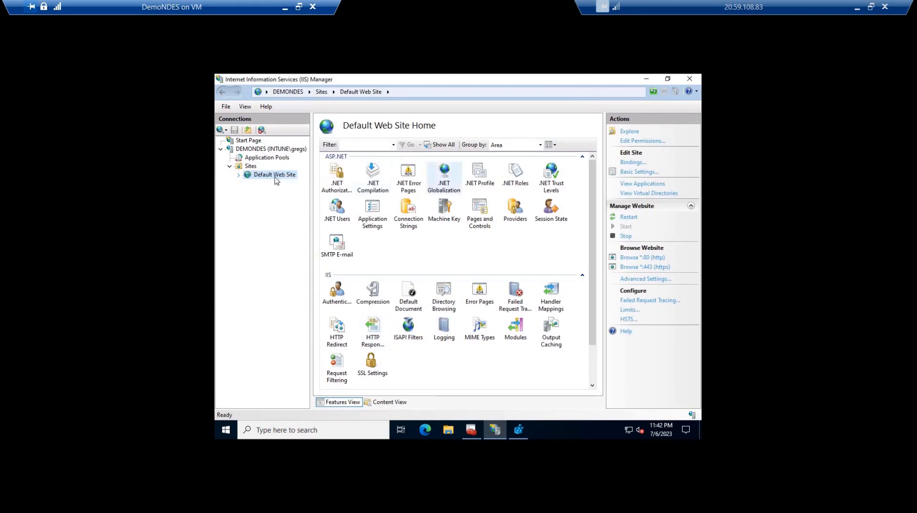
pyautogui.doubleClick(337, 376)
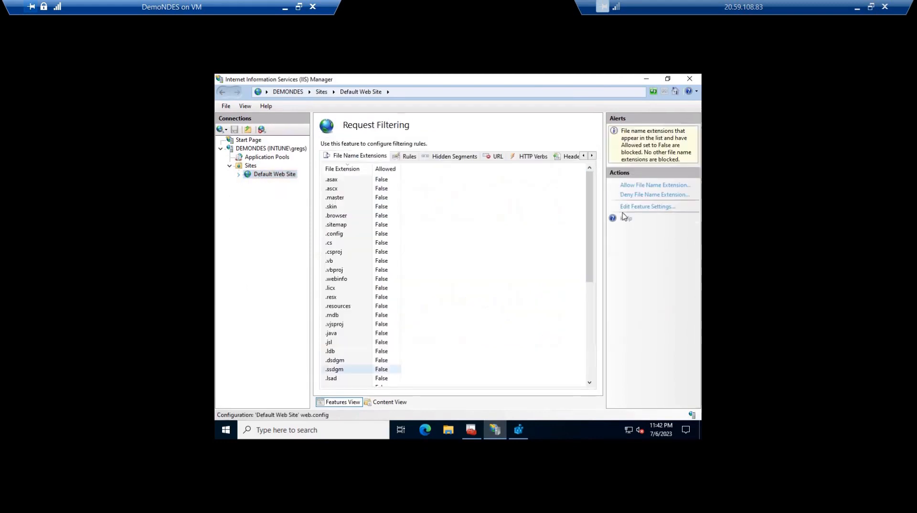
pyautogui.click(649, 207)
pyautogui.doubleClick(377, 276)
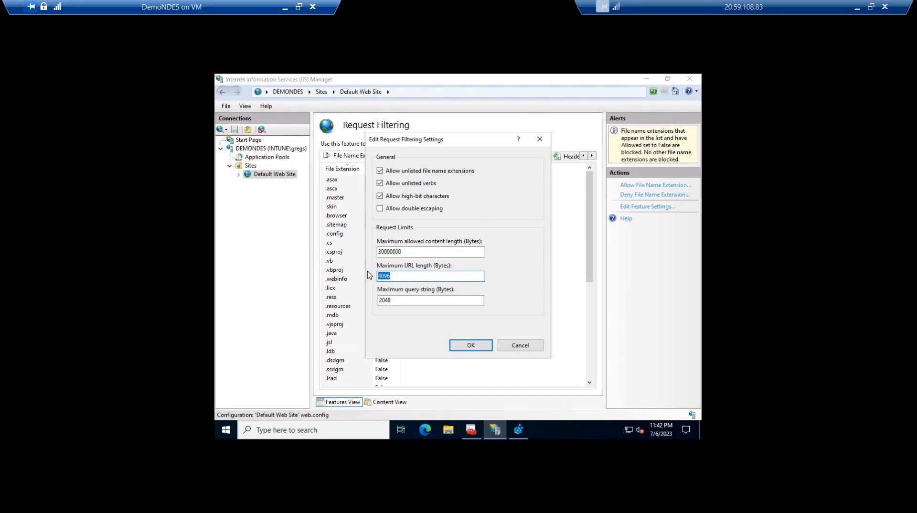
pyautogui.press('BackSpace')
pyautogui.write('65534')
pyautogui.press('Tab')
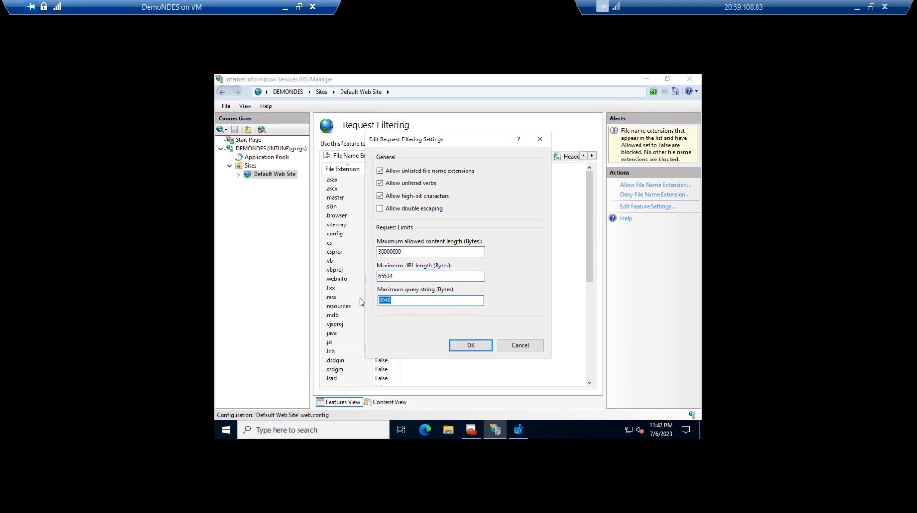
pyautogui.write('655')
pyautogui.write('3')
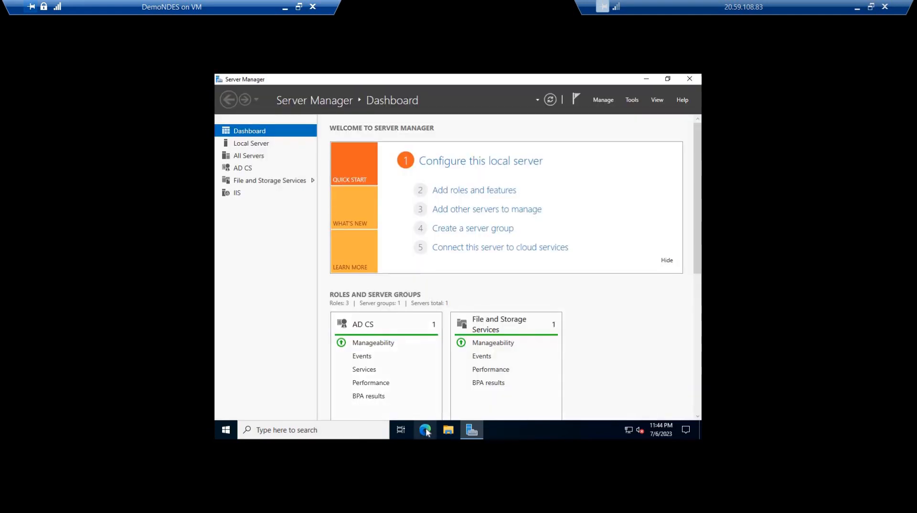
# Switch to Microsoft Edge and open the Intune admin center at endpoint.microsoft.com
pyautogui.click(427, 430)
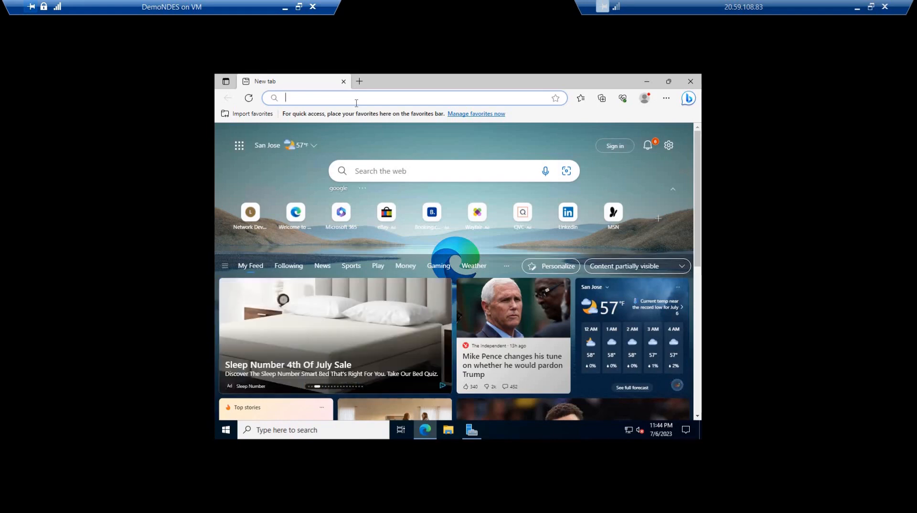
pyautogui.write('en')
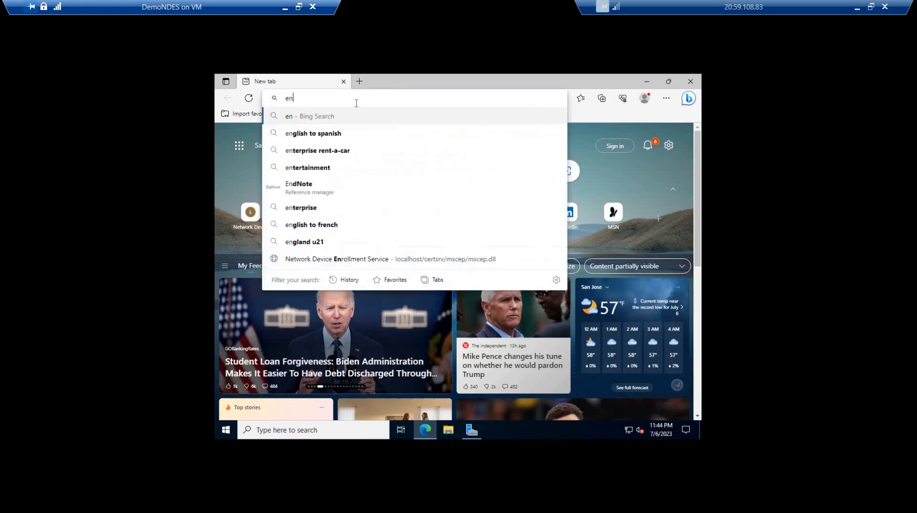
pyautogui.write('dpoint.m')
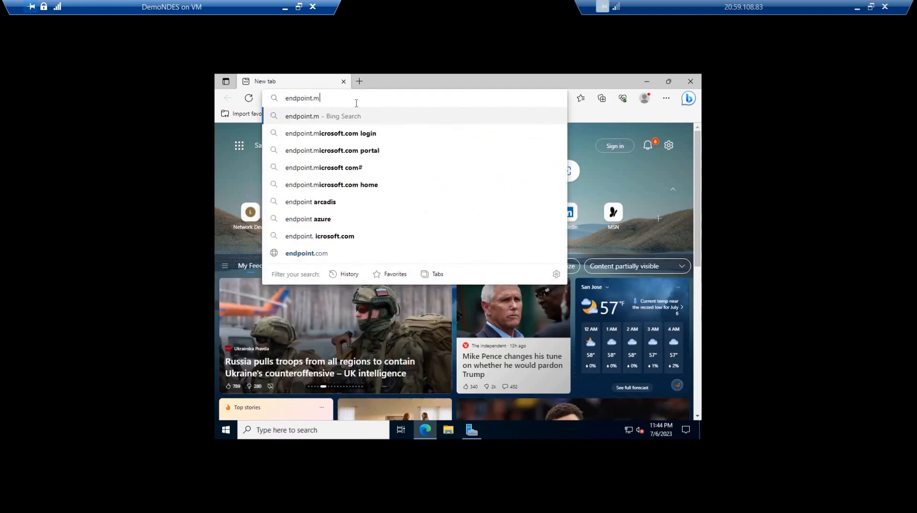
pyautogui.write('icr4osoft.com')
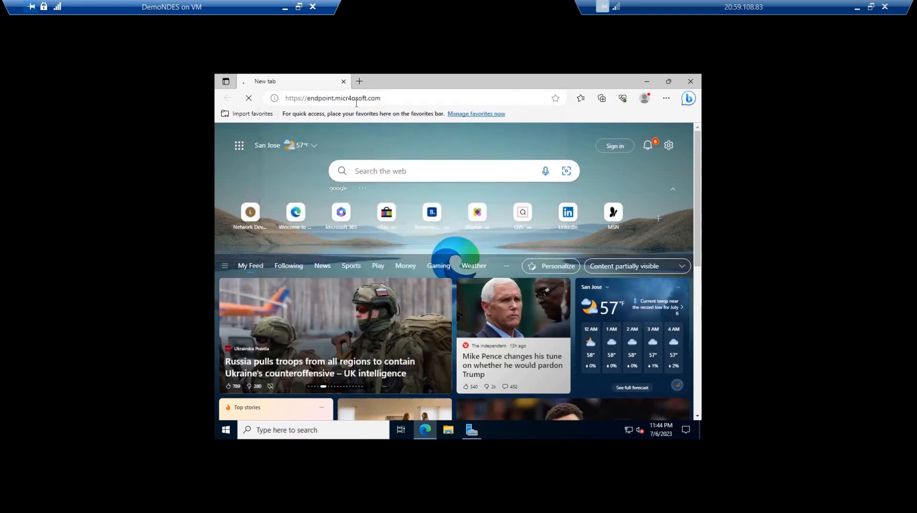
pyautogui.press('Return')
pyautogui.moveTo(382, 101); pyautogui.dragTo(242, 89)
pyautogui.write('endpoint.microsoft.com')
pyautogui.press('Return')
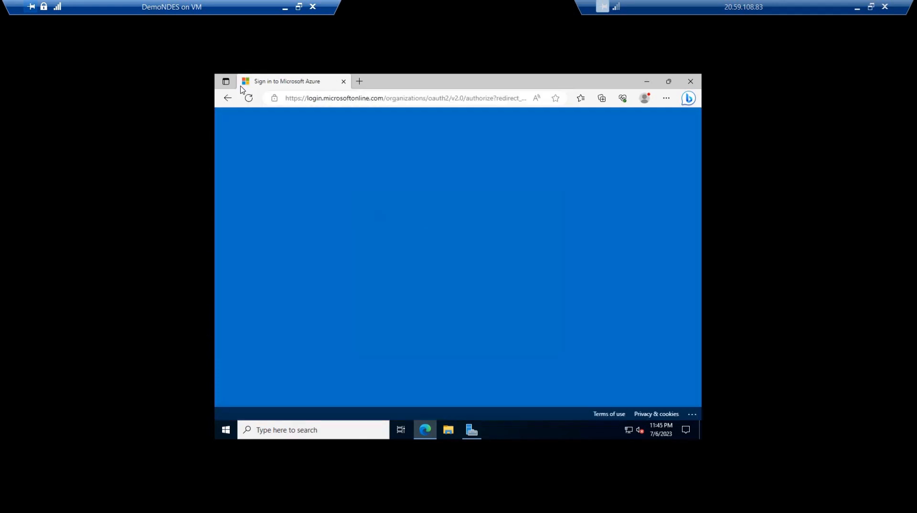
# Sign in to the Intune admin center with the tenant administrator's e-mail and account password
pyautogui.press('Return')
pyautogui.write('••••••••')
pyautogui.press('Return')
pyautogui.write('••••••••')
pyautogui.press('Return')
pyautogui.click(517, 296)
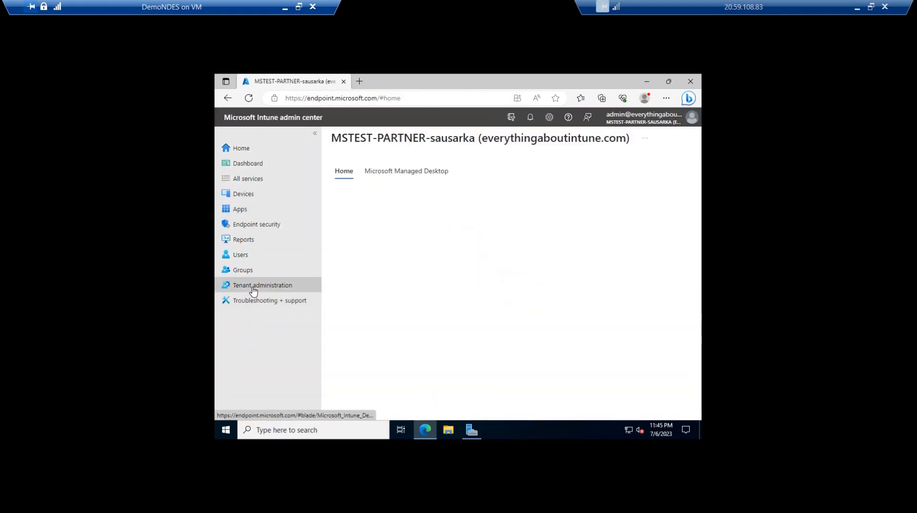
# Under Tenant administration's Connectors and tokens, add a certificate connector and download its installer
pyautogui.click(253, 291)
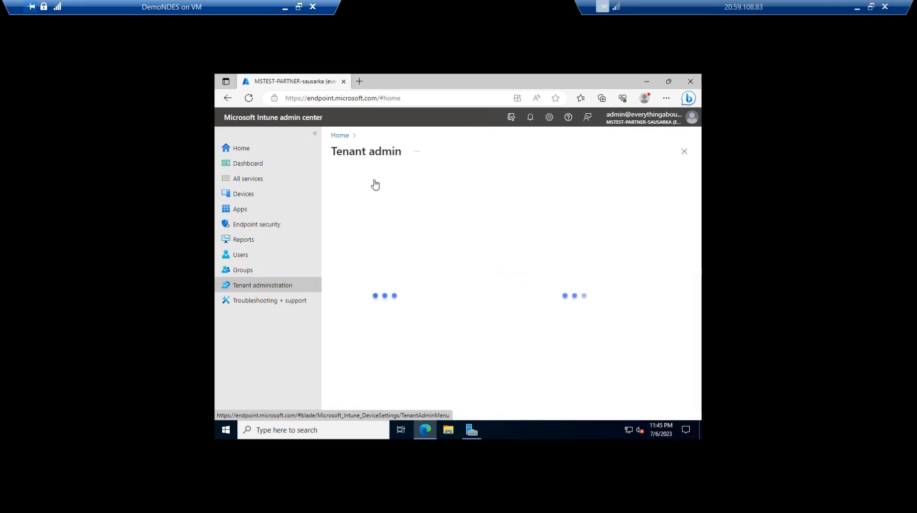
pyautogui.click(378, 242)
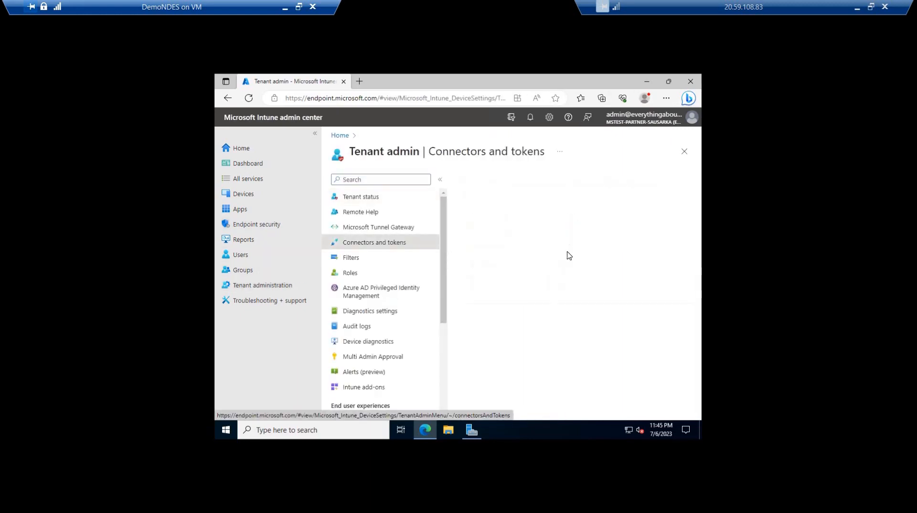
pyautogui.scroll(-3, 392, 310)
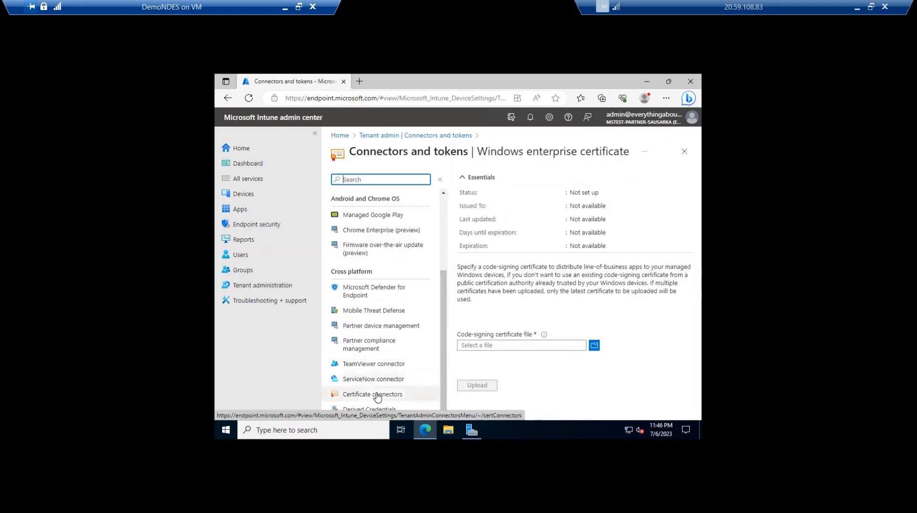
pyautogui.click(375, 395)
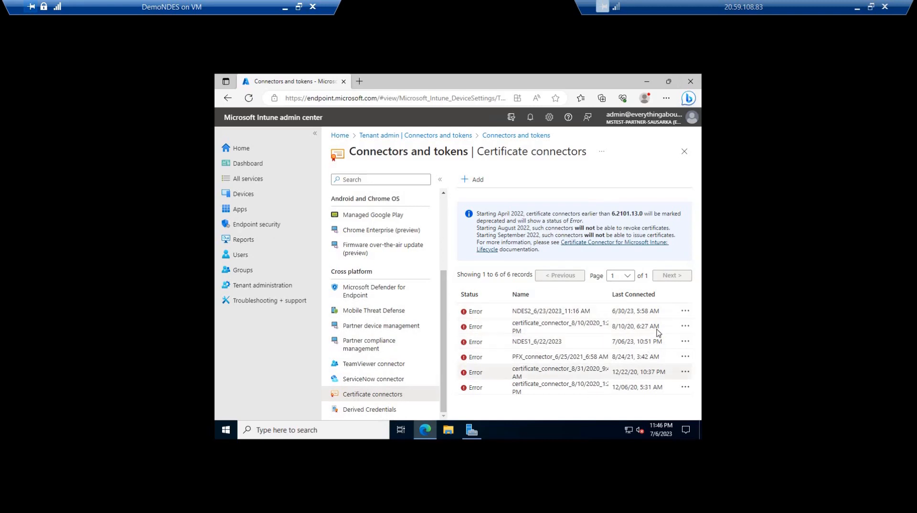
pyautogui.click(472, 180)
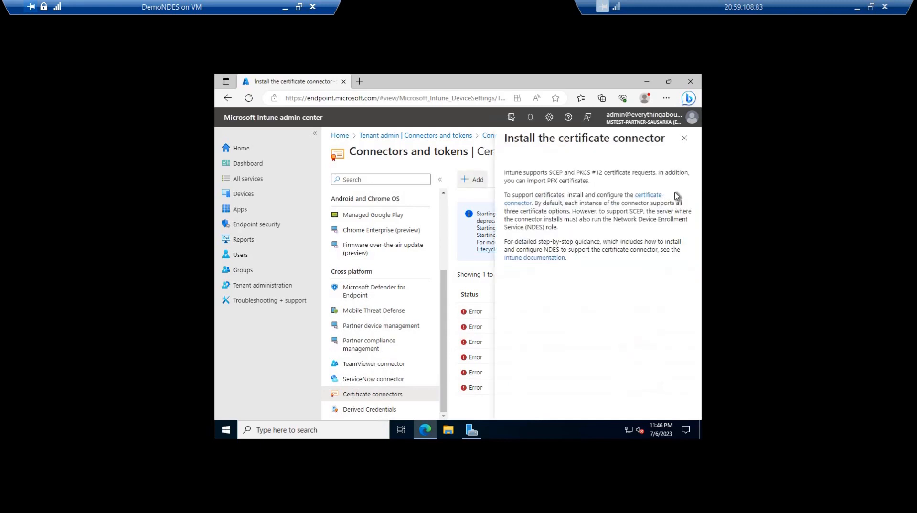
pyautogui.click(647, 199)
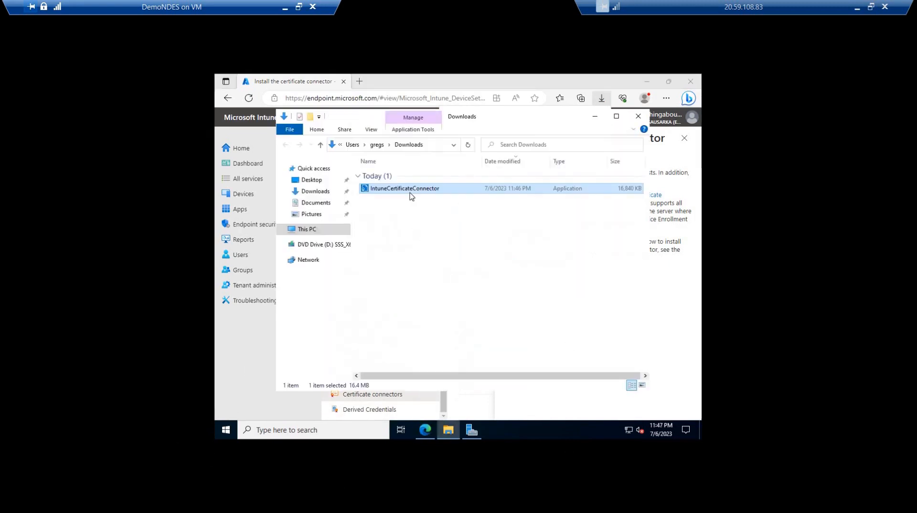
# Run the downloaded IntuneCertificateConnector file as administrator and install the Certificate Connector for Microsoft Intune
pyautogui.rightClick(415, 189)
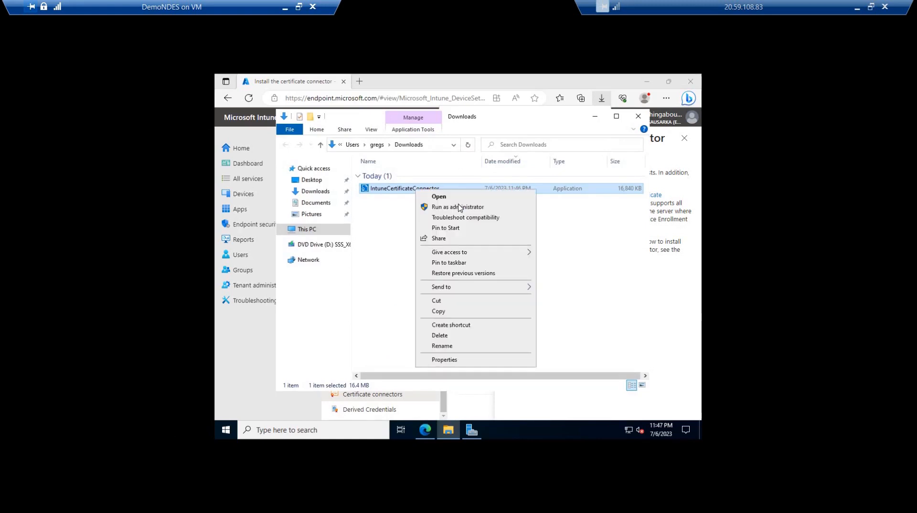
pyautogui.click(459, 208)
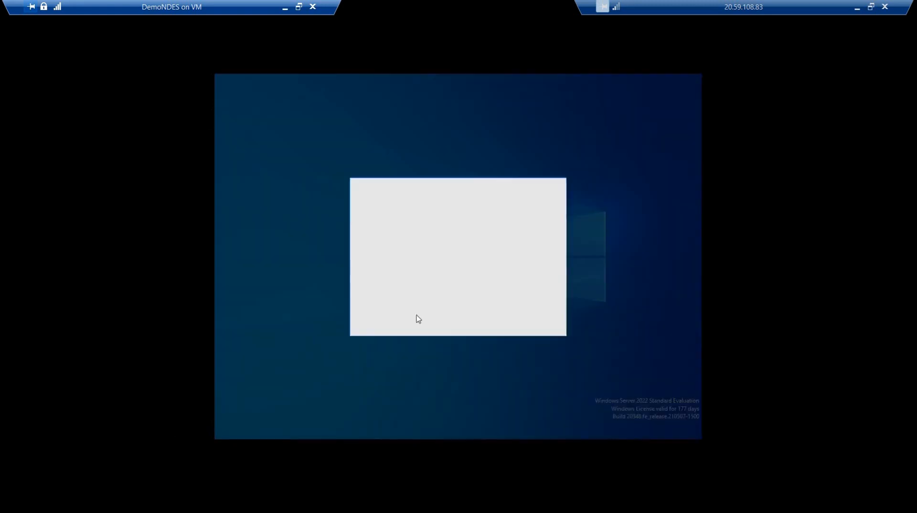
pyautogui.click(416, 318)
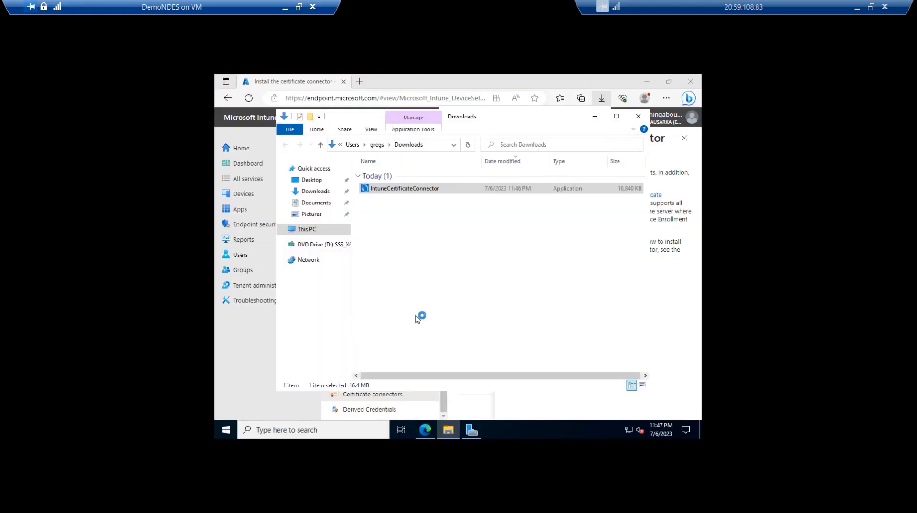
pyautogui.click(447, 292)
pyautogui.click(503, 306)
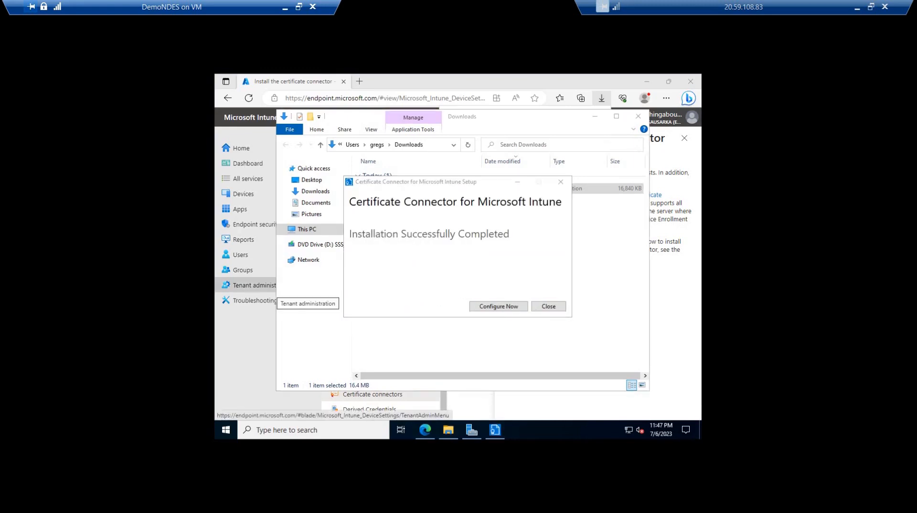
# Start configuring the installed connector and clear the PKCS imported certificates feature, leaving SCEP, PKCS and Certificate revocation enabled
pyautogui.click(492, 307)
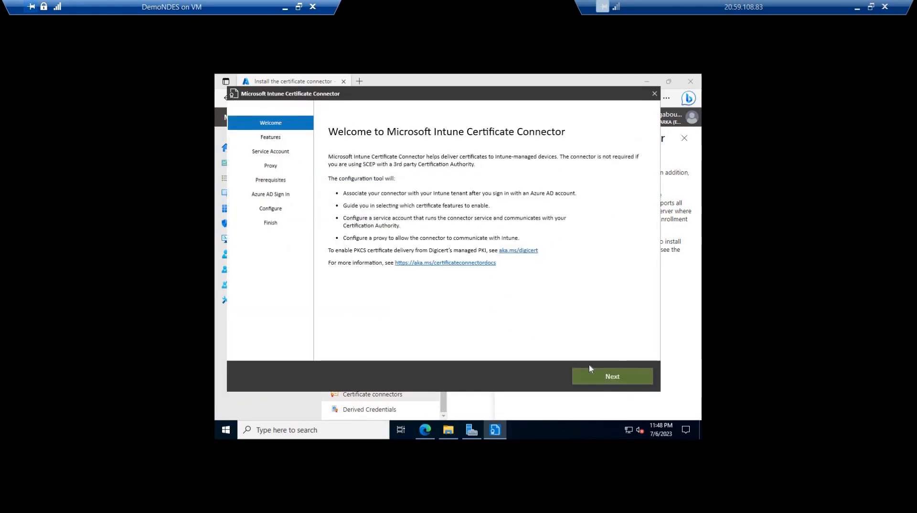
pyautogui.click(615, 377)
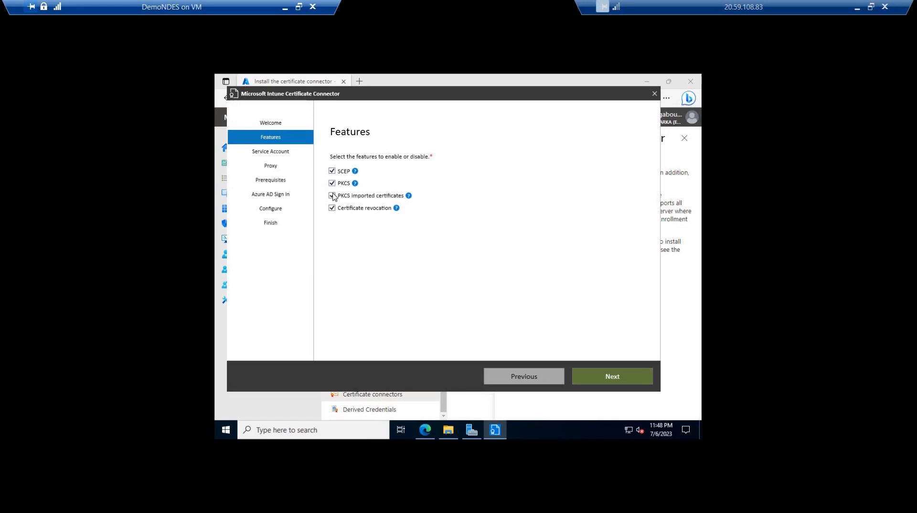
pyautogui.click(333, 196)
pyautogui.click(622, 380)
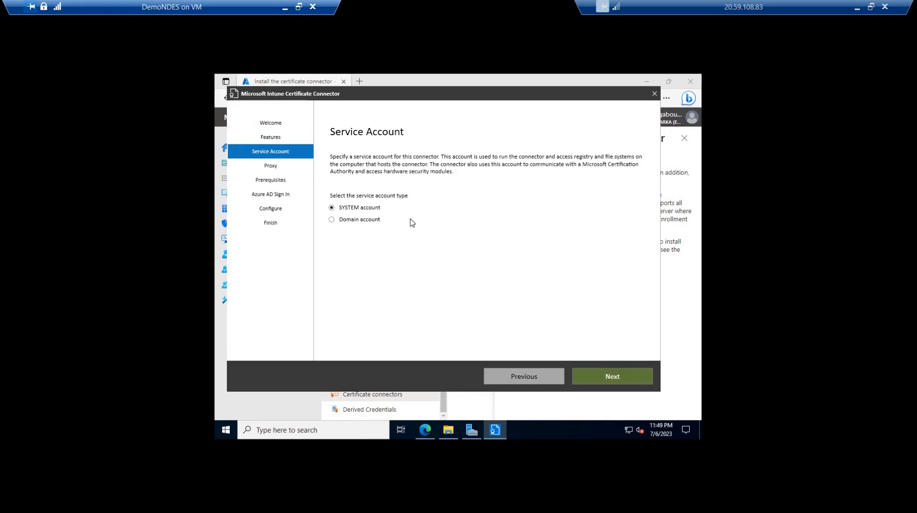
# Use the SYSTEM account as the connector's service account, leave the proxy blank, and continue past the prerequisite checks
pyautogui.click(616, 377)
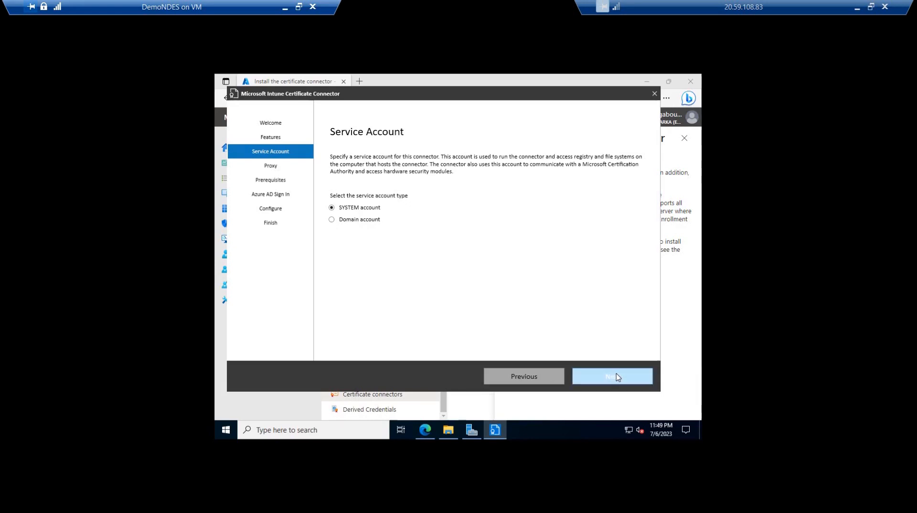
pyautogui.click(590, 383)
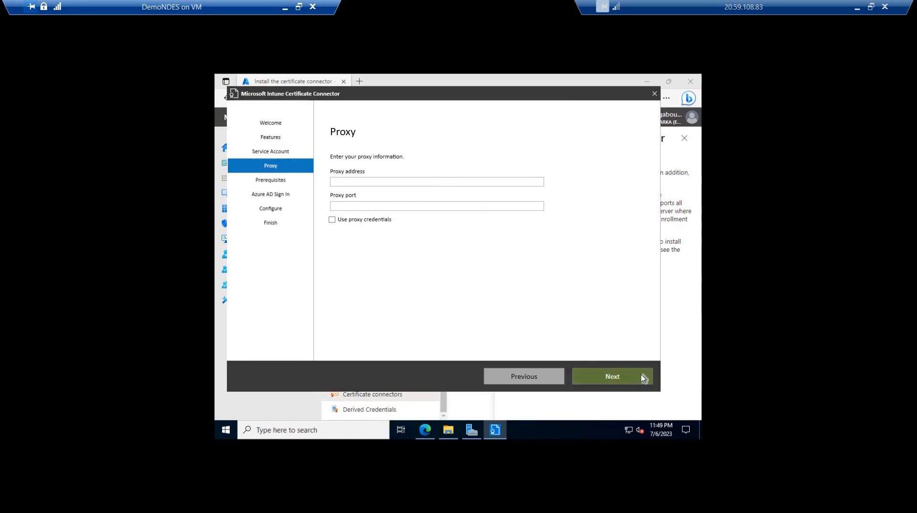
pyautogui.click(627, 381)
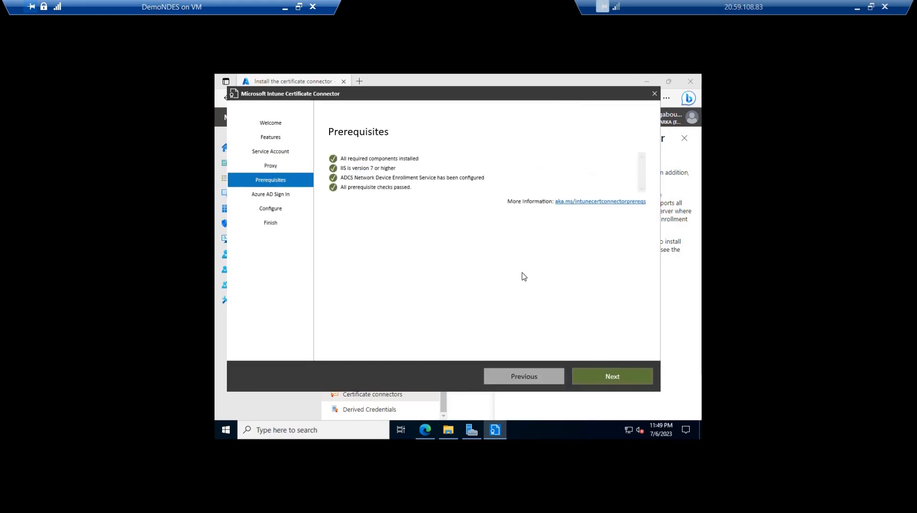
pyautogui.click(610, 378)
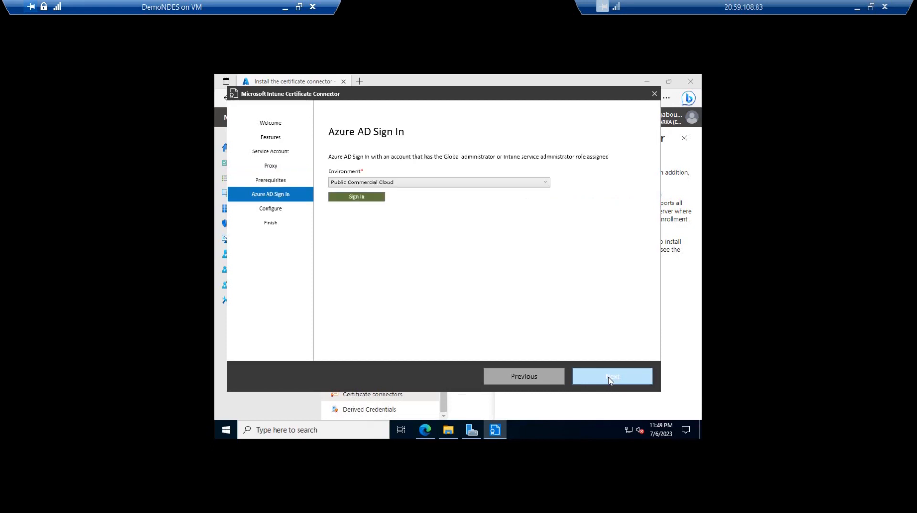
# Sign in to Azure AD for Public Commercial Cloud with the administrator's e-mail and account password, stay signed in, and run the connector configuration
pyautogui.click(366, 198)
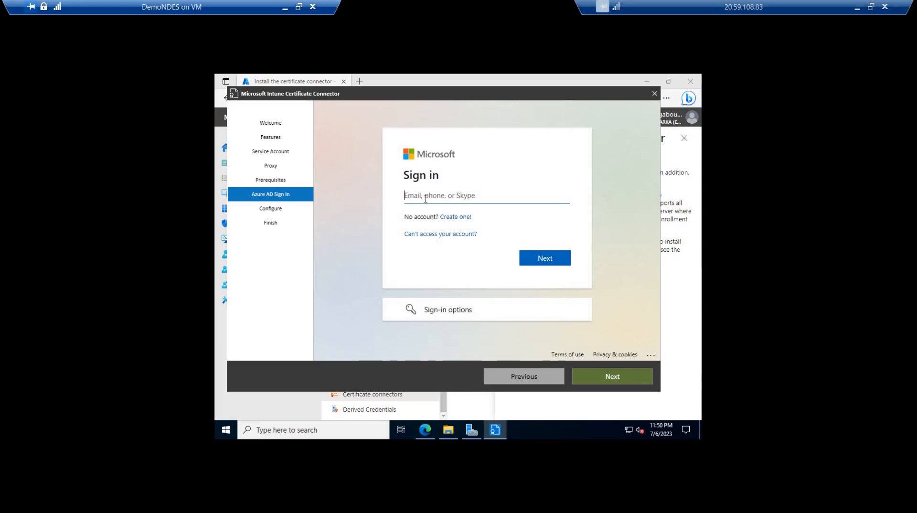
pyautogui.press('Return')
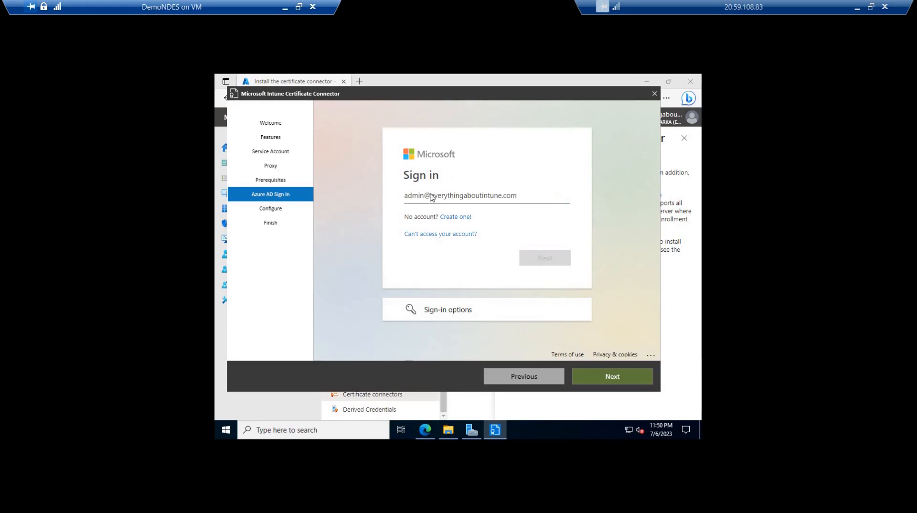
pyautogui.write('**********')
pyautogui.press('Return')
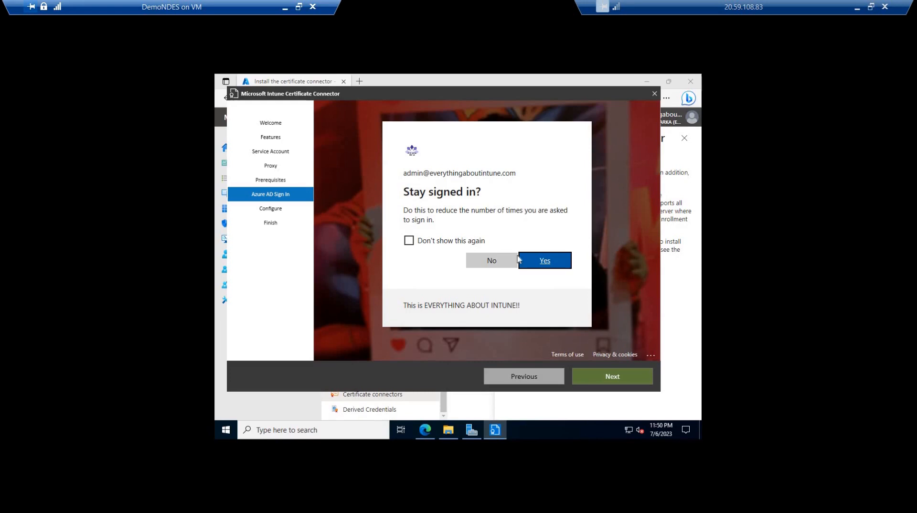
pyautogui.click(543, 265)
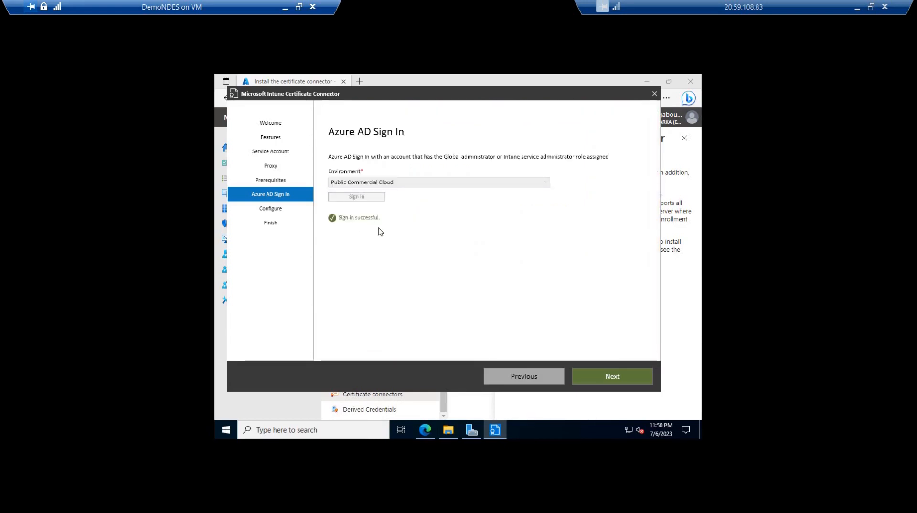
pyautogui.click(609, 375)
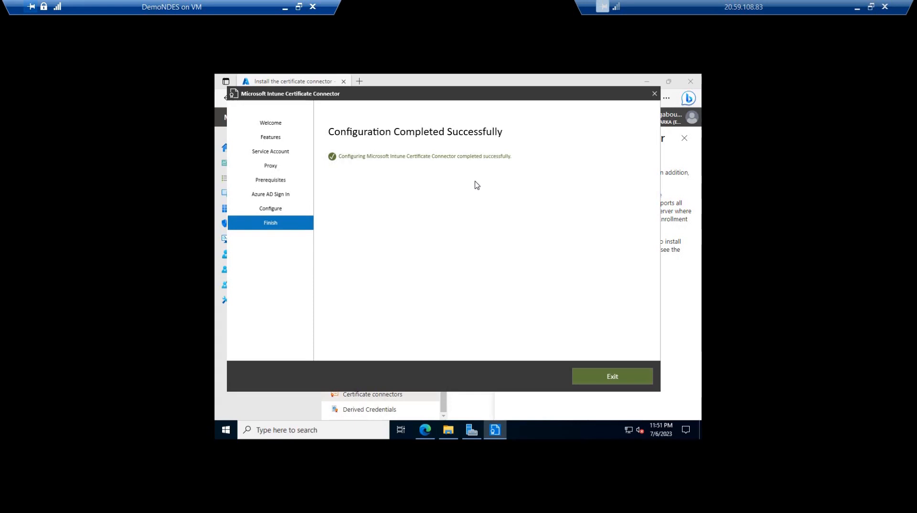
# Launch the Microsoft Management Console (mmc) and allow it to make changes to the device
pyautogui.press('super+r')
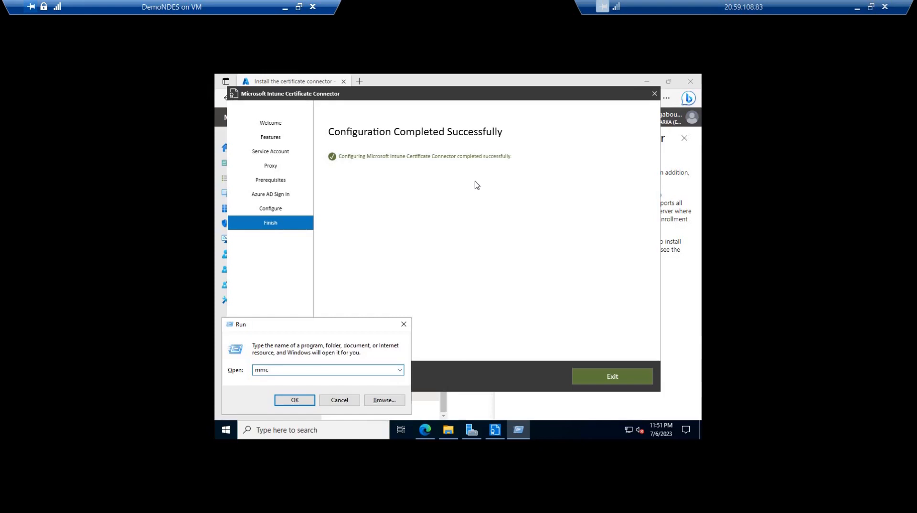
pyautogui.press('Return')
pyautogui.press('Left')
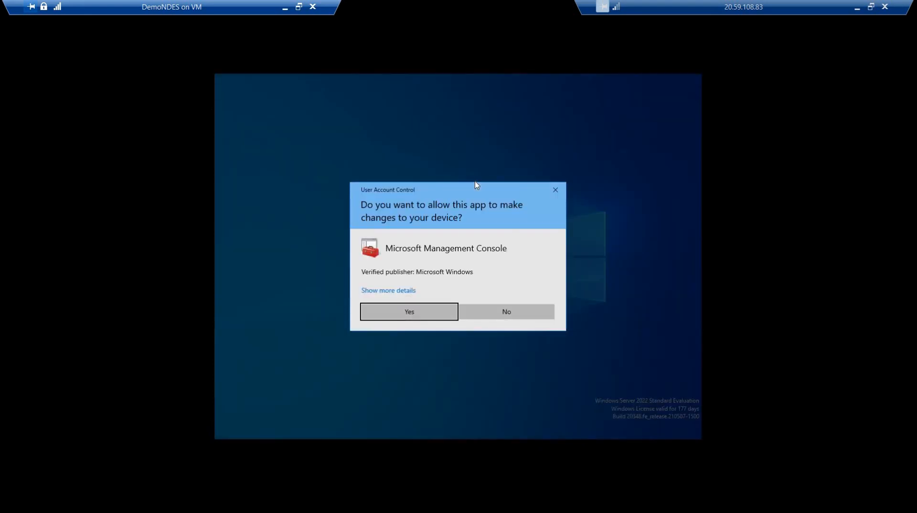
pyautogui.press('Return')
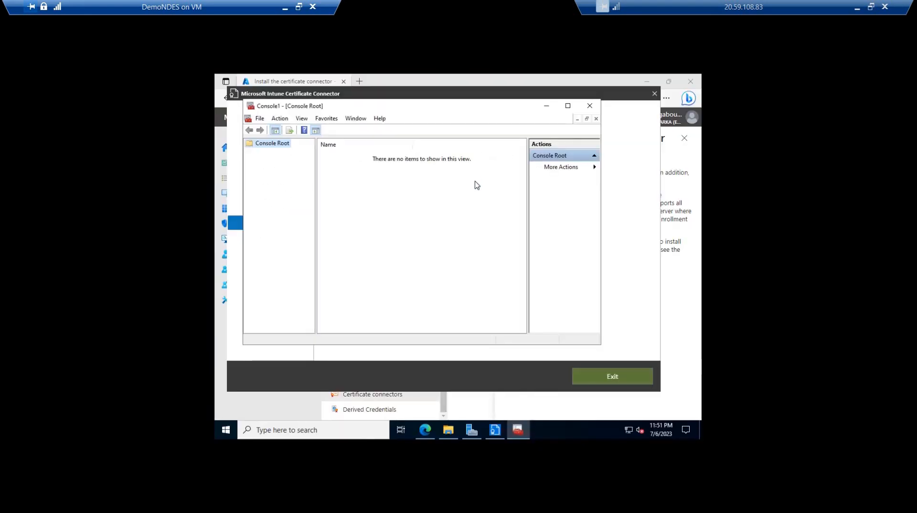
# Add the Certificates snap-in to the console for the computer account on the local computer
pyautogui.hotkey('ctrl', 'm')
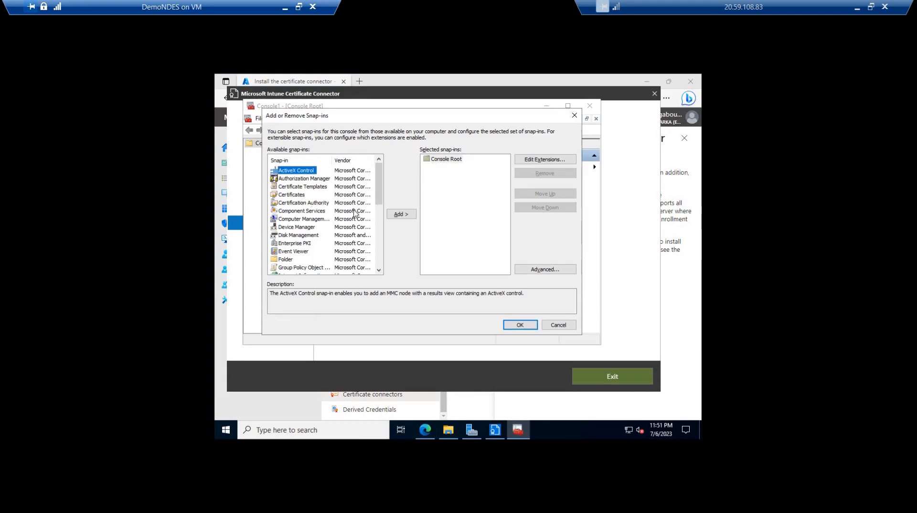
pyautogui.press('Down')
pyautogui.press('Down')
pyautogui.press('Down')
pyautogui.click(393, 216)
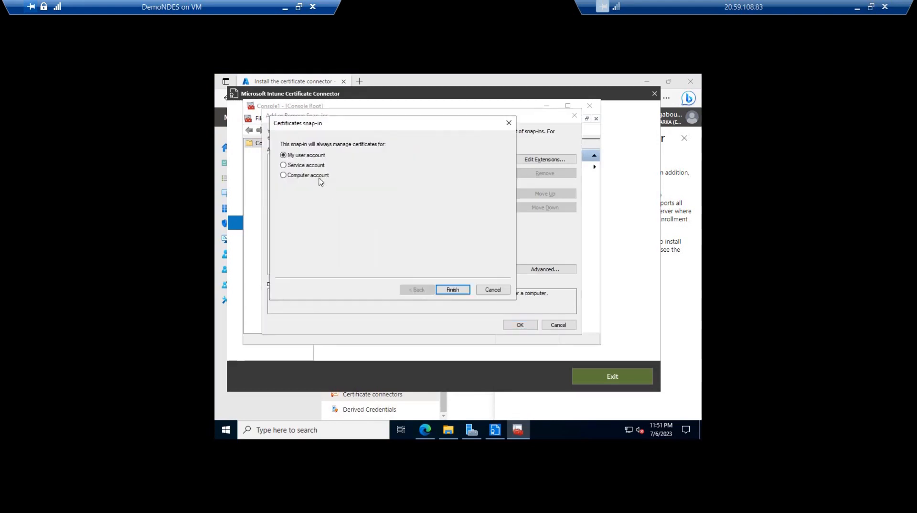
pyautogui.click(320, 178)
pyautogui.click(452, 290)
pyautogui.click(452, 290)
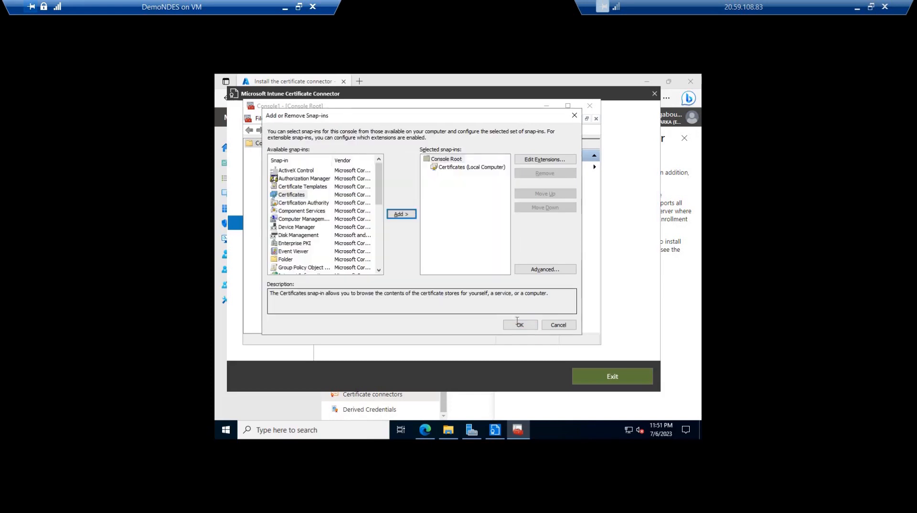
pyautogui.click(519, 324)
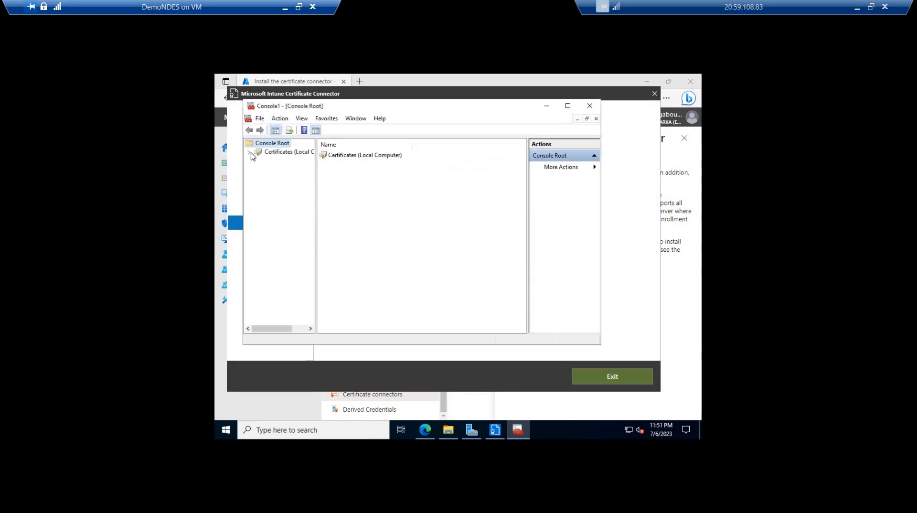
# Open the Certificates folder in the local computer's Personal store to view its certificates
pyautogui.click(258, 152)
pyautogui.doubleClick(285, 152)
pyautogui.click(292, 161)
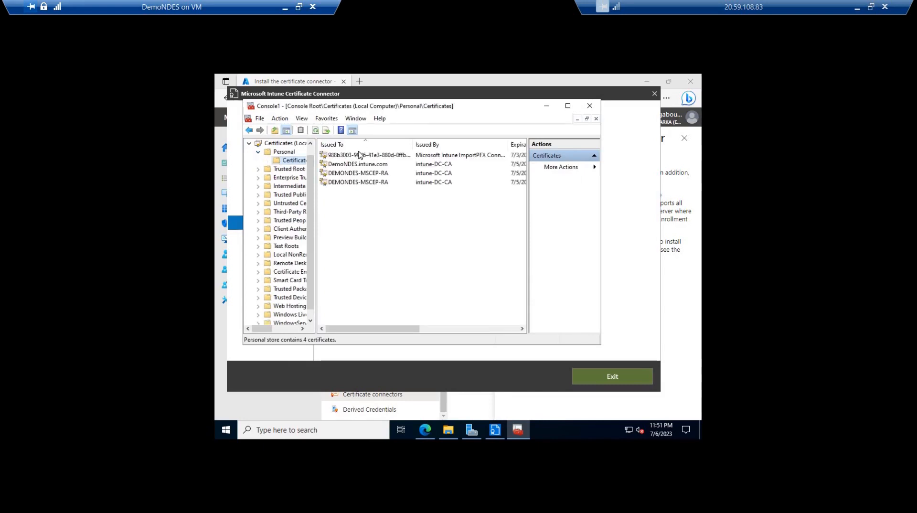
# Enlarge the console, widen the Issued By column and open the certificate issued by Microsoft Intune ImportPFX Connector CA
pyautogui.click(568, 106)
pyautogui.click(336, 154)
pyautogui.click(333, 145)
pyautogui.click(330, 137)
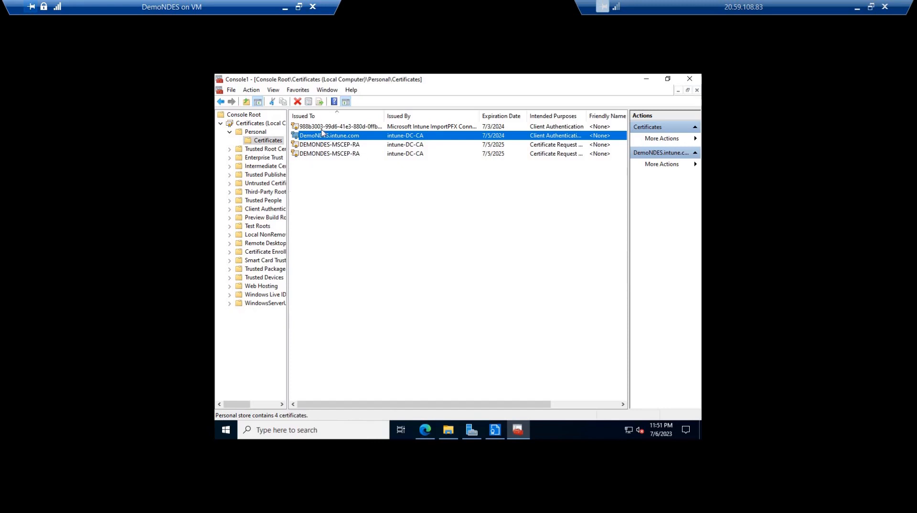
pyautogui.click(405, 127)
pyautogui.moveTo(494, 114); pyautogui.dragTo(499, 115)
pyautogui.doubleClick(422, 128)
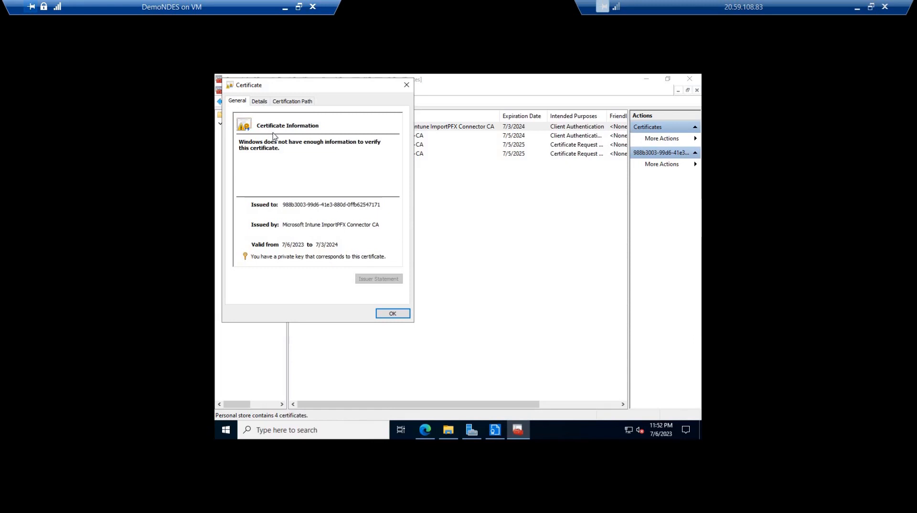
# Examine the certificate's detail fields, then close the certificate and the console without saving the console settings
pyautogui.click(260, 102)
pyautogui.click(284, 170)
pyautogui.scroll(-5, 335, 177)
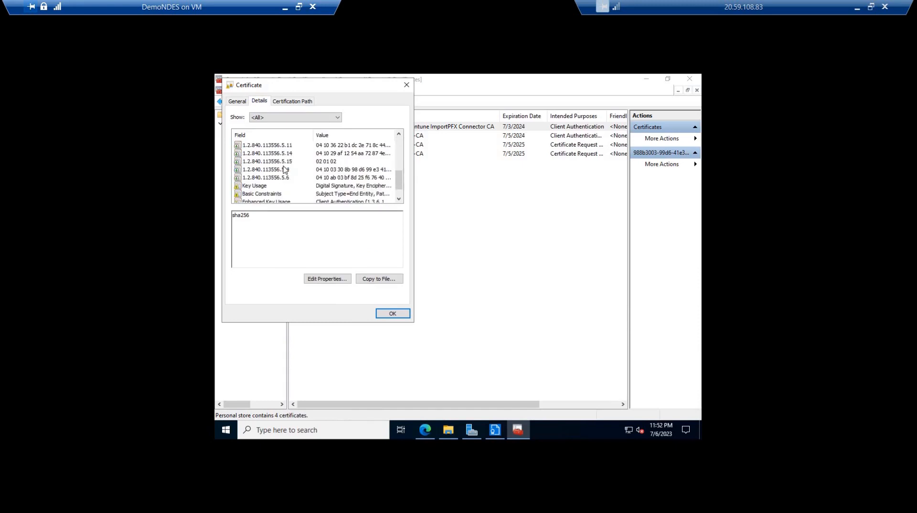
pyautogui.scroll(5, 350, 182)
pyautogui.click(352, 193)
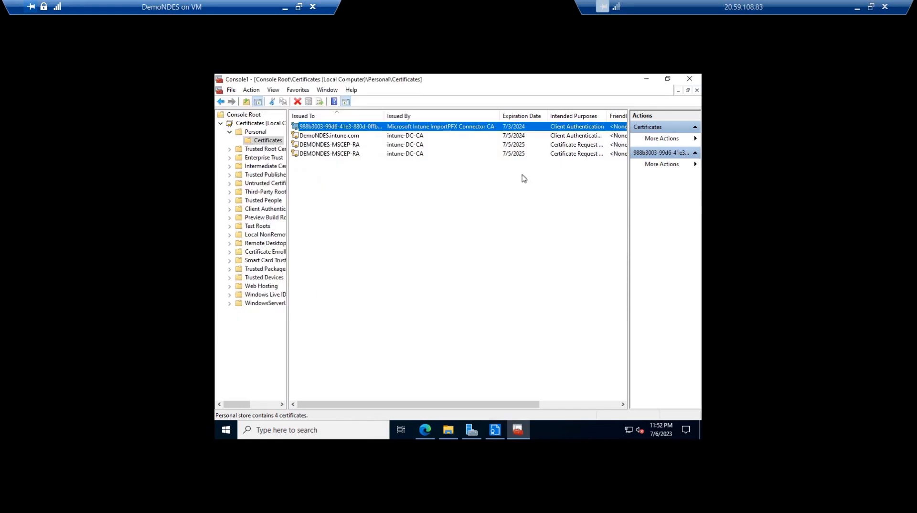
pyautogui.click(690, 79)
pyautogui.click(461, 272)
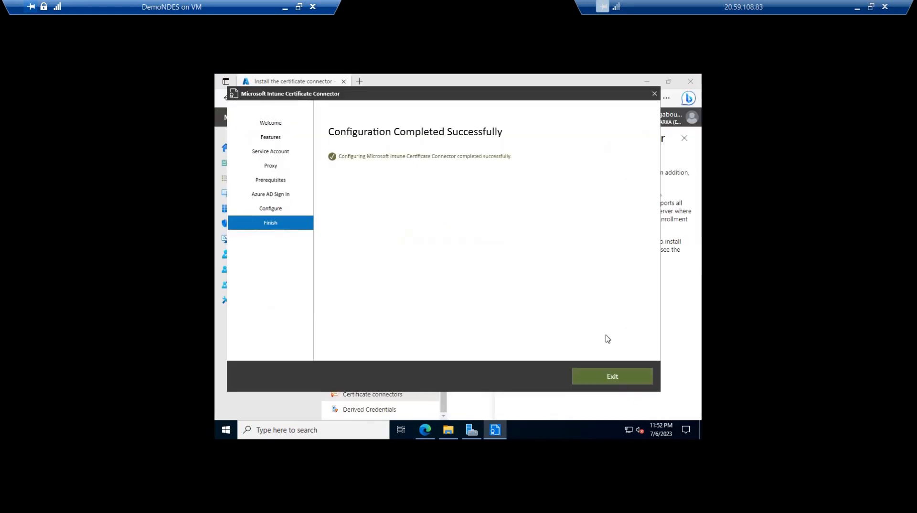
# Exit the connector configuration wizard and return to the Certificate connectors list, closing the Downloads folder and the connector installation pane
pyautogui.click(615, 377)
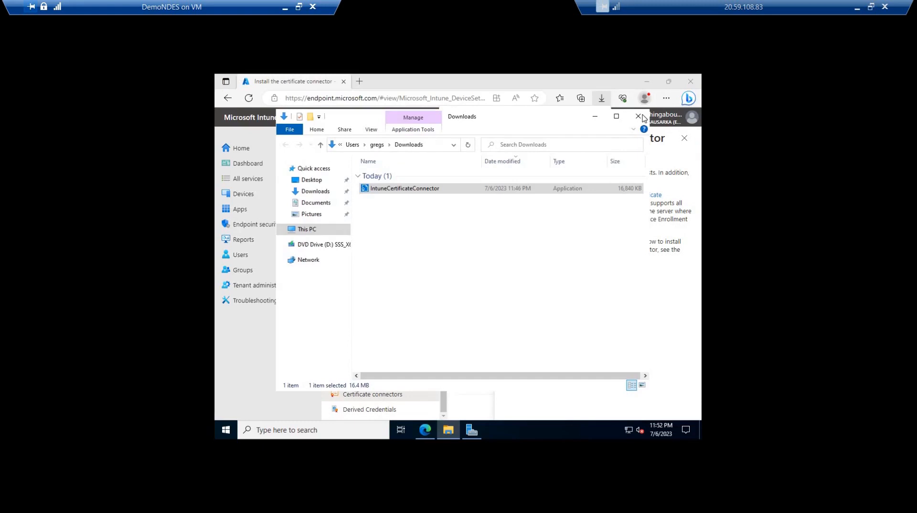
pyautogui.click(639, 116)
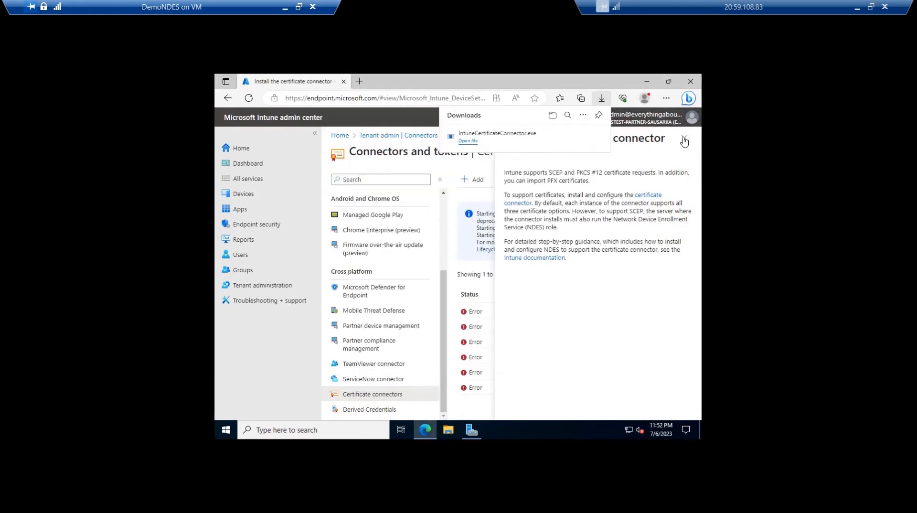
pyautogui.click(682, 138)
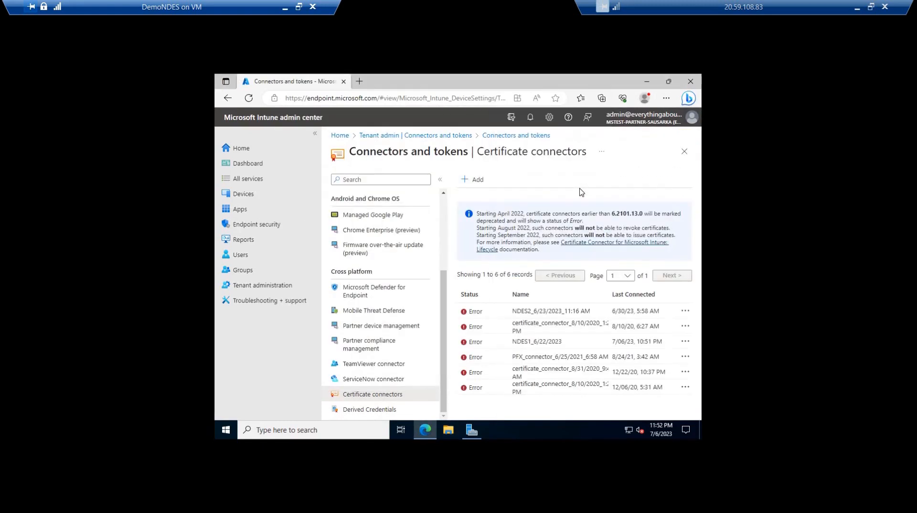
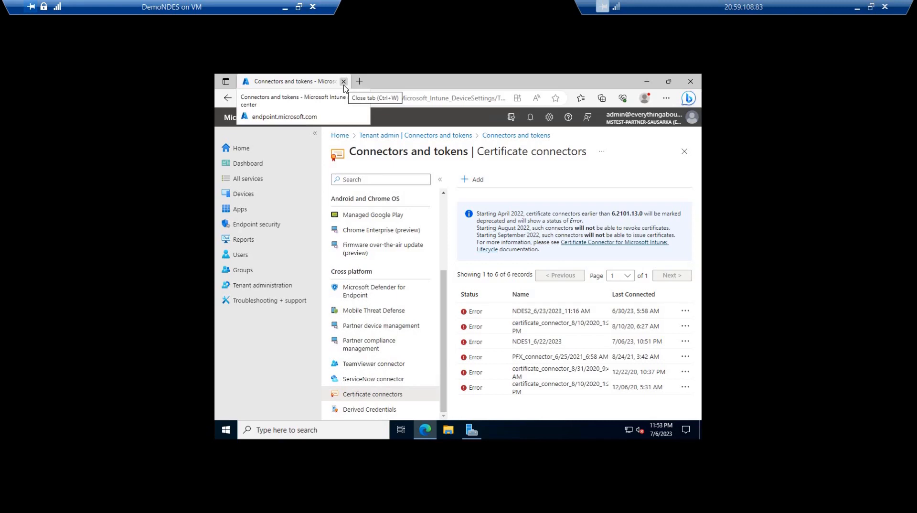
# Close the browser and Server Manager, and restart DemoNDES with the reason Other (Unplanned)
pyautogui.click(690, 81)
pyautogui.click(690, 80)
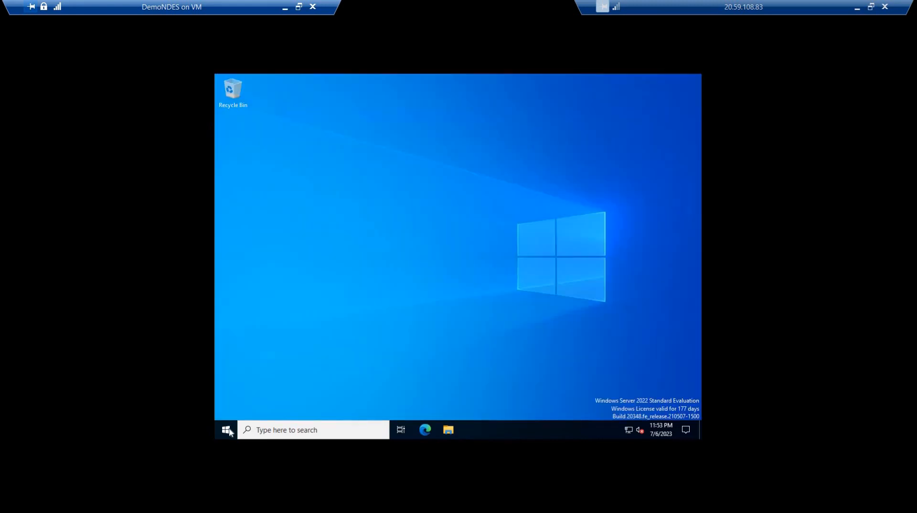
pyautogui.click(227, 430)
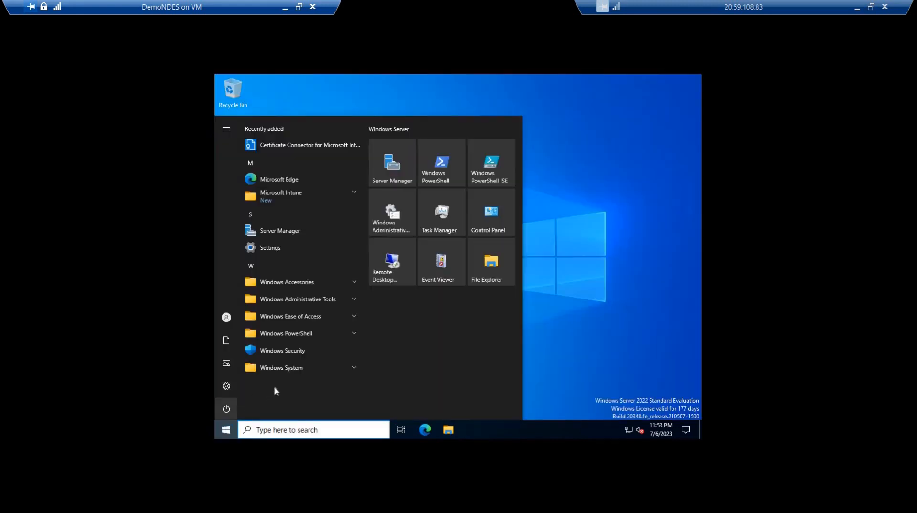
pyautogui.click(226, 409)
pyautogui.click(260, 385)
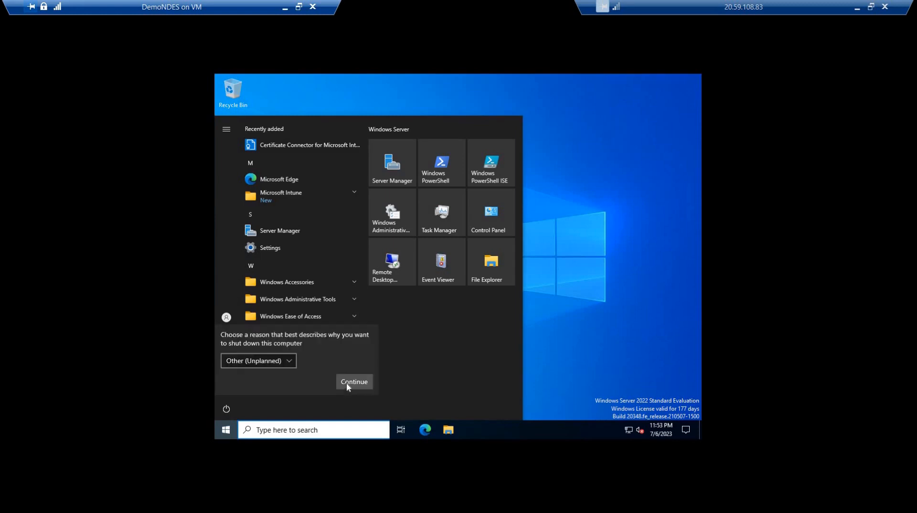
pyautogui.click(354, 382)
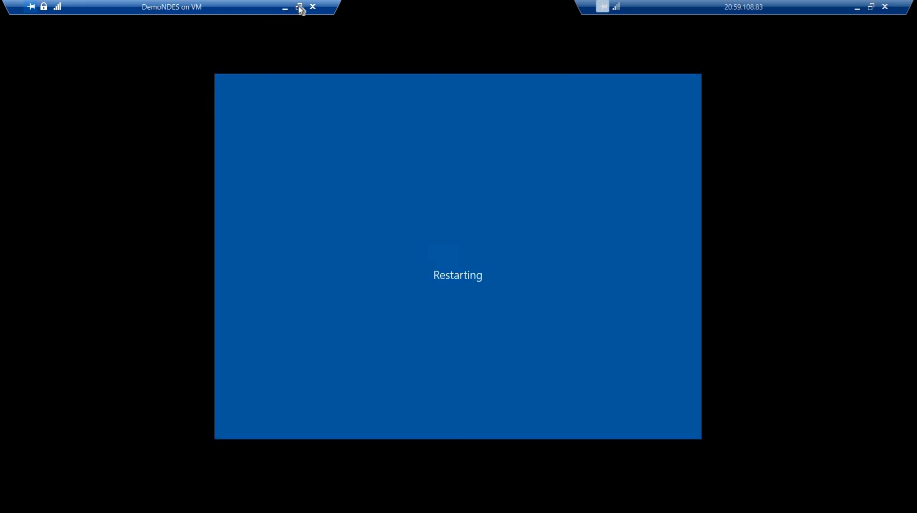
# Unlock the restarted DemoNDES virtual machine through its connection window and sign in with the account password
pyautogui.click(299, 7)
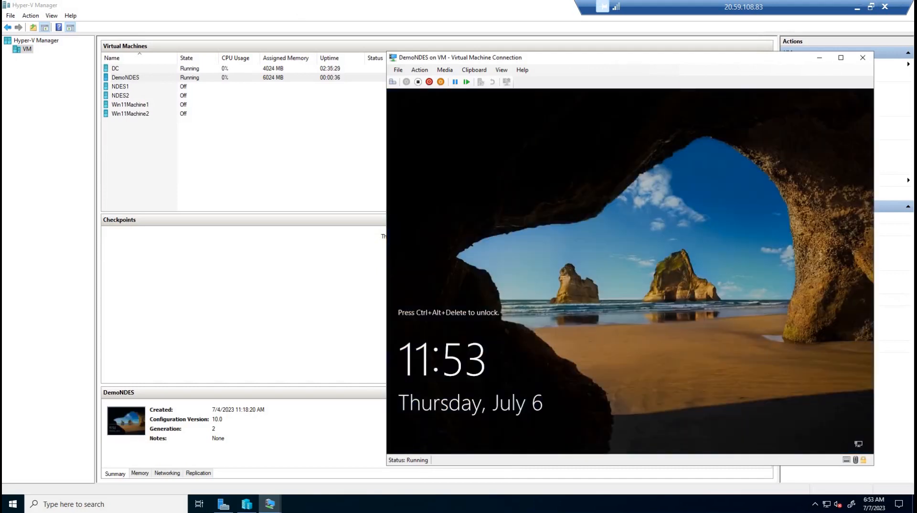
pyautogui.click(419, 69)
pyautogui.click(420, 82)
pyautogui.write('•••••••••••••')
pyautogui.press('Return')
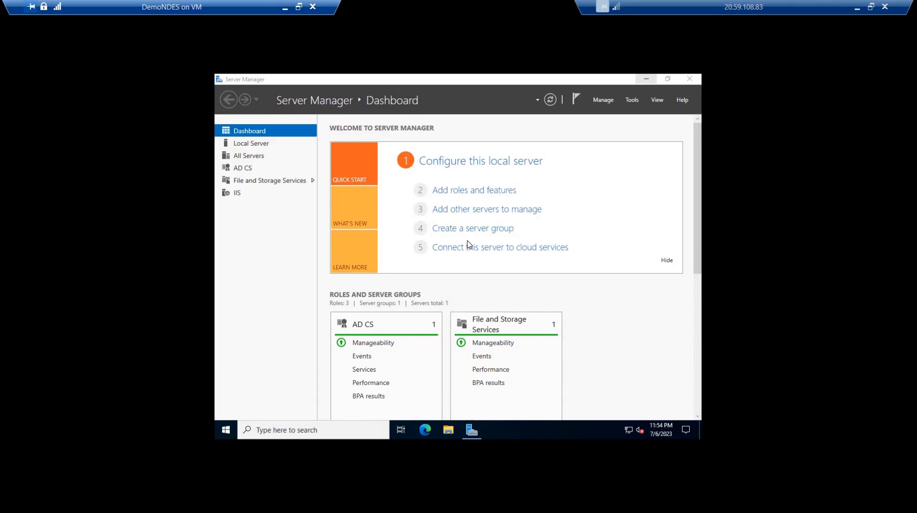
# Minimize Server Manager and open the Services console with services.msc
pyautogui.click(646, 79)
pyautogui.press('super+r')
pyautogui.write('services.msc')
pyautogui.press('Return')
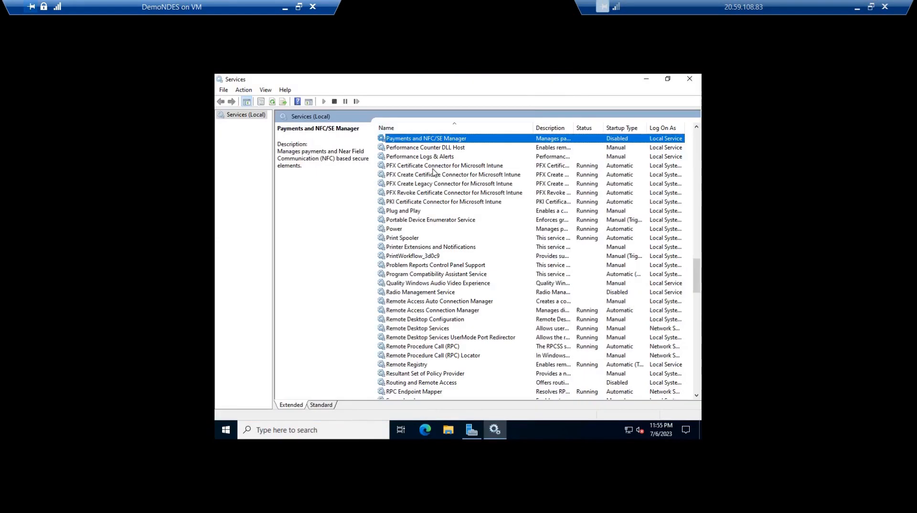
# Check the status and startup type of the PFX and PKI certificate connector services for Microsoft Intune, then close the Services console
pyautogui.click(433, 168)
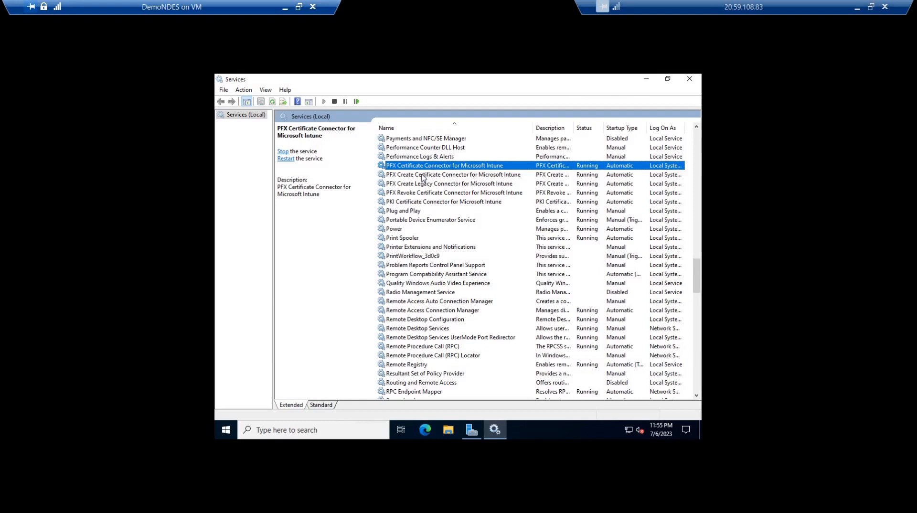
pyautogui.click(410, 200)
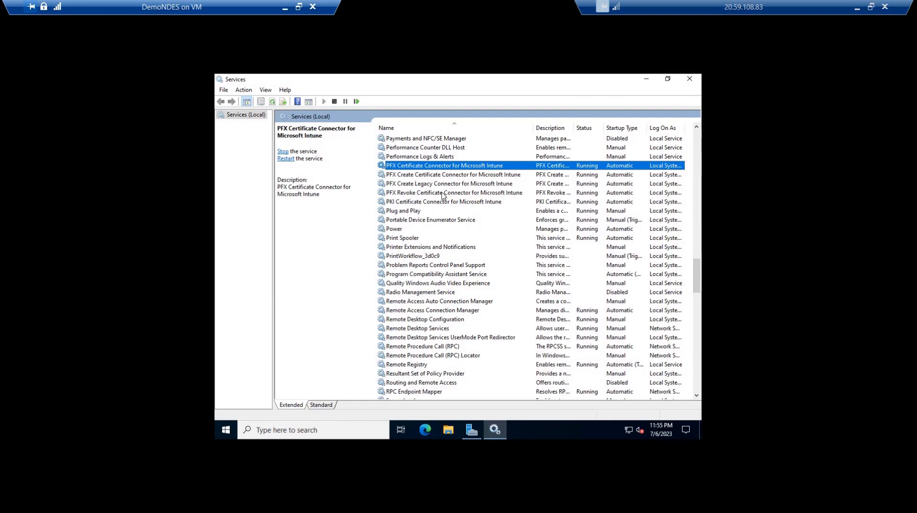
pyautogui.click(613, 168)
pyautogui.press('Down')
pyautogui.press('Down')
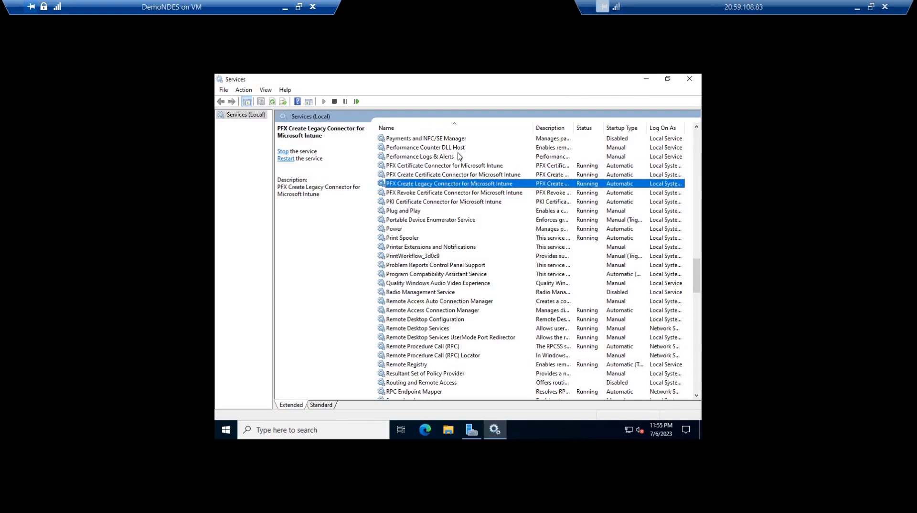
pyautogui.click(690, 79)
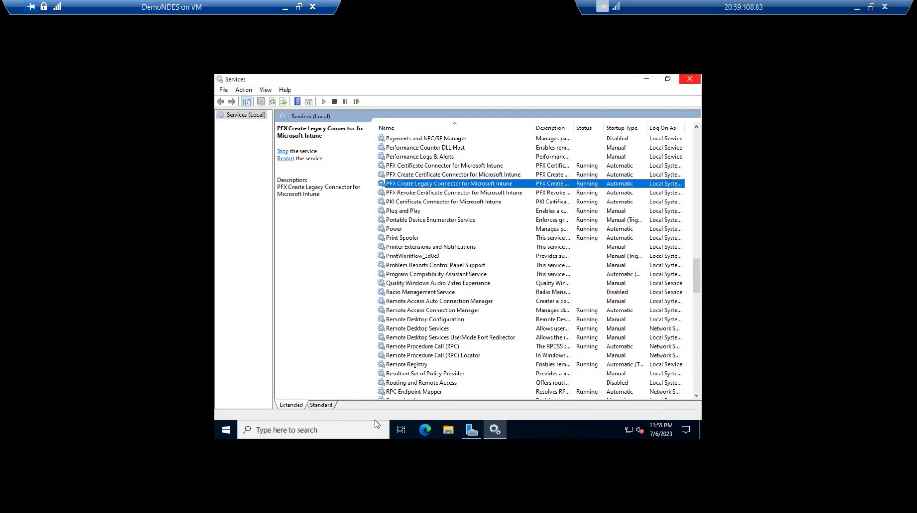
pyautogui.click(423, 428)
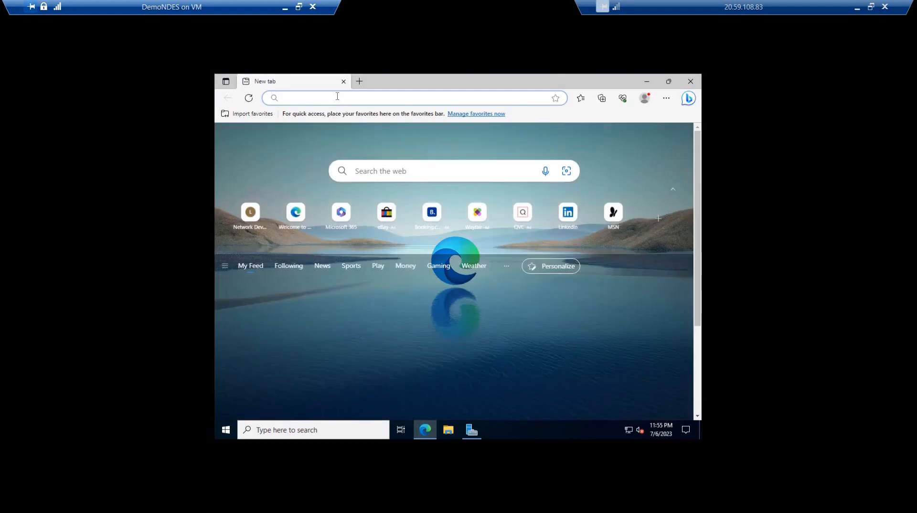
pyautogui.click(338, 96)
pyautogui.write('ht')
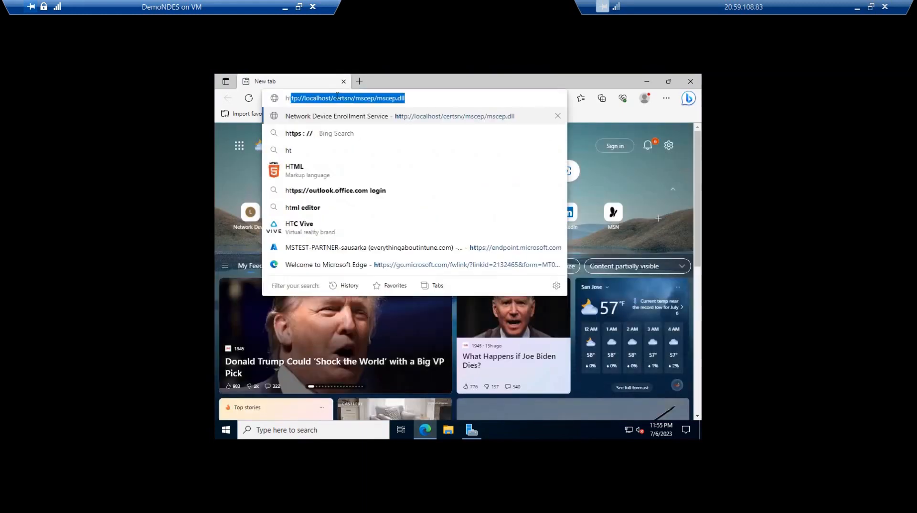
pyautogui.write('t')
pyautogui.press('Return')
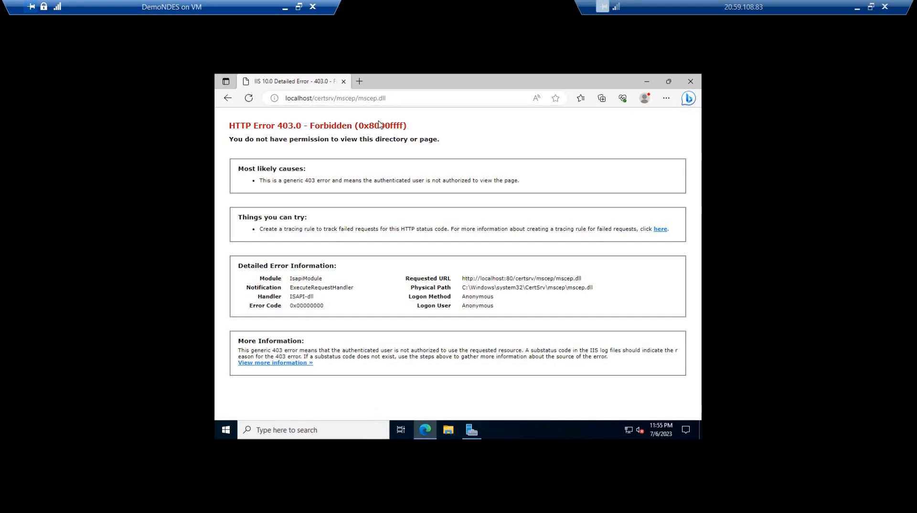
pyautogui.moveTo(407, 126); pyautogui.dragTo(234, 132)
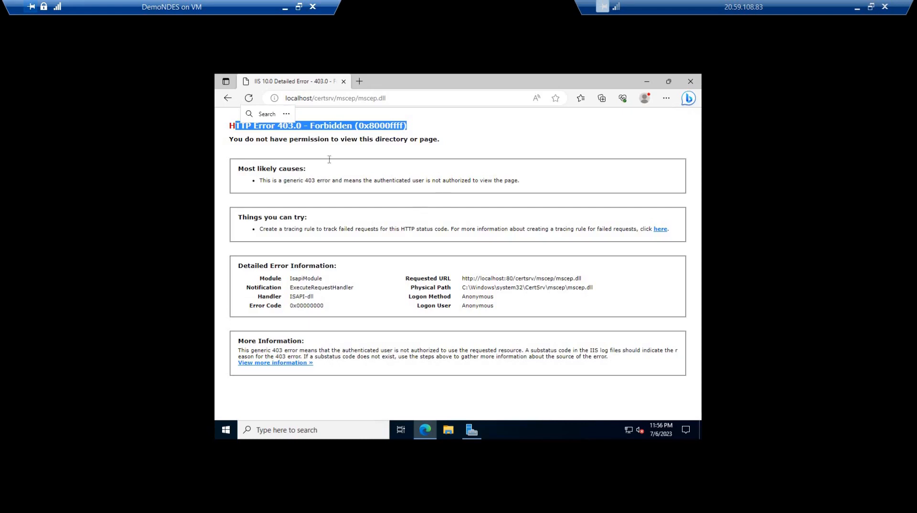
pyautogui.click(276, 124)
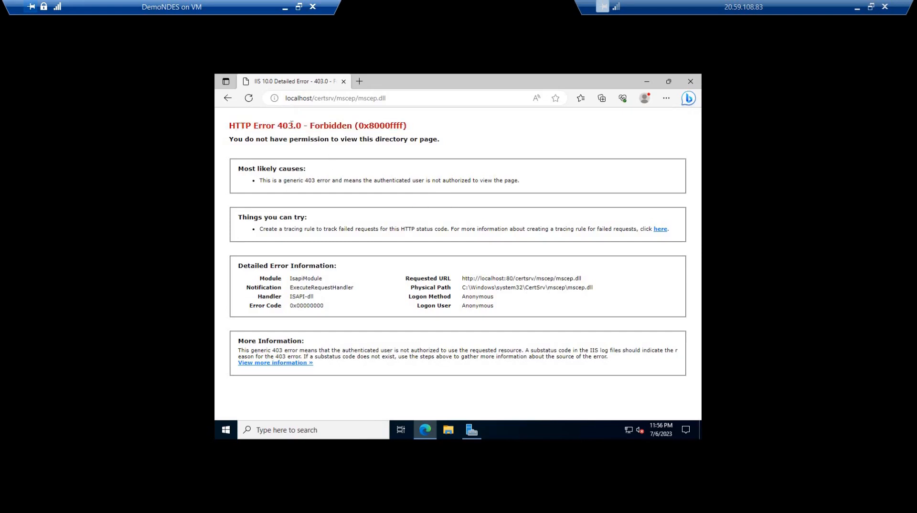
pyautogui.moveTo(276, 125); pyautogui.dragTo(395, 124)
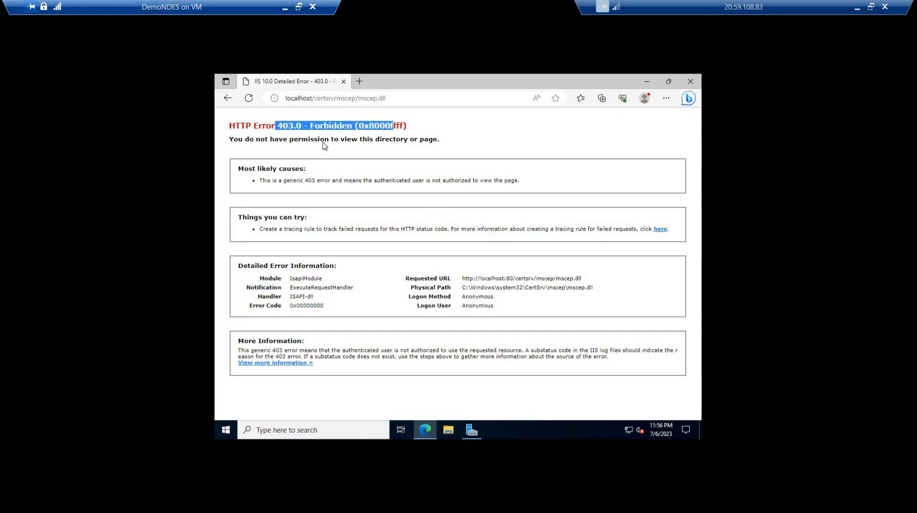
pyautogui.click(425, 143)
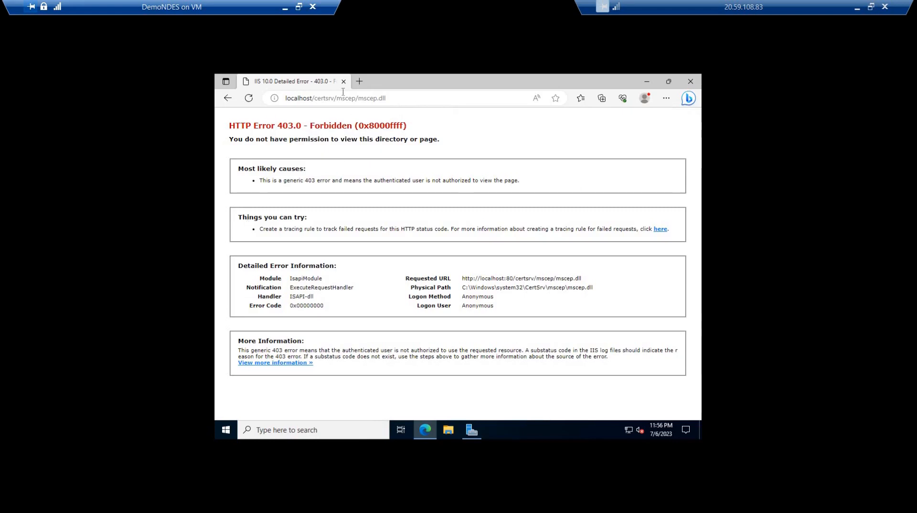
pyautogui.click(316, 99)
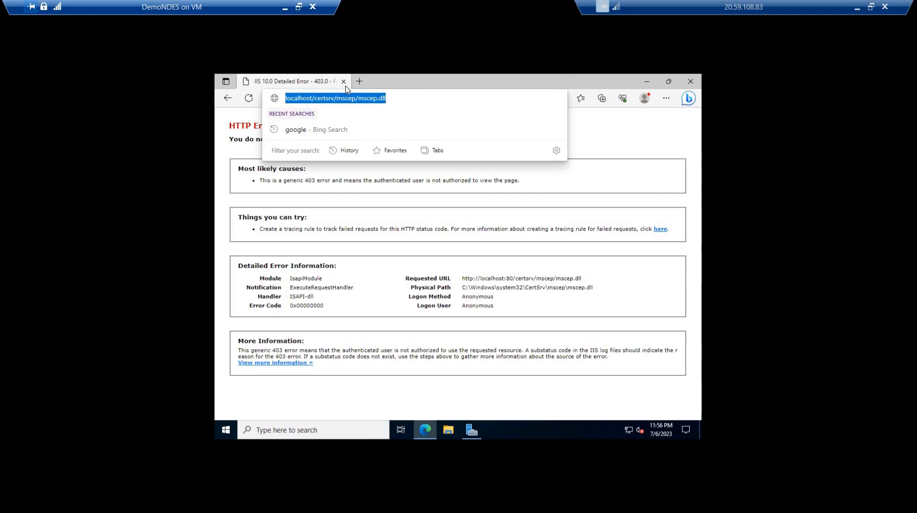
pyautogui.hotkey('ctrl', 'c')
pyautogui.hotkey('ctrl', 't')
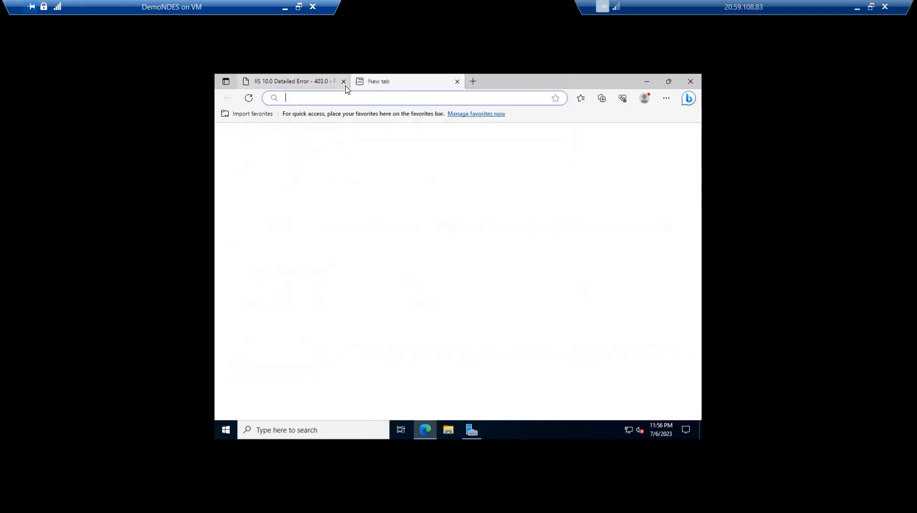
pyautogui.hotkey('ctrl', 'v')
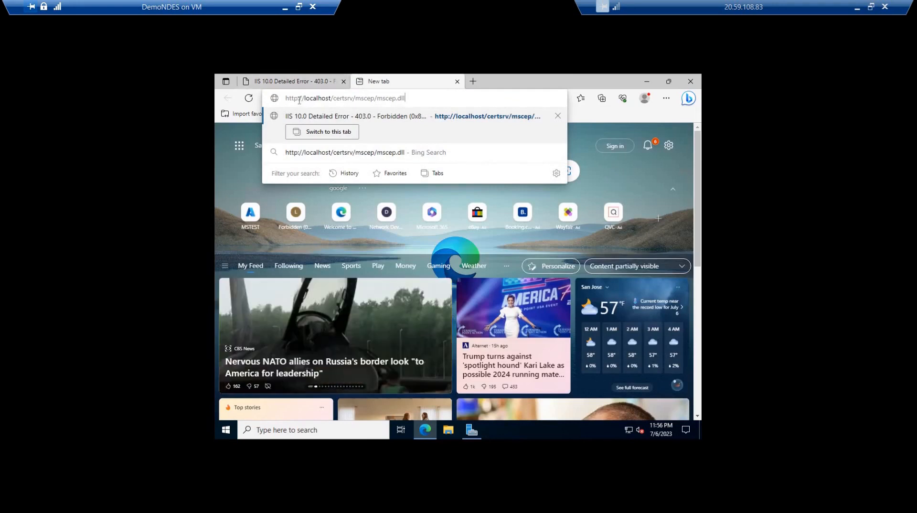
pyautogui.click(302, 101)
pyautogui.write('s')
pyautogui.press('Return')
pyautogui.click(334, 300)
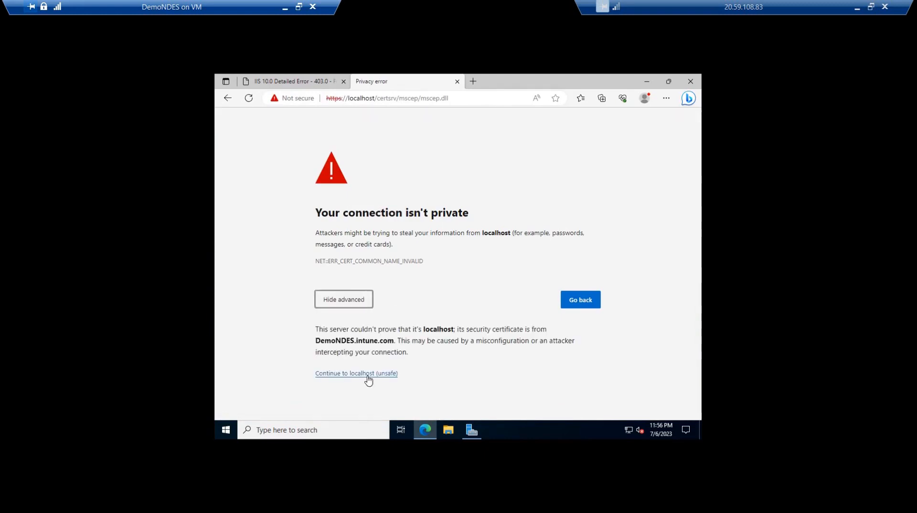
pyautogui.click(370, 375)
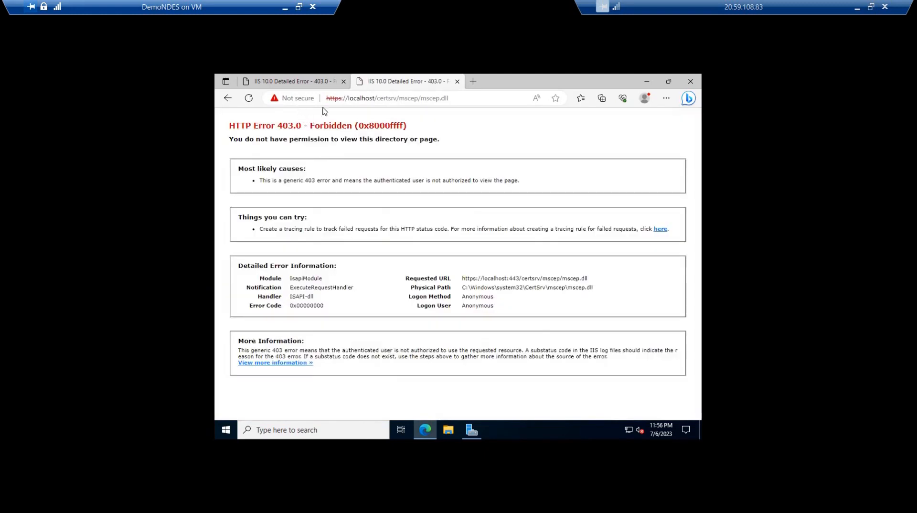
pyautogui.click(472, 83)
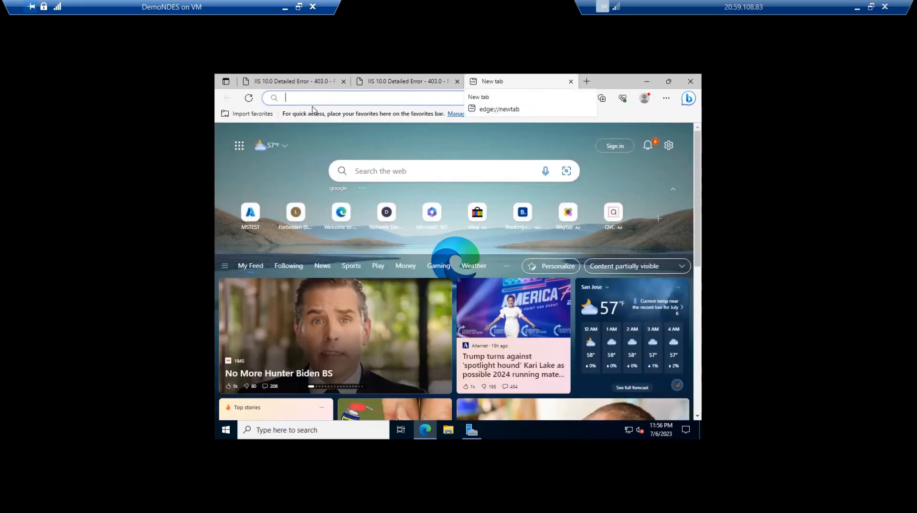
pyautogui.click(299, 97)
pyautogui.hotkey('ctrl', 'v')
pyautogui.press('Home')
pyautogui.press('Right')
pyautogui.press('Right')
pyautogui.press('Right')
pyautogui.press('Right')
pyautogui.write('s')
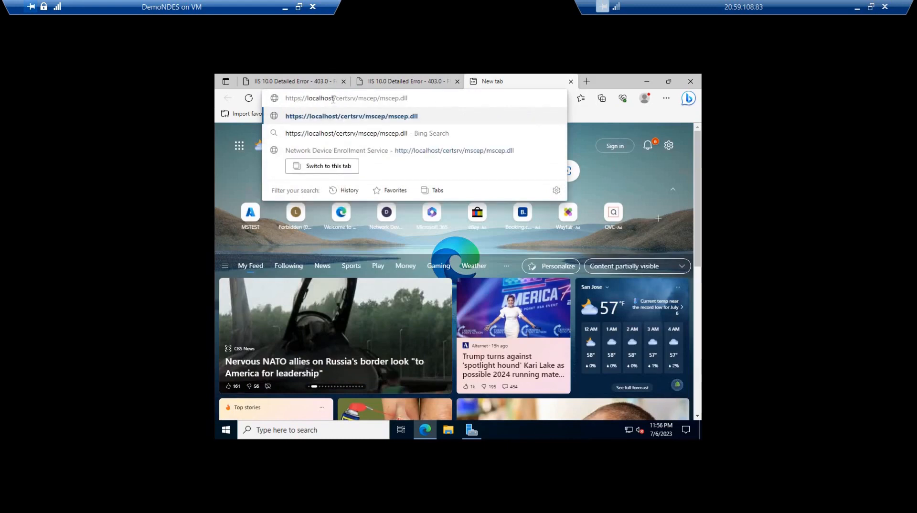
pyautogui.doubleClick(316, 98)
pyautogui.write('demondes.intune.com')
pyautogui.press('Return')
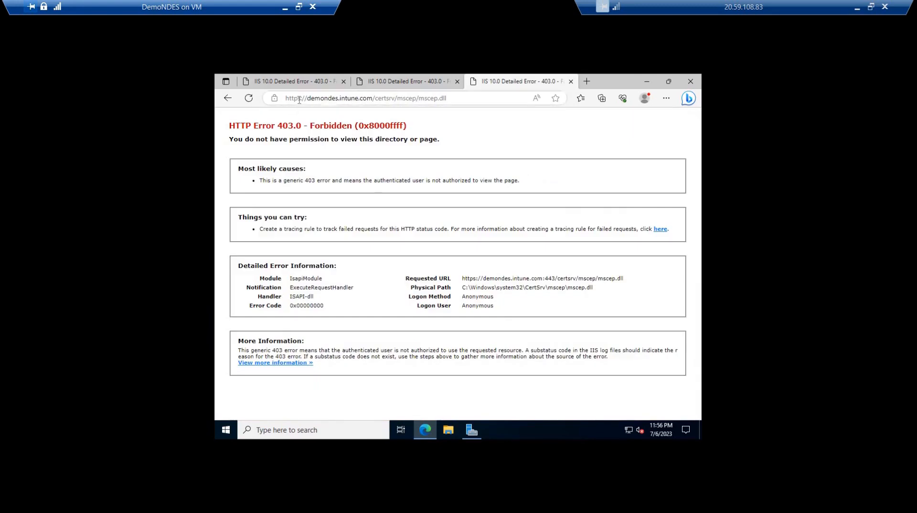
# Compare the responses of the HTTP localhost, HTTPS localhost and HTTPS demondes.intune.com pages, then minimize the browser
pyautogui.click(405, 83)
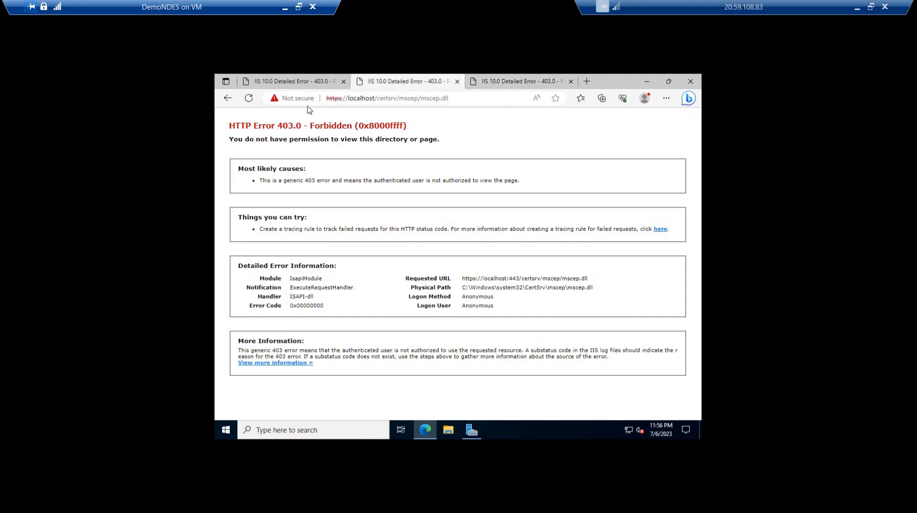
pyautogui.click(306, 85)
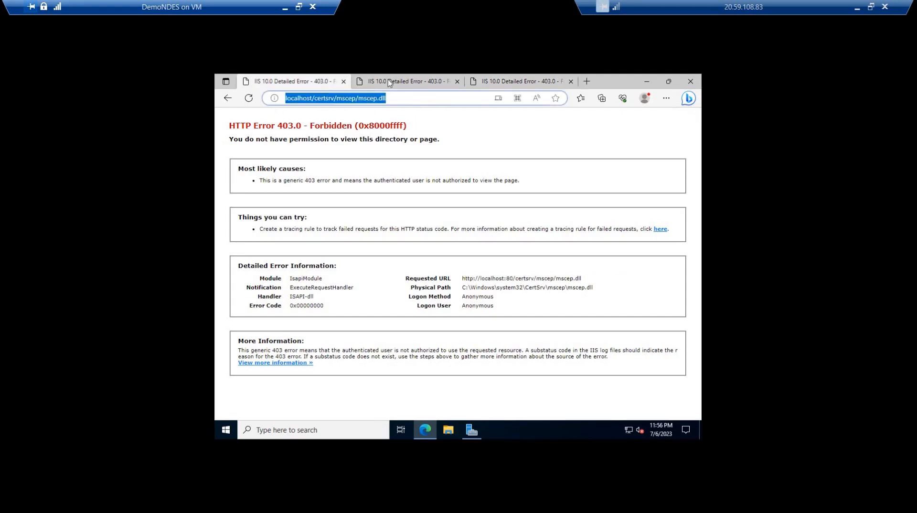
pyautogui.click(494, 84)
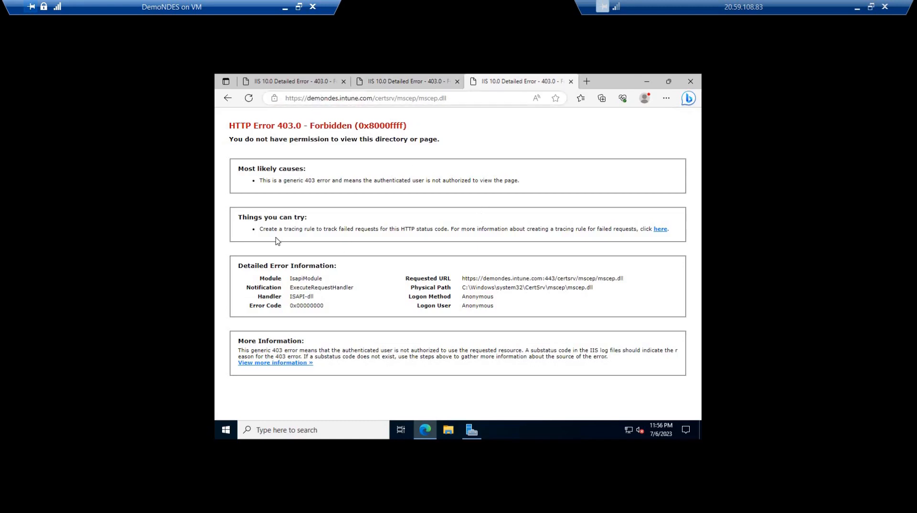
pyautogui.click(647, 82)
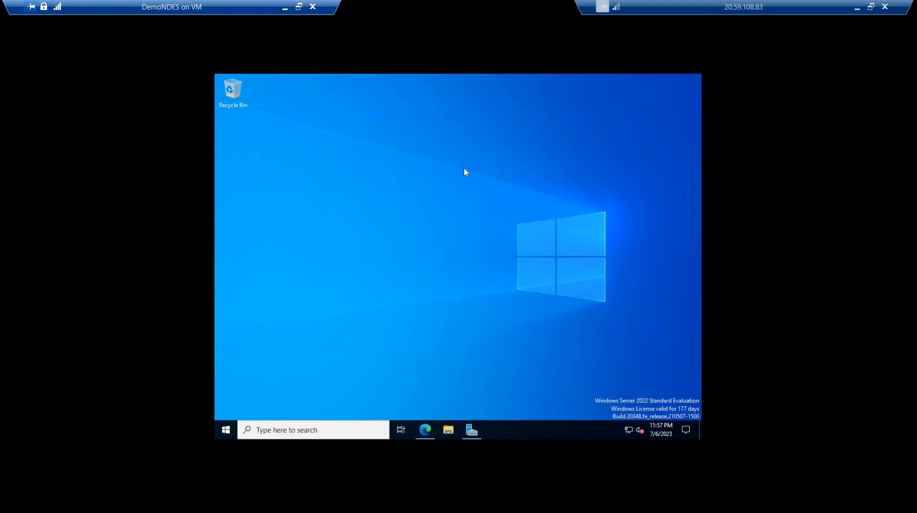
# Open Event Viewer with the eventvwr command and maximize its window
pyautogui.press('super+r')
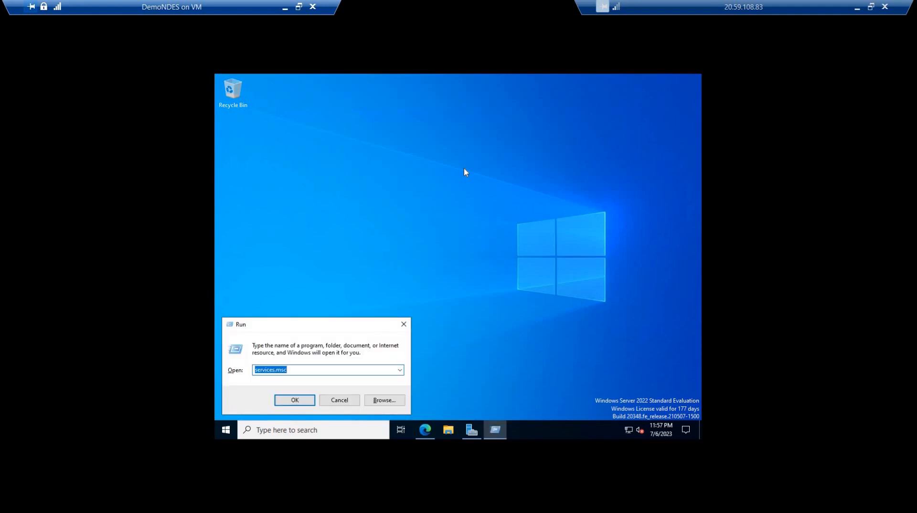
pyautogui.write('eventvwr')
pyautogui.press('Return')
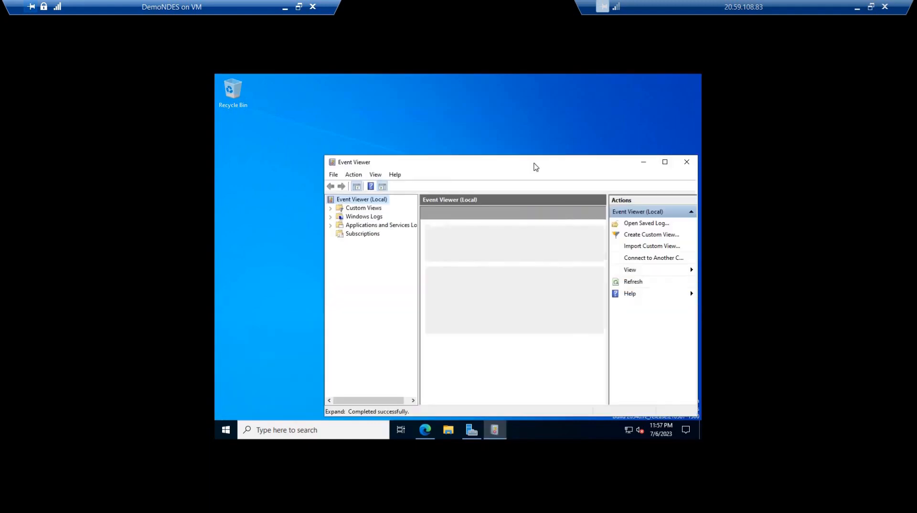
pyautogui.press('super+Up')
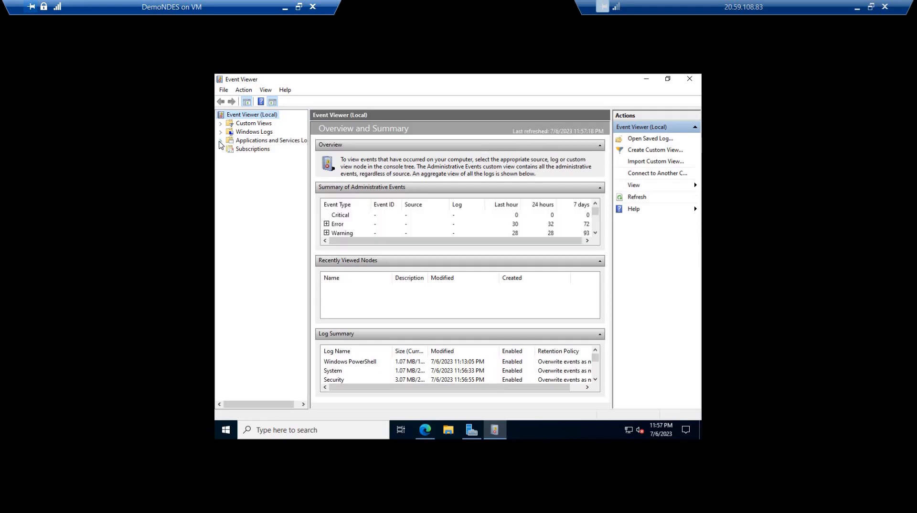
# Expand Applications and Services Logs > Microsoft > Intune > CertificateConnectors to list the connector's Admin and Operational logs
pyautogui.click(220, 140)
pyautogui.click(230, 175)
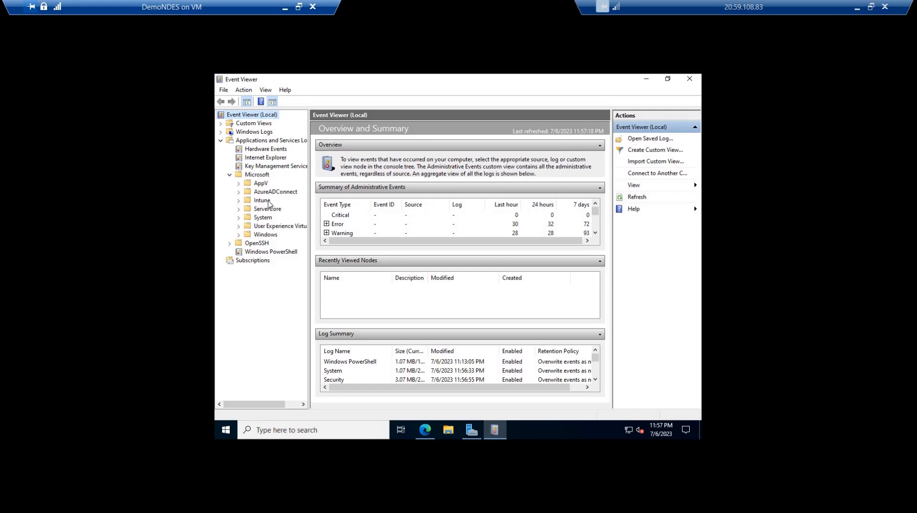
pyautogui.doubleClick(241, 202)
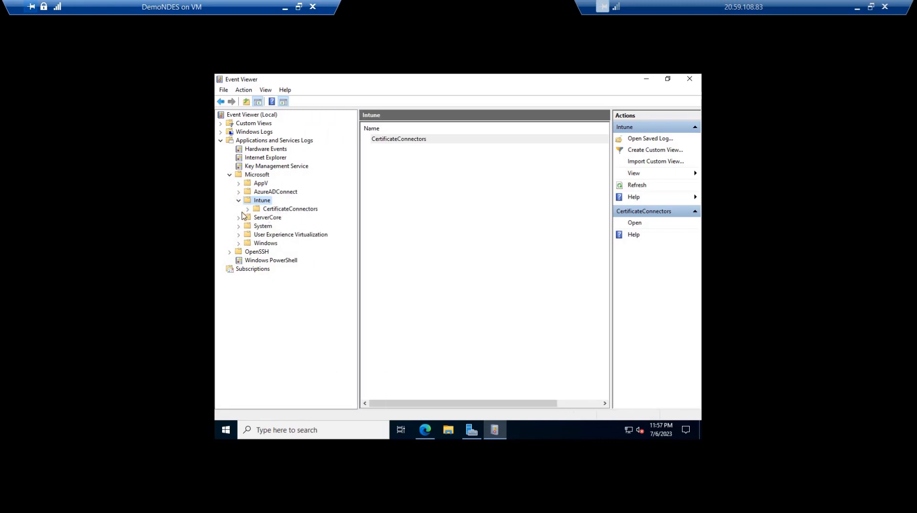
pyautogui.doubleClick(284, 210)
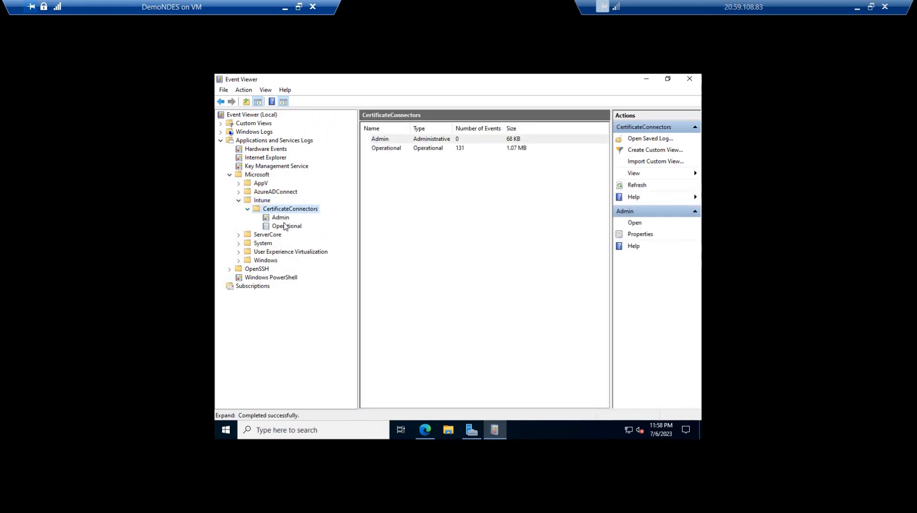
# Check the CertificateConnectors Admin log and compare it with the Operational log
pyautogui.press('Down')
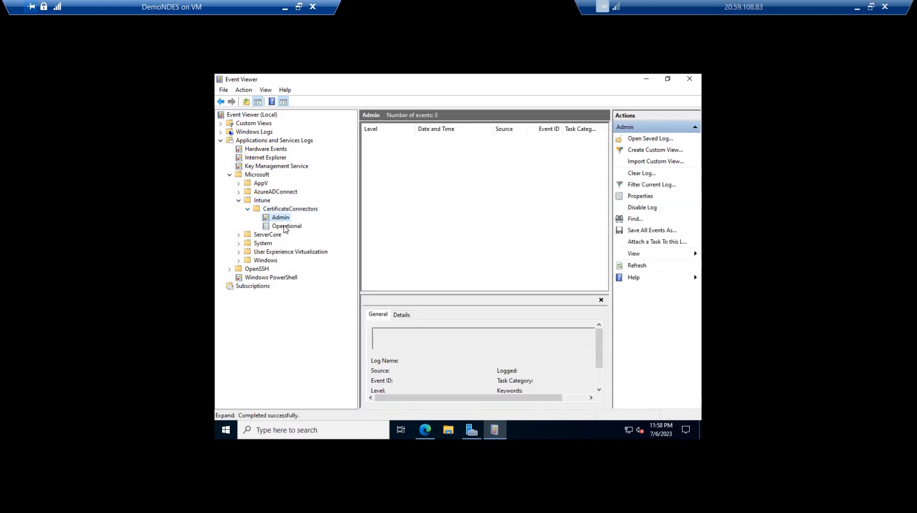
pyautogui.click(285, 227)
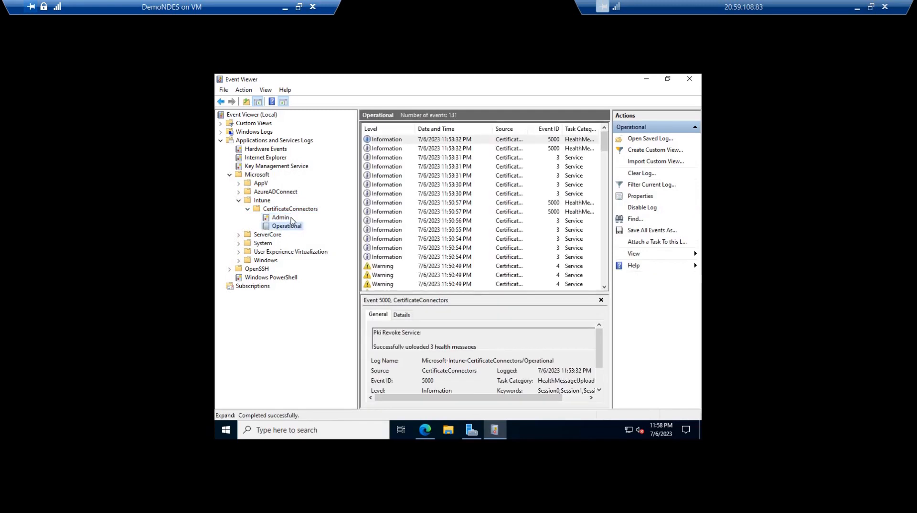
pyautogui.press('Up')
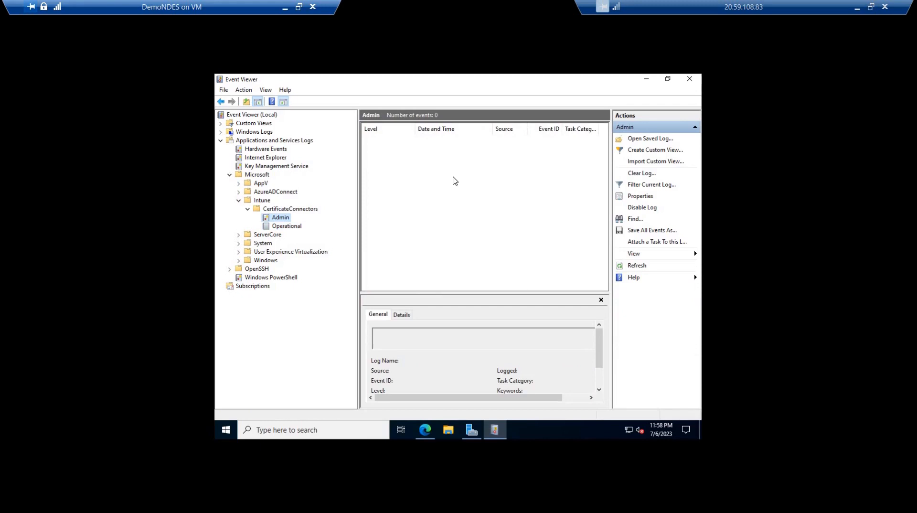
pyautogui.click(289, 228)
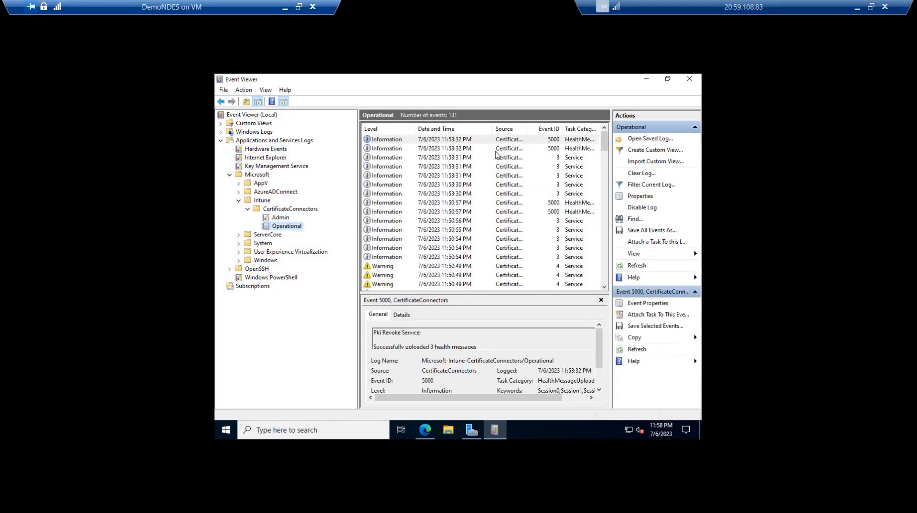
# Examine the Operational log's event messages from the oldest errors and warnings up to the newest entries
pyautogui.click(591, 149)
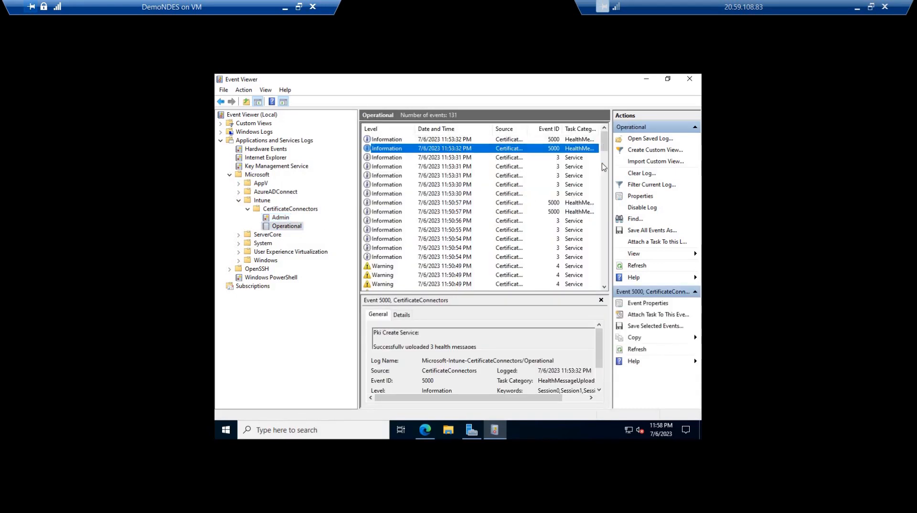
pyautogui.scroll(-10, 552, 286)
pyautogui.click(553, 285)
pyautogui.press('Up')
pyautogui.press('Up')
pyautogui.press('Up')
pyautogui.press('Up')
pyautogui.press('Up')
pyautogui.press('Up')
pyautogui.press('Up')
pyautogui.press('Up')
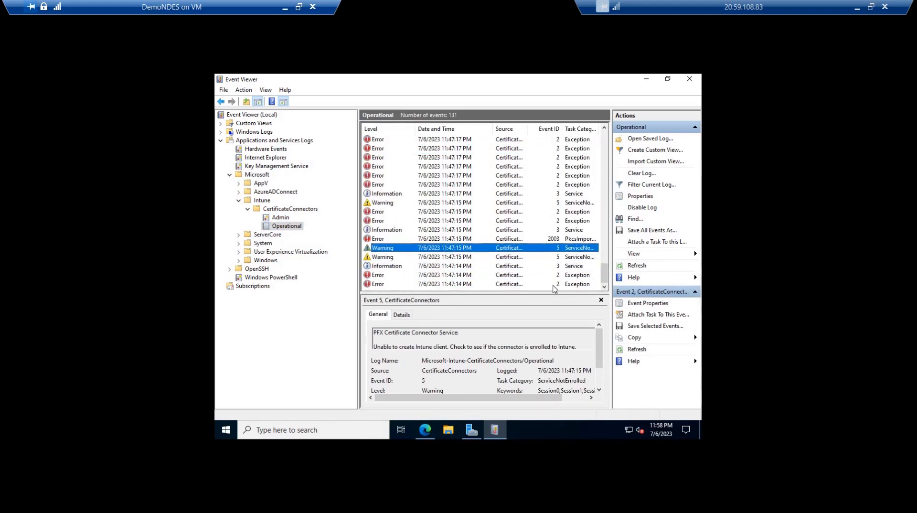
pyautogui.press('Up')
pyautogui.press('Up')
pyautogui.press('Up')
pyautogui.press('Up')
pyautogui.press('Up')
pyautogui.press('Up')
pyautogui.press('Up')
pyautogui.press('Up')
pyautogui.press('Up')
pyautogui.press('Up')
pyautogui.press('Up')
pyautogui.press('Up')
pyautogui.press('Up')
pyautogui.press('Up')
pyautogui.press('Up')
pyautogui.press('Up')
pyautogui.press('Up')
pyautogui.press('Up')
pyautogui.press('Up')
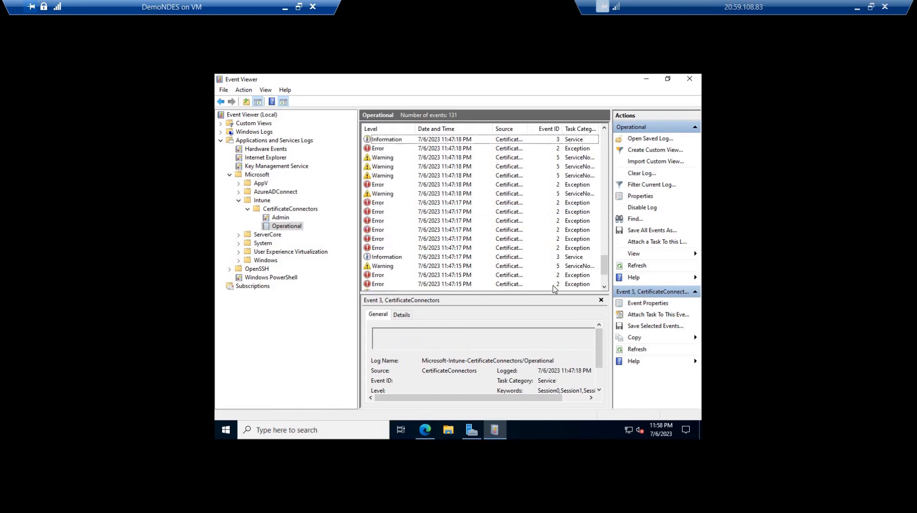
pyautogui.press('Up')
pyautogui.press('Up')
pyautogui.press('Up')
pyautogui.press('Up')
pyautogui.press('Up')
pyautogui.press('Up')
pyautogui.press('Up')
pyautogui.press('Up')
pyautogui.press('Up')
pyautogui.press('Up')
pyautogui.press('Up')
pyautogui.press('Up')
pyautogui.press('Up')
pyautogui.press('Up')
pyautogui.press('Up')
pyautogui.press('Up')
pyautogui.press('Up')
pyautogui.press('Up')
pyautogui.press('Up')
pyautogui.press('Up')
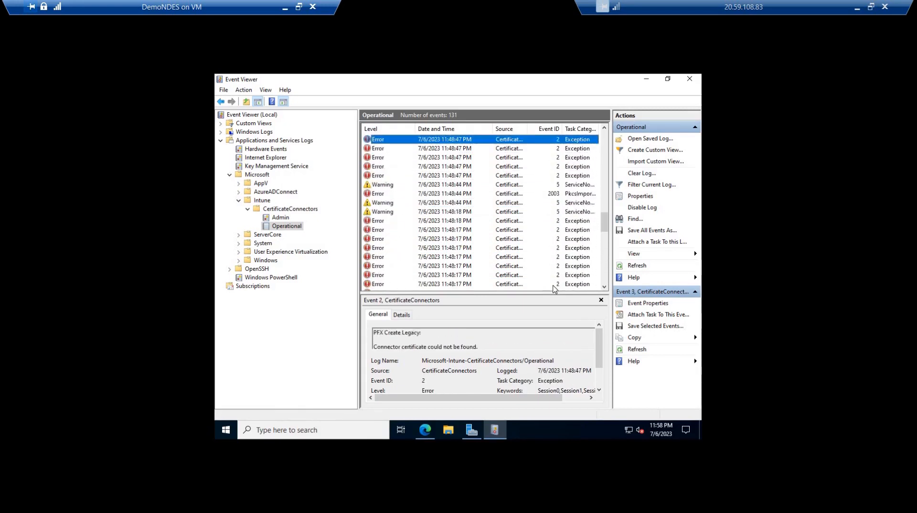
pyautogui.press('Up')
pyautogui.press('Up')
pyautogui.press('Up')
pyautogui.press('Up')
pyautogui.press('Up')
pyautogui.press('Up')
pyautogui.press('Up')
pyautogui.press('Up')
pyautogui.press('Up')
pyautogui.press('Up')
pyautogui.press('Up')
pyautogui.press('Up')
pyautogui.press('Up')
pyautogui.press('Up')
pyautogui.press('Up')
pyautogui.press('Up')
pyautogui.press('Up')
pyautogui.press('Up')
pyautogui.press('Up')
pyautogui.press('Up')
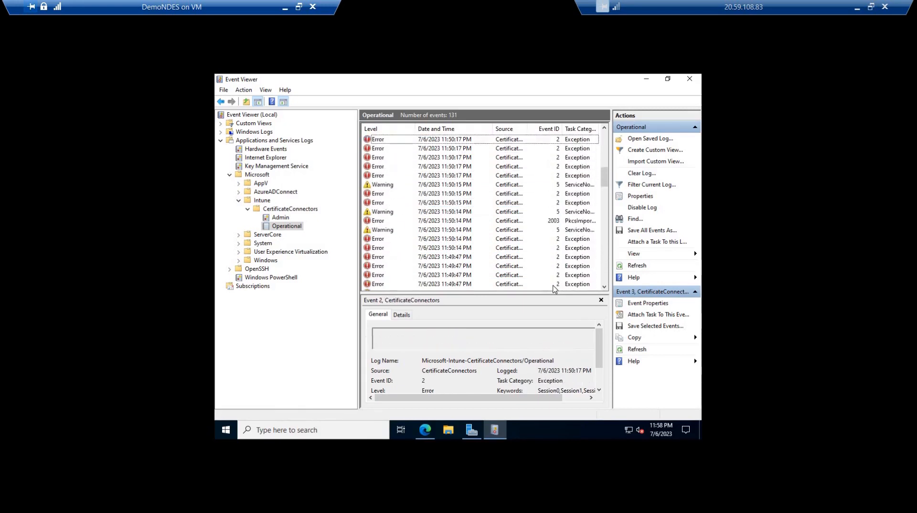
pyautogui.press('Up')
pyautogui.press('Up')
pyautogui.press('Up')
pyautogui.press('Up')
pyautogui.press('Up')
pyautogui.press('Up')
pyautogui.press('Up')
pyautogui.press('Up')
pyautogui.press('Up')
pyautogui.press('Up')
pyautogui.press('Up')
pyautogui.press('Up')
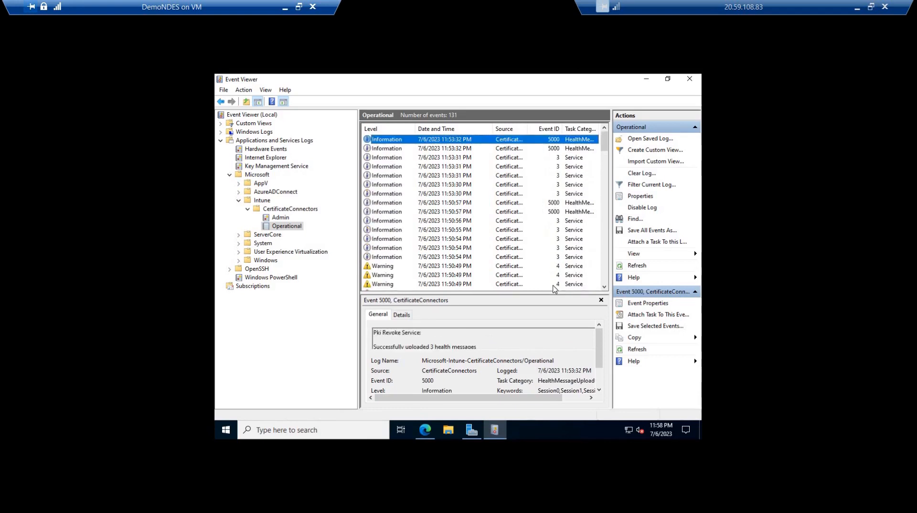
# Read the newest Operational events about the connector's service starts and health message uploads
pyautogui.press('Down')
pyautogui.press('Down')
pyautogui.press('Down')
pyautogui.press('Down')
pyautogui.press('Down')
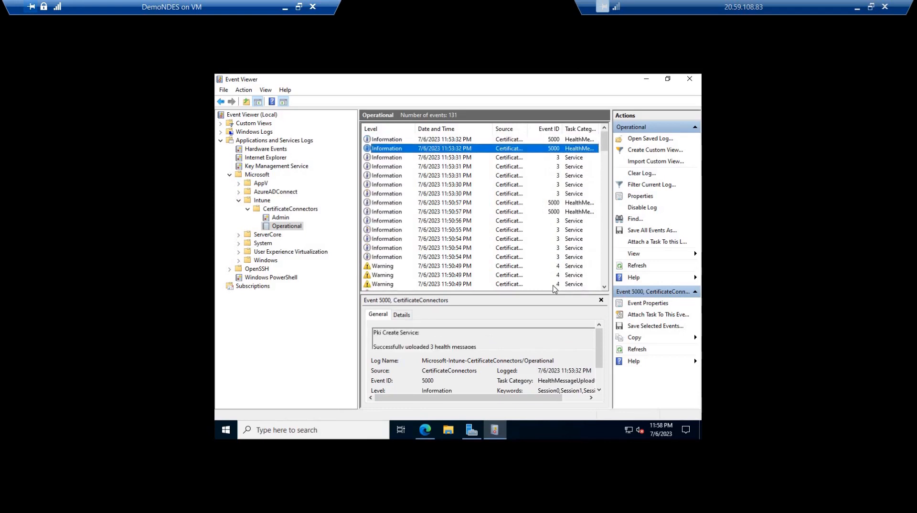
pyautogui.press('Up')
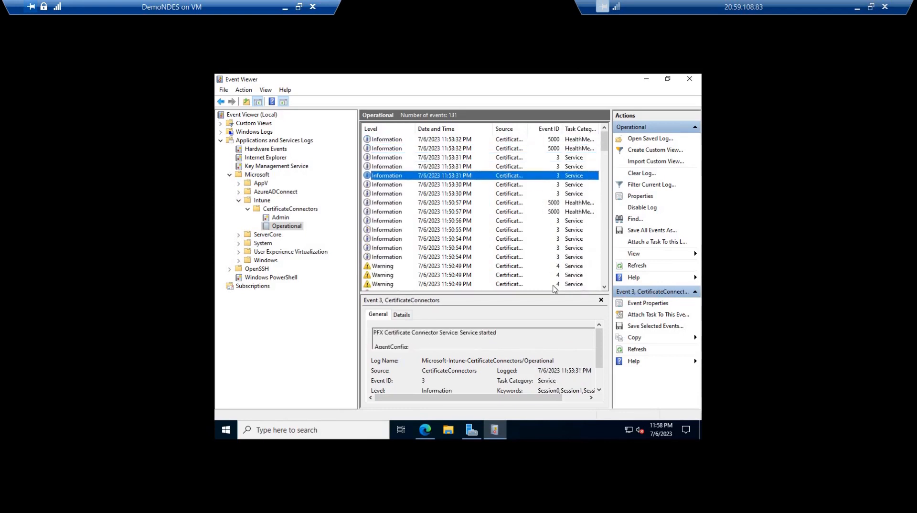
pyautogui.press('Up')
pyautogui.press('Up')
pyautogui.press('Up')
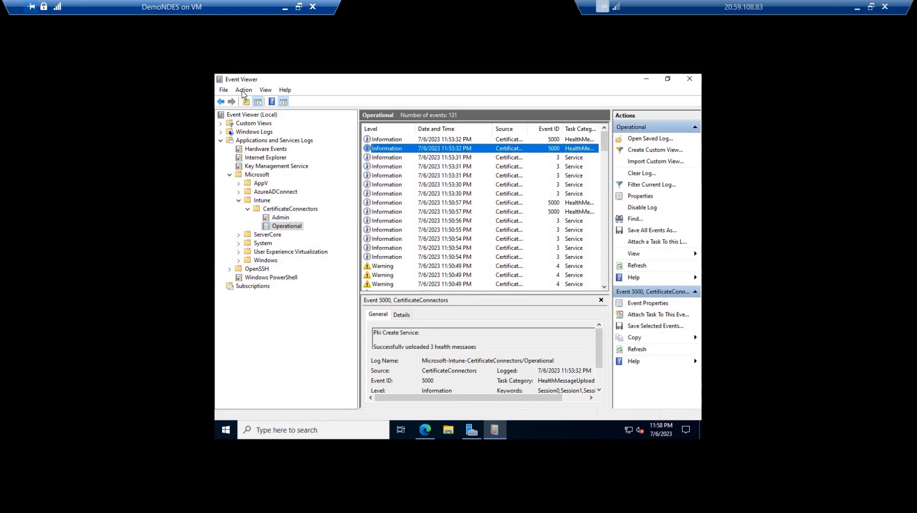
# Show the analytic and debug logs, and view the CertificateConnectors Debug log before closing Event Viewer
pyautogui.click(264, 91)
pyautogui.click(287, 222)
pyautogui.click(286, 218)
pyautogui.click(267, 90)
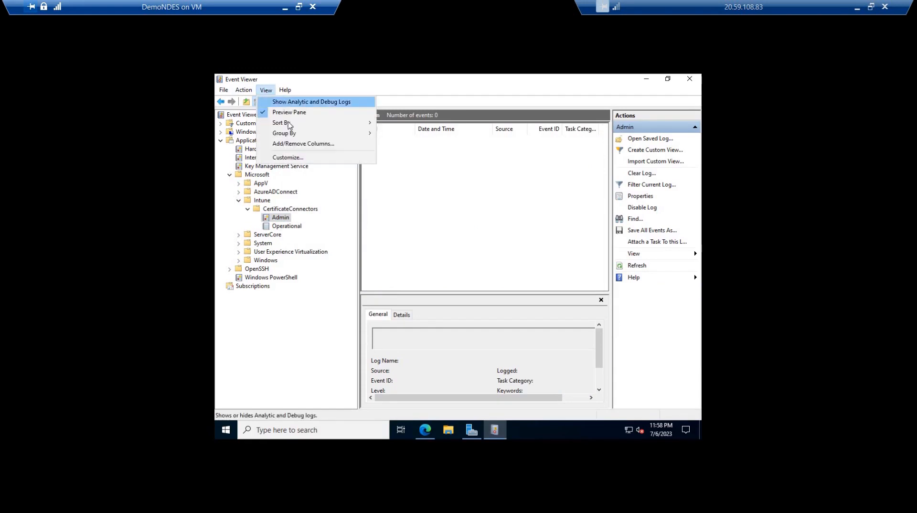
pyautogui.click(285, 102)
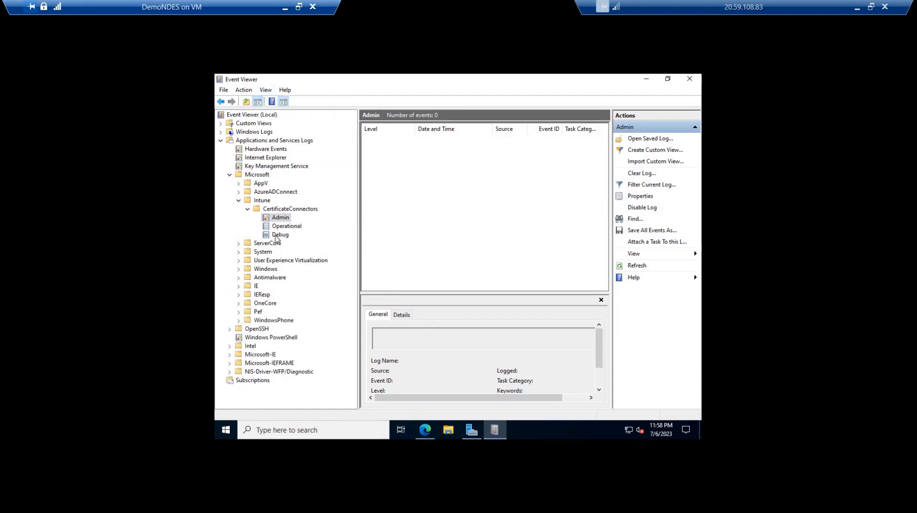
pyautogui.click(277, 236)
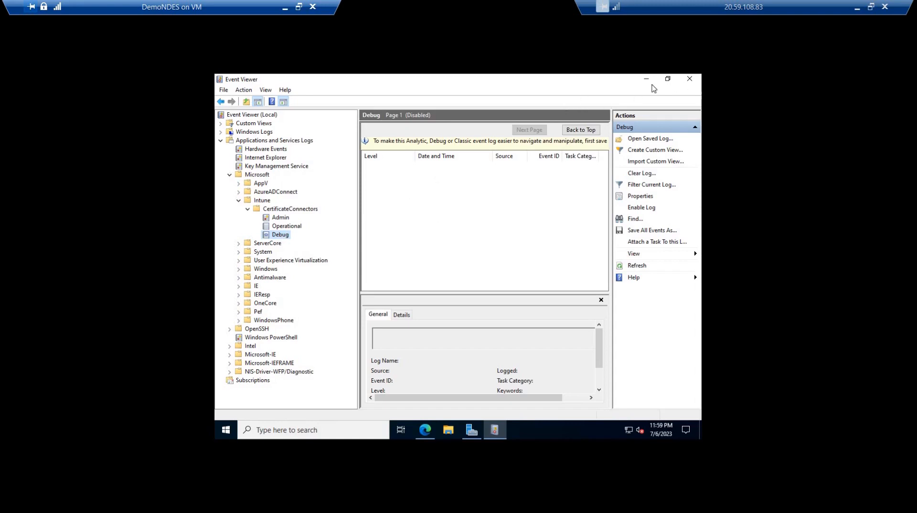
pyautogui.click(690, 79)
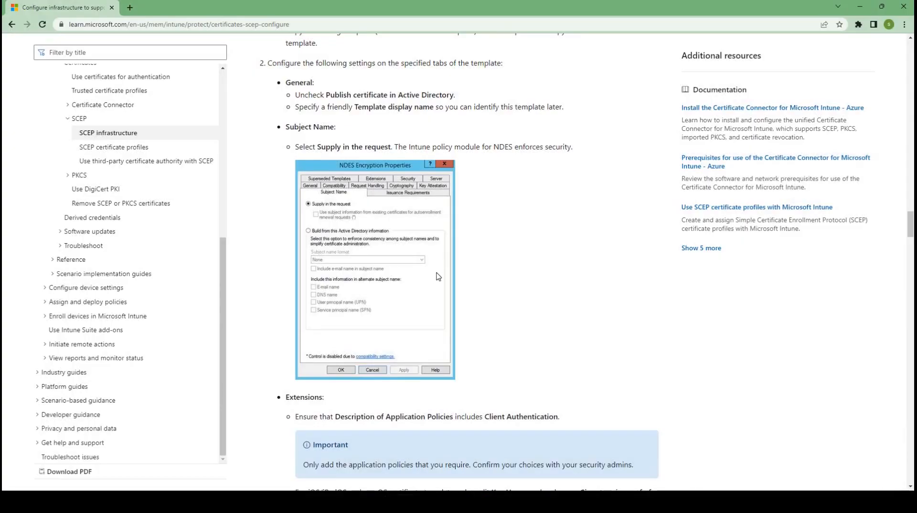
# Review the SCEP infrastructure article from its beginning through internet publishing of NDES, certificate requirements and the Android Enterprise PIN requirement
pyautogui.scroll(20, 438, 277)
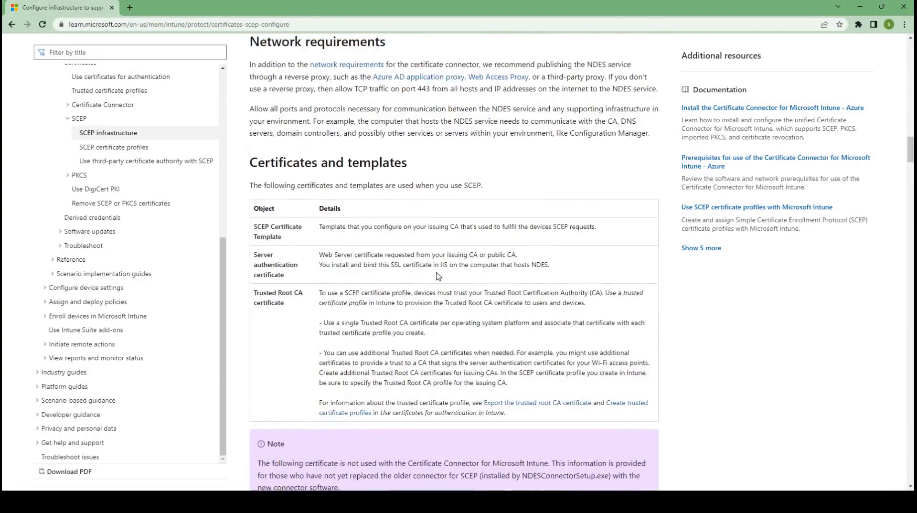
pyautogui.scroll(20, 438, 276)
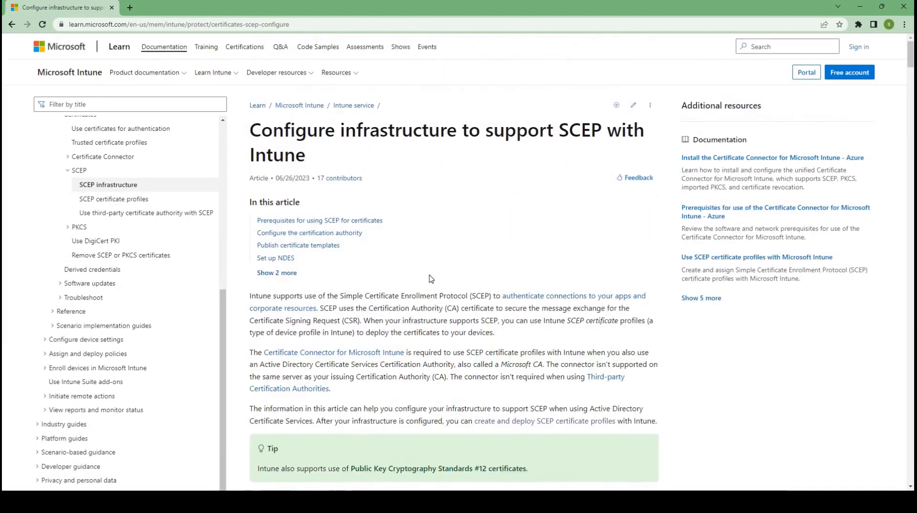
pyautogui.scroll(-20, 434, 273)
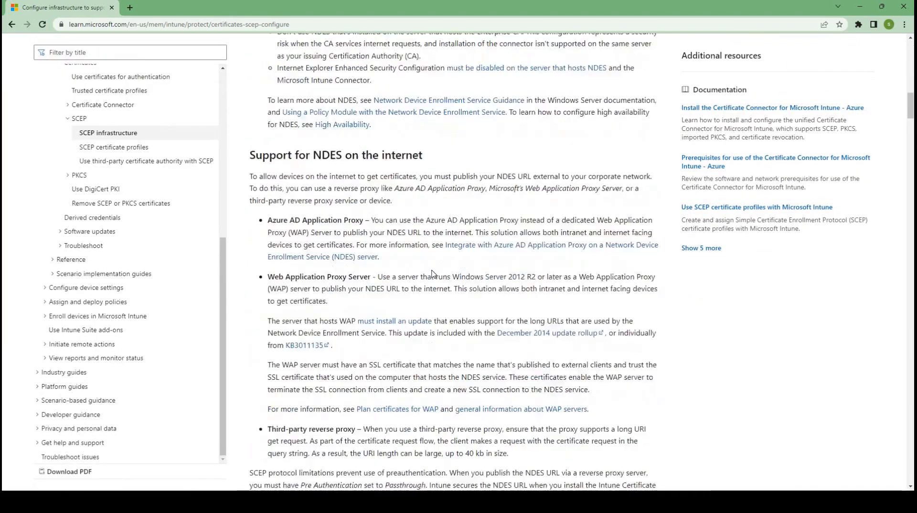
pyautogui.scroll(-8, 434, 274)
pyautogui.scroll(-5, 433, 272)
pyautogui.scroll(5, 432, 270)
pyautogui.scroll(-15, 432, 271)
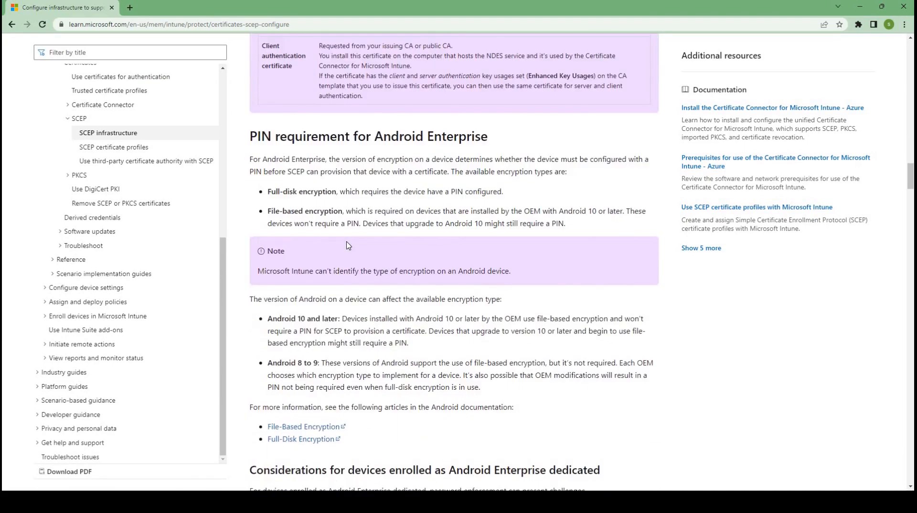
# Review the article's SCEP, client and server certificate template settings, revocation permissions and template validity period
pyautogui.scroll(-6, 349, 246)
pyautogui.scroll(-14, 374, 185)
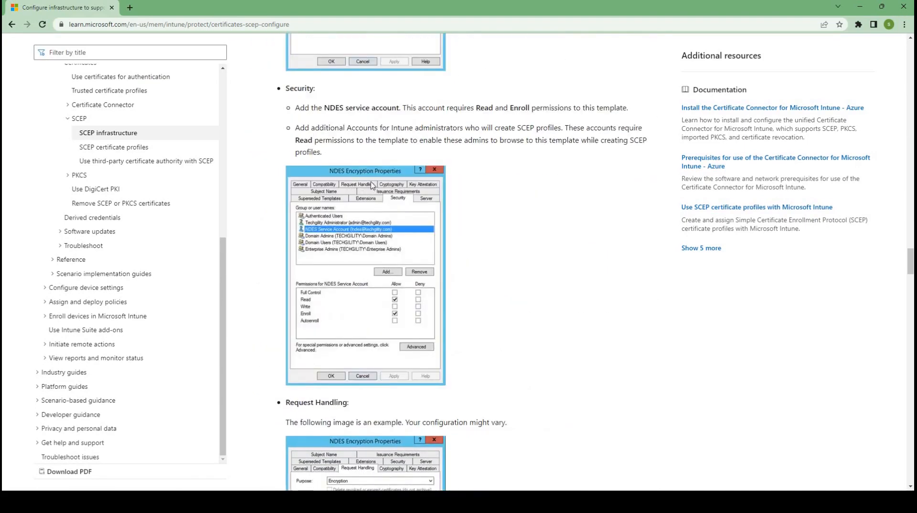
pyautogui.scroll(-15, 373, 185)
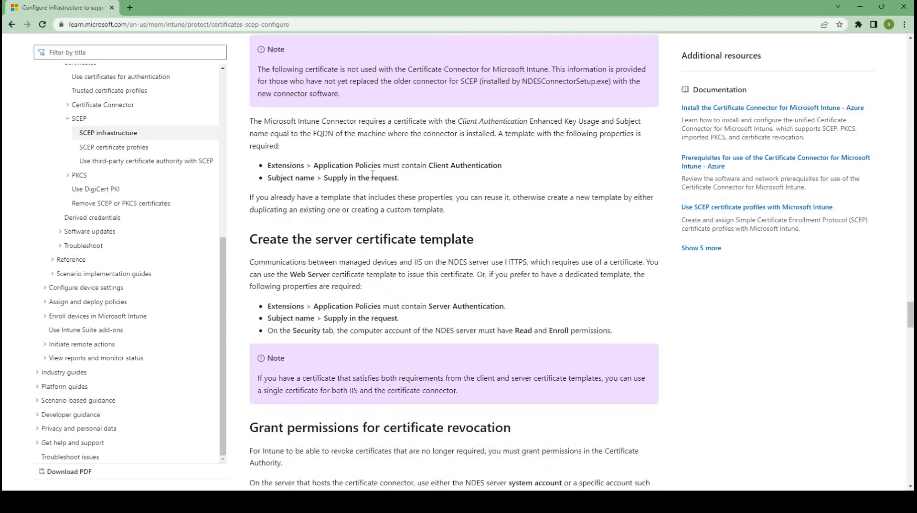
pyautogui.scroll(-6, 372, 175)
pyautogui.scroll(5, 371, 177)
pyautogui.scroll(-5, 371, 179)
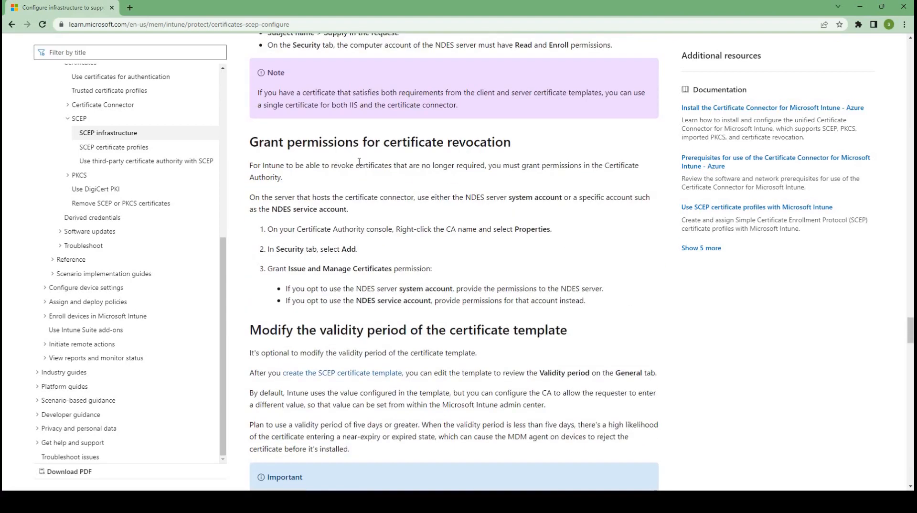
pyautogui.scroll(13, 359, 162)
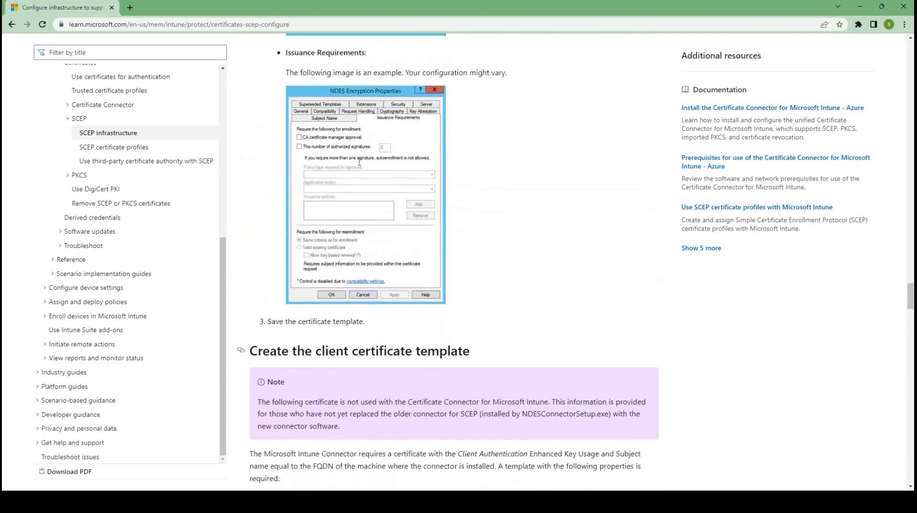
pyautogui.scroll(-7, 359, 161)
pyautogui.scroll(-20, 360, 161)
pyautogui.scroll(2, 315, 247)
pyautogui.scroll(2, 315, 247)
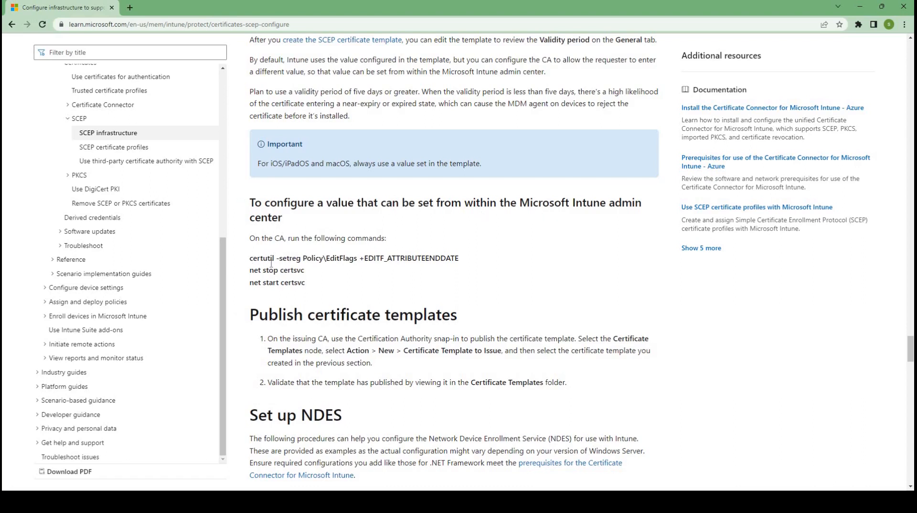
# Highlight the heading on values set from the Intune admin center and its certutil, net stop certsvc and net start certsvc commands
pyautogui.moveTo(250, 258); pyautogui.dragTo(306, 284)
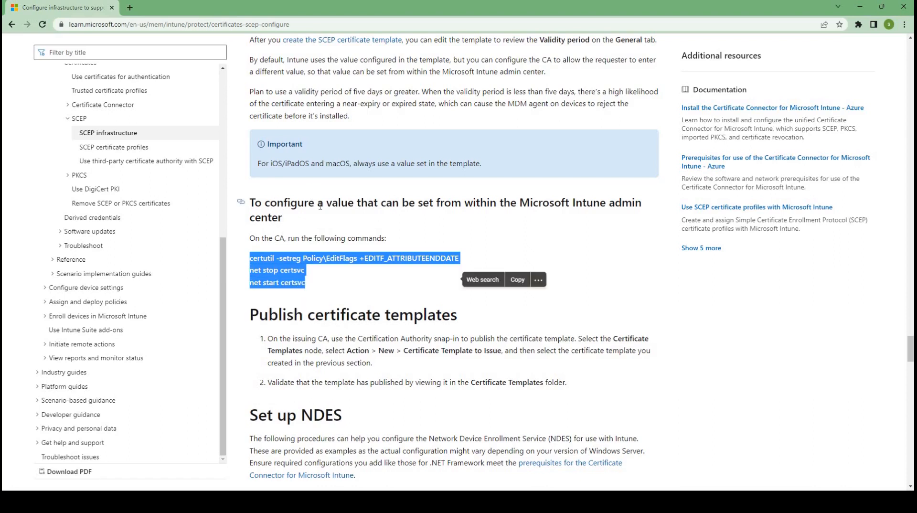
pyautogui.click(499, 213)
pyautogui.moveTo(326, 205); pyautogui.dragTo(500, 206)
pyautogui.moveTo(590, 204); pyautogui.dragTo(443, 228)
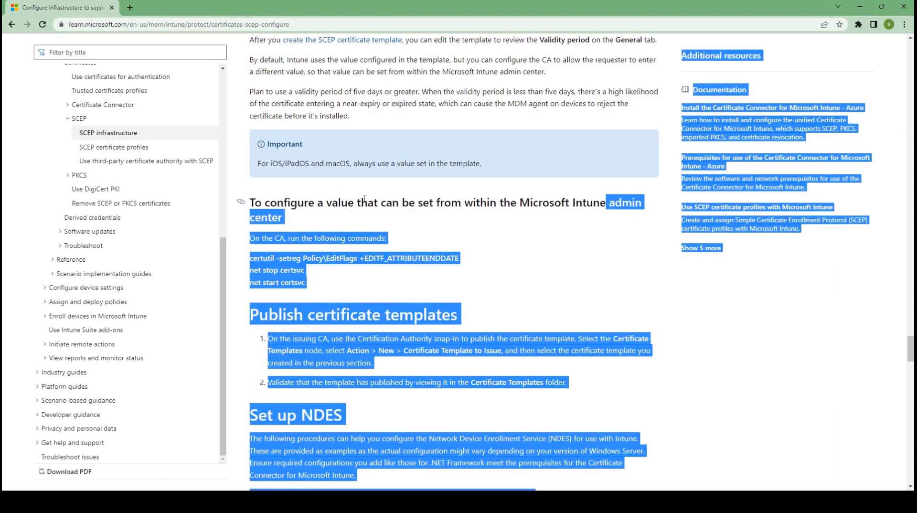
pyautogui.click(280, 224)
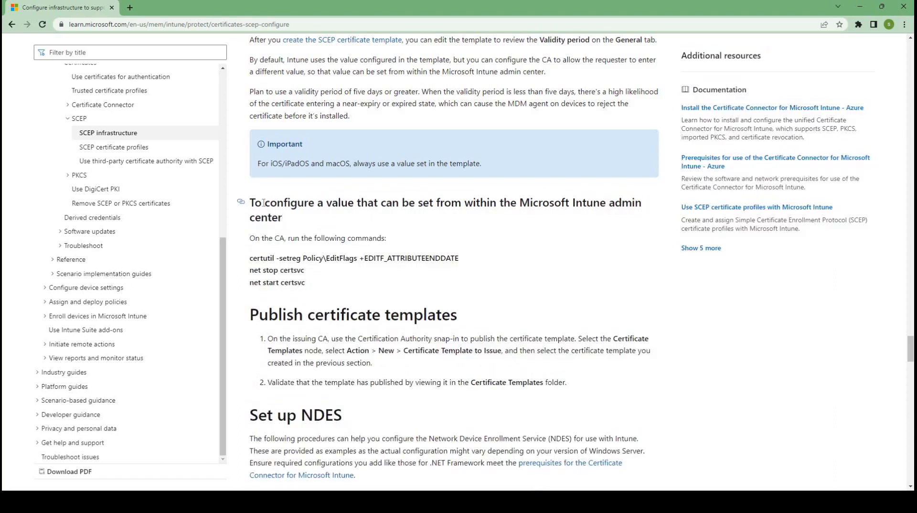
pyautogui.moveTo(282, 217); pyautogui.dragTo(253, 203)
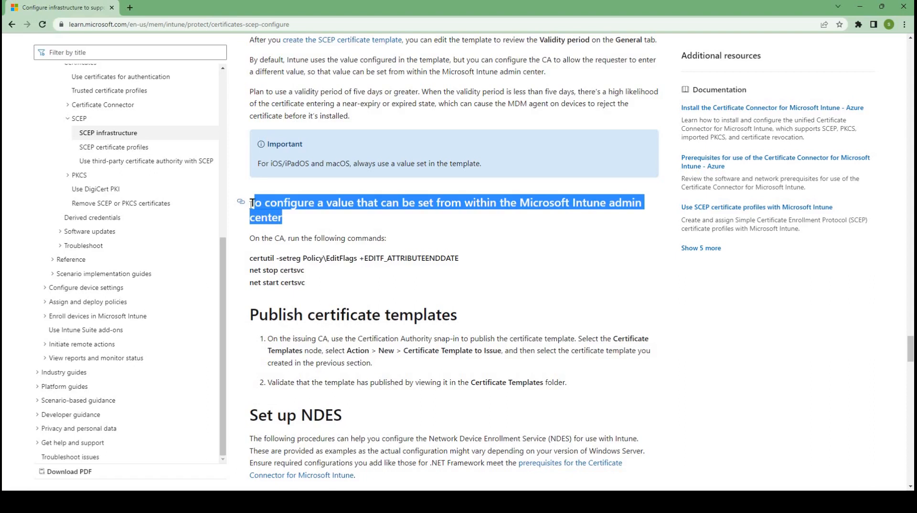
pyautogui.click(316, 282)
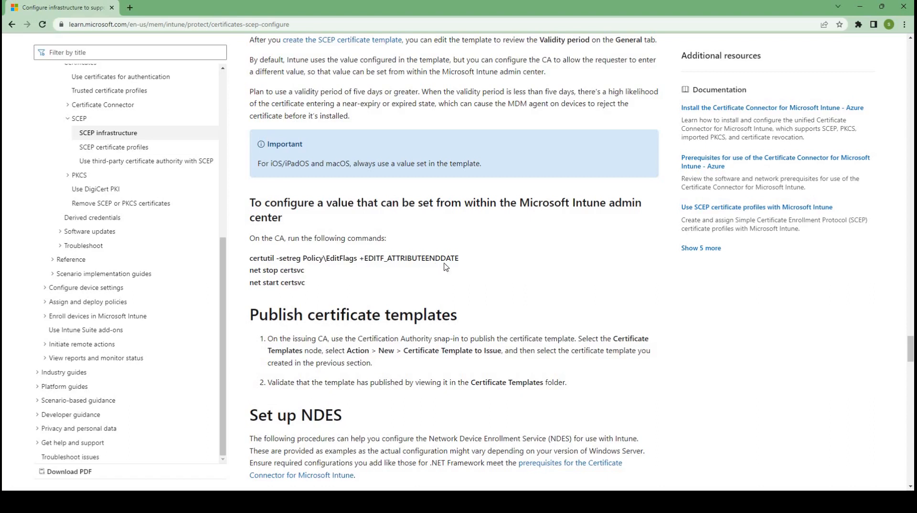
pyautogui.moveTo(257, 258); pyautogui.dragTo(452, 259)
pyautogui.click(308, 268)
pyautogui.moveTo(307, 270); pyautogui.dragTo(263, 283)
# Review the article's template publishing, NDES installation and NDES configuration sections, highlighting the table that maps template purposes to registry values
pyautogui.scroll(-4, 406, 267)
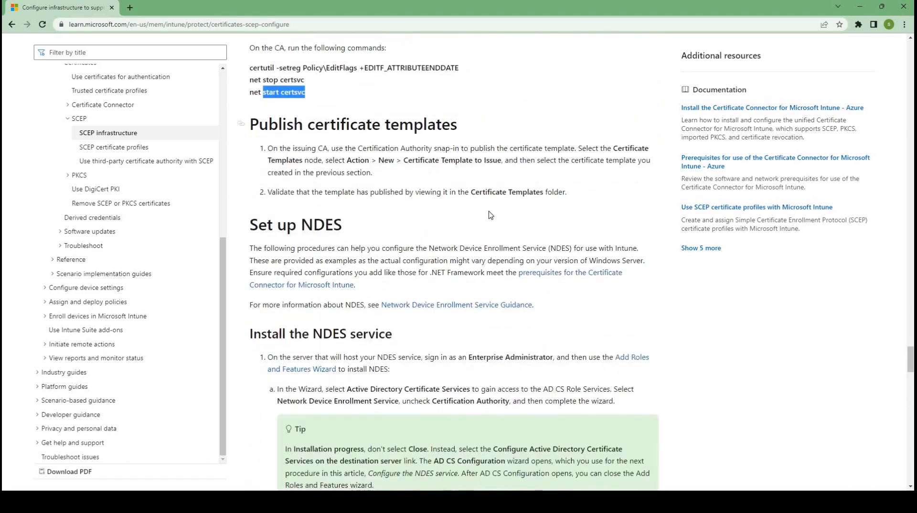
pyautogui.scroll(-8, 491, 215)
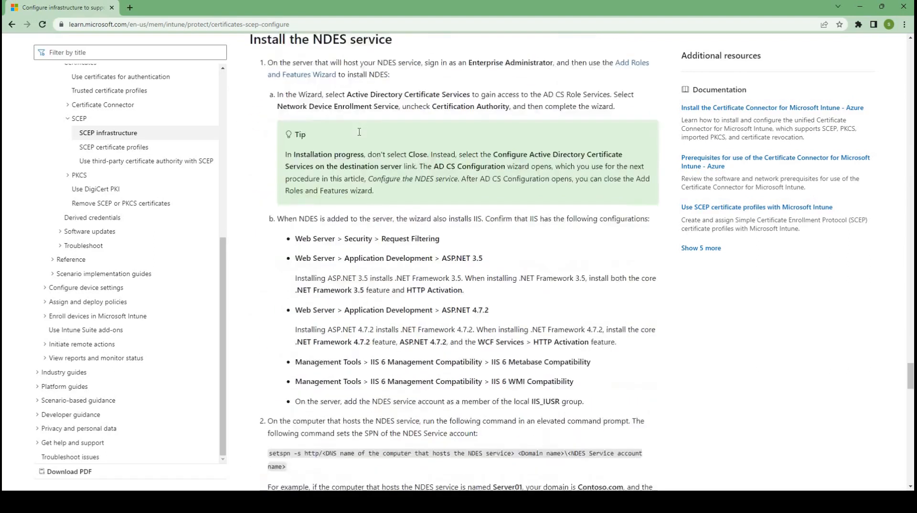
pyautogui.scroll(3, 360, 132)
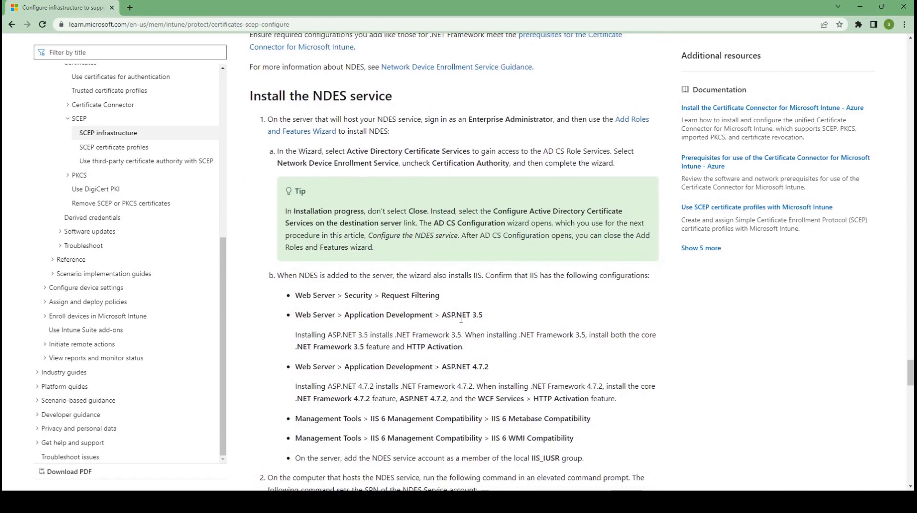
pyautogui.scroll(-15, 462, 320)
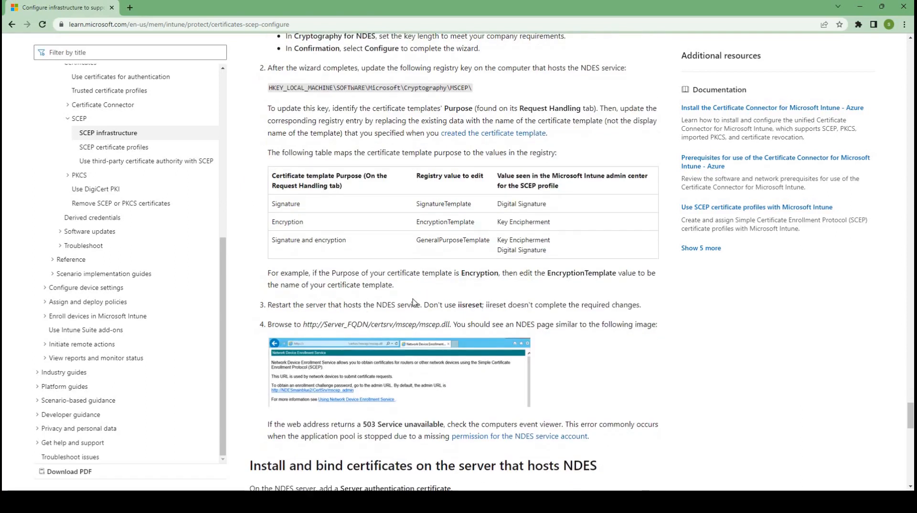
pyautogui.scroll(-1, 472, 170)
pyautogui.moveTo(549, 206)
pyautogui.mouseDown()
pyautogui.moveTo(270, 171)
pyautogui.moveTo(269, 143)
pyautogui.moveTo(271, 159)
pyautogui.mouseUp()
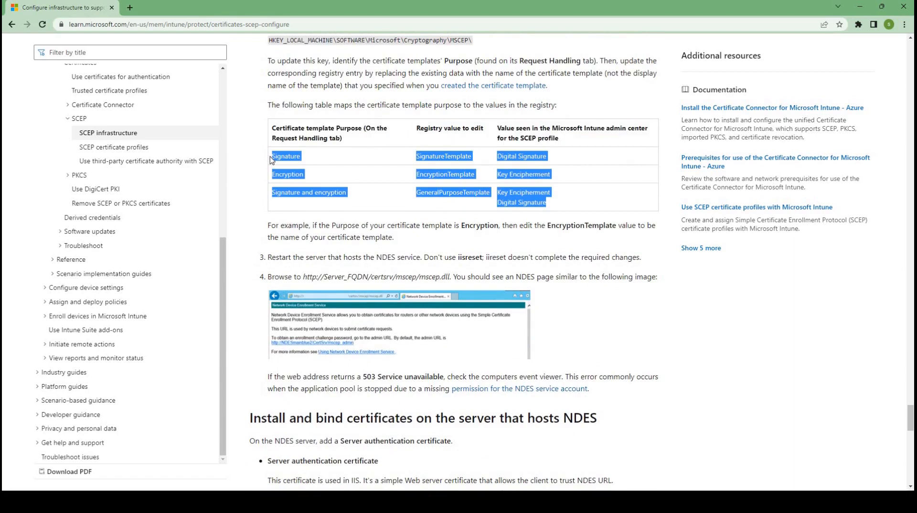
pyautogui.click(452, 158)
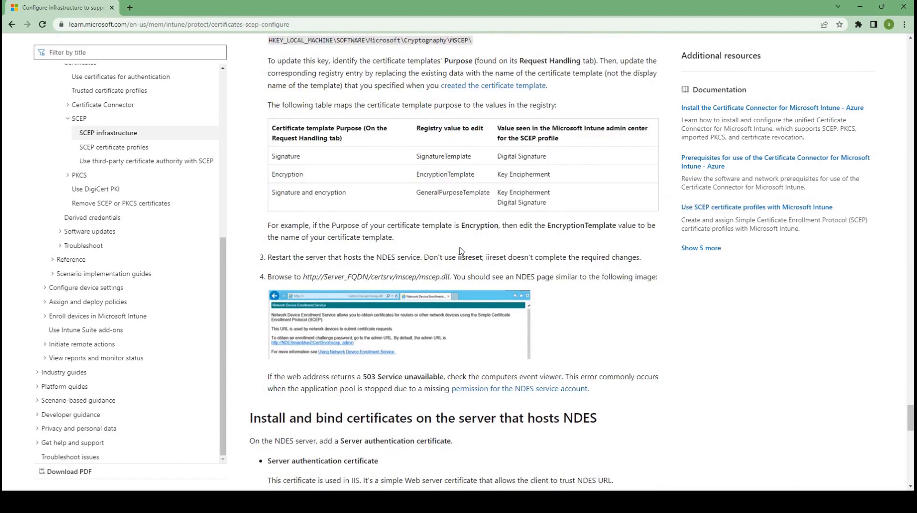
# Review the article's mscep.dll page check, server certificate binding, Certificate Connector guidance and next steps
pyautogui.scroll(-2, 377, 201)
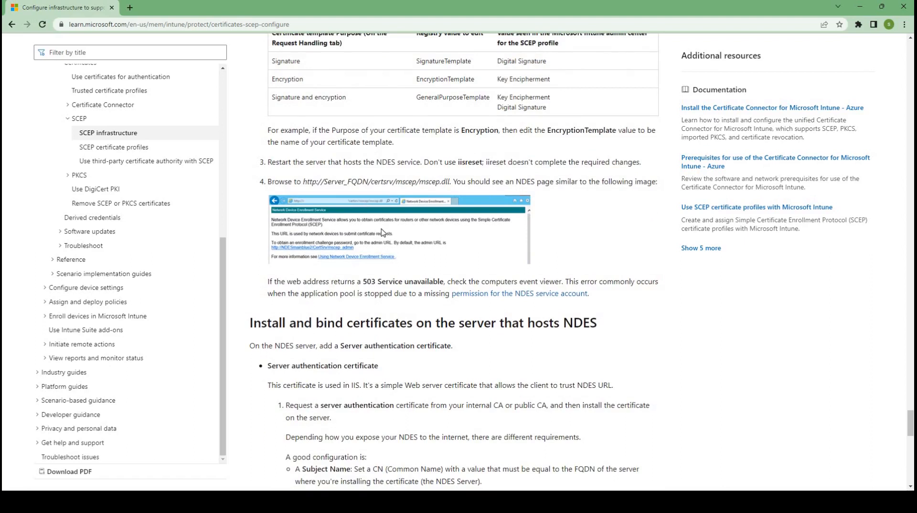
pyautogui.scroll(-15, 382, 232)
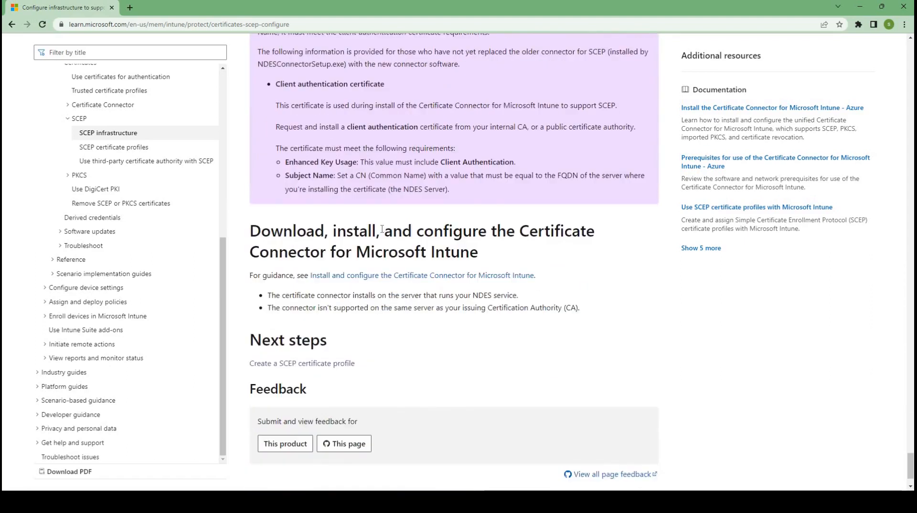
pyautogui.scroll(-1, 377, 239)
pyautogui.scroll(1, 342, 263)
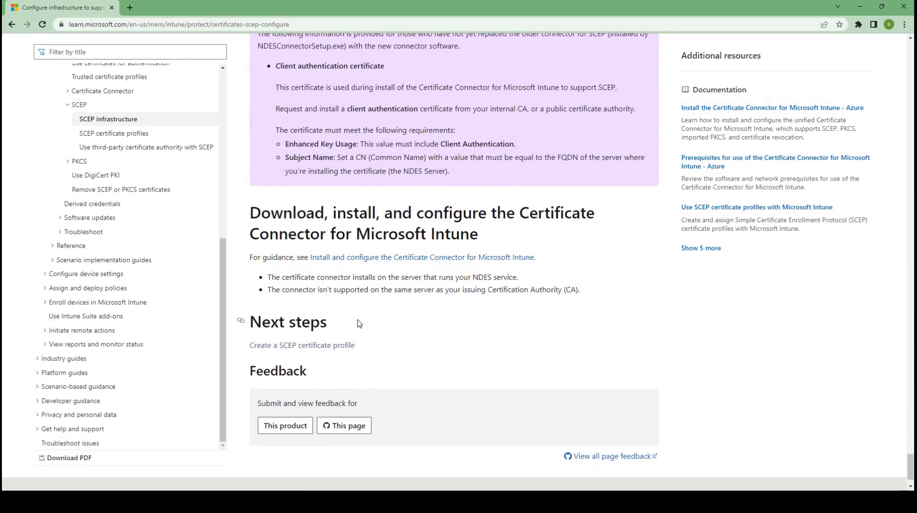
pyautogui.scroll(6, 346, 243)
pyautogui.scroll(9, 346, 239)
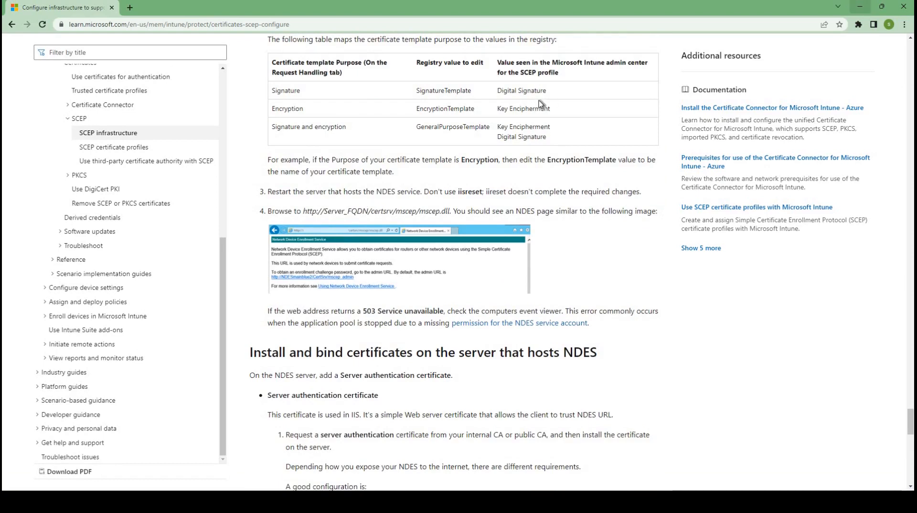
# Switch to the Azure portal, open Application proxy for the Azure AD tenant and download the connector service
pyautogui.click(860, 6)
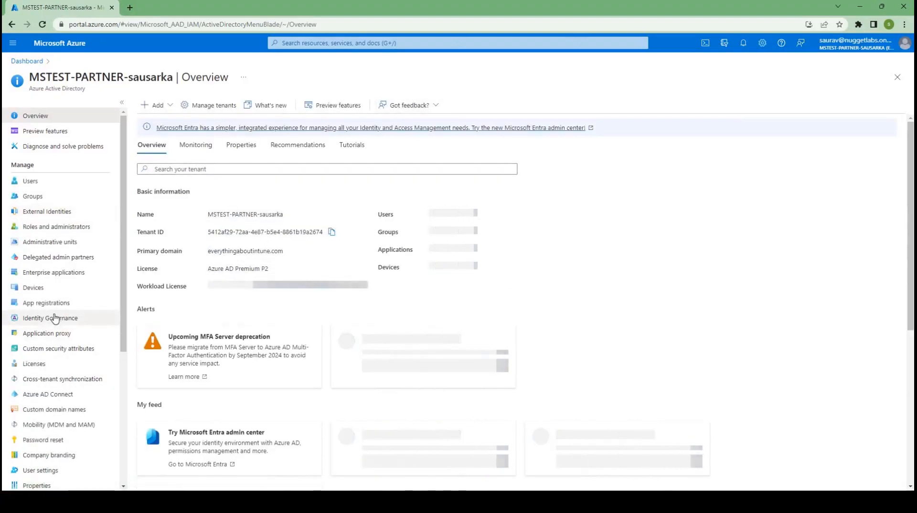
pyautogui.click(58, 339)
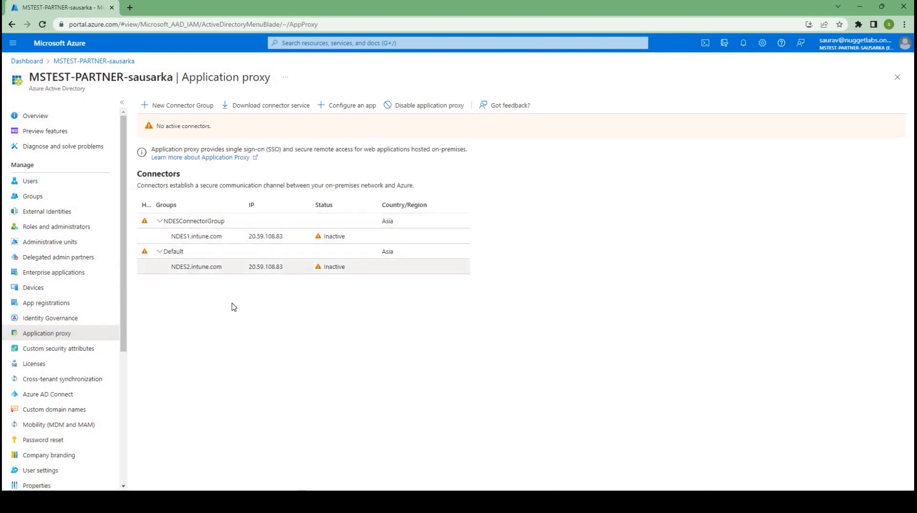
pyautogui.click(259, 109)
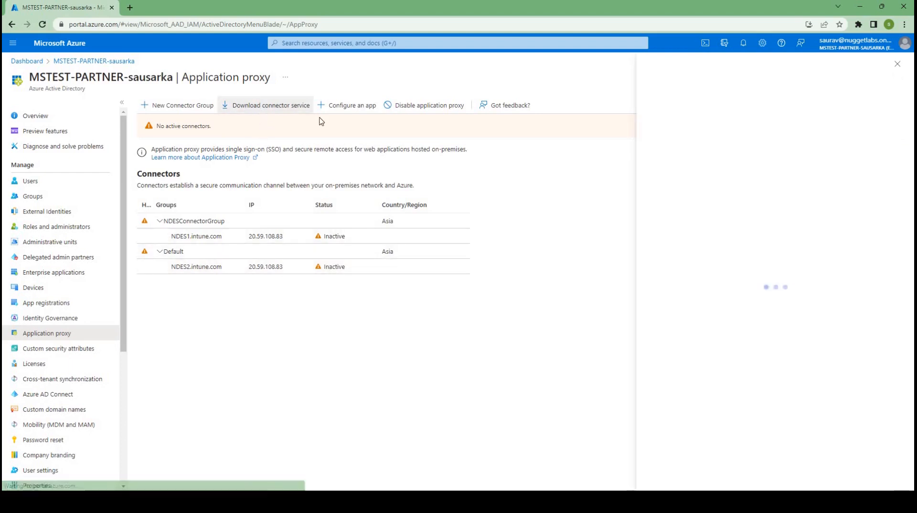
pyautogui.click(701, 268)
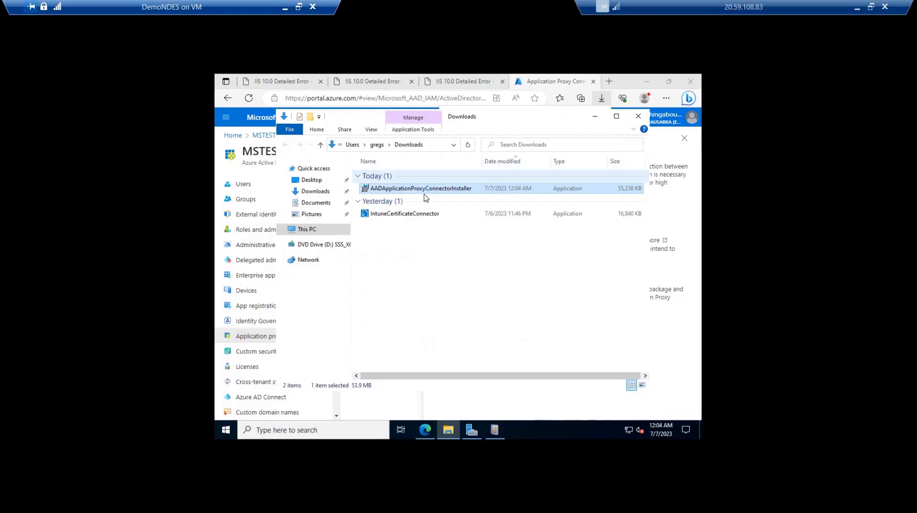
# Try to install the Azure AD Application Proxy Connector on DemoNDES by running AADApplicationProxyConnectorInstaller as administrator and accepting the license terms
pyautogui.rightClick(421, 189)
pyautogui.click(458, 208)
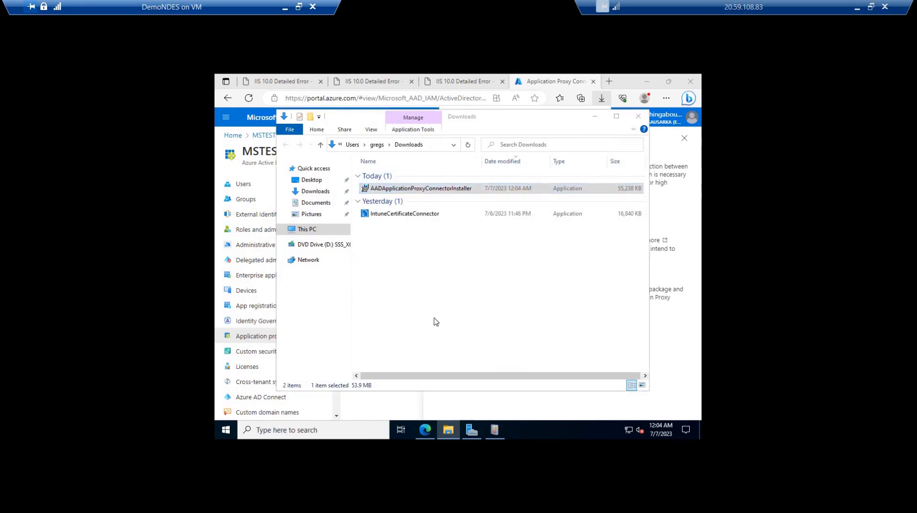
pyautogui.click(356, 301)
pyautogui.click(515, 318)
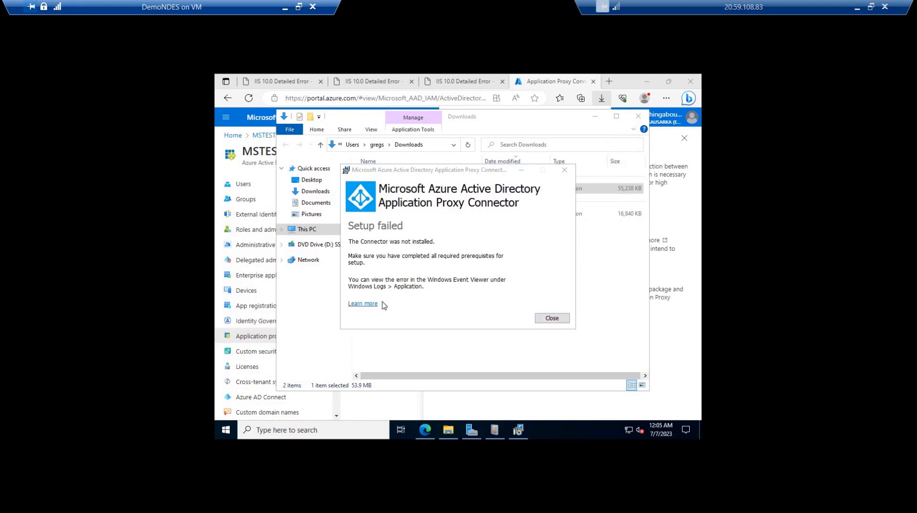
pyautogui.click(549, 318)
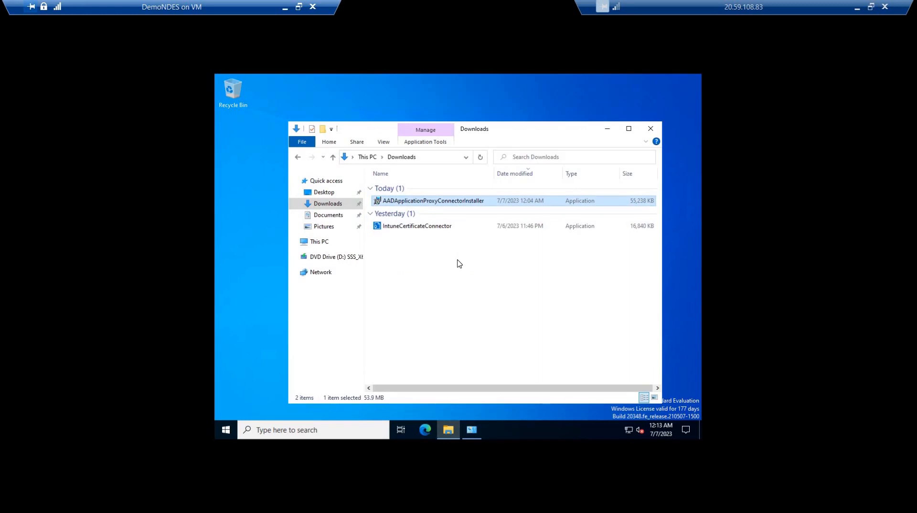
# Check the Application Proxy Connector and the Certificate Connector for Microsoft Intune among DemoNDES's installed programs, and close the open windows
pyautogui.click(476, 435)
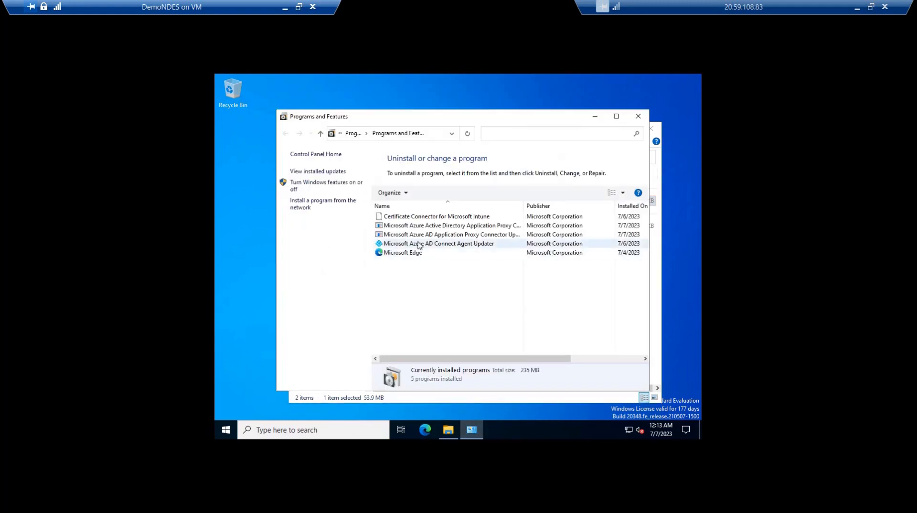
pyautogui.click(461, 223)
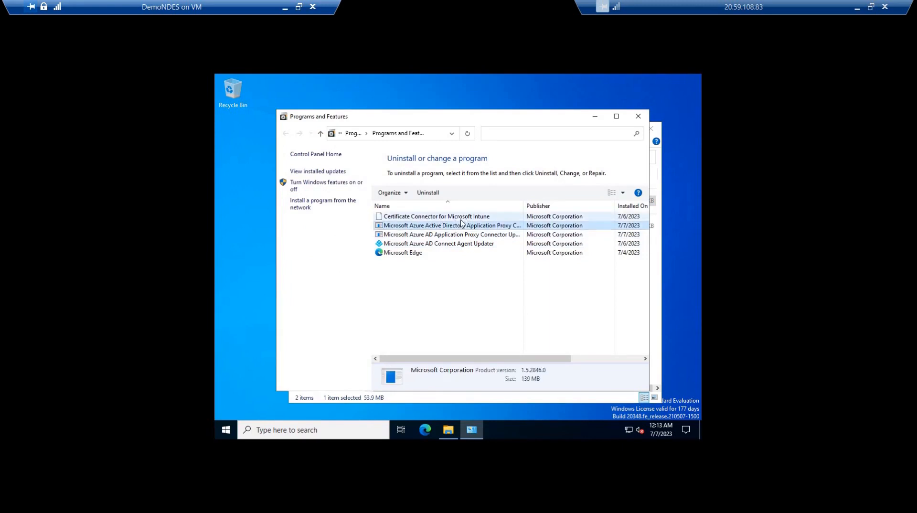
pyautogui.click(629, 218)
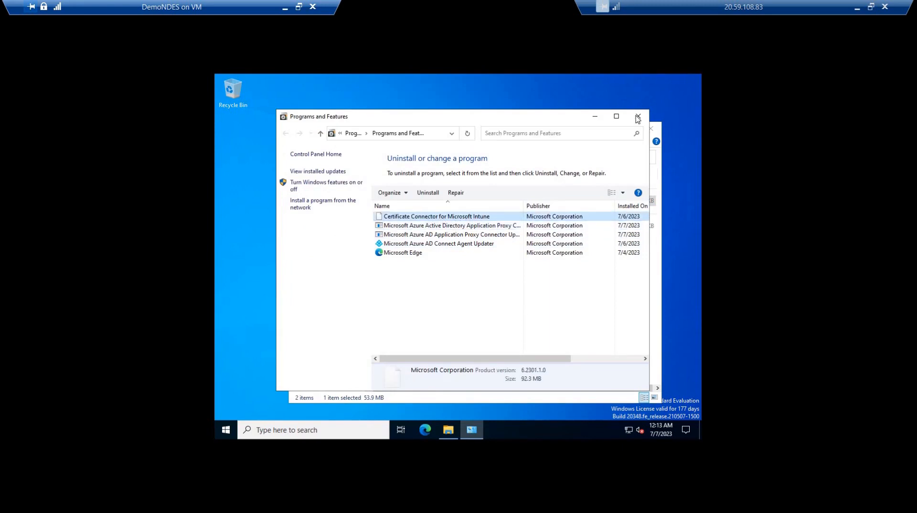
pyautogui.click(637, 117)
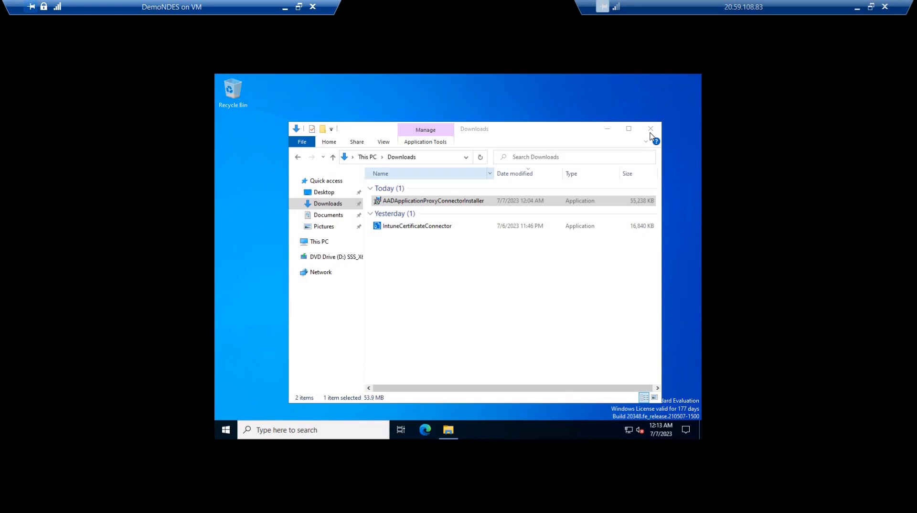
pyautogui.click(650, 129)
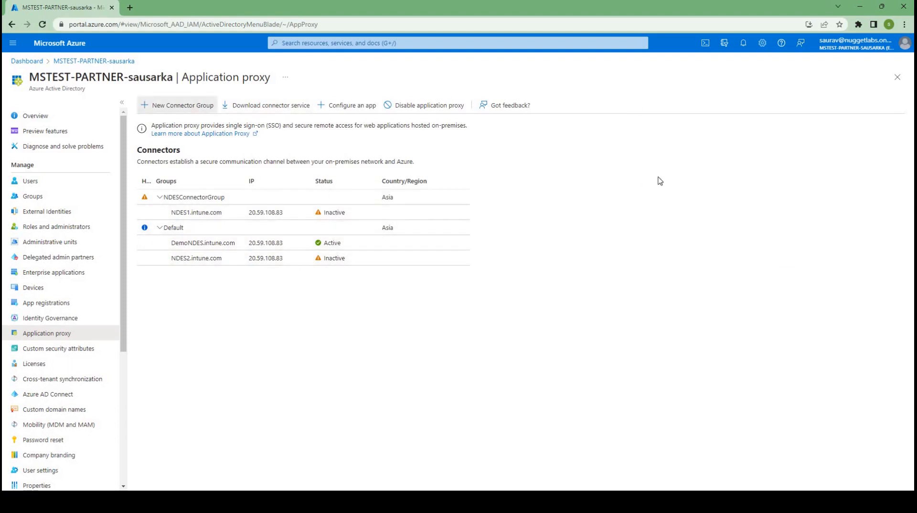
# Create a connector group named EAIConnectorgroup containing the DemoNDES.intune.com connector
pyautogui.click(750, 120)
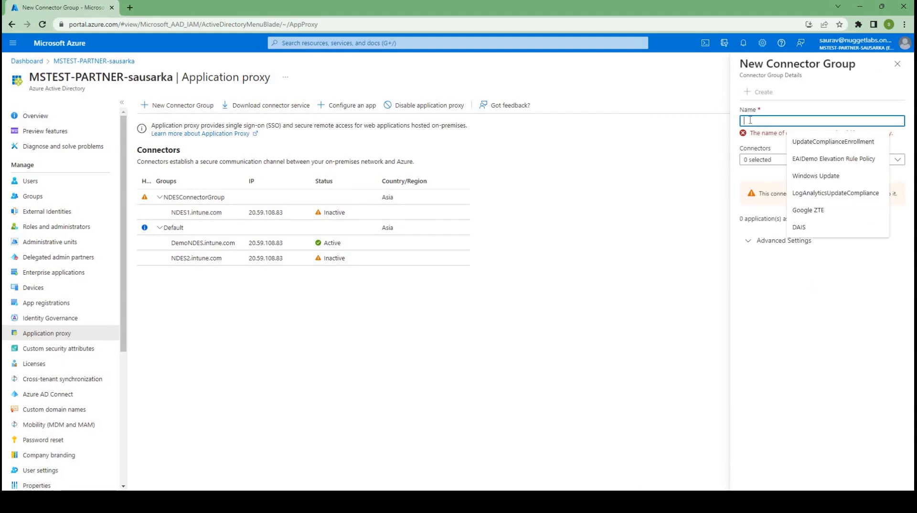
pyautogui.write('EAICo')
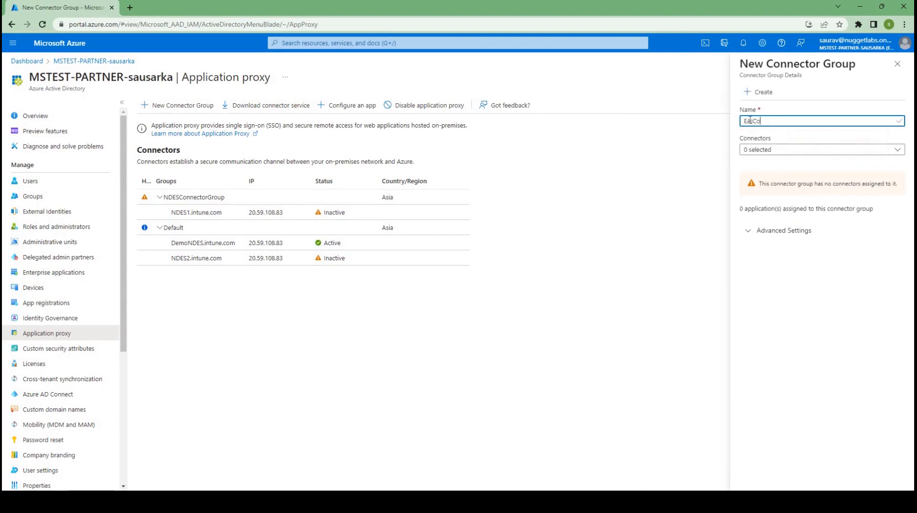
pyautogui.write('nnectorgroup')
pyautogui.click(754, 152)
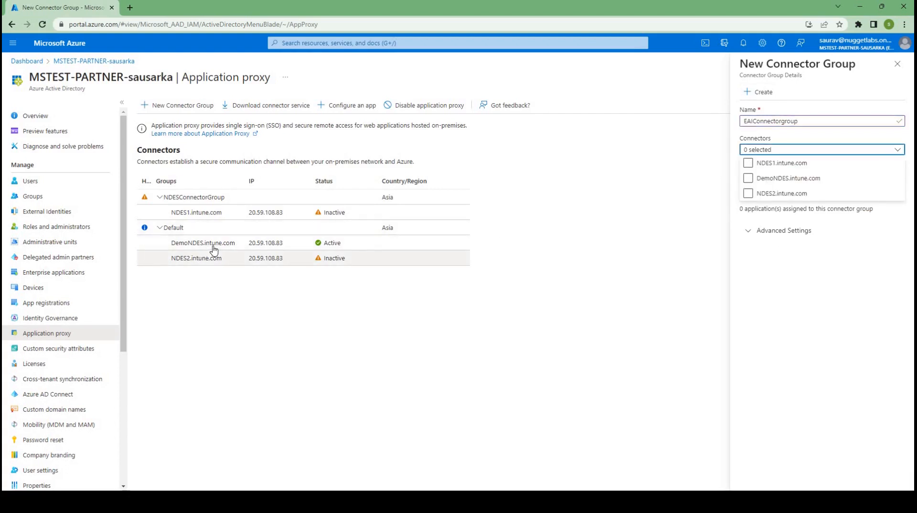
pyautogui.click(749, 178)
pyautogui.click(792, 96)
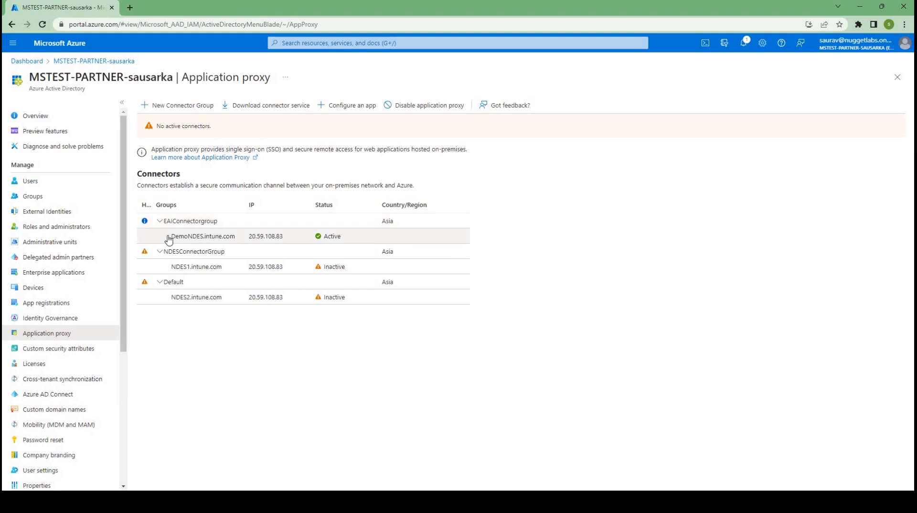
# Examine the DemoNDES.intune.com connector's name and IP address under EAIConnectorgroup
pyautogui.moveTo(248, 240); pyautogui.dragTo(283, 242)
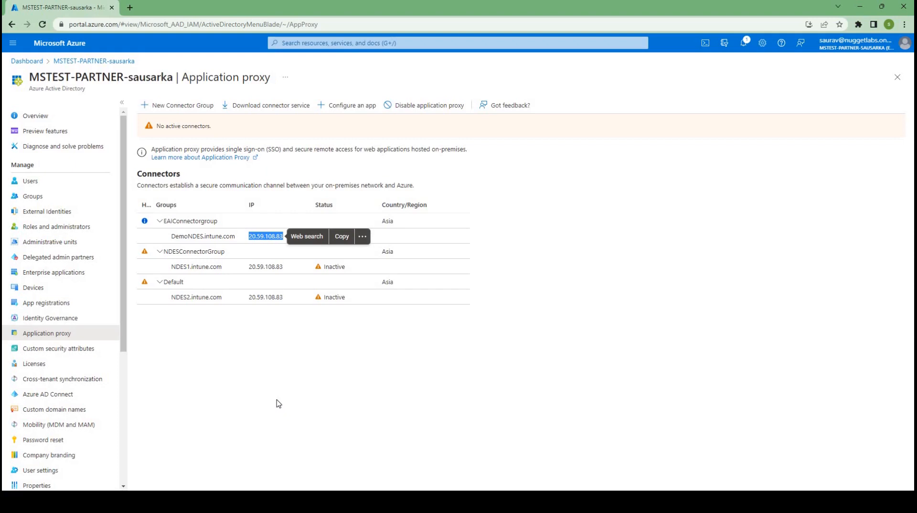
pyautogui.click(277, 400)
pyautogui.click(243, 241)
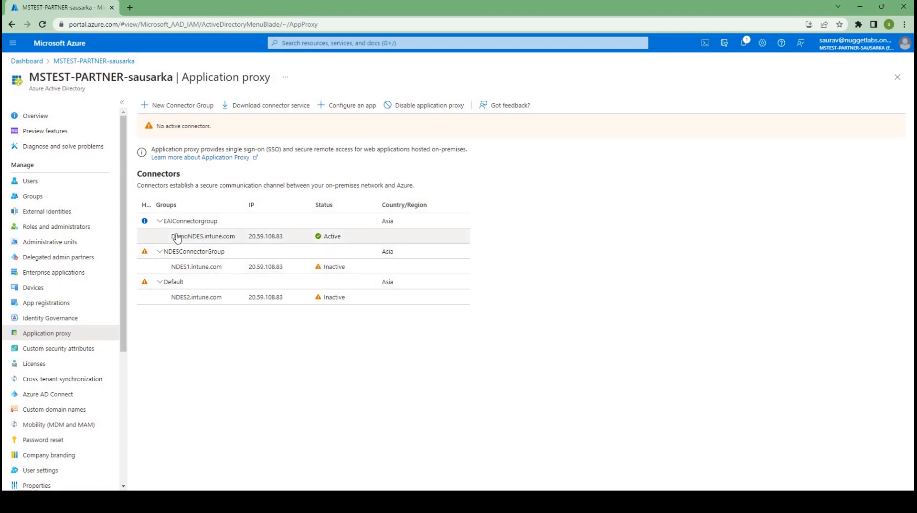
pyautogui.moveTo(172, 236); pyautogui.dragTo(285, 237)
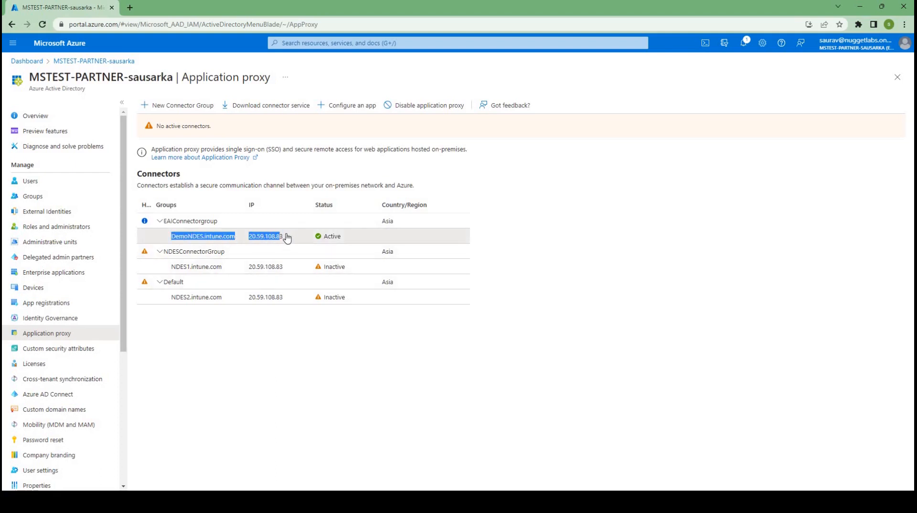
pyautogui.click(190, 236)
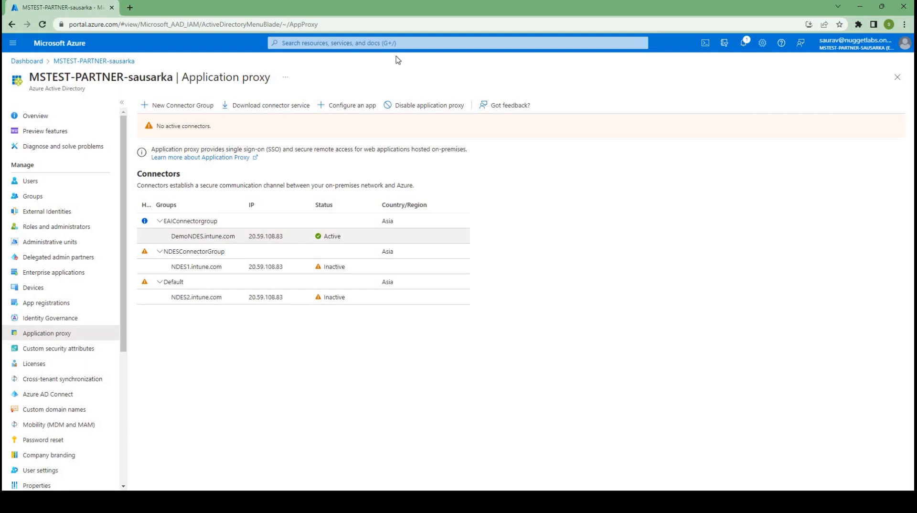
pyautogui.click(360, 107)
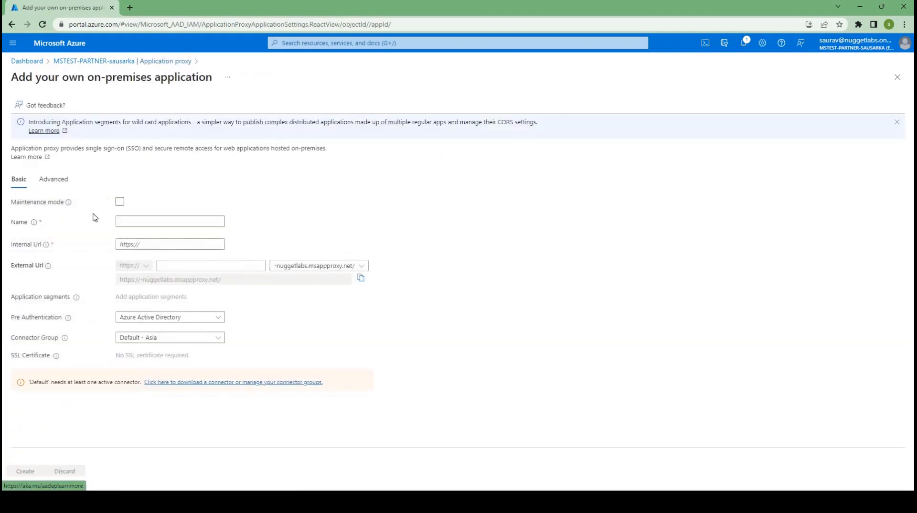
pyautogui.click(135, 226)
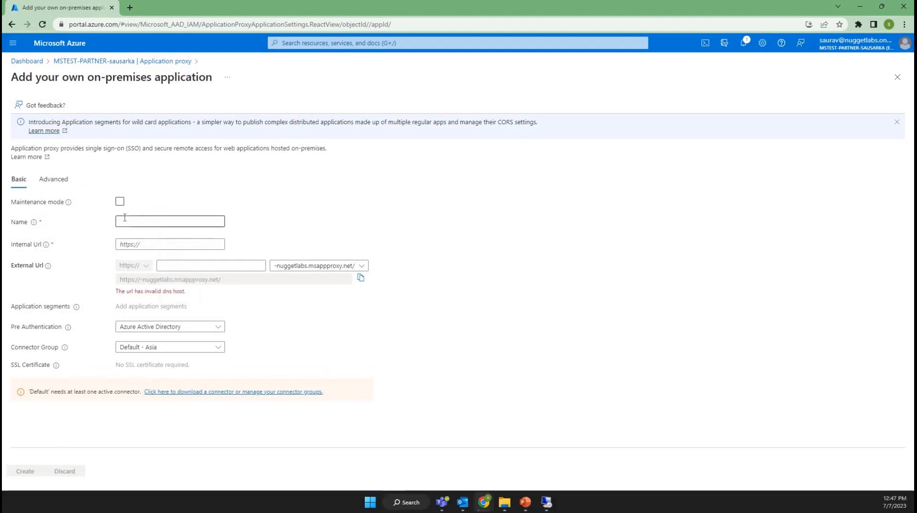
pyautogui.click(125, 218)
pyautogui.write('DEMONDES')
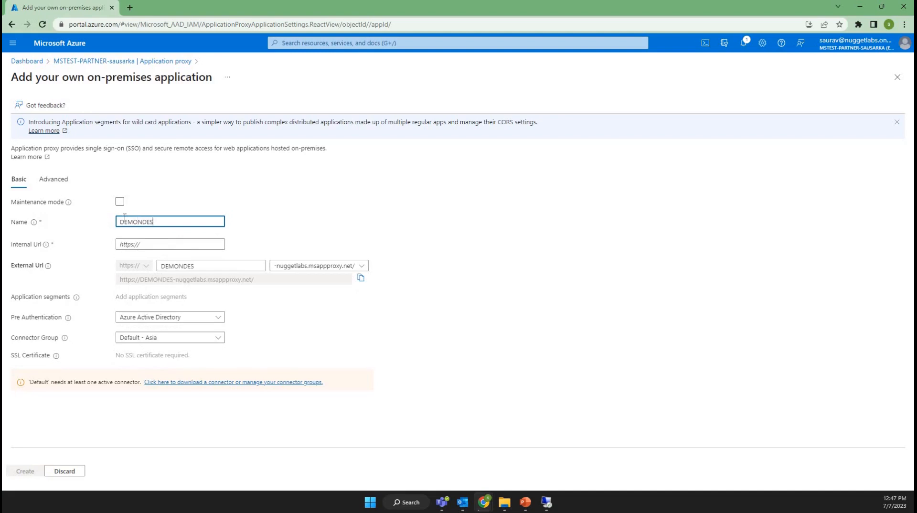
pyautogui.click(157, 244)
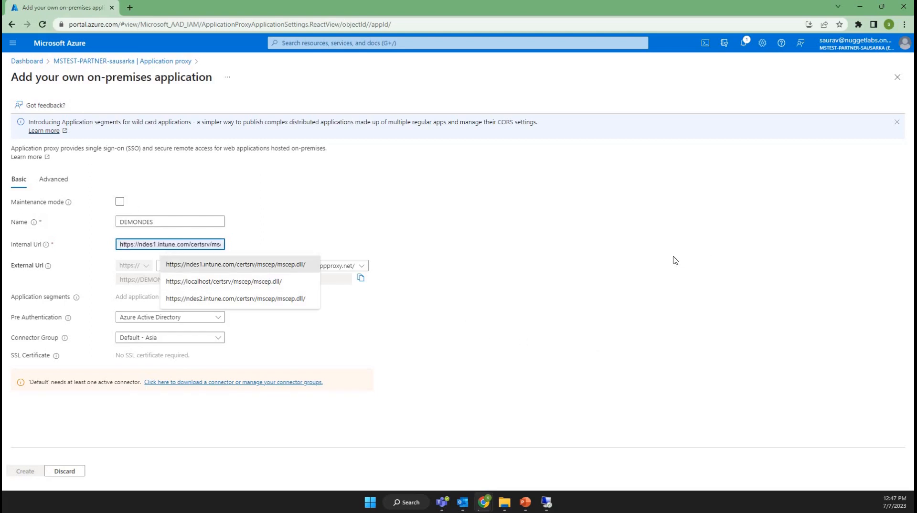
pyautogui.click(447, 262)
pyautogui.write('o')
pyautogui.write('ndes')
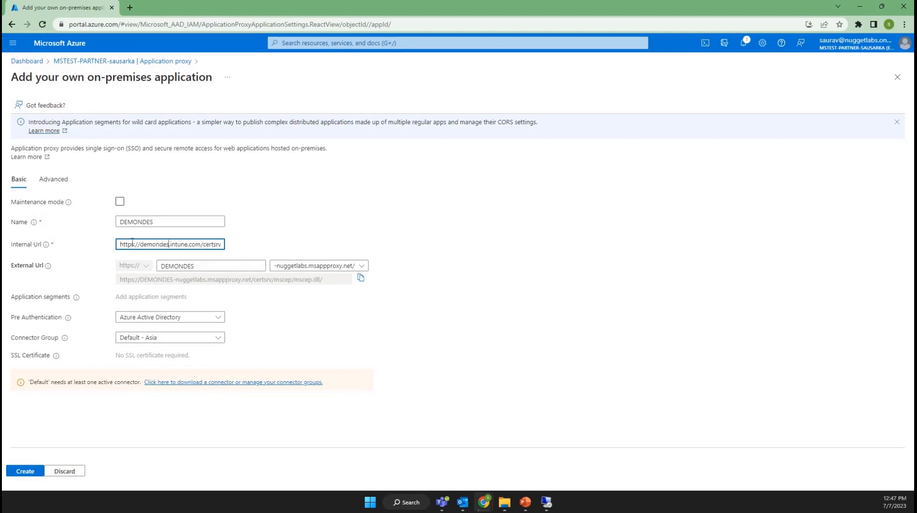
pyautogui.click(549, 505)
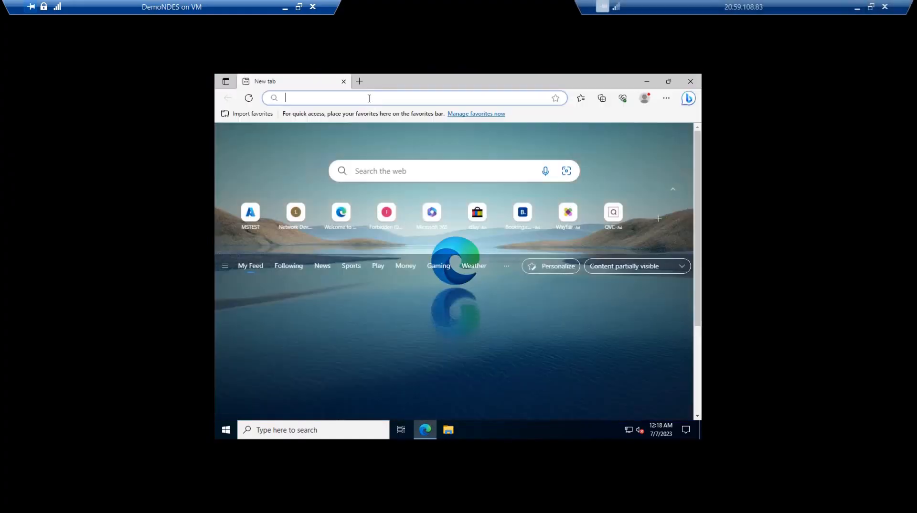
pyautogui.write('htt')
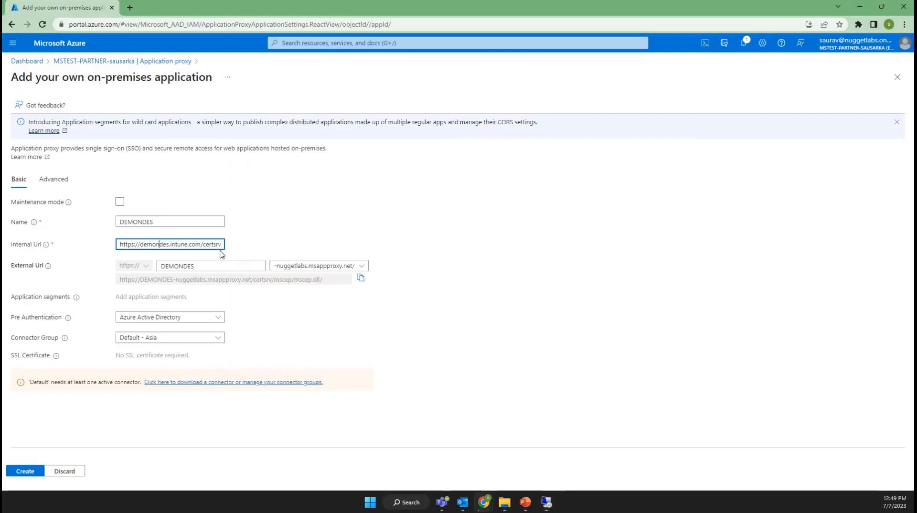
pyautogui.click(136, 254)
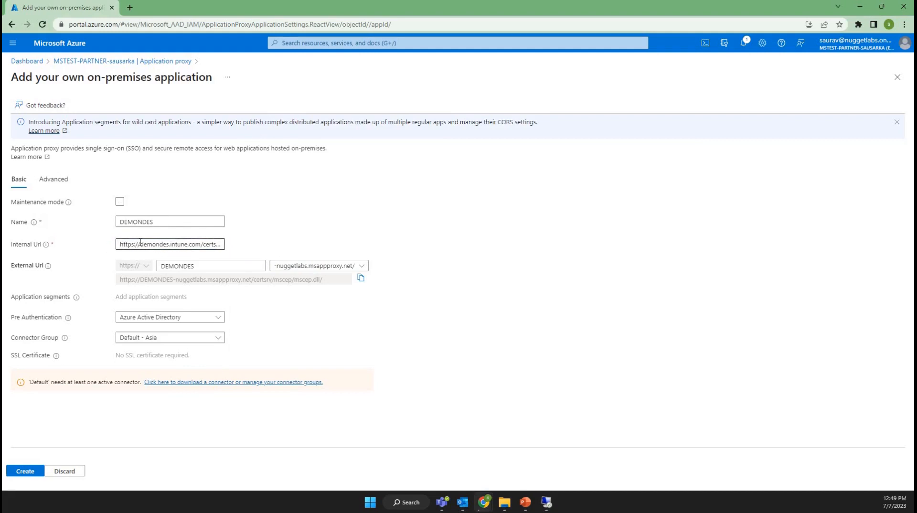
pyautogui.click(141, 244)
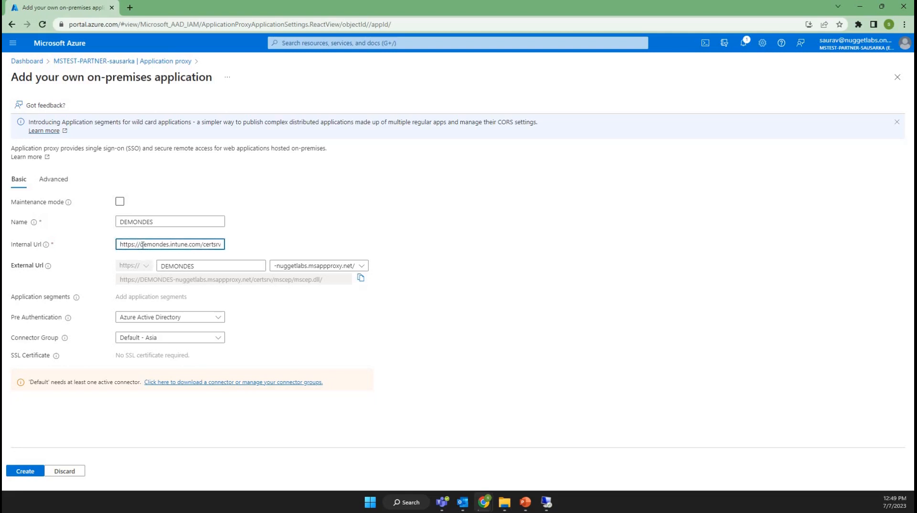
pyautogui.press('End')
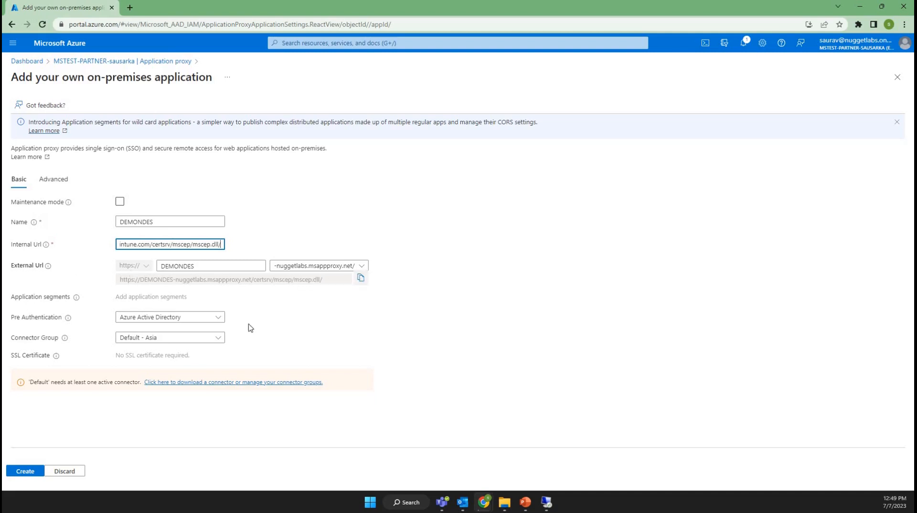
pyautogui.click(82, 278)
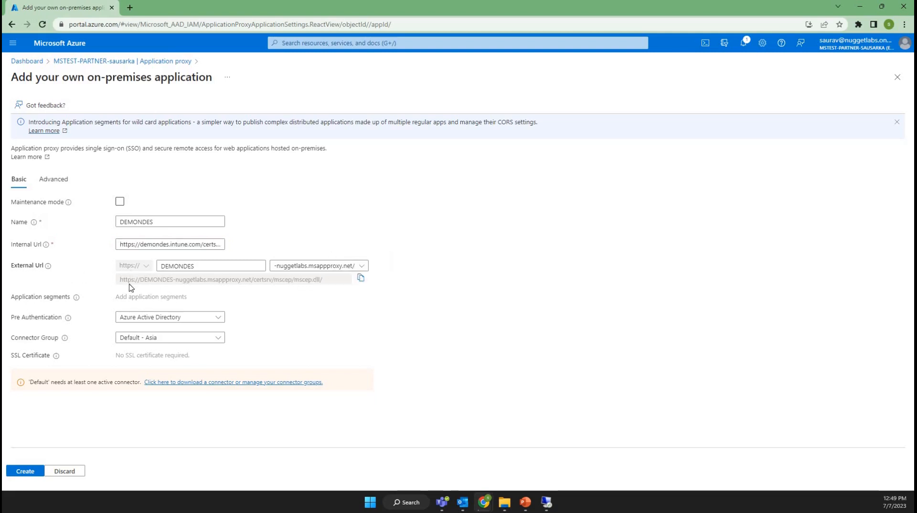
# Set the DEMONDES application's pre-authentication to Passthrough and its connector group to EAIConnectorgroup - Asia
pyautogui.click(361, 281)
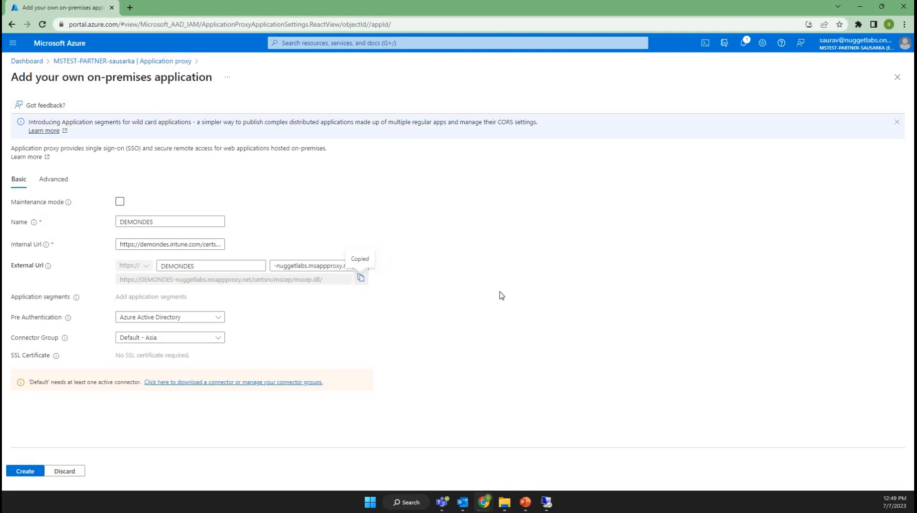
pyautogui.click(143, 318)
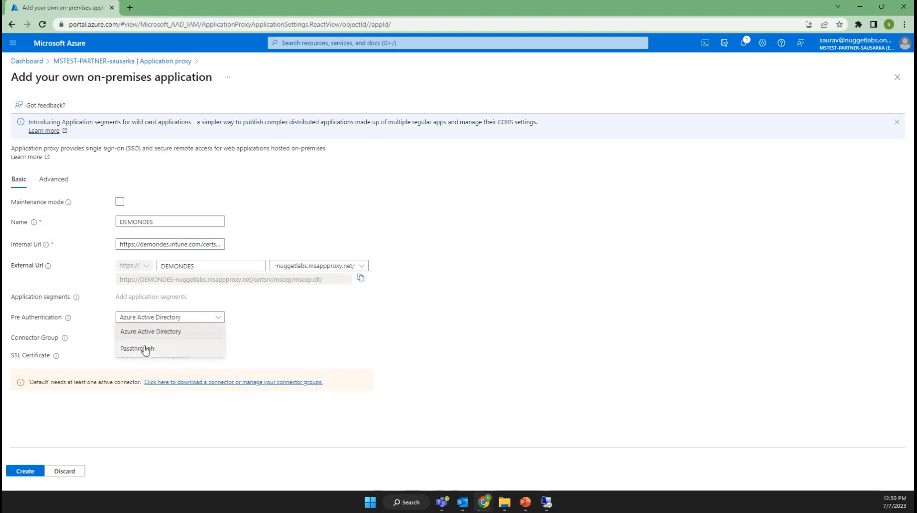
pyautogui.click(174, 346)
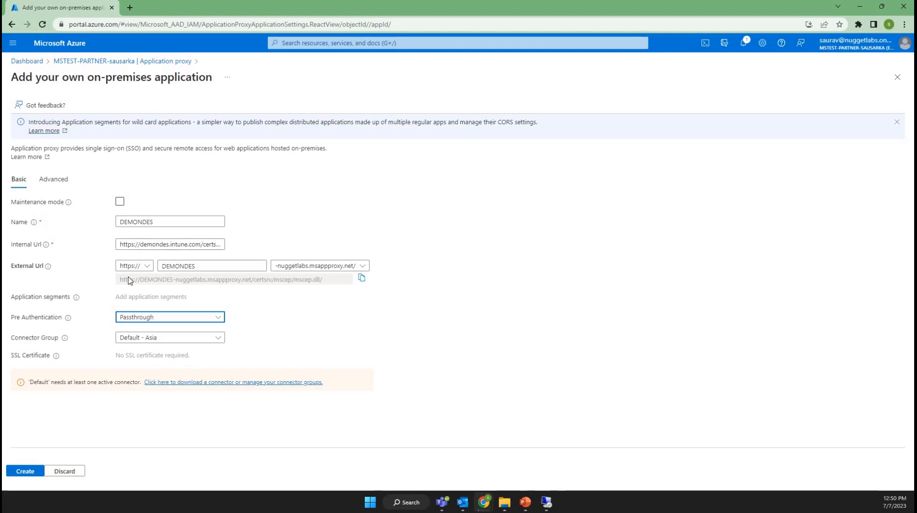
pyautogui.click(163, 337)
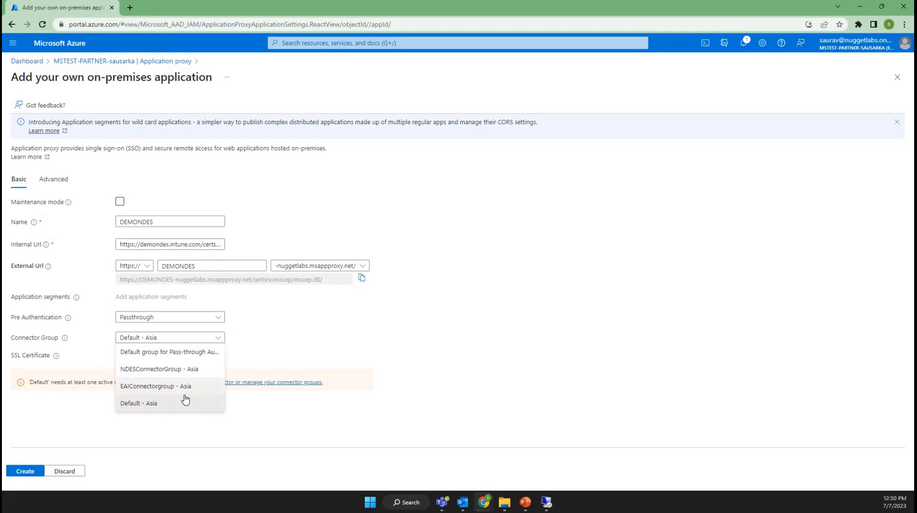
pyautogui.click(166, 391)
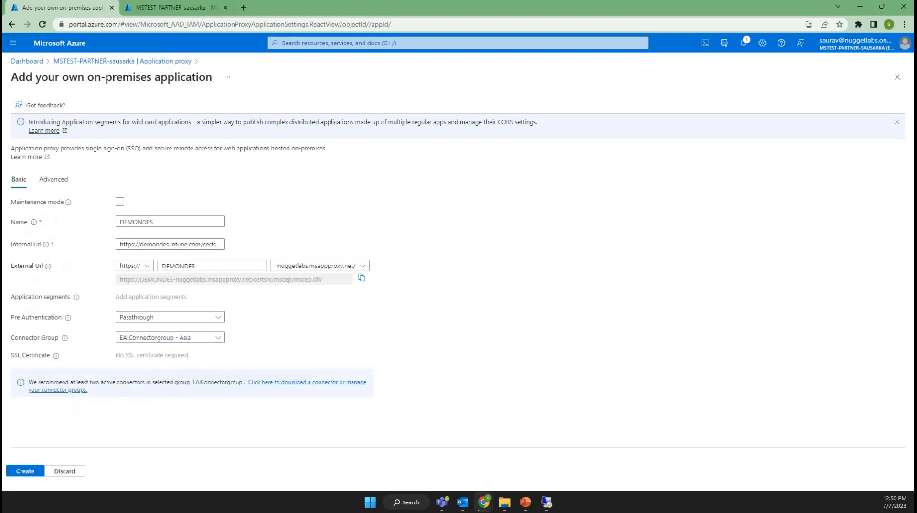
# Review the DEMONDES application's internal URL and copy its full external URL
pyautogui.click(210, 242)
pyautogui.click(202, 243)
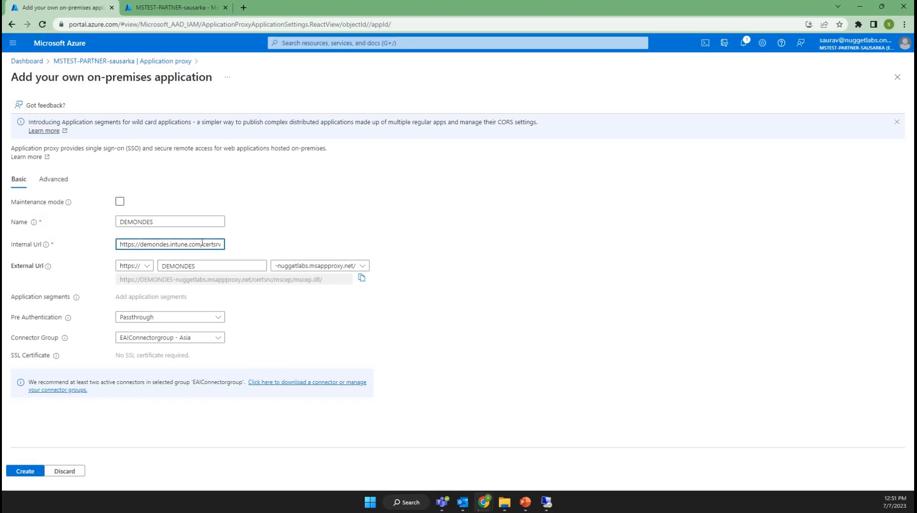
pyautogui.moveTo(327, 279); pyautogui.dragTo(123, 281)
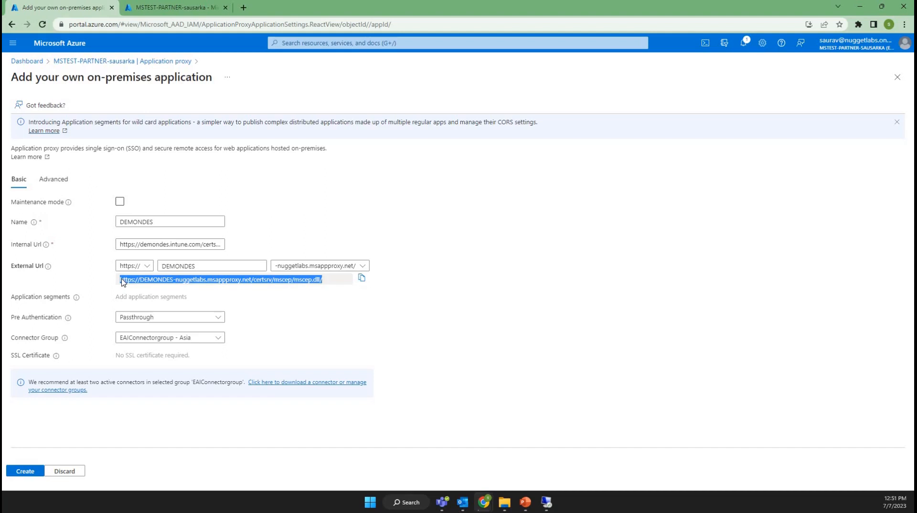
pyautogui.click(362, 279)
pyautogui.click(181, 244)
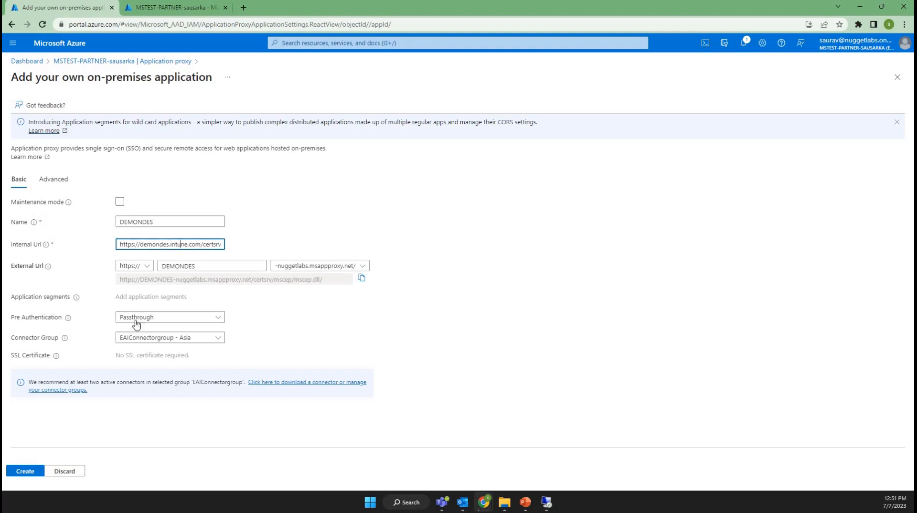
# Create the DEMONDES application, checking its progress in the notifications before closing the application form
pyautogui.click(26, 471)
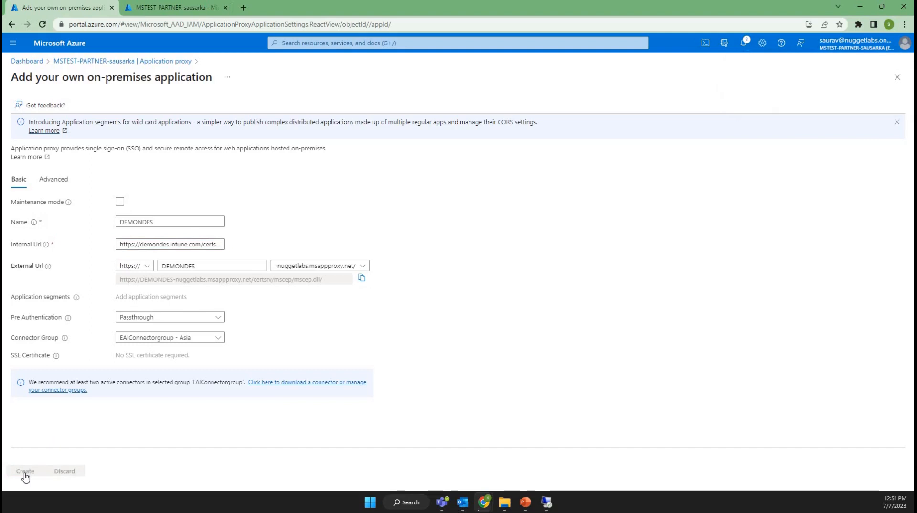
pyautogui.click(745, 44)
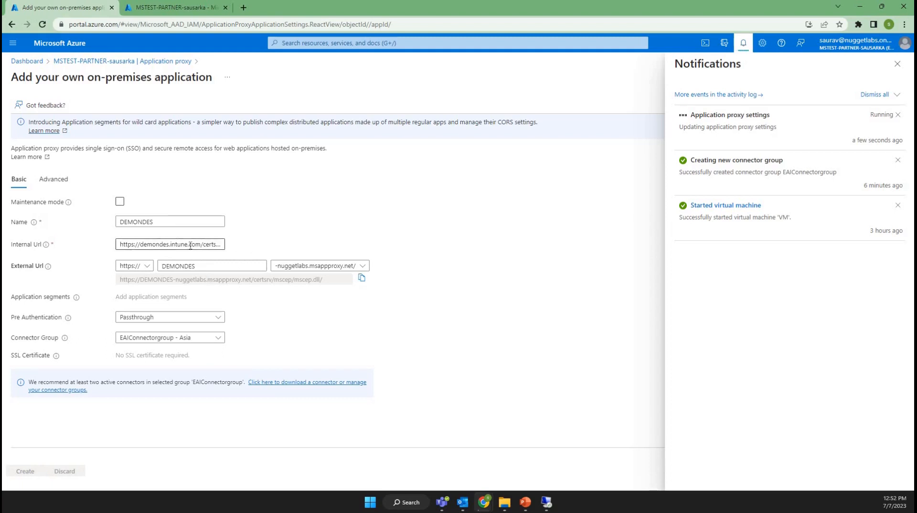
pyautogui.click(195, 245)
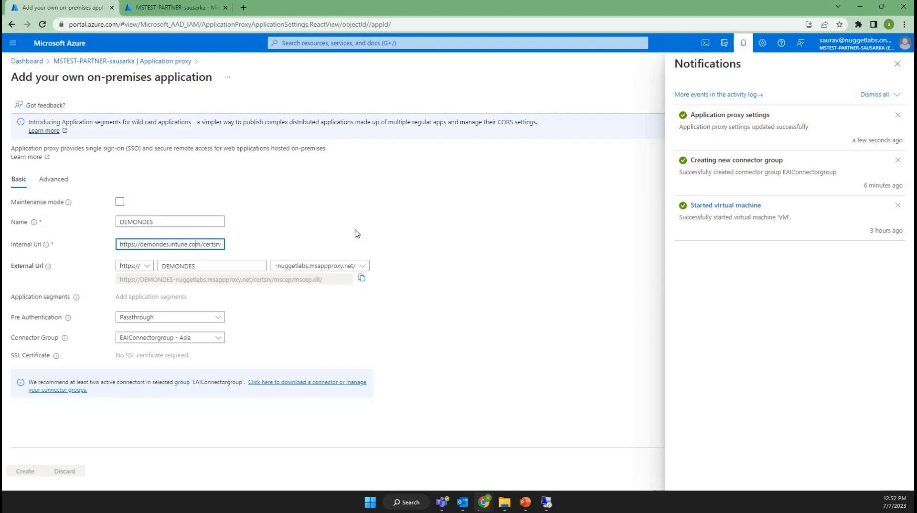
pyautogui.click(898, 69)
pyautogui.click(897, 77)
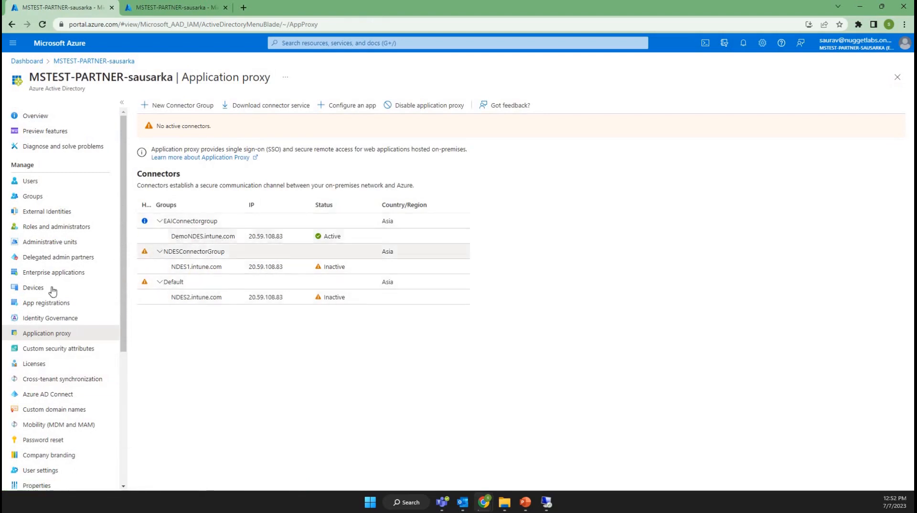
# Search the enterprise applications for demondes and open the DEMONDES application
pyautogui.click(42, 273)
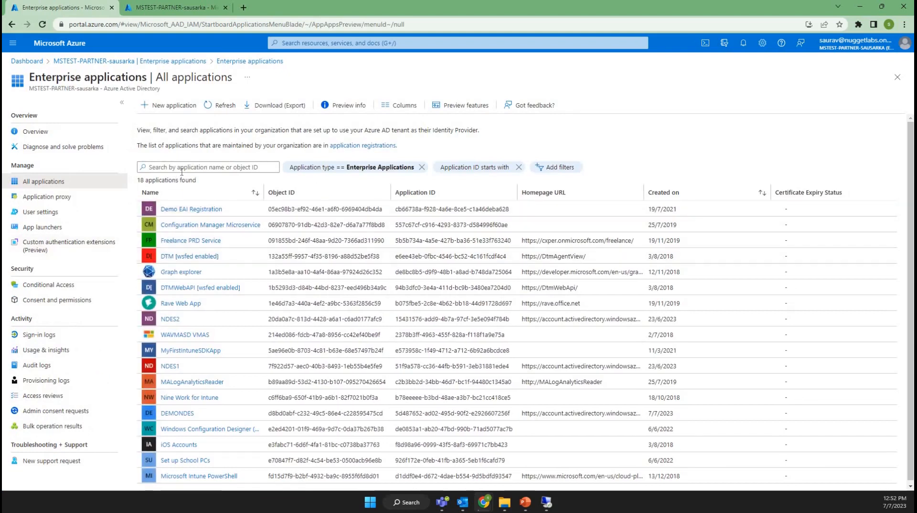
pyautogui.click(182, 170)
pyautogui.write('ea')
pyautogui.press('BackSpace')
pyautogui.press('BackSpace')
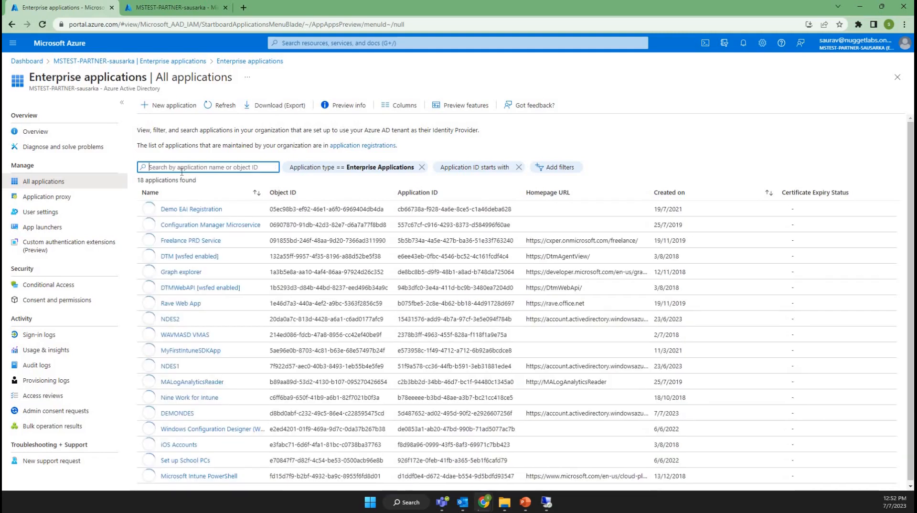
pyautogui.write('demondes')
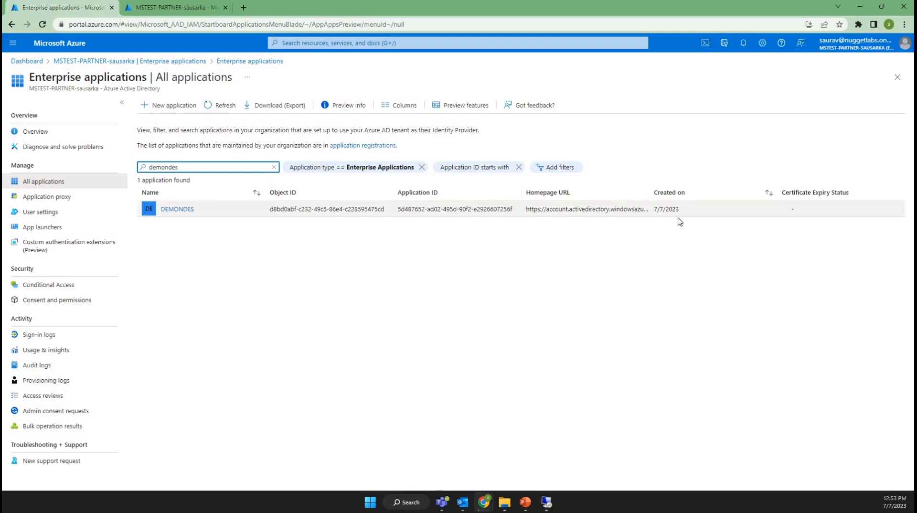
pyautogui.click(181, 209)
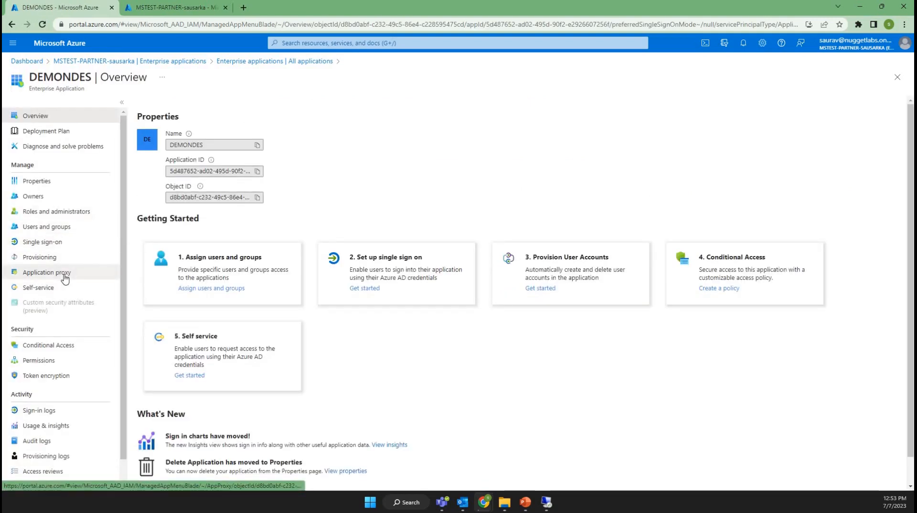
# Copy the external URL from DEMONDES's Application proxy settings into the address of a new browser tab
pyautogui.click(64, 276)
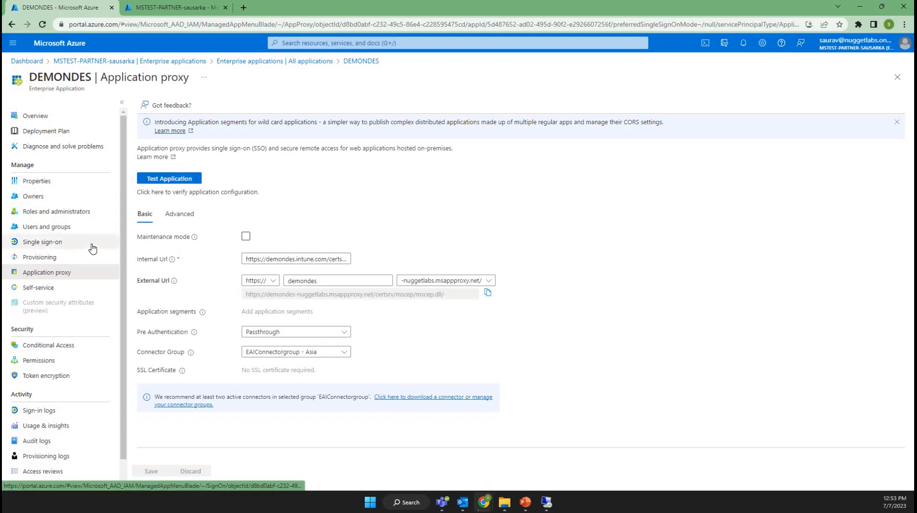
pyautogui.click(487, 292)
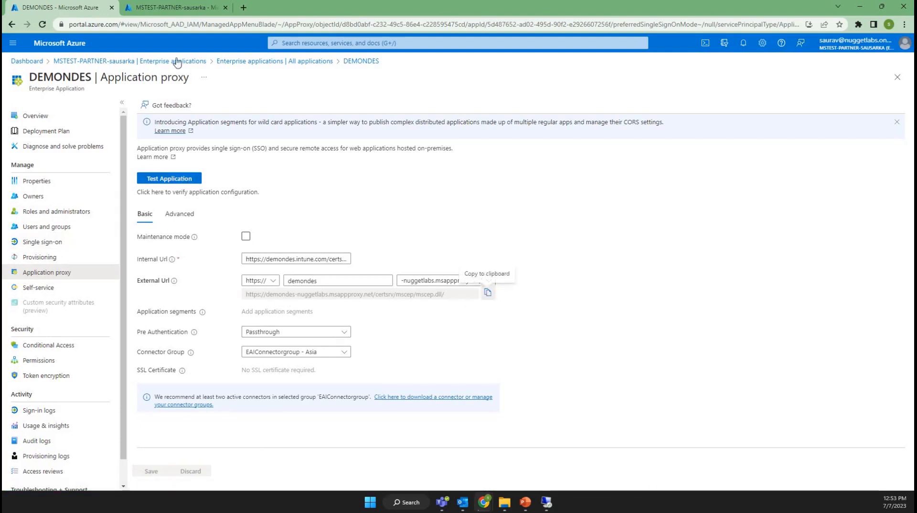
pyautogui.click(243, 9)
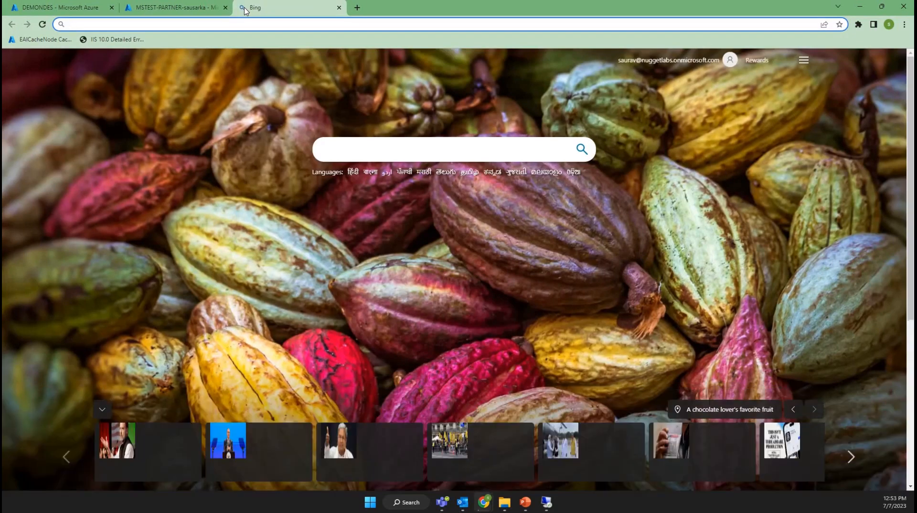
pyautogui.hotkey('ctrl', 'v')
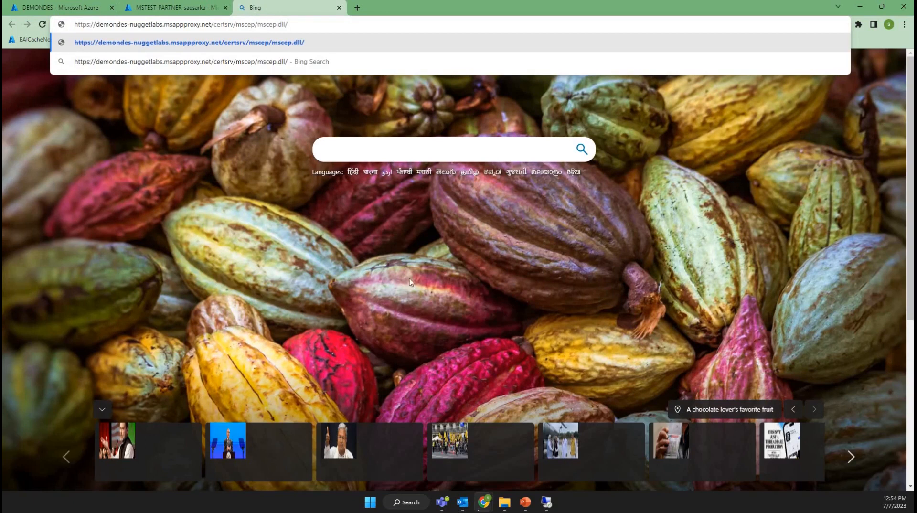
# Compare the internal NDES URL and its page on the DemoNDES server with the external URL in the local browser
pyautogui.click(547, 505)
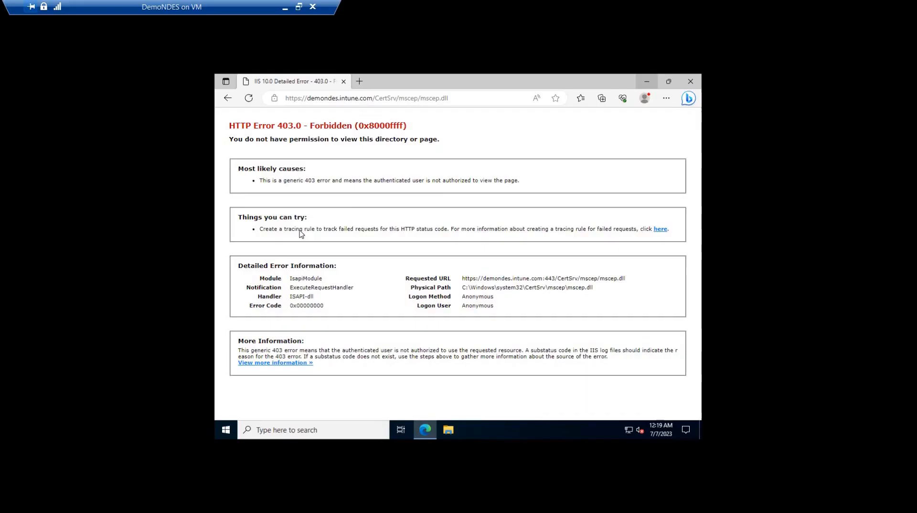
pyautogui.click(464, 100)
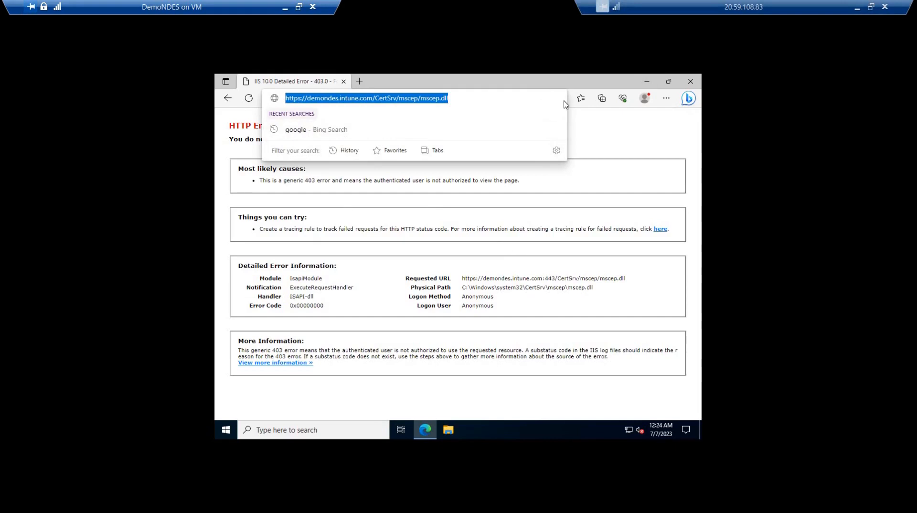
pyautogui.click(523, 96)
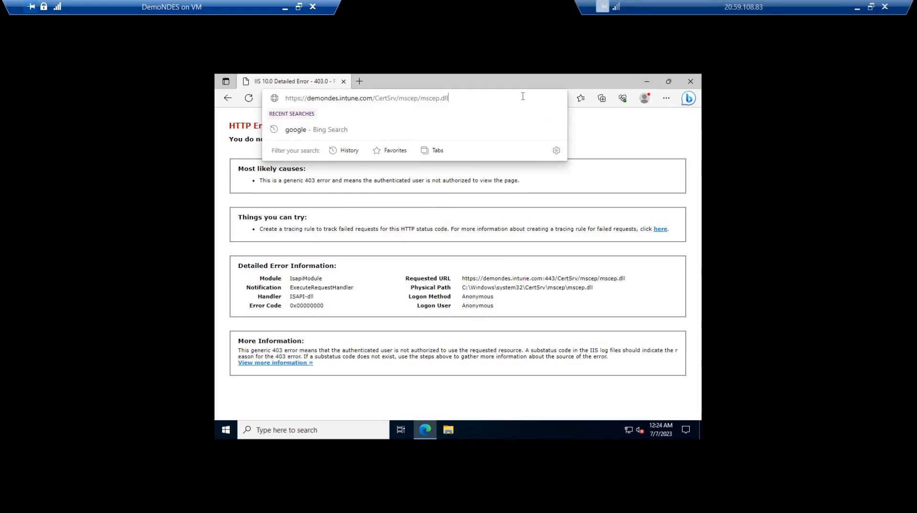
pyautogui.click(408, 211)
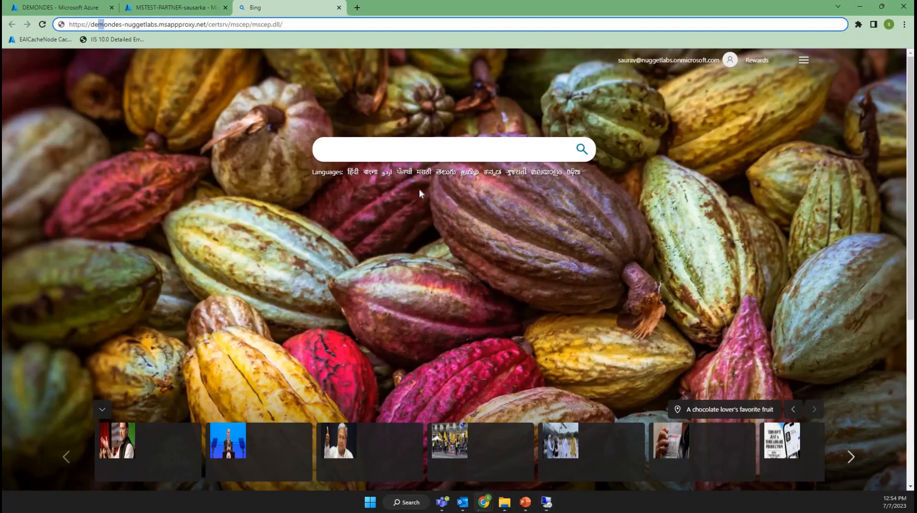
pyautogui.moveTo(98, 24); pyautogui.dragTo(351, 21)
pyautogui.click(546, 502)
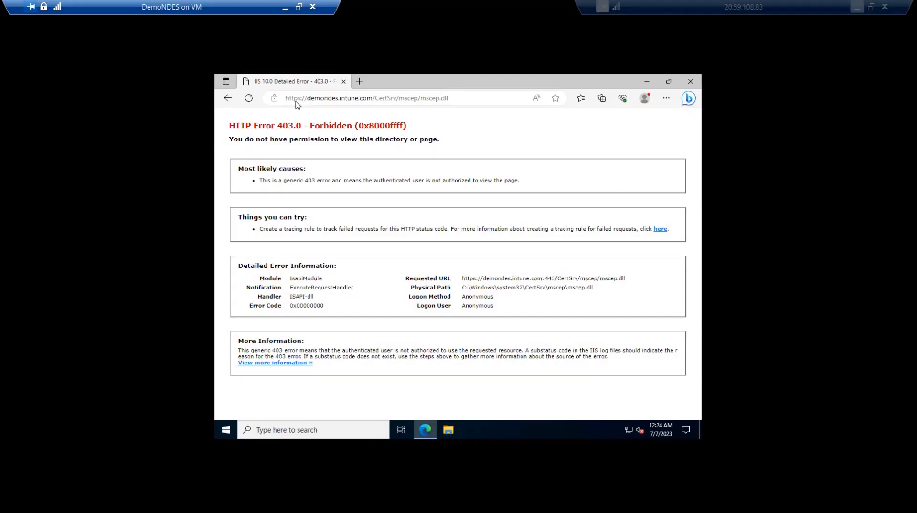
pyautogui.moveTo(291, 98); pyautogui.dragTo(449, 98)
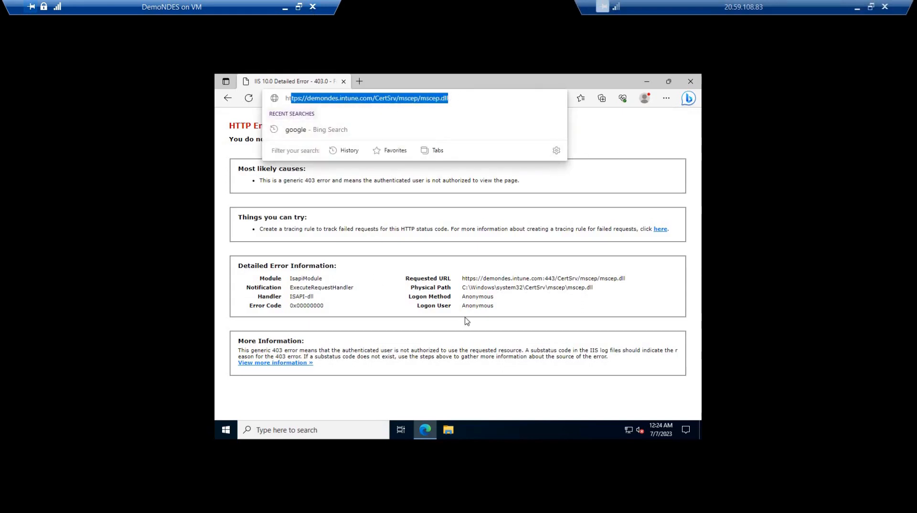
pyautogui.click(326, 144)
pyautogui.moveTo(621, 382); pyautogui.dragTo(228, 126)
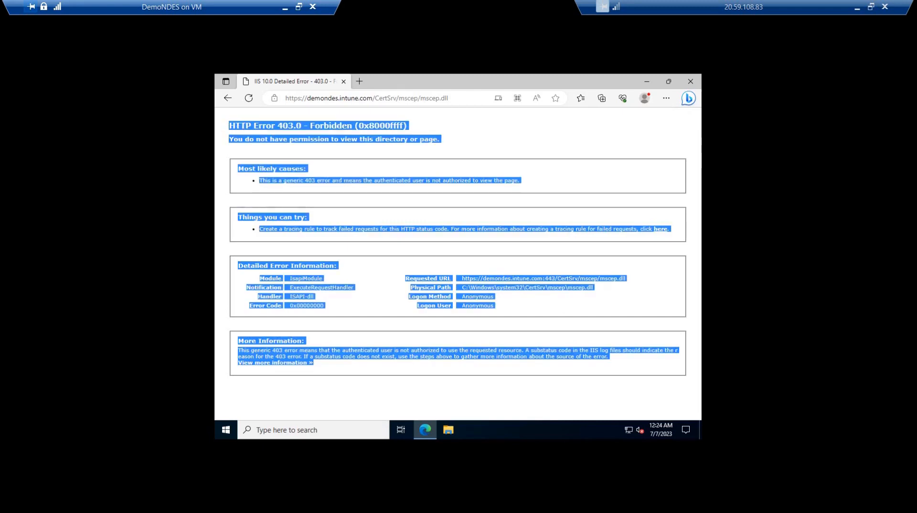
pyautogui.click(858, 7)
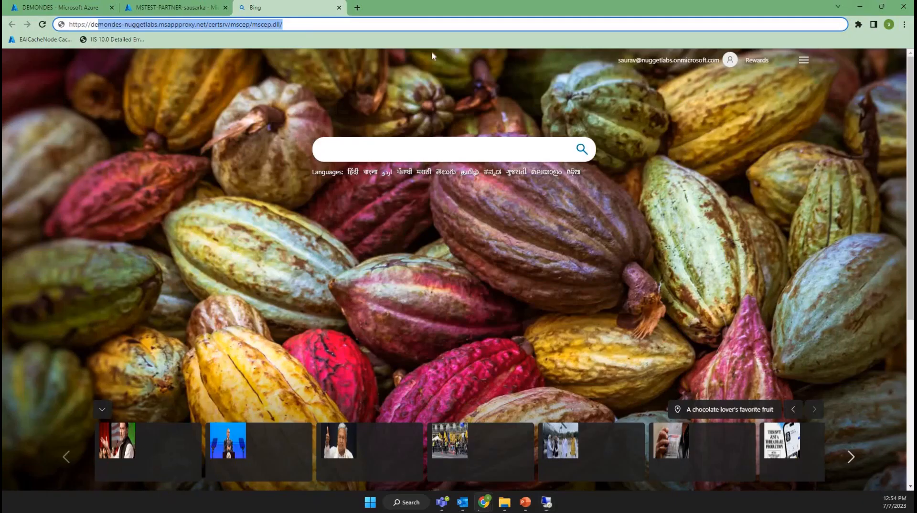
pyautogui.click(305, 27)
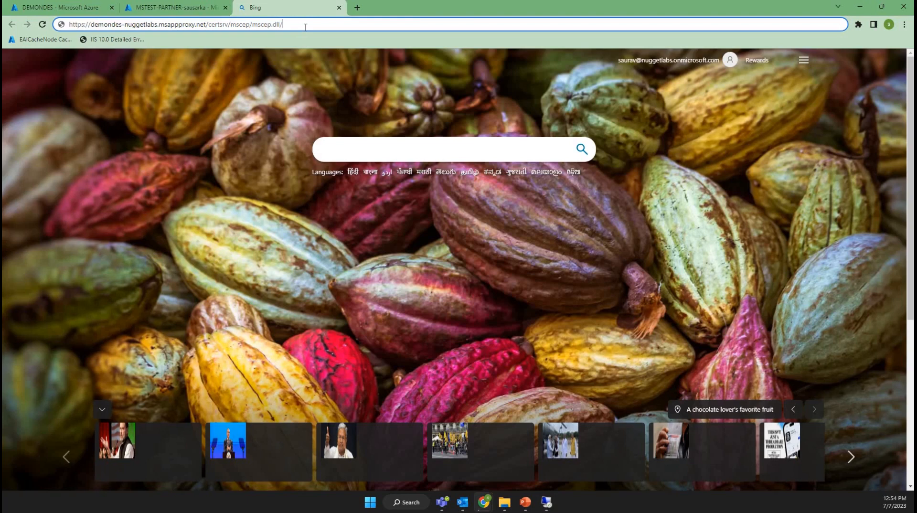
pyautogui.press('Return')
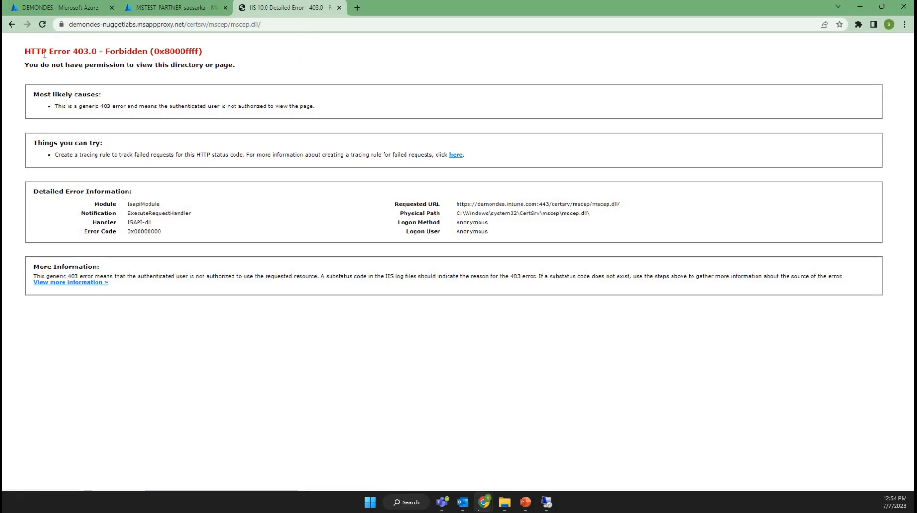
# Examine the external URL's response page and its address in the local browser
pyautogui.moveTo(46, 52); pyautogui.dragTo(225, 97)
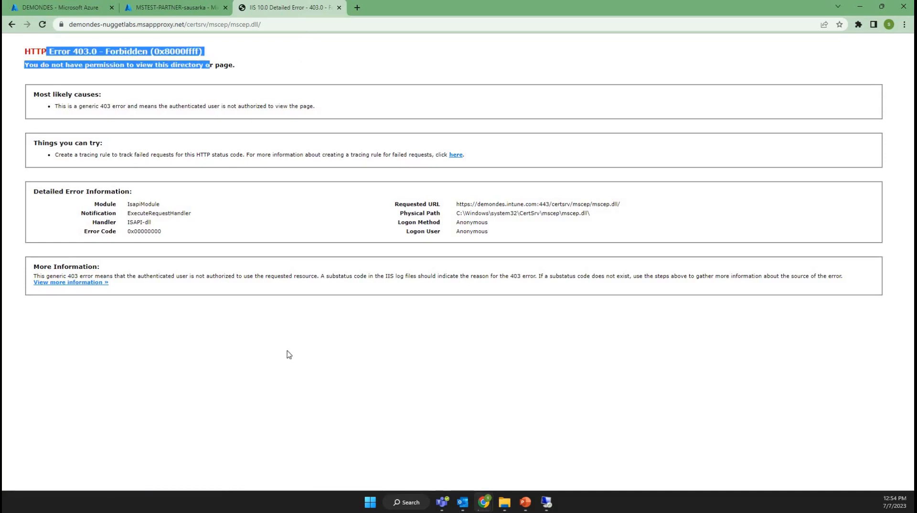
pyautogui.click(199, 288)
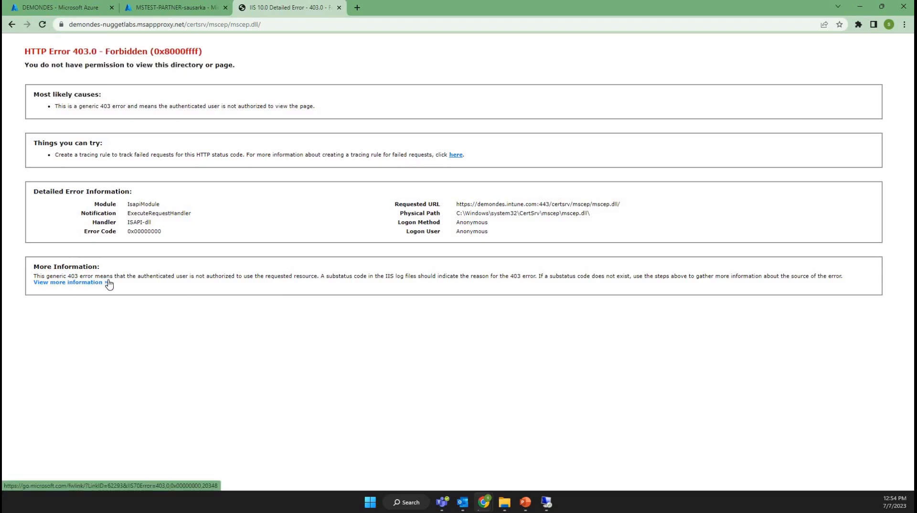
pyautogui.click(269, 25)
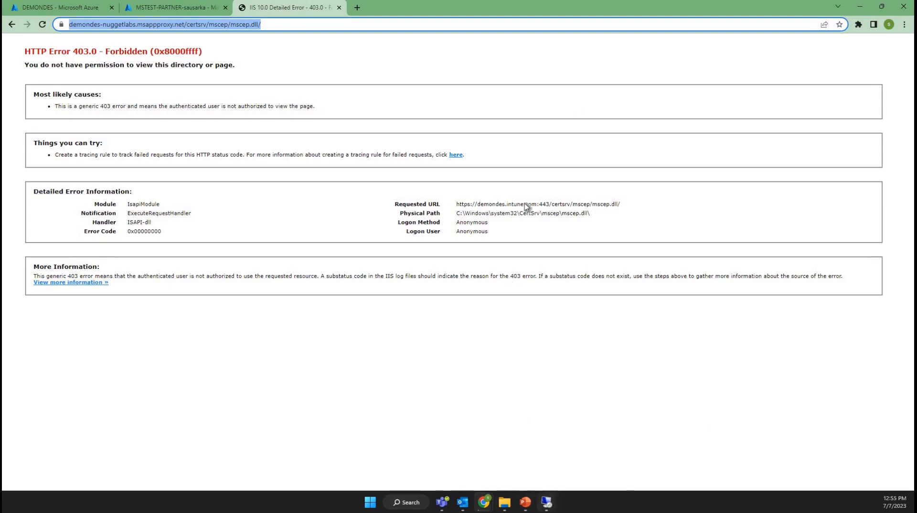
# Switch to the DemoNDES server, browse its drive to the IIS log folder, and open u_ex230707 in a maximized Notepad window
pyautogui.click(546, 502)
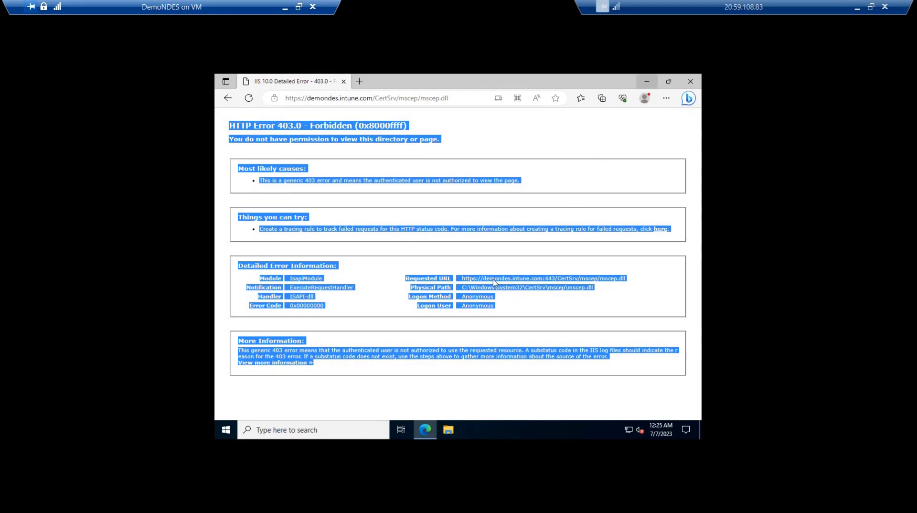
pyautogui.click(647, 81)
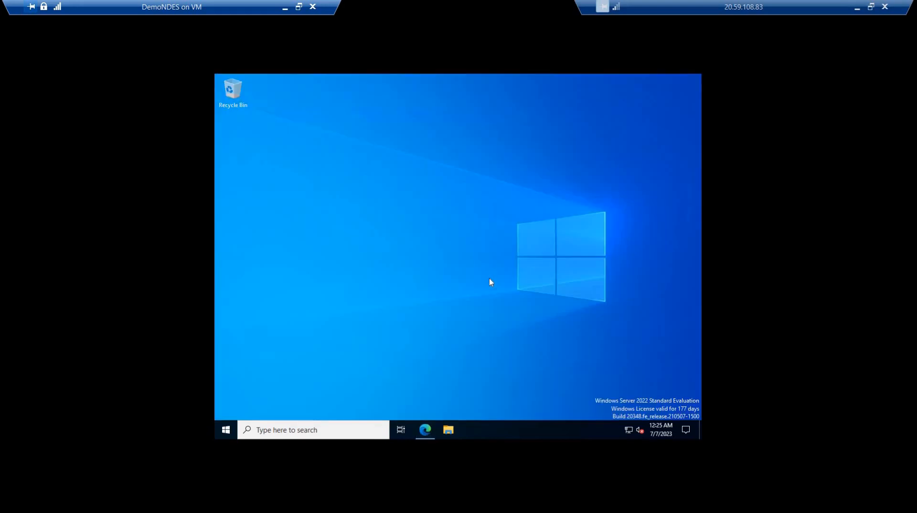
pyautogui.press('super+e')
pyautogui.click(326, 242)
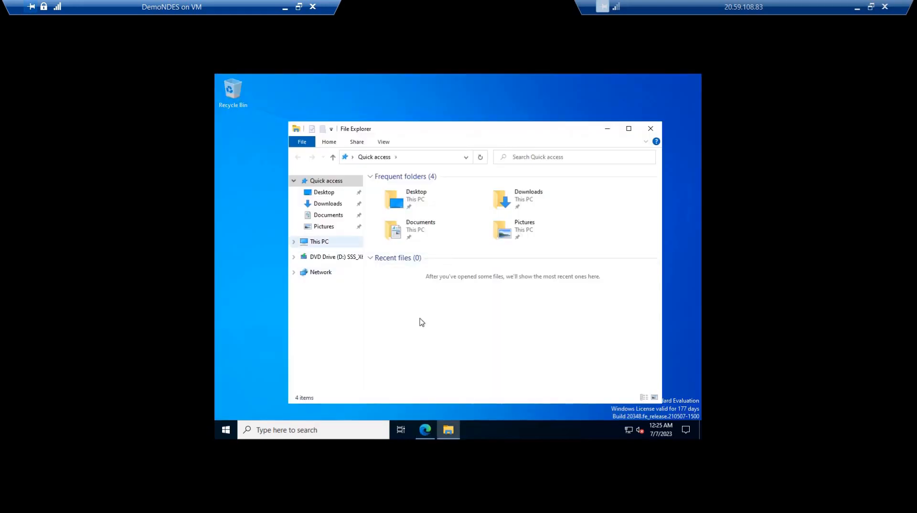
pyautogui.doubleClick(421, 319)
pyautogui.doubleClick(398, 190)
pyautogui.doubleClick(395, 207)
pyautogui.click(461, 262)
pyautogui.doubleClick(404, 199)
pyautogui.doubleClick(395, 187)
pyautogui.doubleClick(395, 187)
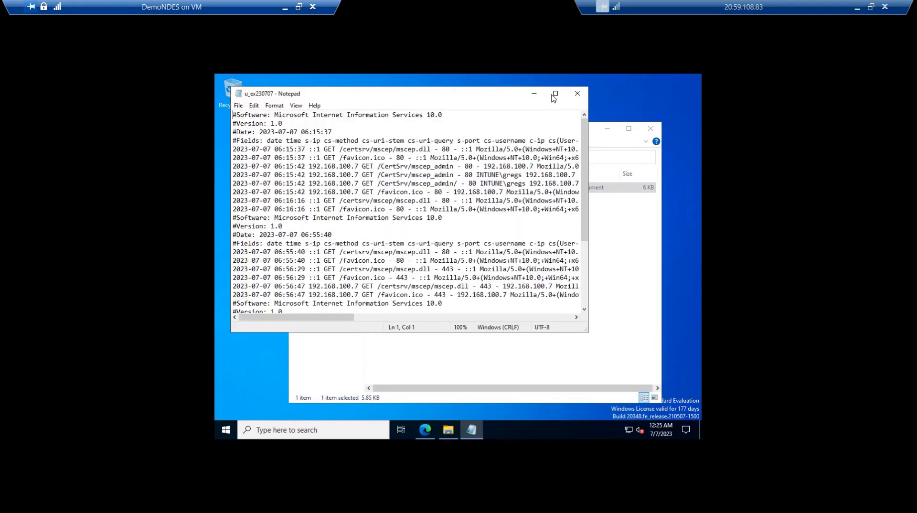
pyautogui.click(555, 94)
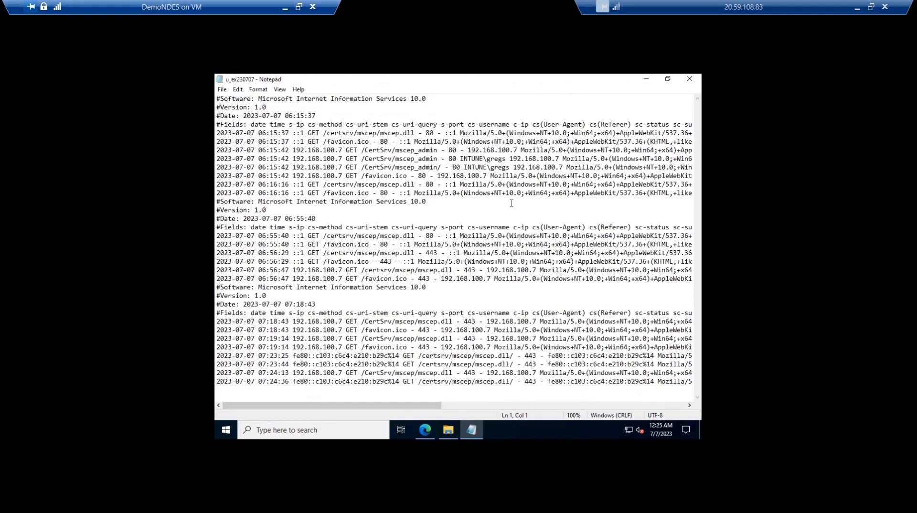
# Examine the mscep.dll request entries in the u_ex230707 log, from the request paths through to the status columns
pyautogui.hscroll(10, 511, 203)
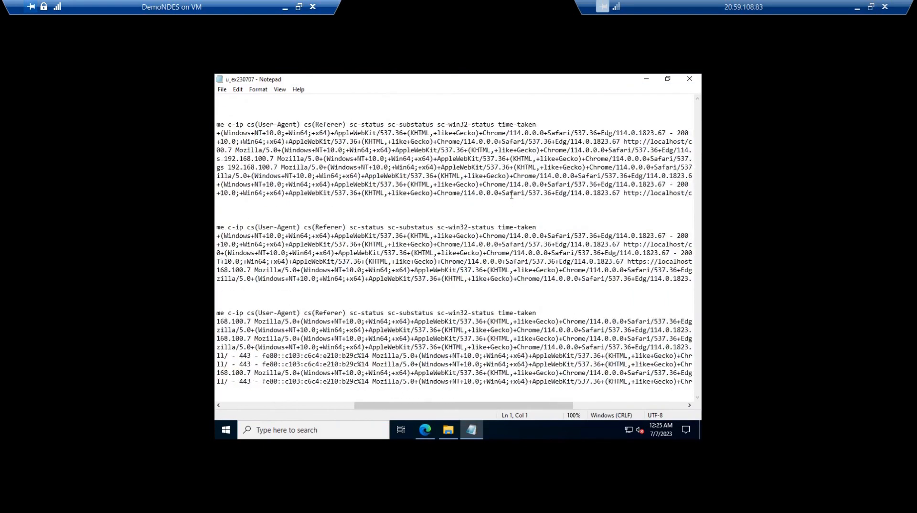
pyautogui.hscroll(-10, 511, 196)
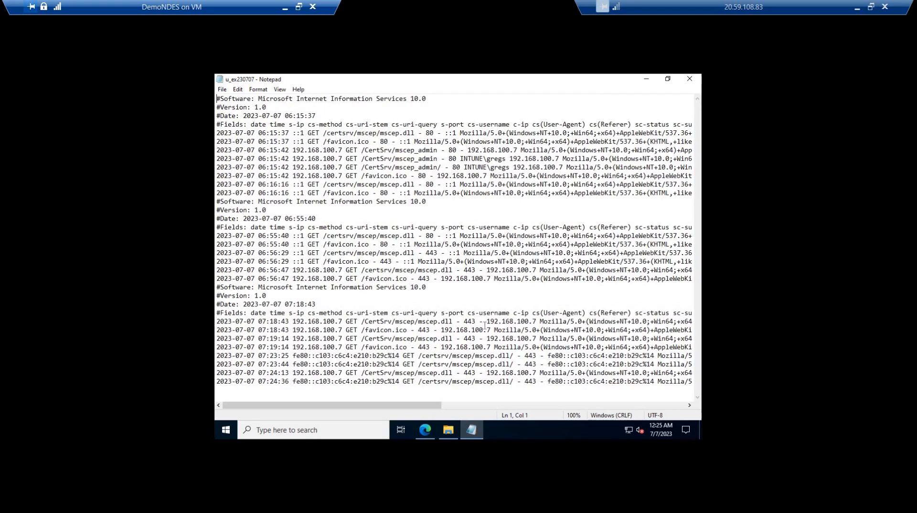
pyautogui.moveTo(392, 321); pyautogui.dragTo(597, 339)
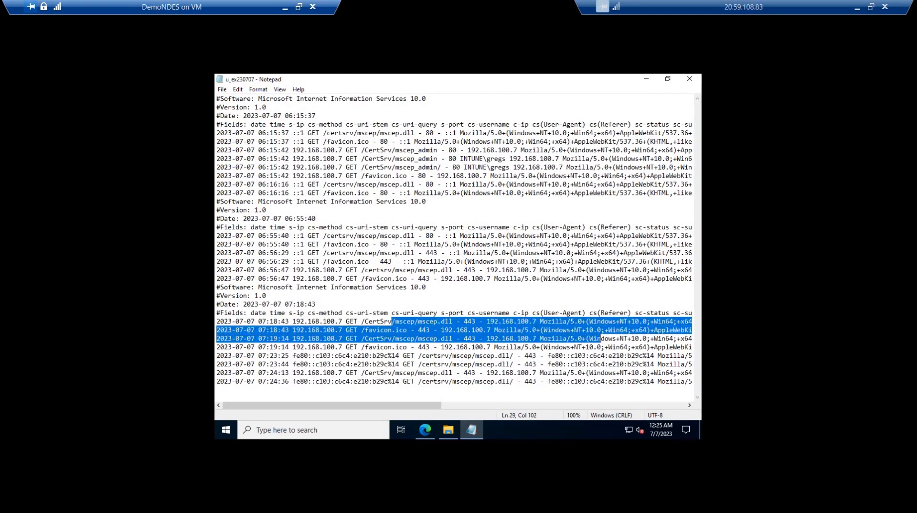
pyautogui.click(586, 347)
pyautogui.moveTo(494, 330); pyautogui.dragTo(677, 322)
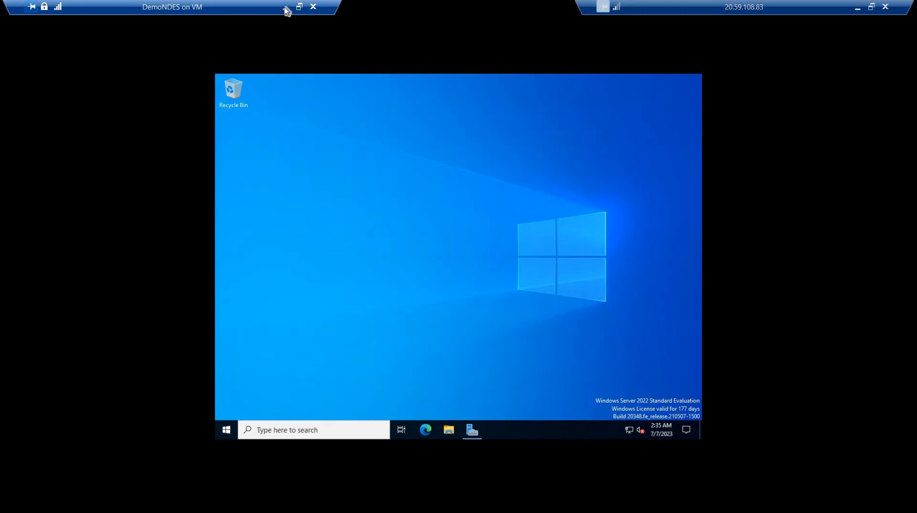
# Leave the DemoNDES session and load portal.azure.com in a new tab beside the Intune admin center
pyautogui.click(285, 8)
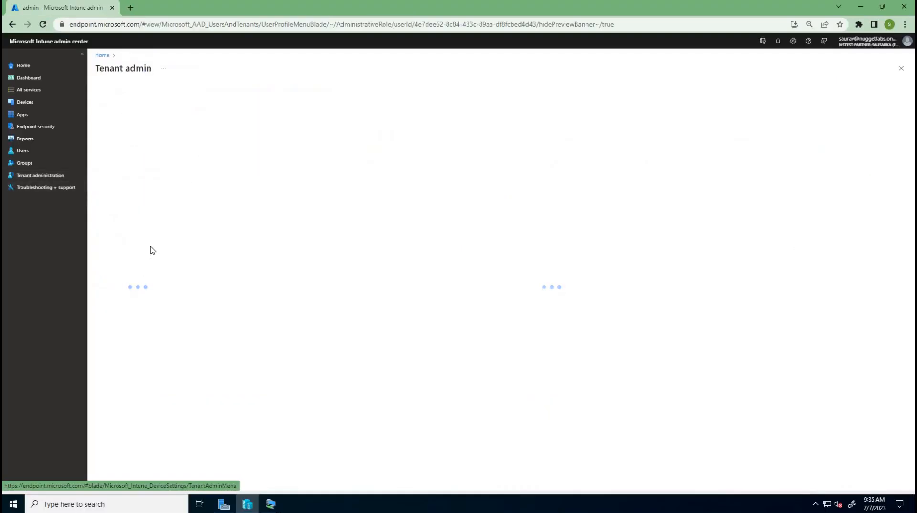
pyautogui.click(130, 8)
pyautogui.write('portal.azure.com')
pyautogui.press('Return')
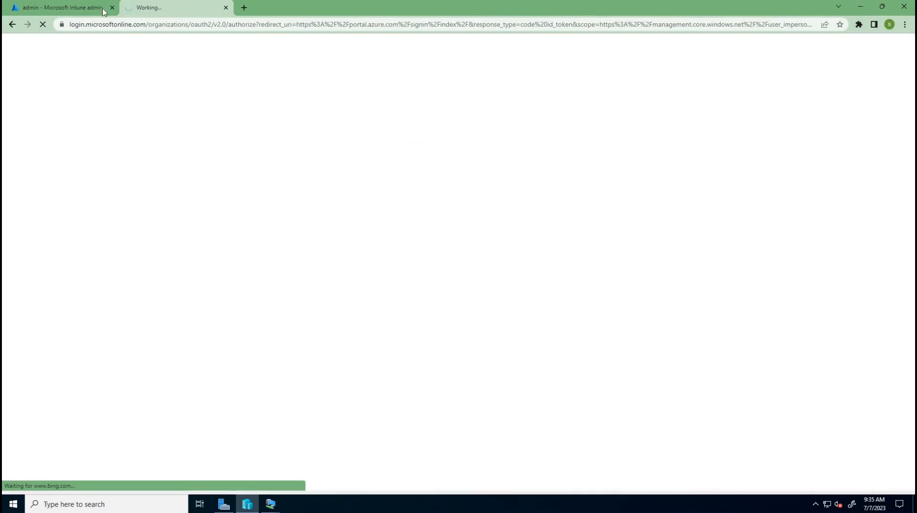
# Open the certificate connectors list under the Intune admin center's tenant connectors and tokens
pyautogui.click(78, 11)
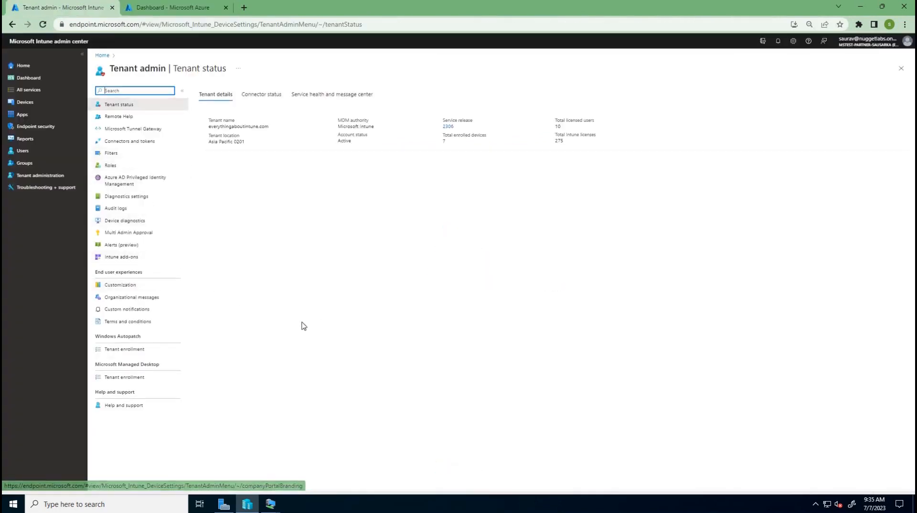
pyautogui.click(134, 143)
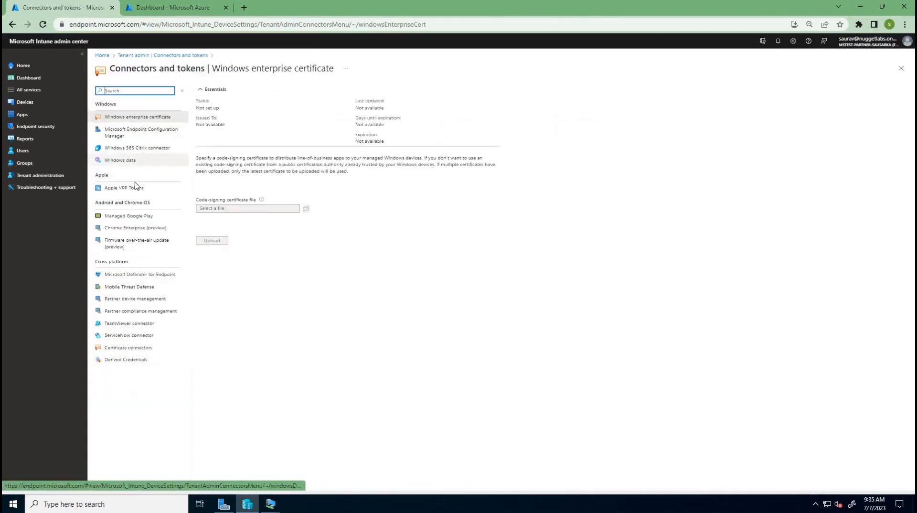
pyautogui.click(136, 349)
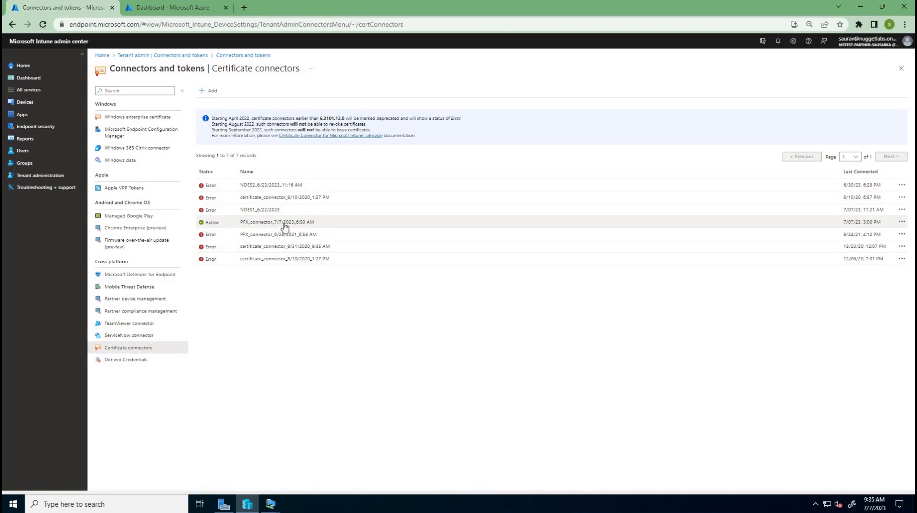
# Replace the PFX_connector prefix in the active 7/7/2023_6:50 AM connector's name with NDESDEMO and save the connector
pyautogui.click(248, 221)
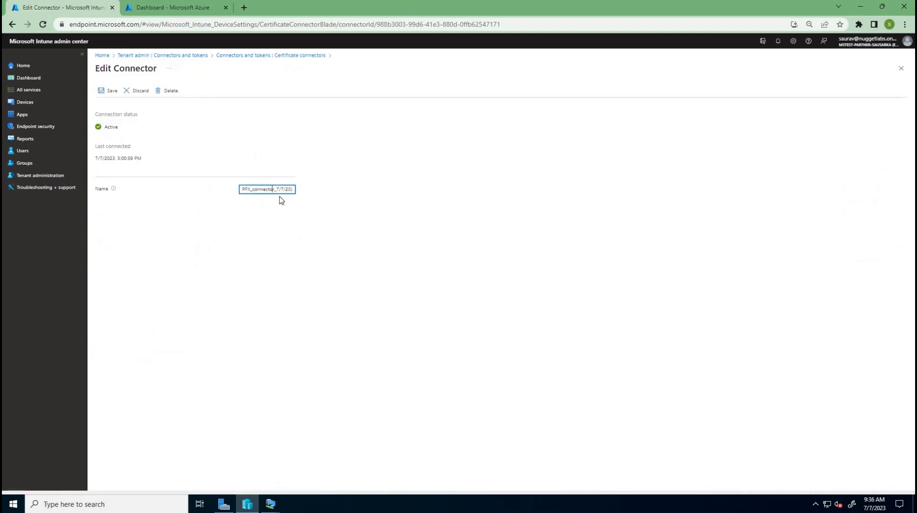
pyautogui.press('BackSpace')
pyautogui.press('BackSpace')
pyautogui.press('BackSpace')
pyautogui.press('BackSpace')
pyautogui.press('BackSpace')
pyautogui.press('BackSpace')
pyautogui.press('BackSpace')
pyautogui.press('BackSpace')
pyautogui.press('BackSpace')
pyautogui.press('BackSpace')
pyautogui.write('NDESDEMO')
pyautogui.click(114, 93)
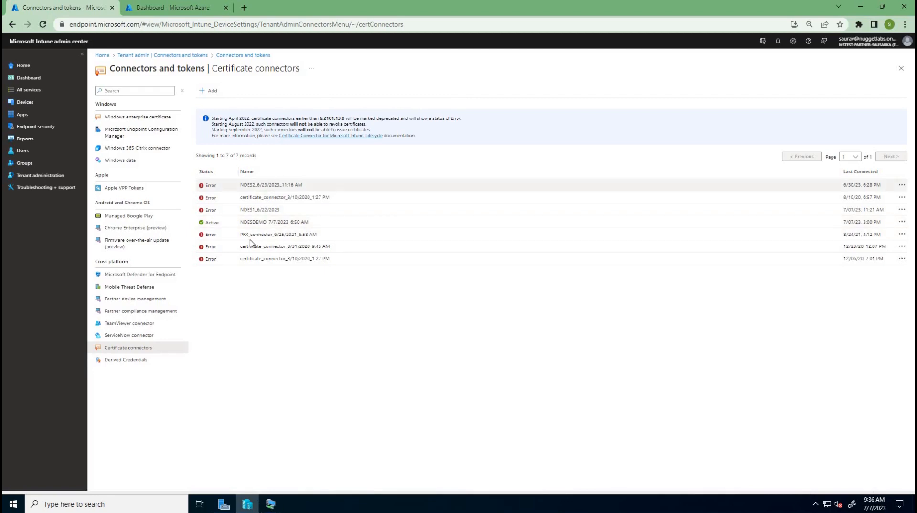
# Open the Application proxy page of Azure Active Directory in the Azure portal and check the connector groups' status
pyautogui.click(247, 507)
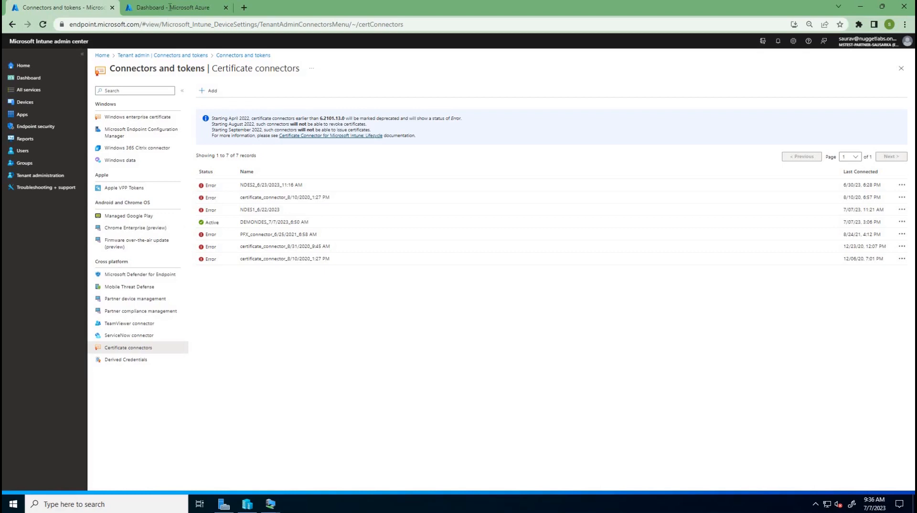
pyautogui.click(172, 7)
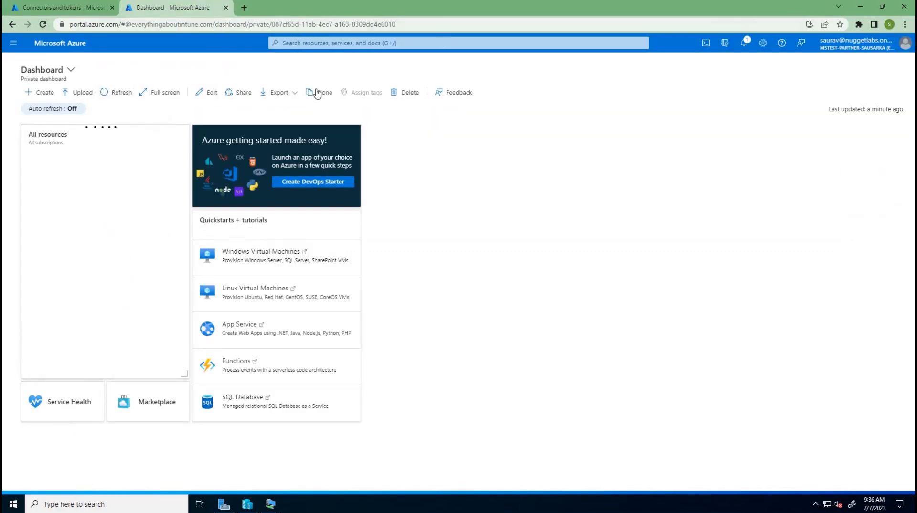
pyautogui.click(316, 44)
pyautogui.click(305, 195)
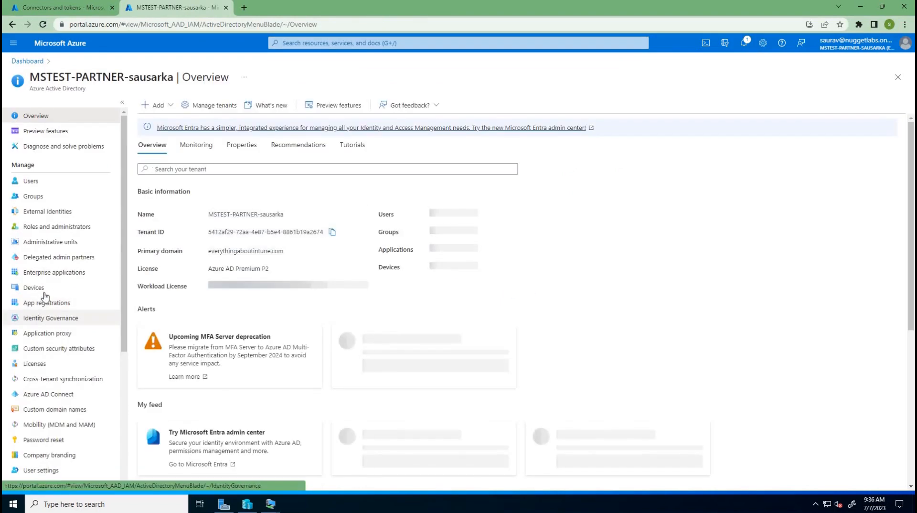
pyautogui.click(50, 334)
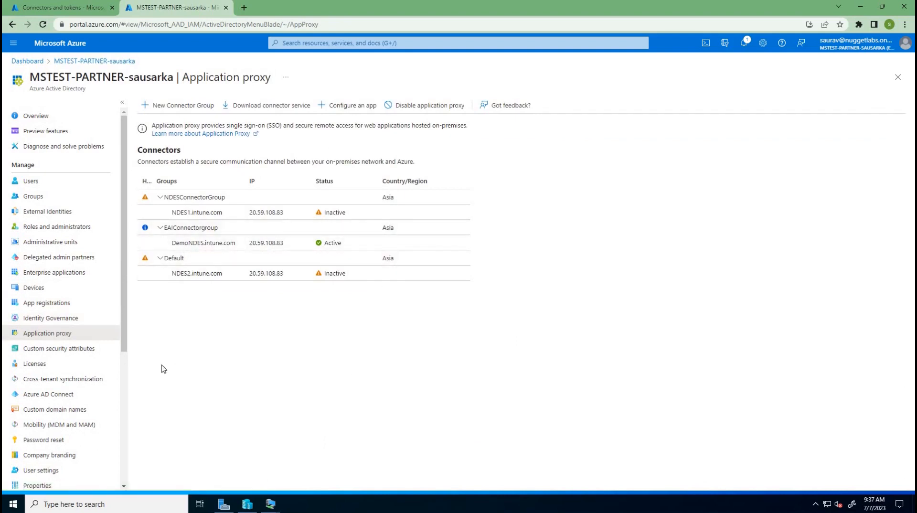
# Return to the Intune admin center and open the configuration profiles for Windows devices
pyautogui.click(41, 12)
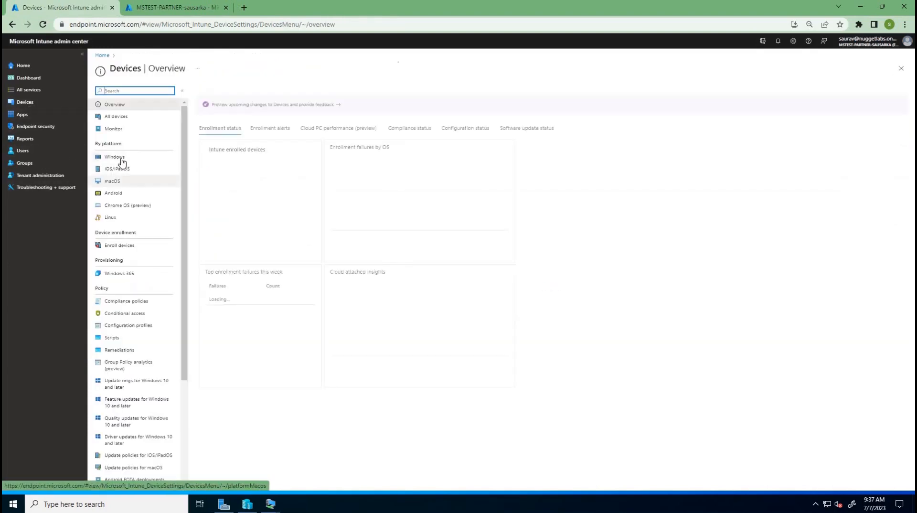
pyautogui.click(125, 158)
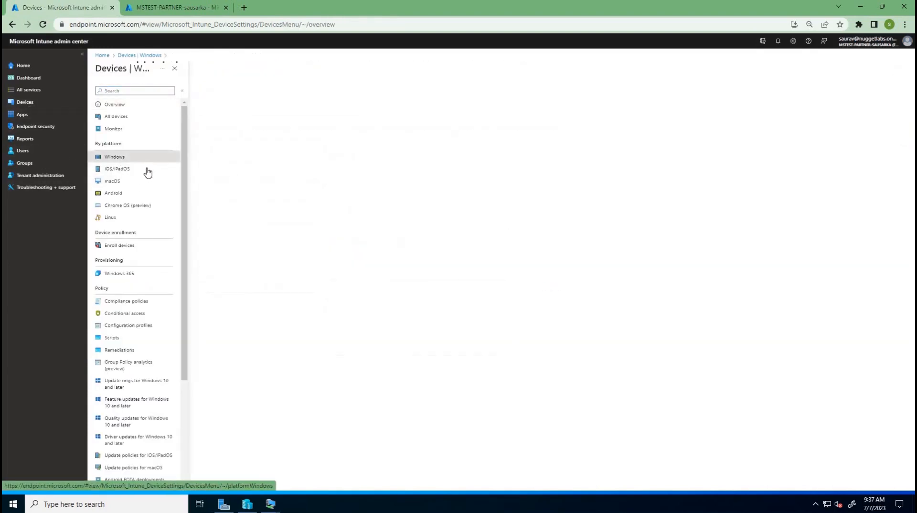
pyautogui.click(130, 157)
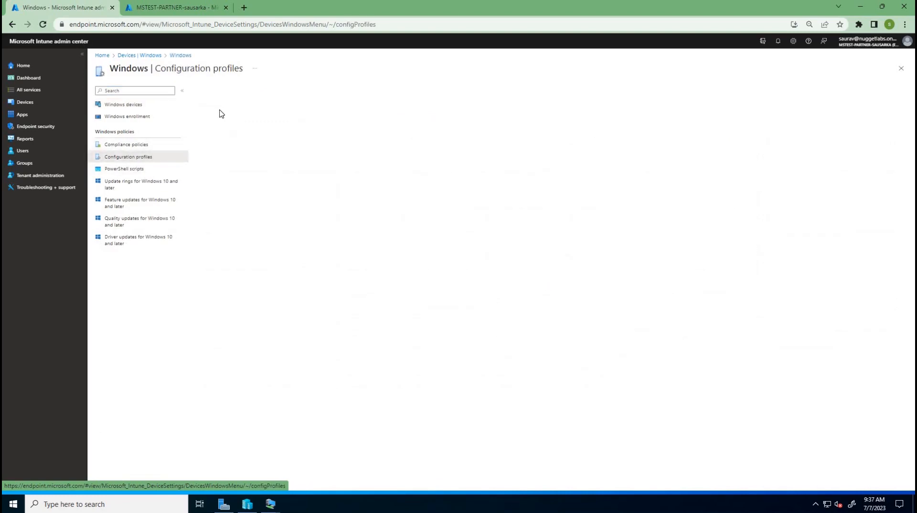
# Start a new configuration profile for Windows 10 and later from the Trusted certificate template
pyautogui.click(219, 113)
pyautogui.click(729, 95)
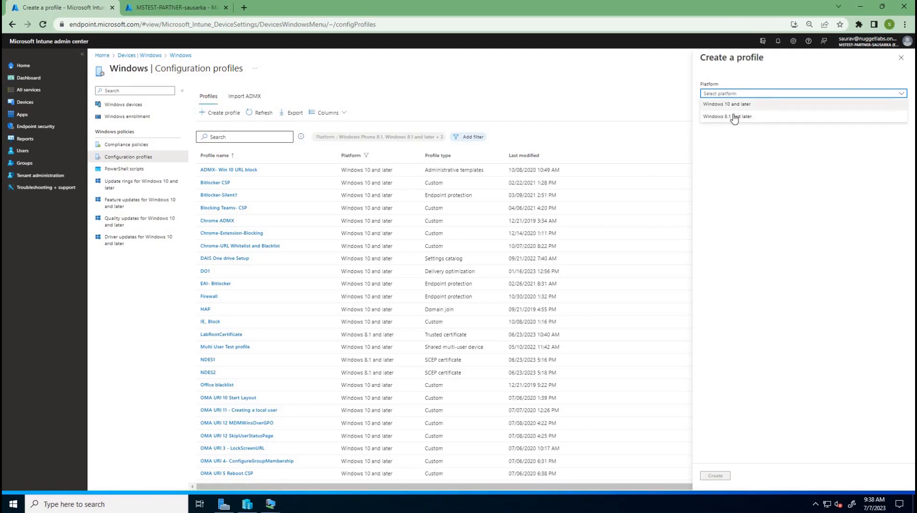
pyautogui.click(729, 104)
pyautogui.click(726, 116)
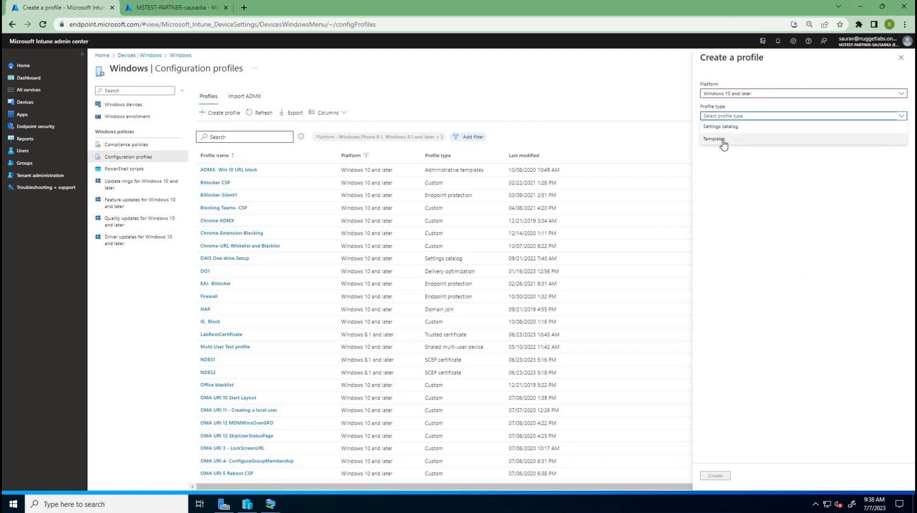
pyautogui.click(723, 139)
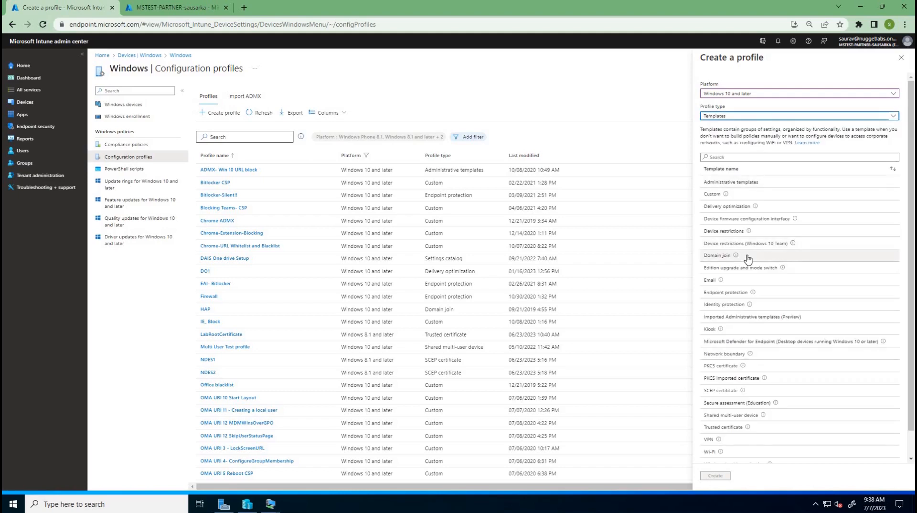
pyautogui.scroll(-2, 749, 258)
pyautogui.click(725, 401)
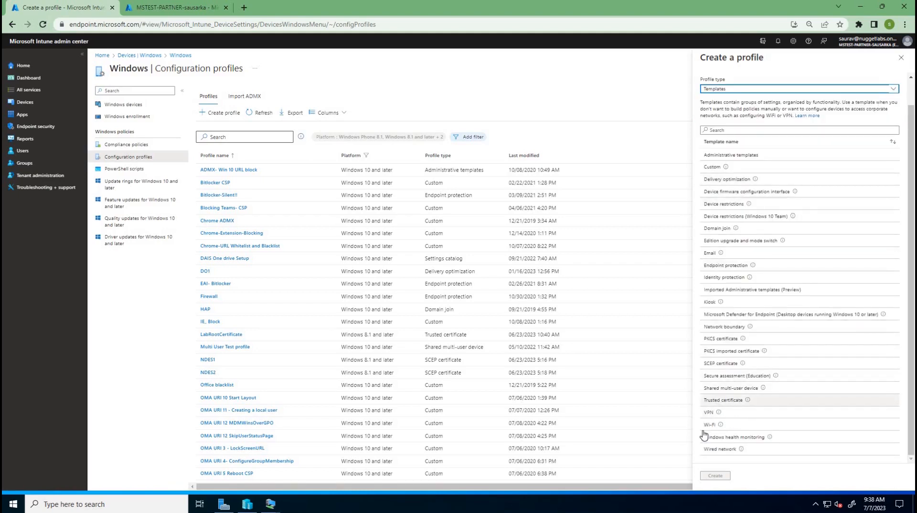
pyautogui.click(715, 476)
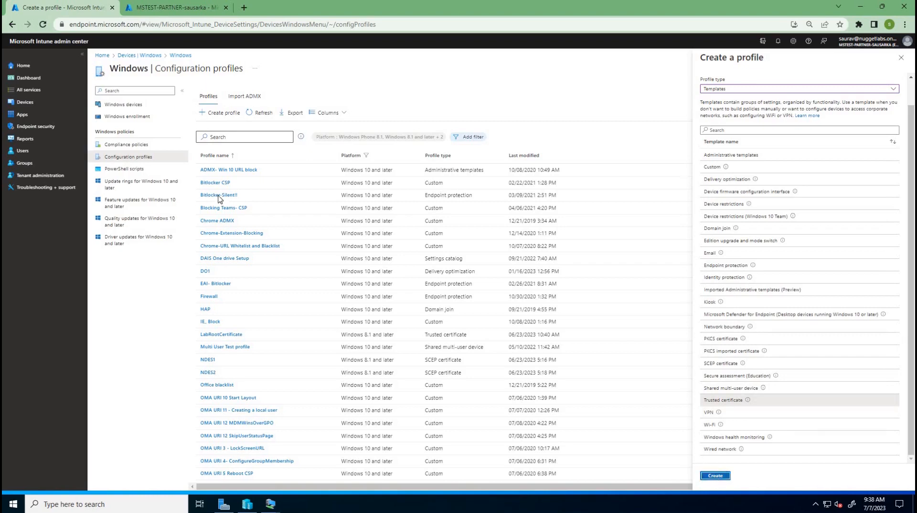
# Enter DemoNDESTrustedRootCertificateProfile as the profile's name and description, and continue to its configuration settings
pyautogui.click(286, 114)
pyautogui.write('DemoNDESTrustedRootCertificateProfile')
pyautogui.press('Tab')
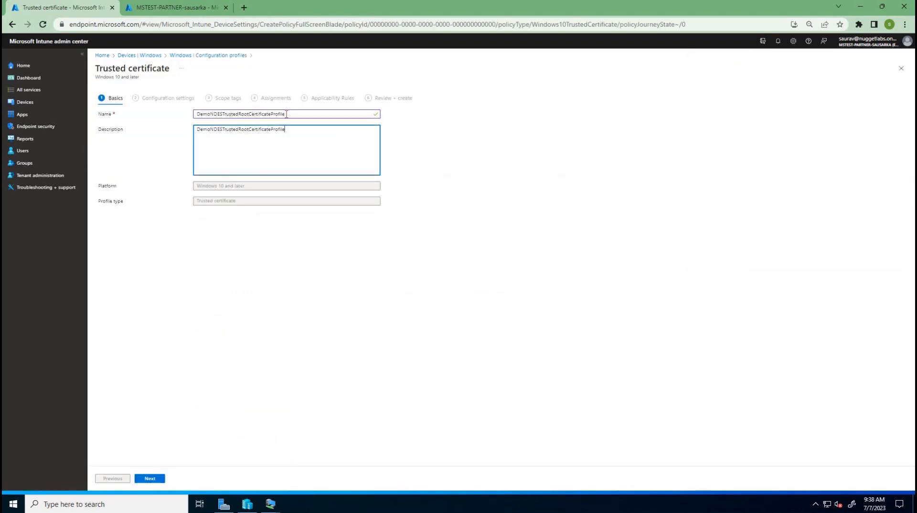
pyautogui.write('DemoNDESTrustedRootCertificateProfile')
pyautogui.click(158, 480)
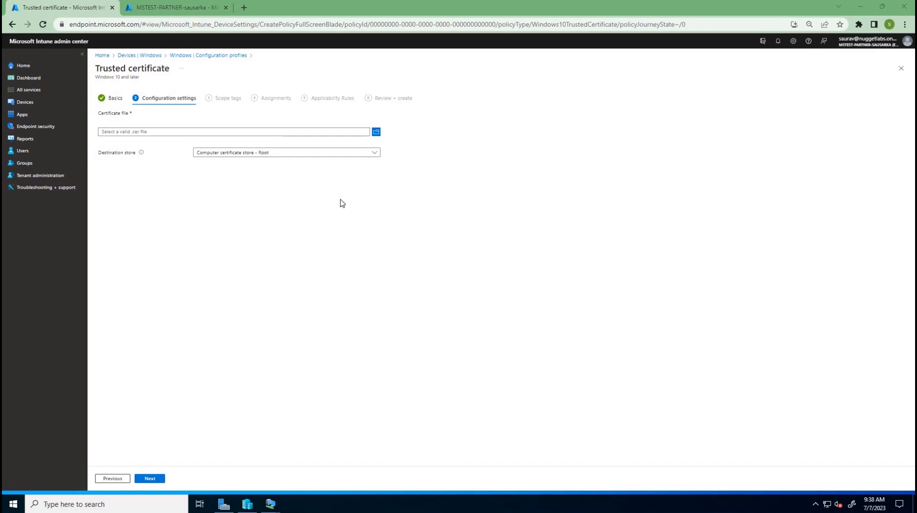
# Switch to the DC virtual machine, unlock it with the administrator account's password, and show its window full screen
pyautogui.click(275, 508)
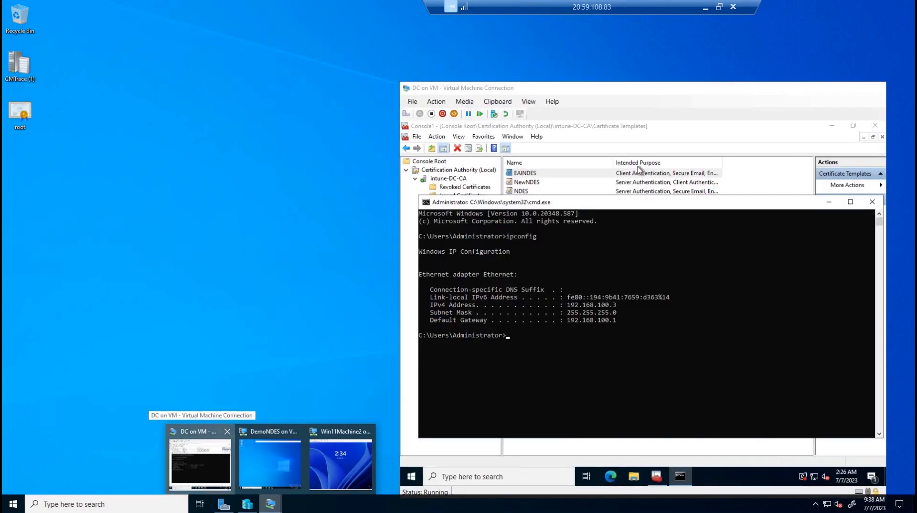
pyautogui.click(205, 455)
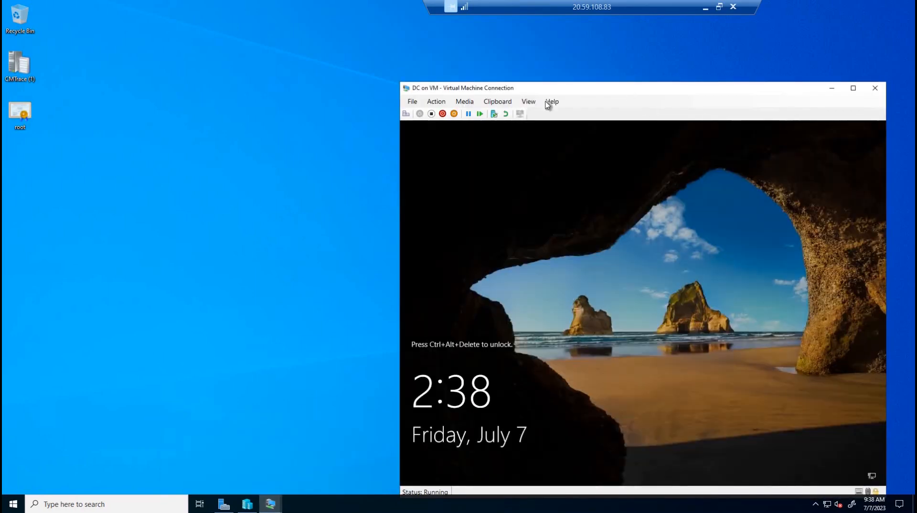
pyautogui.click(443, 114)
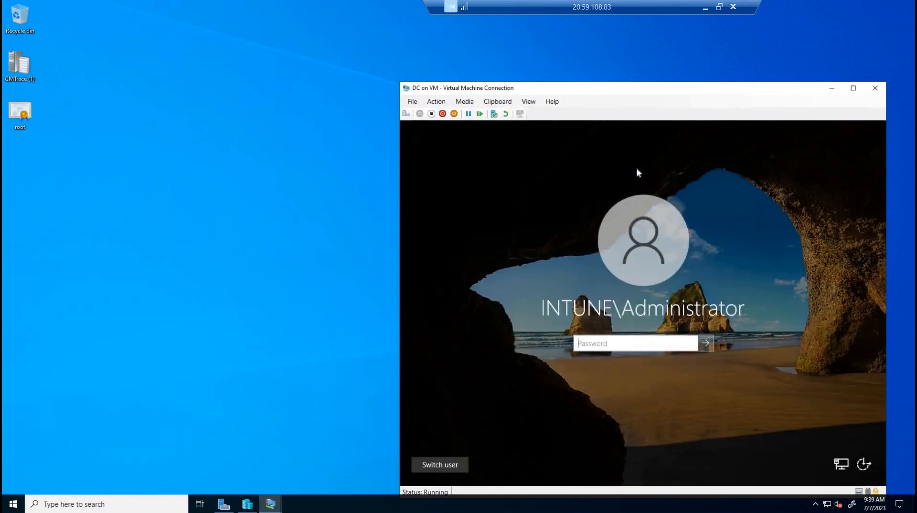
pyautogui.write('P•••••••••••')
pyautogui.press('Return')
pyautogui.click(853, 87)
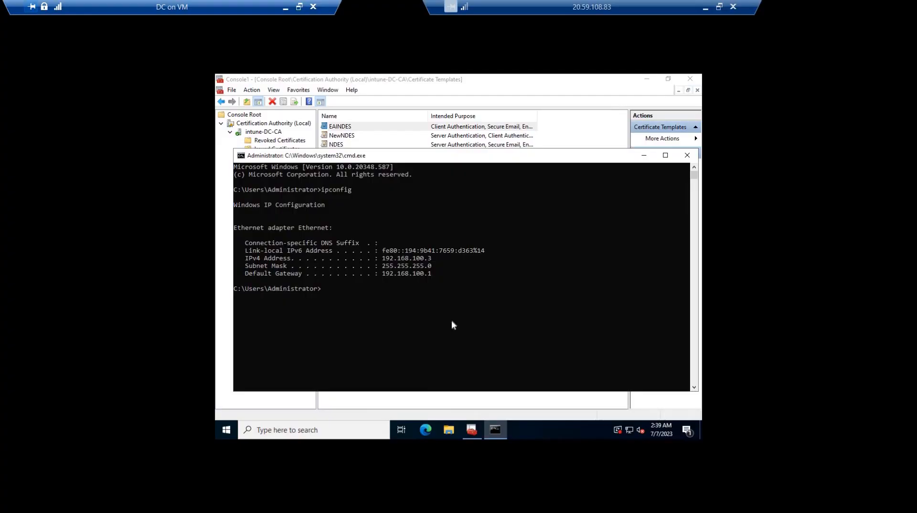
# Export the CA's root certificate at the command prompt with certutil -ca.cert C:\certificate.cer
pyautogui.click(404, 315)
pyautogui.write('certutil -ca.cert C:\\')
pyautogui.write('ficate')
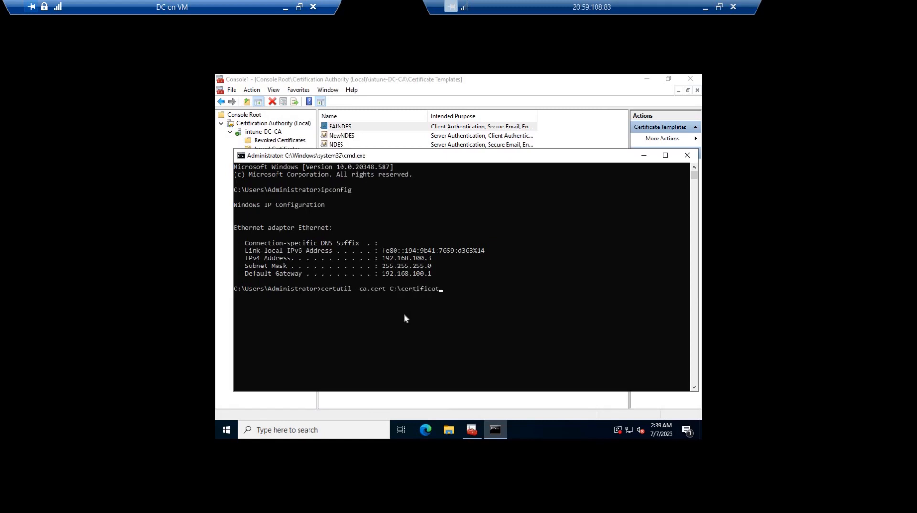
pyautogui.write('.cer')
pyautogui.press('Return')
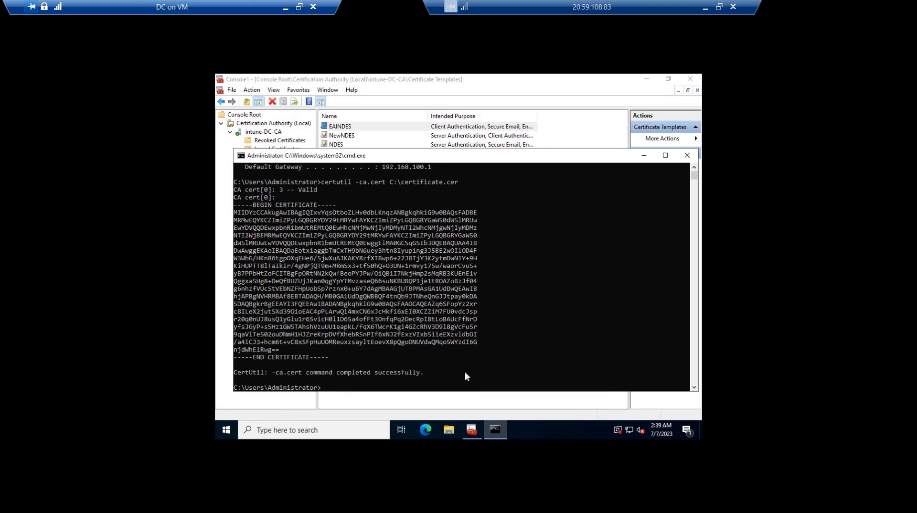
pyautogui.moveTo(235, 372); pyautogui.dragTo(462, 372)
# Locate the exported certificate file on the domain controller's Local Disk (C:)
pyautogui.click(448, 431)
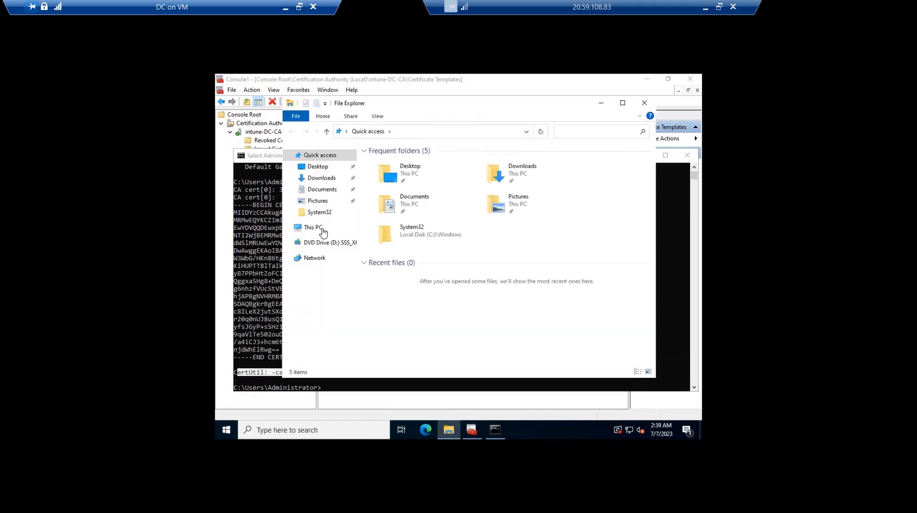
pyautogui.doubleClick(409, 298)
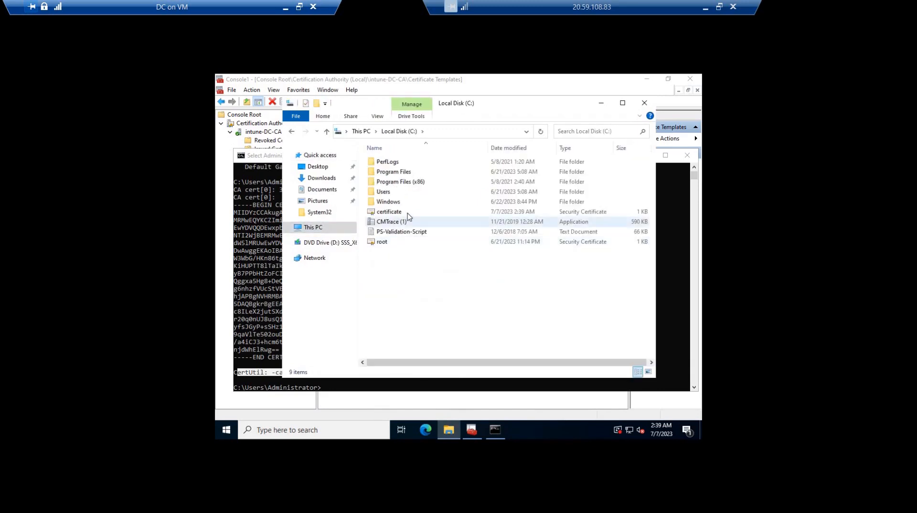
pyautogui.click(408, 214)
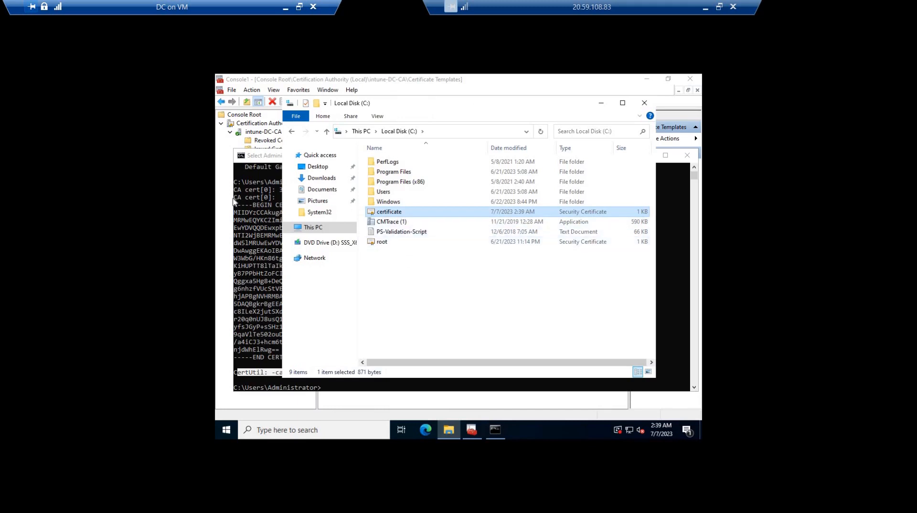
pyautogui.click(645, 104)
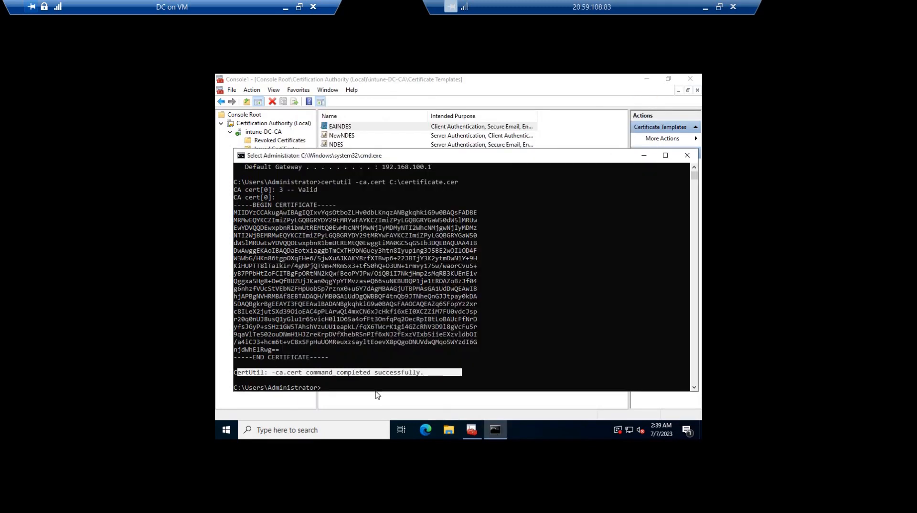
# Open the exported certificate from the C: drive and check its general information and certification path
pyautogui.click(448, 429)
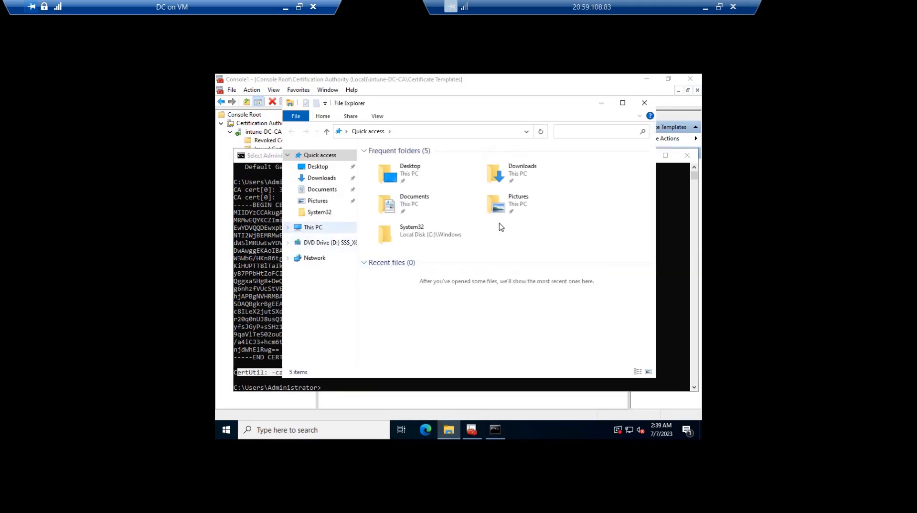
pyautogui.click(313, 228)
pyautogui.doubleClick(407, 286)
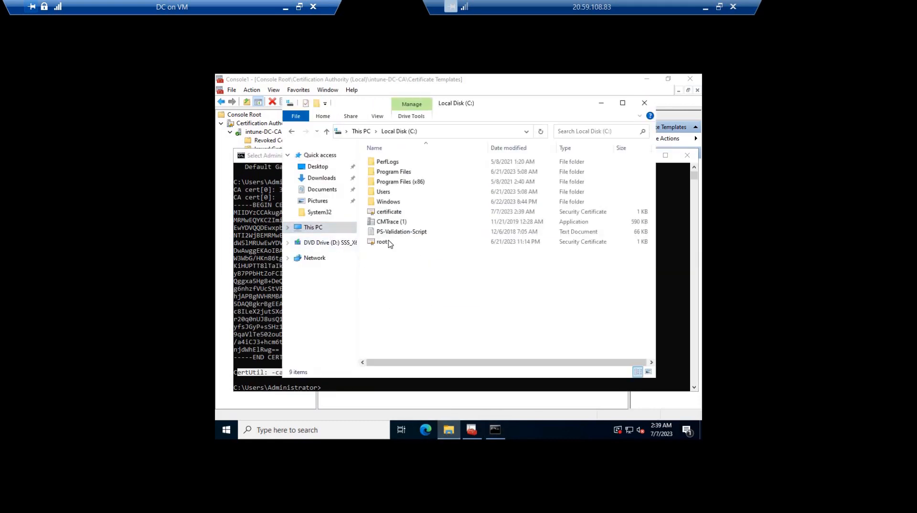
pyautogui.click(389, 212)
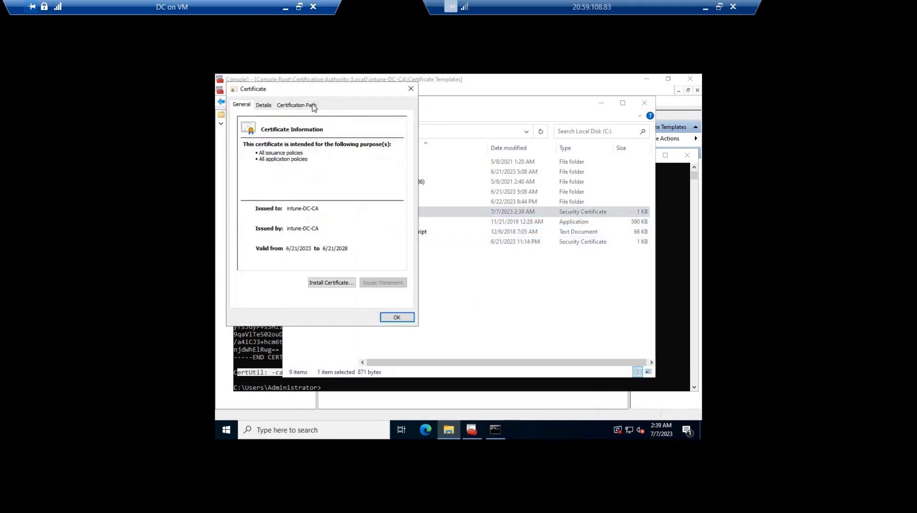
pyautogui.click(304, 109)
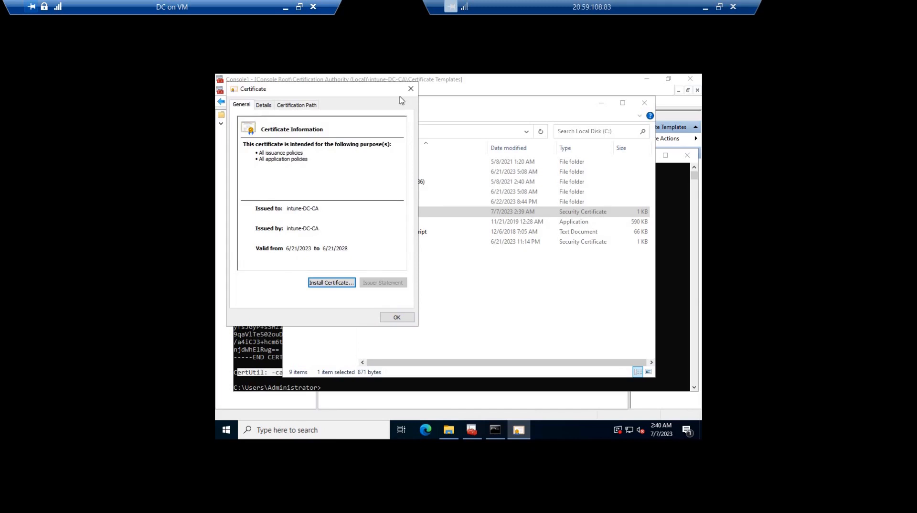
pyautogui.click(396, 318)
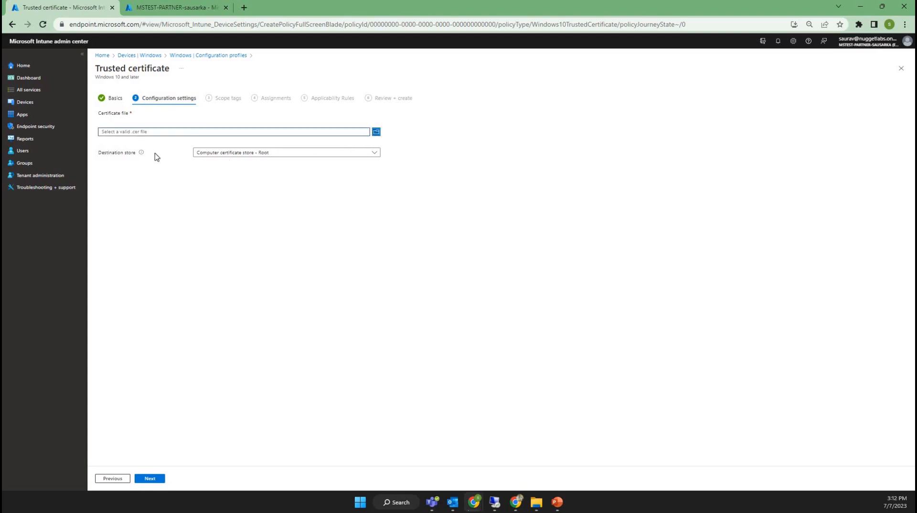
# Return to the Intune trusted certificate profile, upload root.cer from the Desktop as the certificate file, and continue to scope tags
pyautogui.click(122, 130)
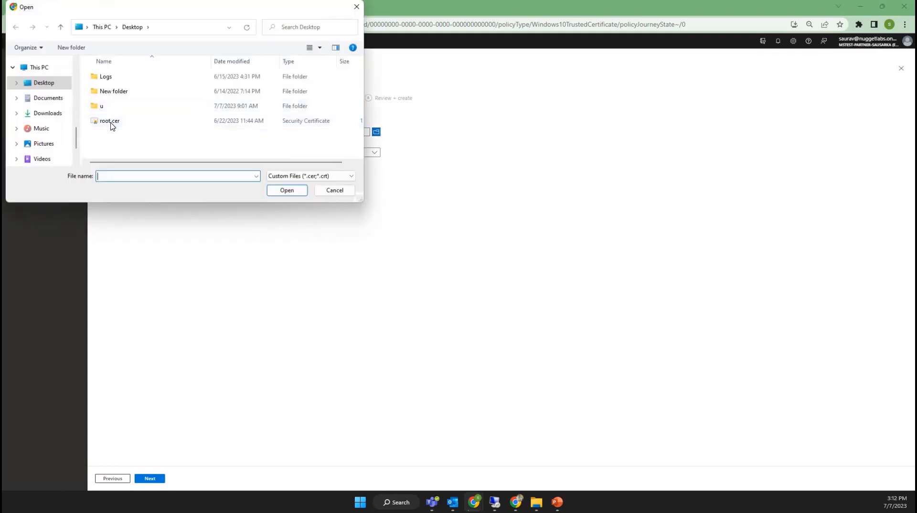
pyautogui.click(115, 122)
pyautogui.click(278, 191)
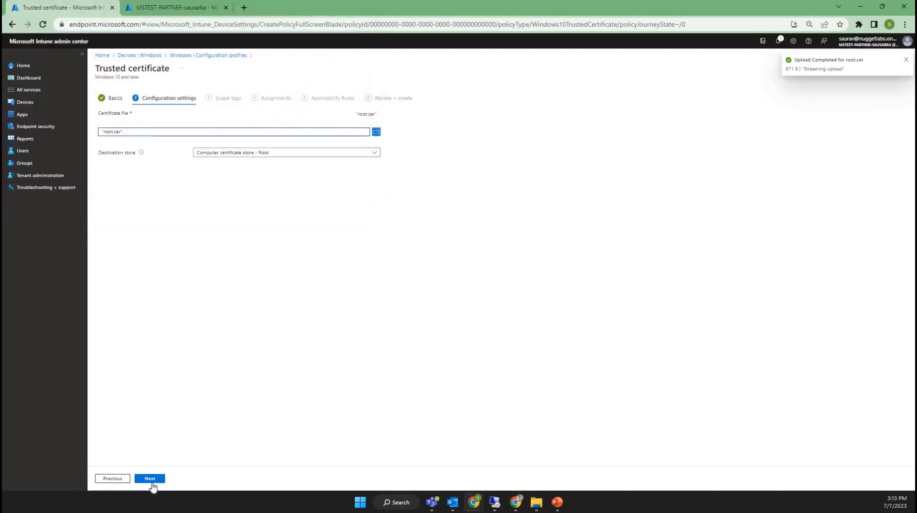
pyautogui.click(150, 479)
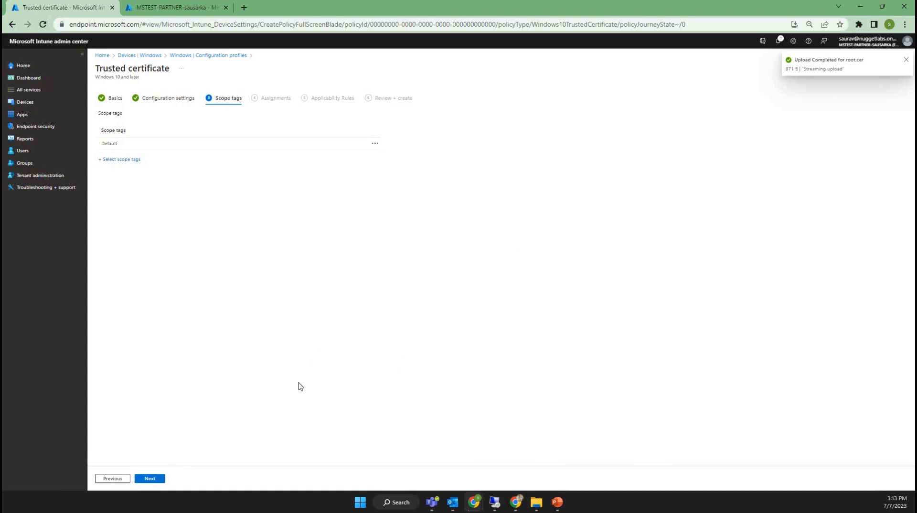
# Keep the default scope tag, leave assignments and applicability rules empty, and create the trusted certificate profile
pyautogui.click(154, 480)
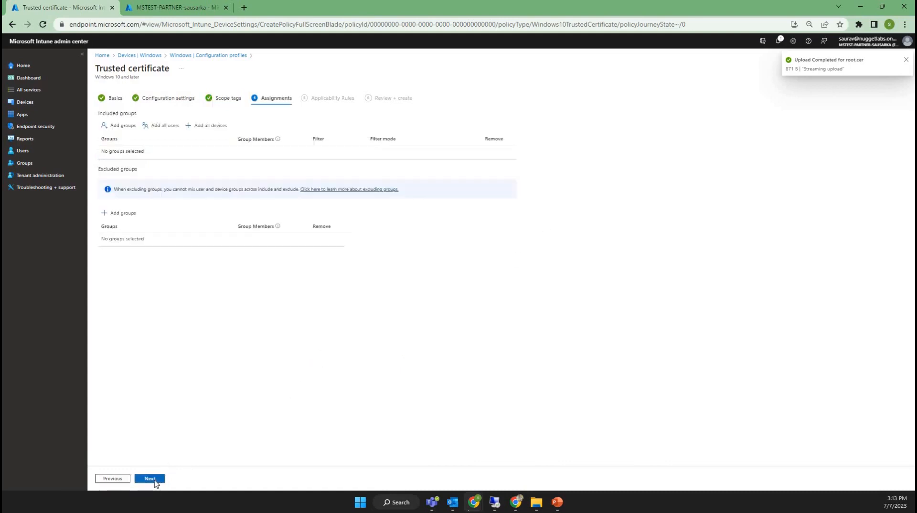
pyautogui.click(154, 479)
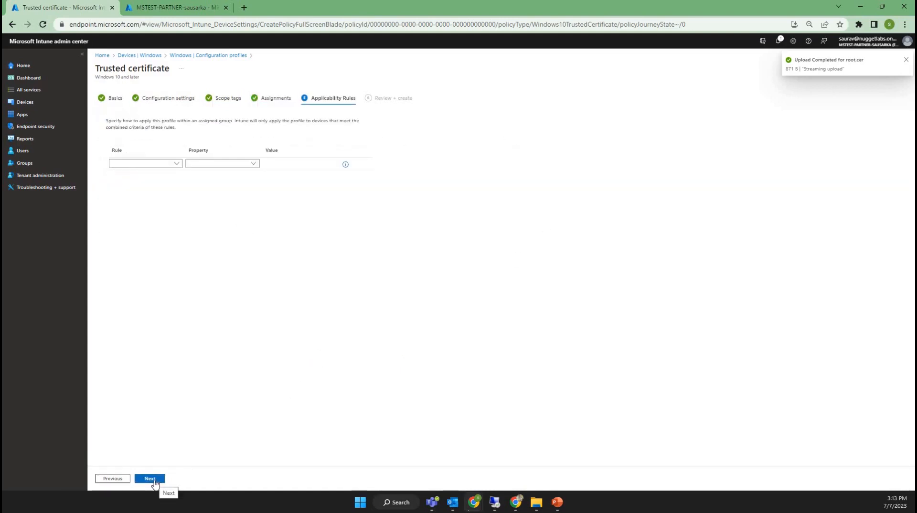
pyautogui.click(155, 479)
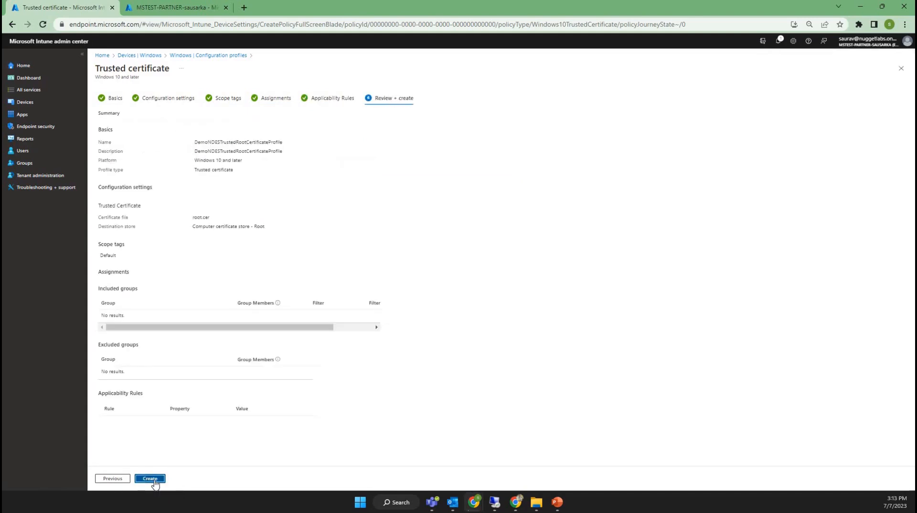
pyautogui.click(155, 480)
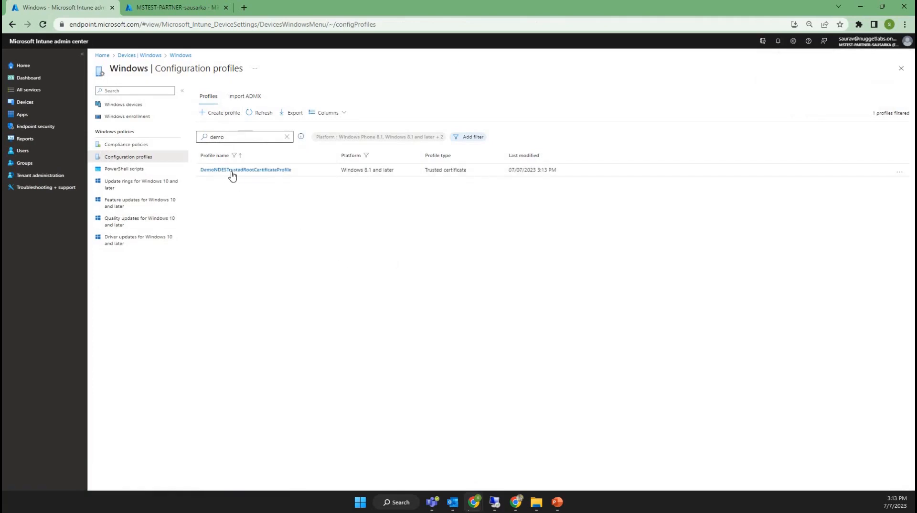
# Start a new configuration profile for Windows 10 and later from the SCEP certificate template
pyautogui.click(222, 114)
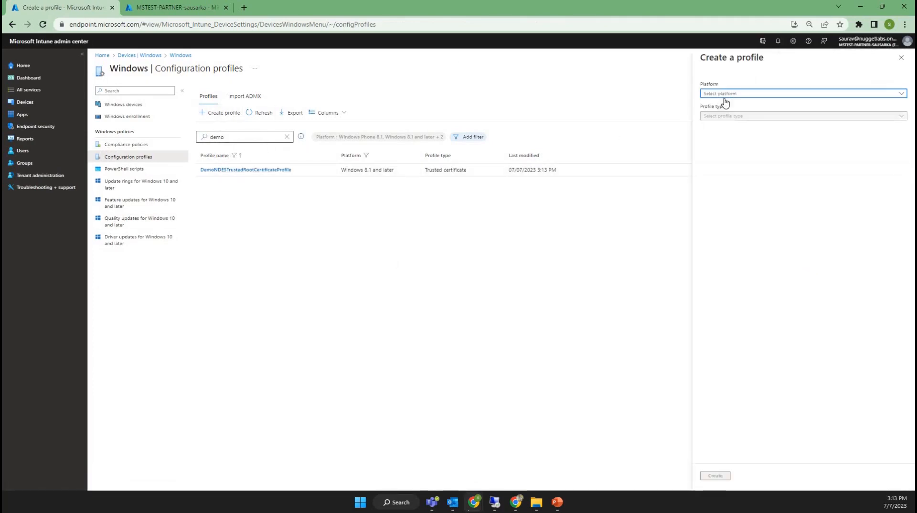
pyautogui.click(721, 94)
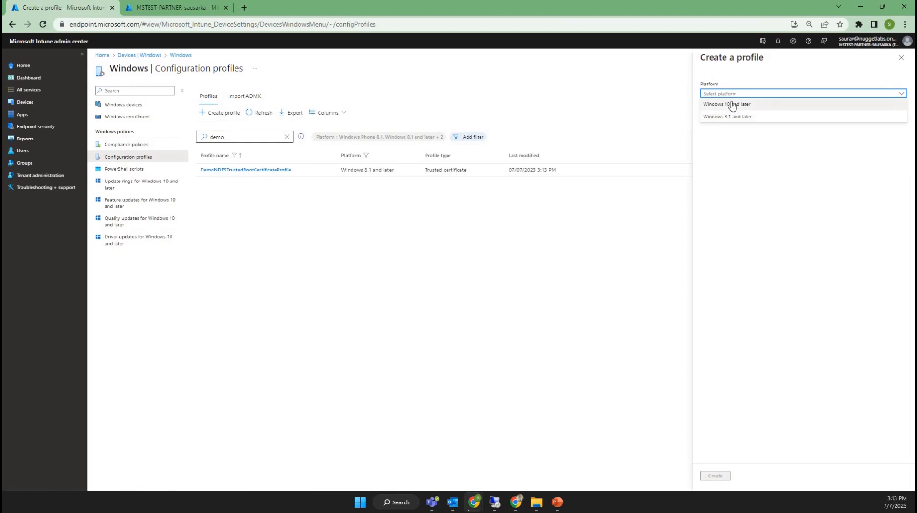
pyautogui.click(733, 105)
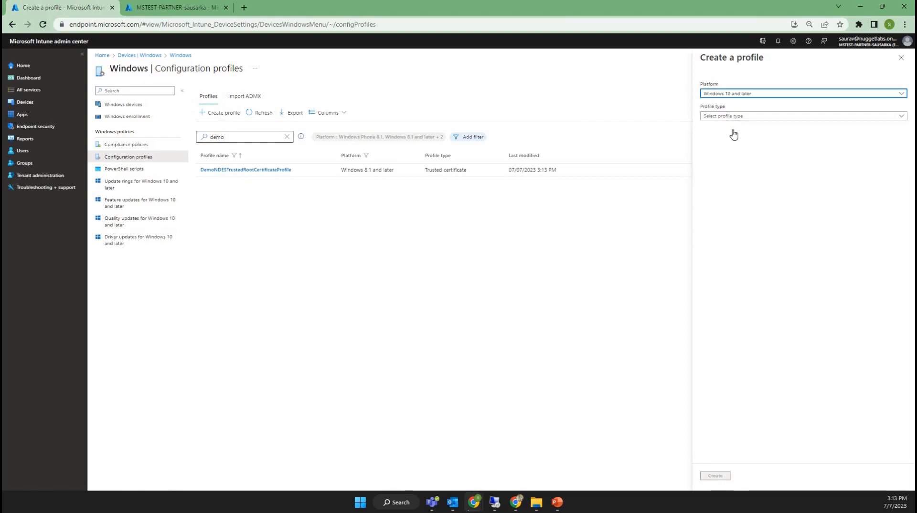
pyautogui.click(734, 116)
pyautogui.click(731, 141)
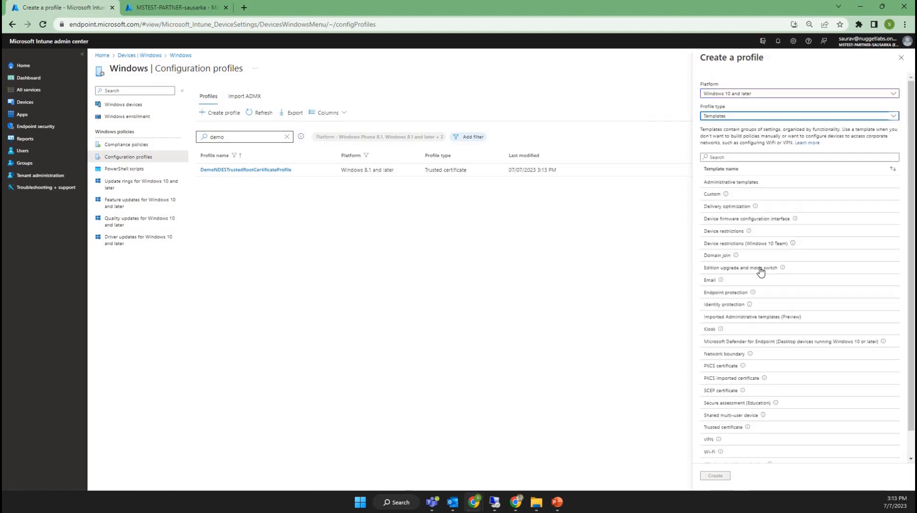
pyautogui.scroll(-1, 760, 271)
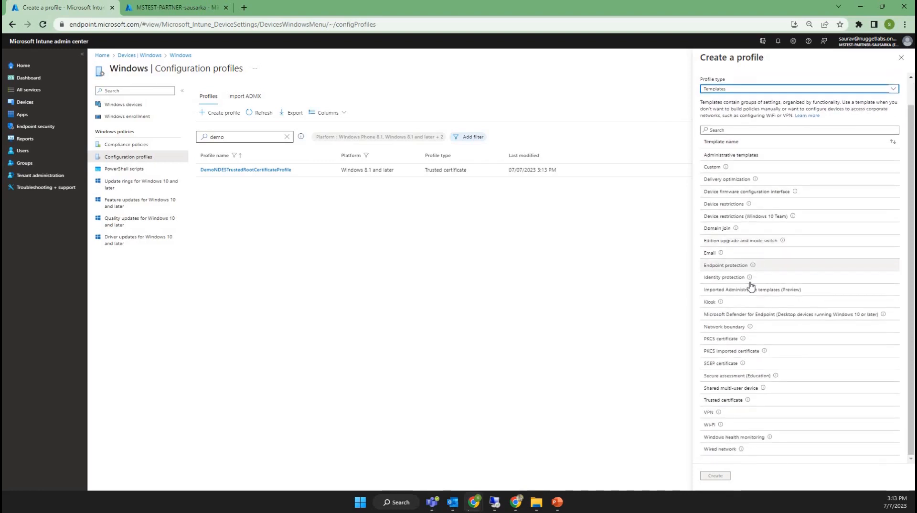
pyautogui.click(722, 364)
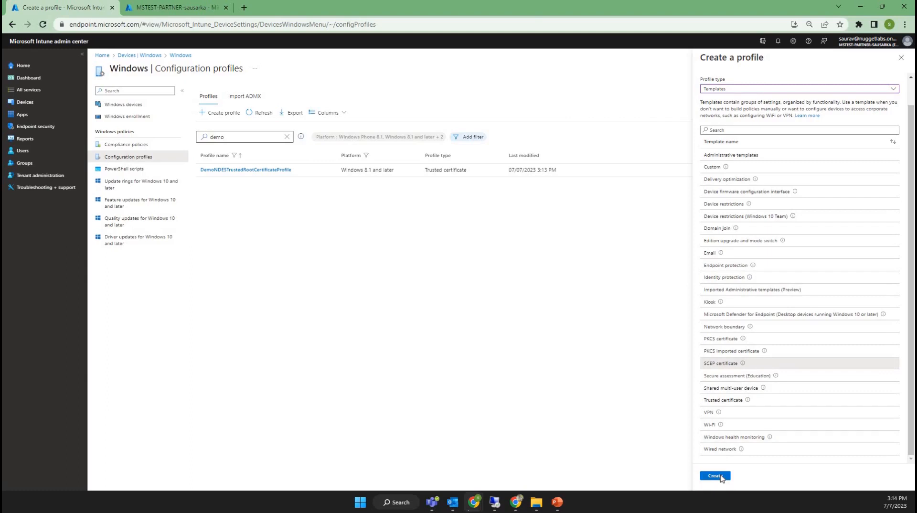
pyautogui.click(715, 476)
# Enter DEMONDESSCEPCertificateProfile as the SCEP profile's name and description, and continue to its configuration settings
pyautogui.click(257, 115)
pyautogui.write('DEMONDESSCEPCertificateProfile')
pyautogui.hotkey('ctrl', 'a')
pyautogui.hotkey('ctrl', 'c')
pyautogui.press('Tab')
pyautogui.hotkey('ctrl', 'v')
pyautogui.click(163, 478)
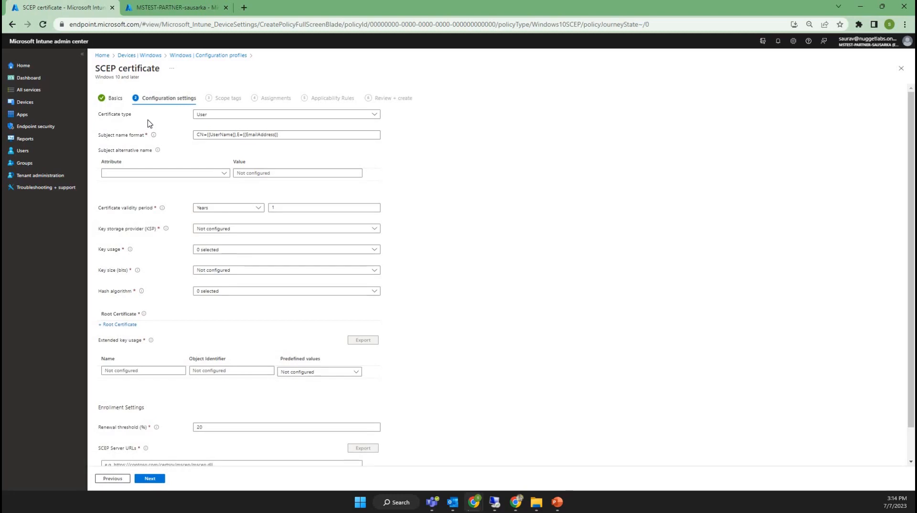
# Keep the certificate type as User and set the subject name format to CN={{UserPrincipalName}}
pyautogui.click(338, 118)
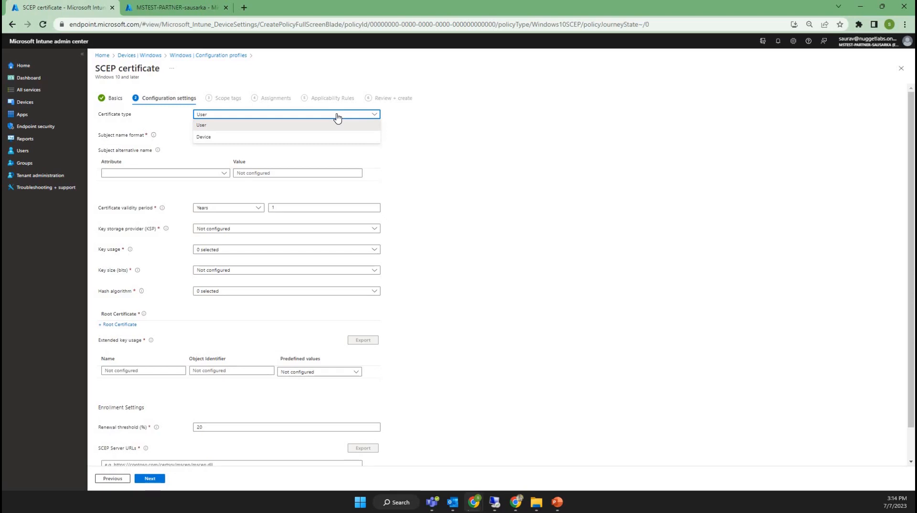
pyautogui.click(218, 127)
pyautogui.moveTo(157, 138)
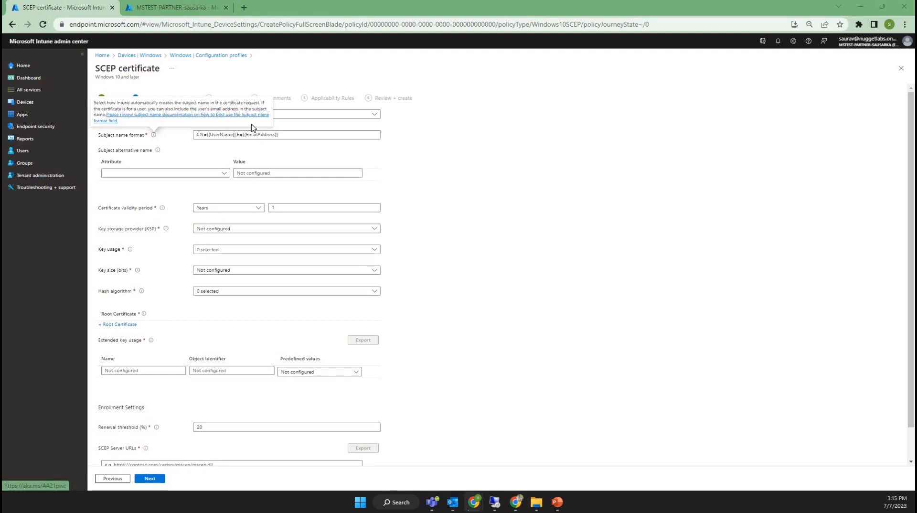
pyautogui.click(282, 136)
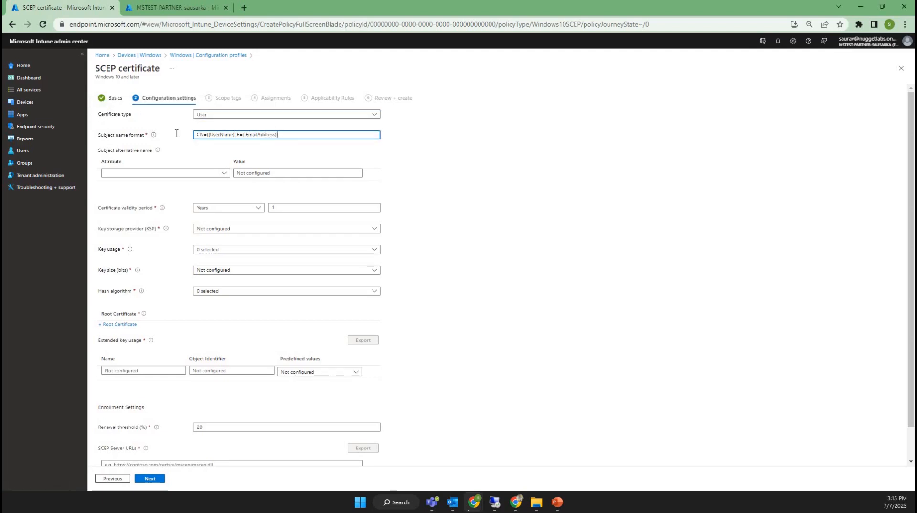
pyautogui.hotkey('ctrl', 'a')
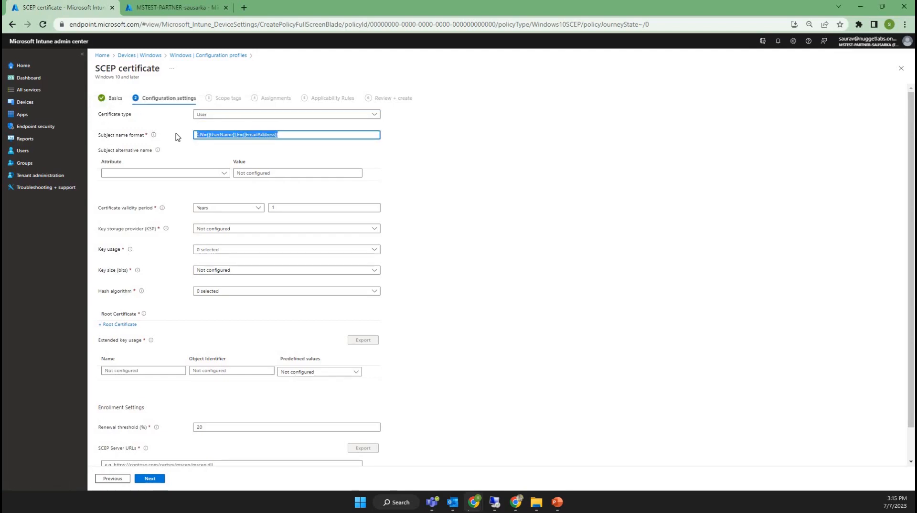
pyautogui.hotkey('ctrl', 'v')
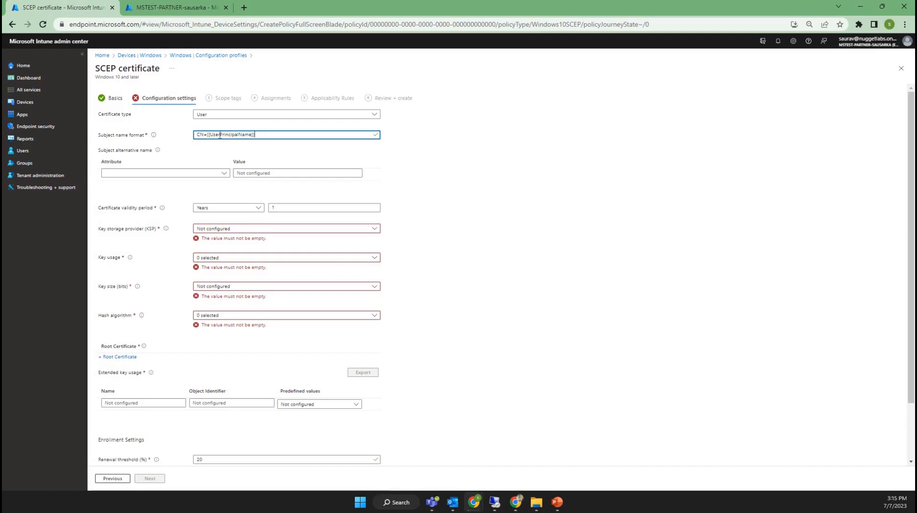
pyautogui.moveTo(208, 135); pyautogui.dragTo(252, 134)
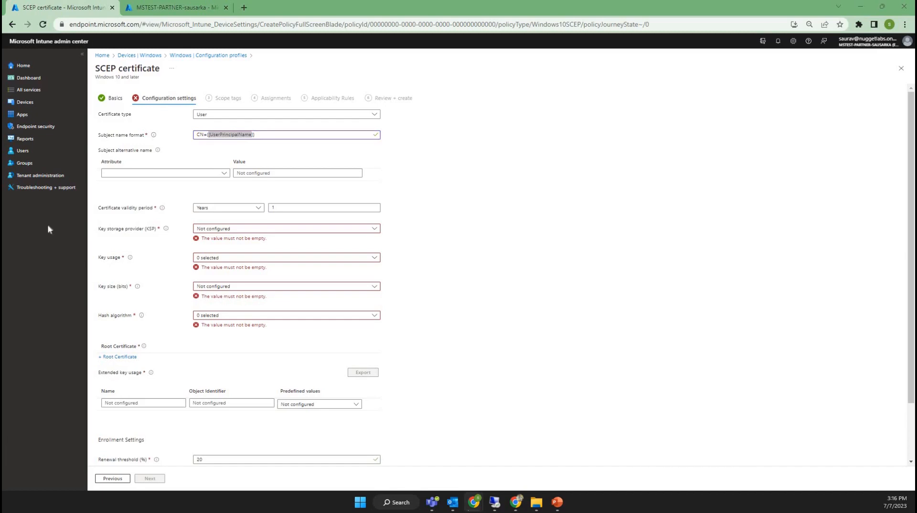
pyautogui.click(201, 192)
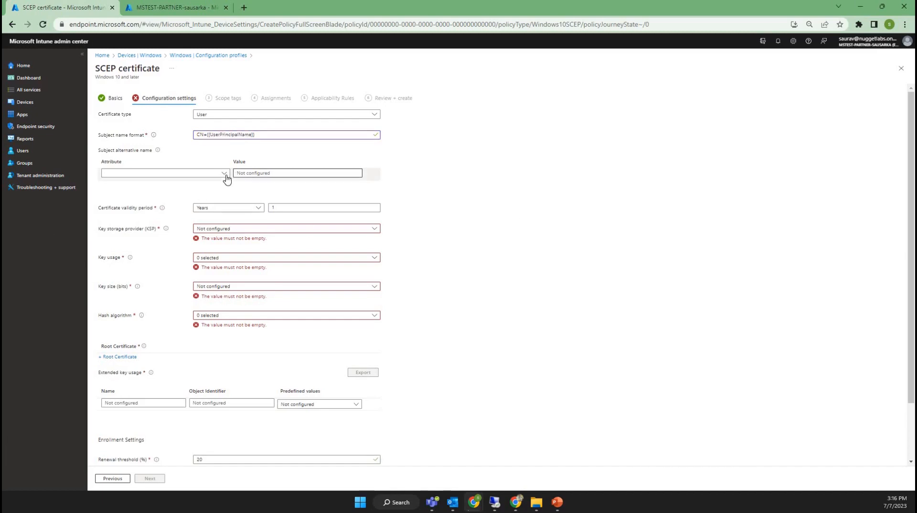
# Add a User principal name (UPN) subject alternative name with the value {{UserPrincipalName}}
pyautogui.click(226, 179)
pyautogui.click(158, 198)
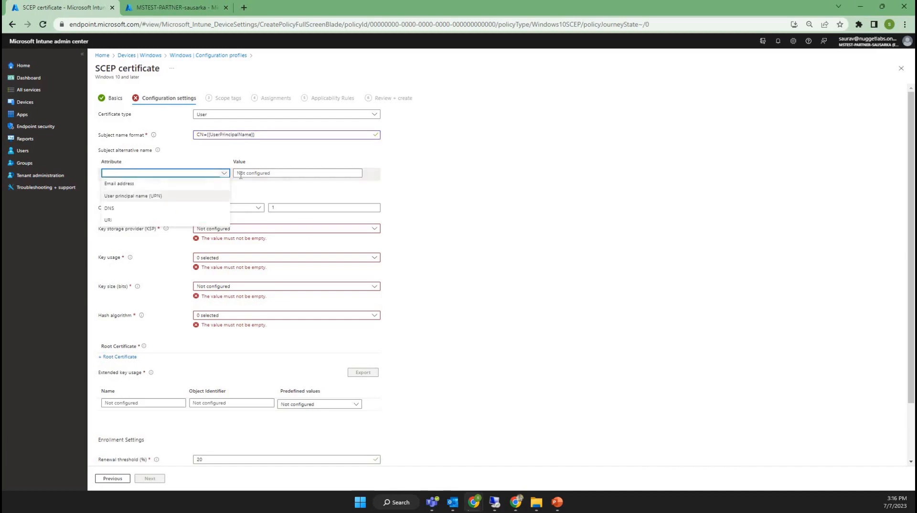
pyautogui.click(268, 174)
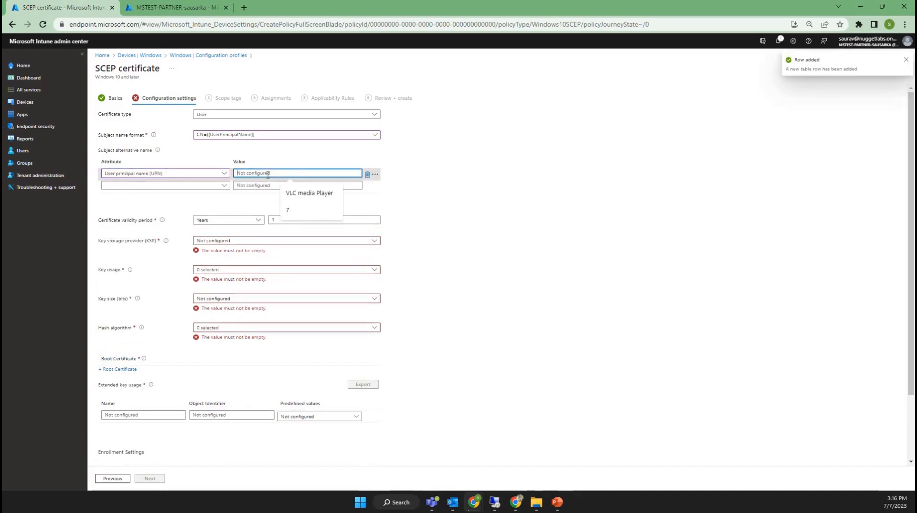
pyautogui.hotkey('ctrl', 'v')
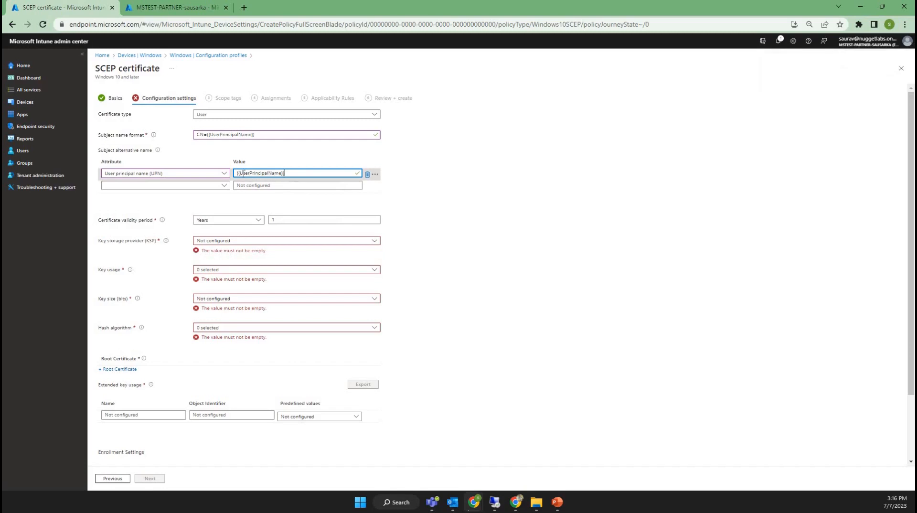
pyautogui.click(415, 255)
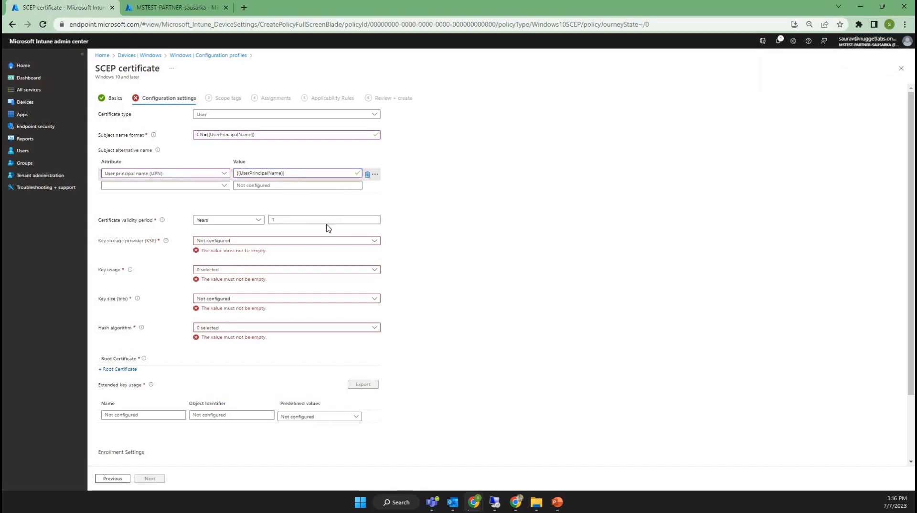
# Set the certificate validity period to 6 months
pyautogui.click(278, 224)
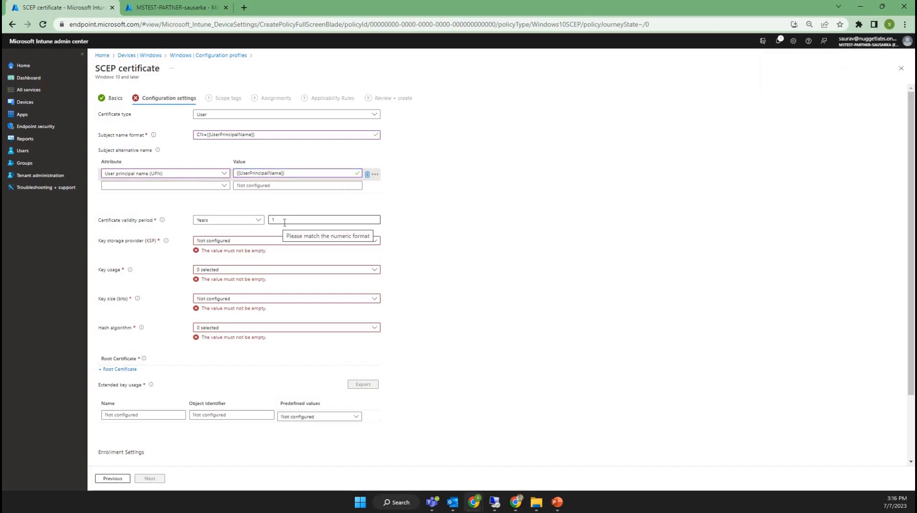
pyautogui.click(284, 221)
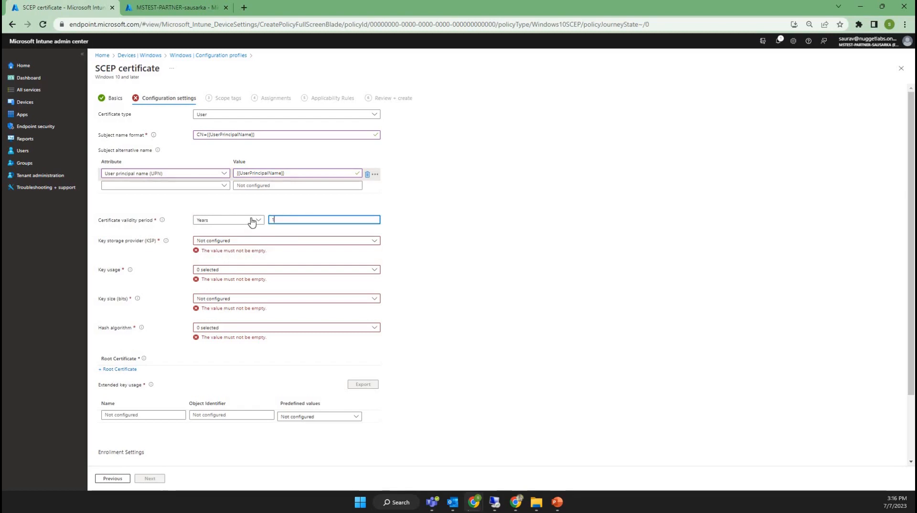
pyautogui.click(225, 220)
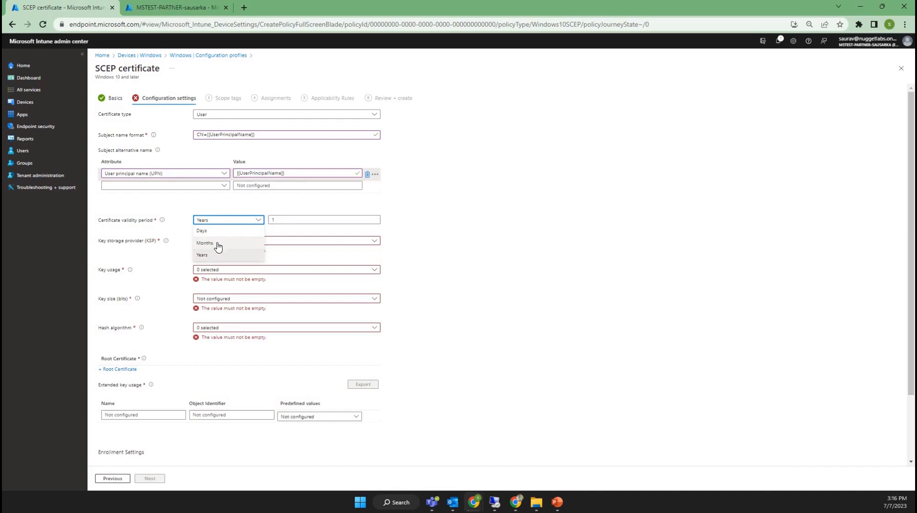
pyautogui.click(213, 245)
pyautogui.click(283, 220)
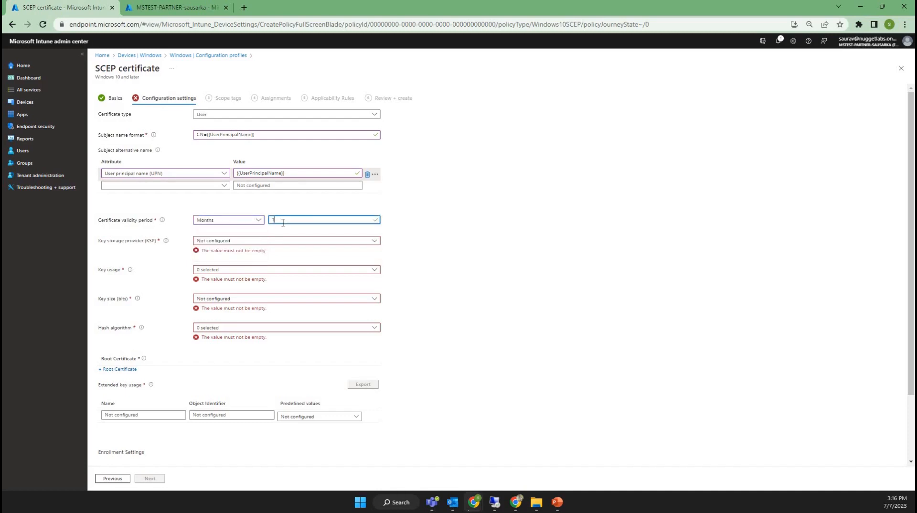
pyautogui.press('BackSpace')
pyautogui.write('6')
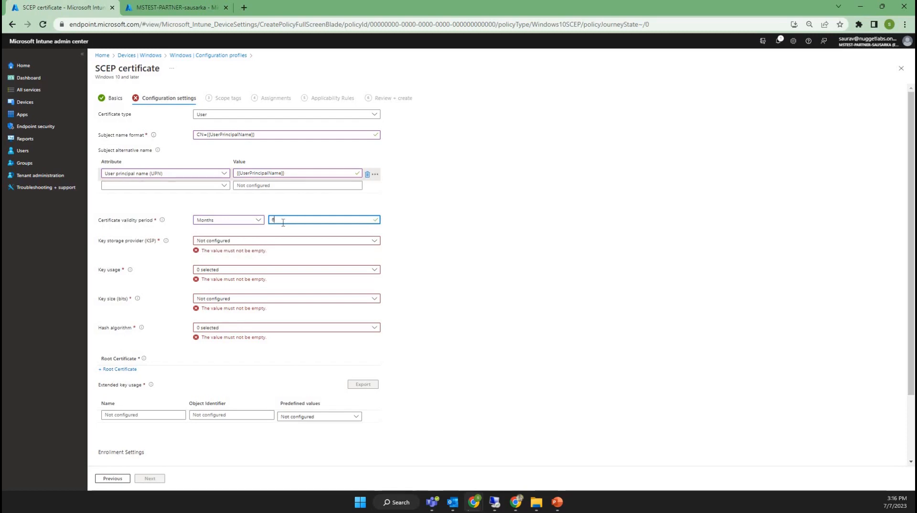
# Set the key storage provider to enroll to TPM KSP if present, otherwise Software KSP, and the key usage to Digital signature
pyautogui.click(243, 242)
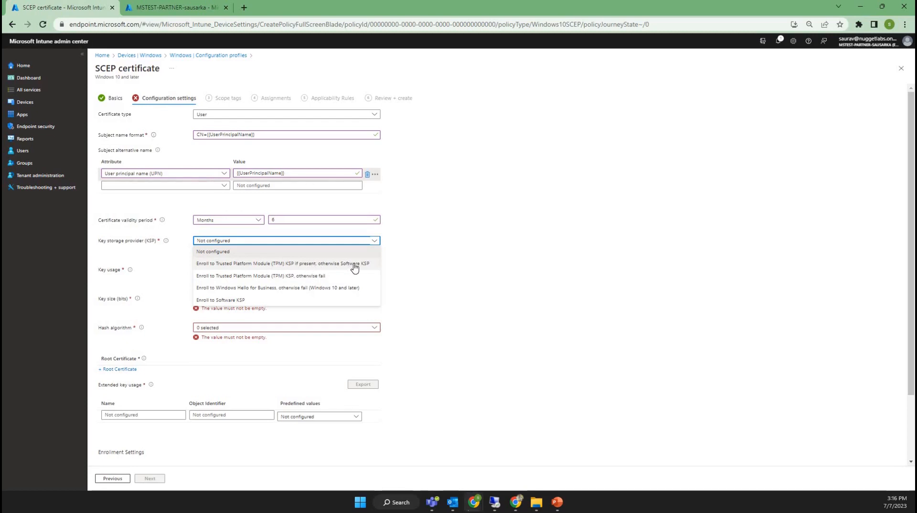
pyautogui.click(274, 263)
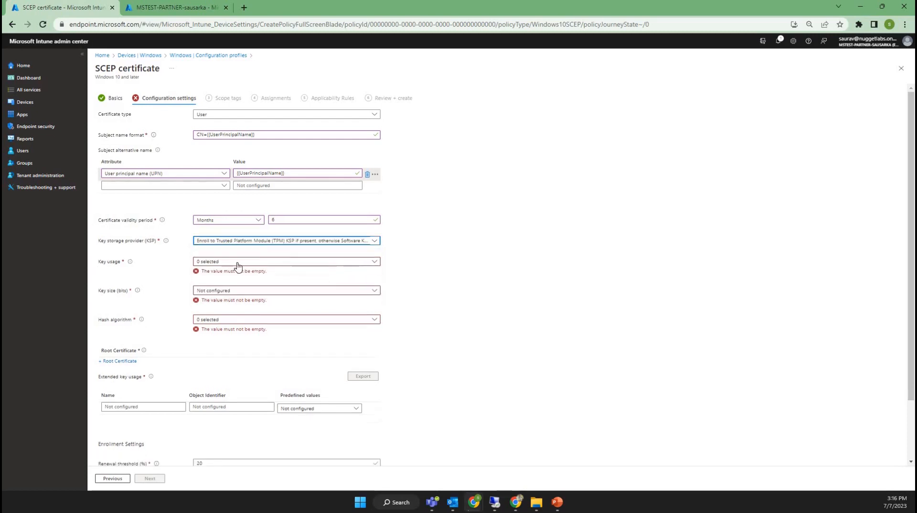
pyautogui.click(230, 263)
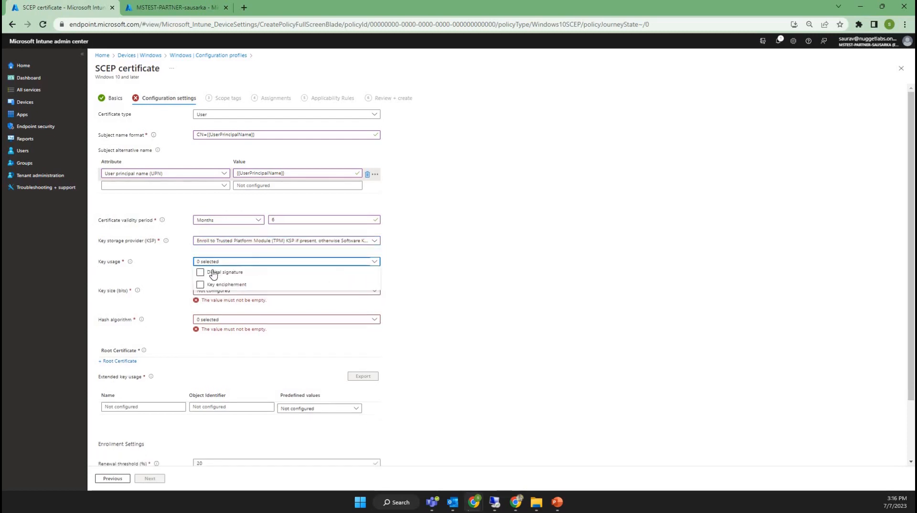
pyautogui.click(200, 272)
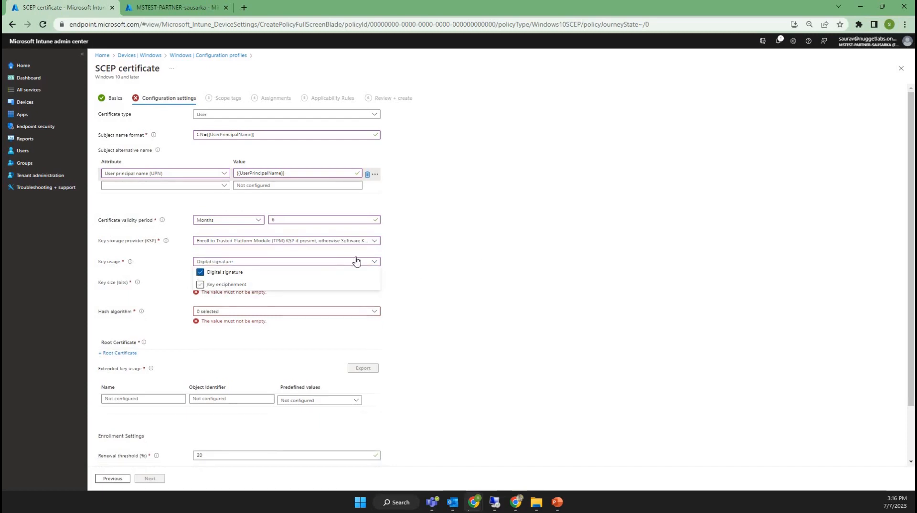
pyautogui.click(292, 262)
# Set the key size to 2048 bits and the hash algorithm to SHA-2
pyautogui.click(247, 283)
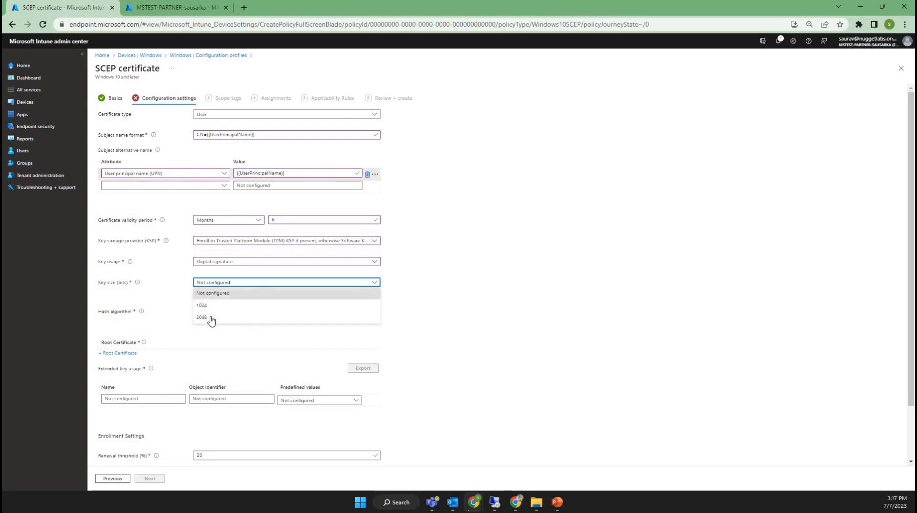
pyautogui.click(225, 317)
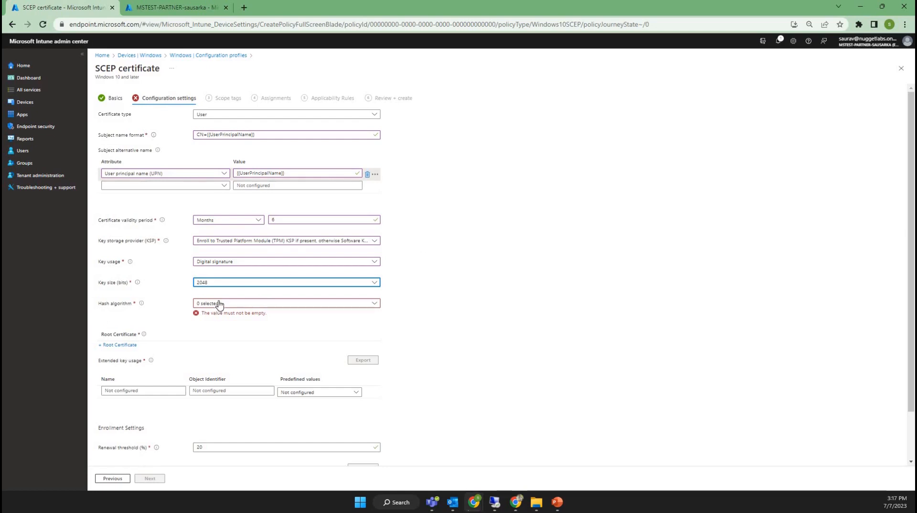
pyautogui.press('Tab')
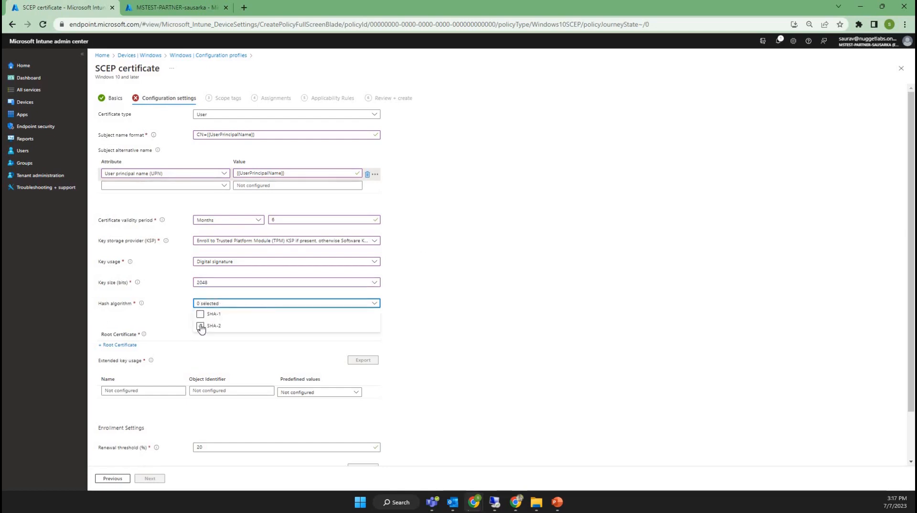
pyautogui.click(200, 326)
pyautogui.click(619, 276)
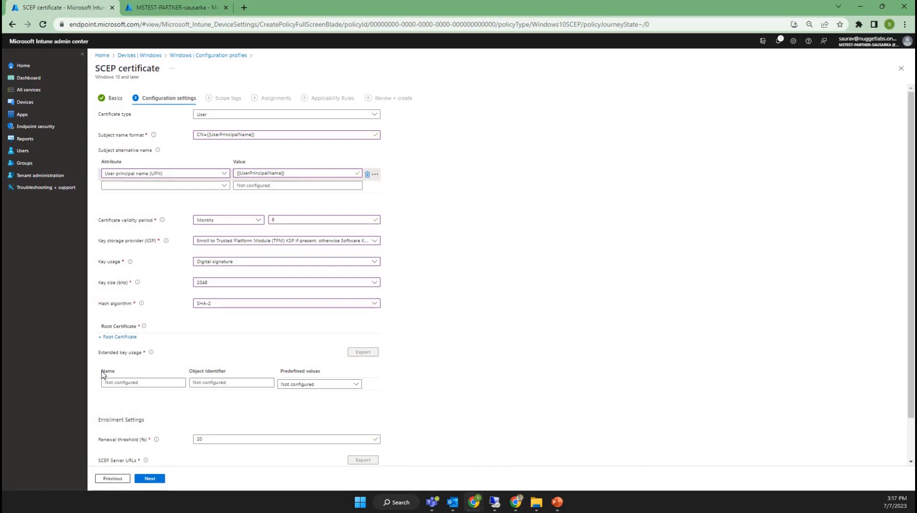
# Attach DemoNDESTrustedRootCertificateProfile as the root certificate and add the predefined Client Authentication extended key usage
pyautogui.click(122, 337)
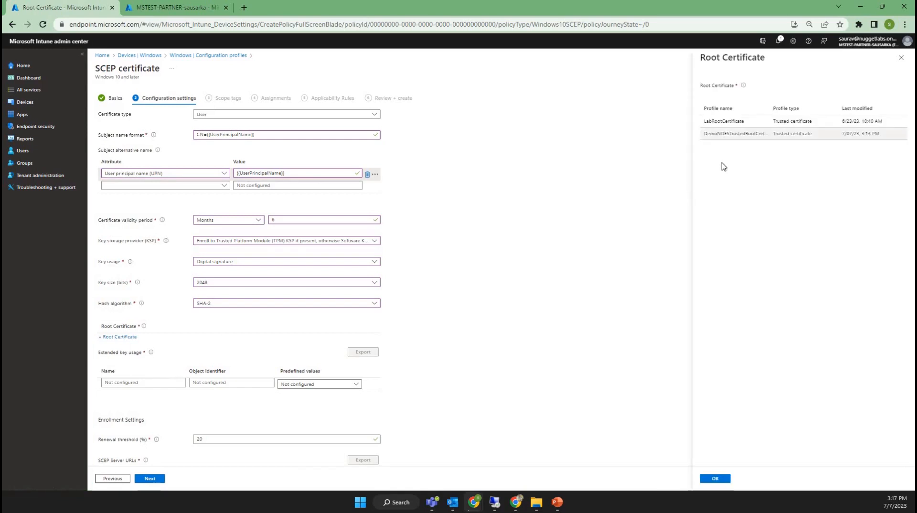
pyautogui.click(729, 139)
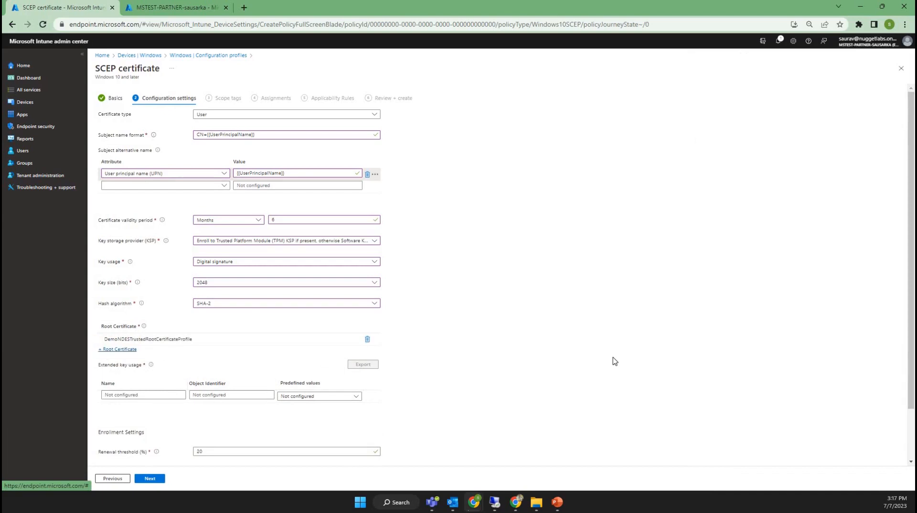
pyautogui.scroll(-1, 477, 368)
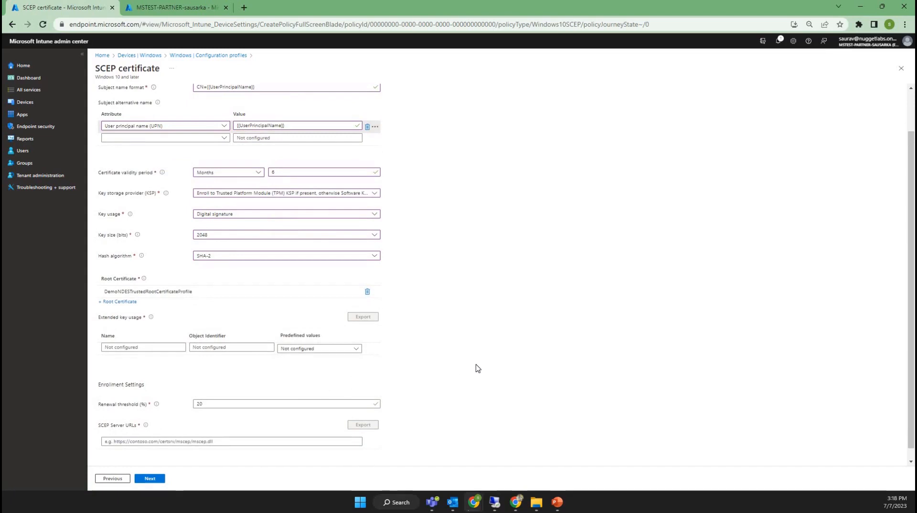
pyautogui.click(301, 351)
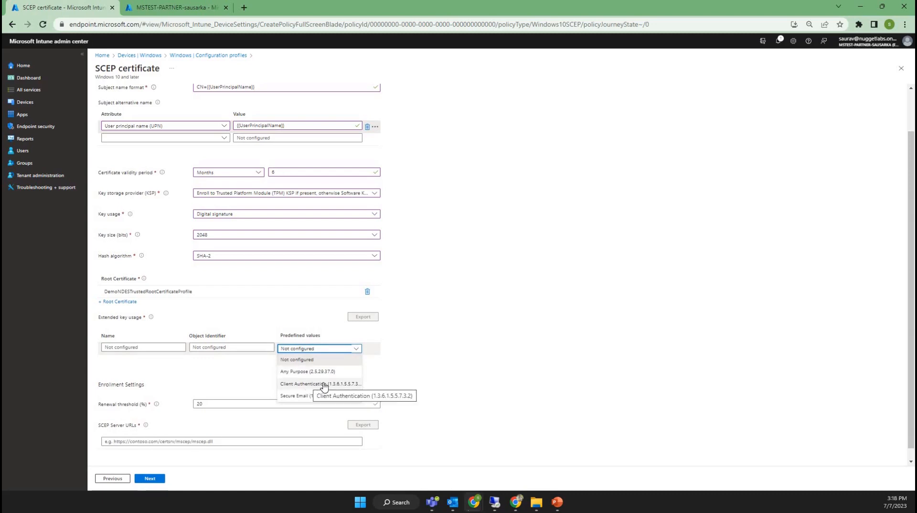
pyautogui.click(324, 385)
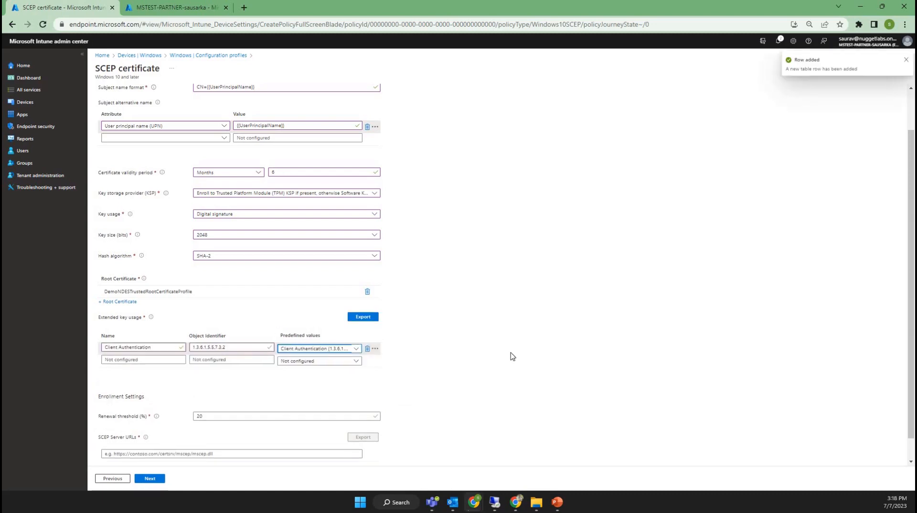
# Switch to the browser window showing the published NDES page, reload it and copy its mscep.dll address
pyautogui.scroll(-1, 209, 374)
pyautogui.click(200, 392)
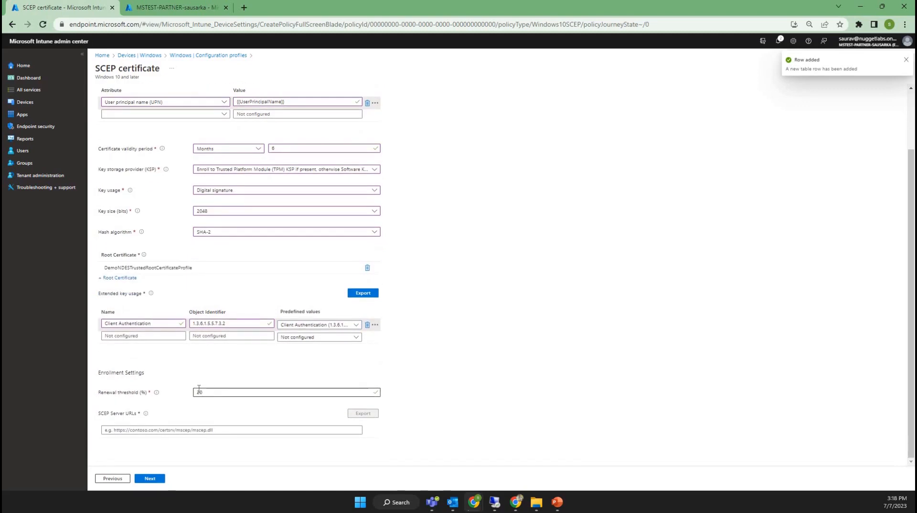
pyautogui.hotkey('ctrl', 'a')
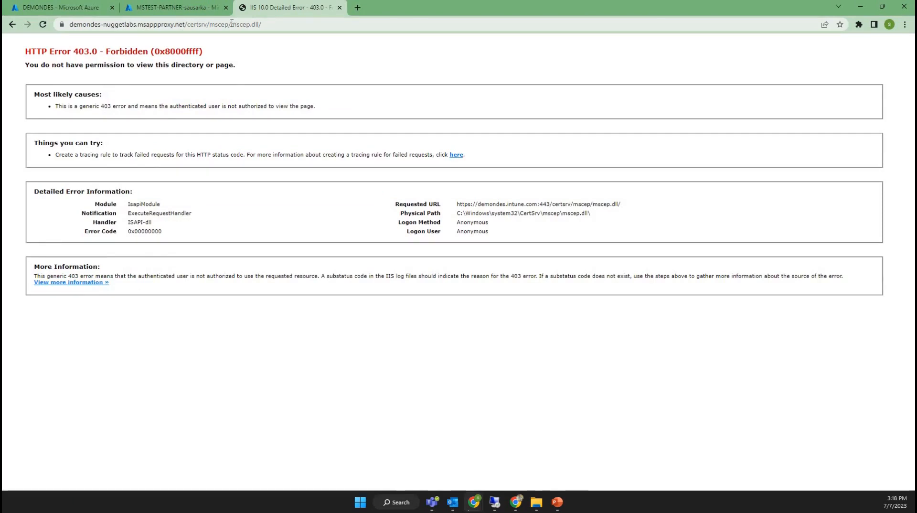
pyautogui.click(46, 27)
pyautogui.click(290, 22)
pyautogui.hotkey('ctrl', 'c')
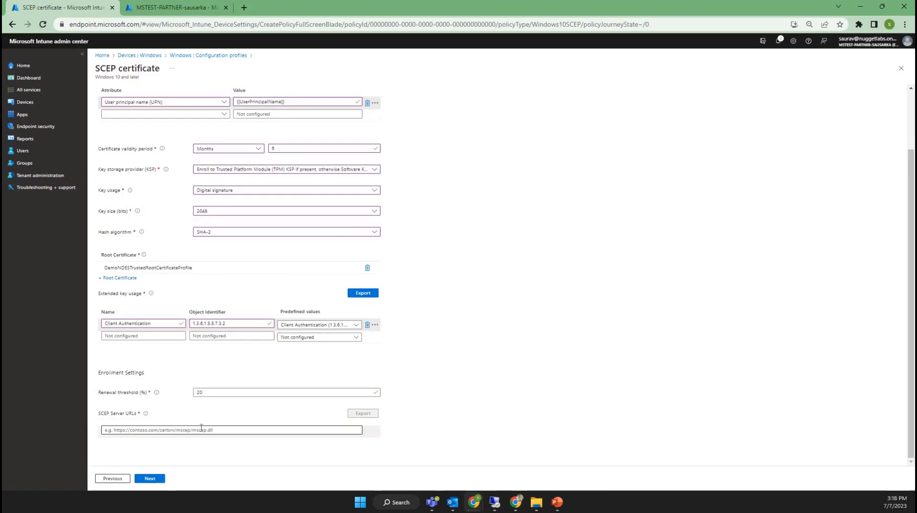
pyautogui.click(201, 429)
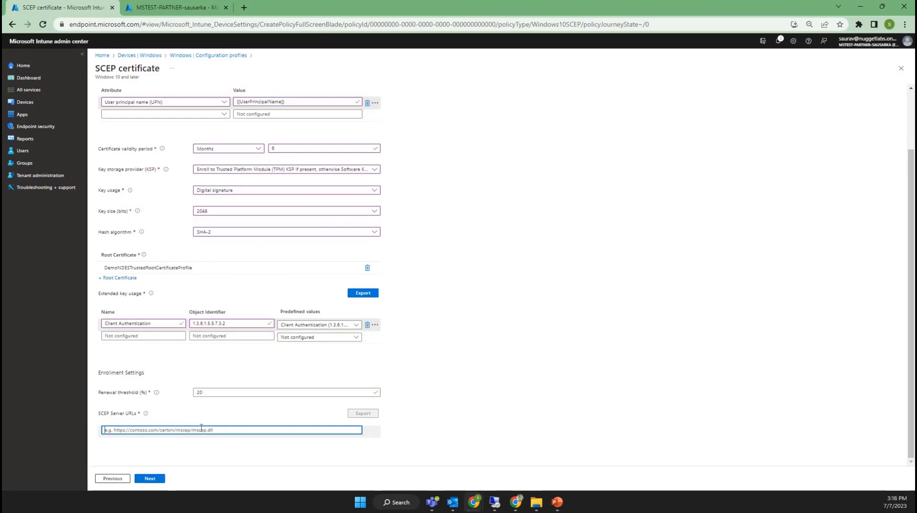
pyautogui.hotkey('ctrl', 'v')
pyautogui.click(507, 351)
pyautogui.scroll(-1, 206, 472)
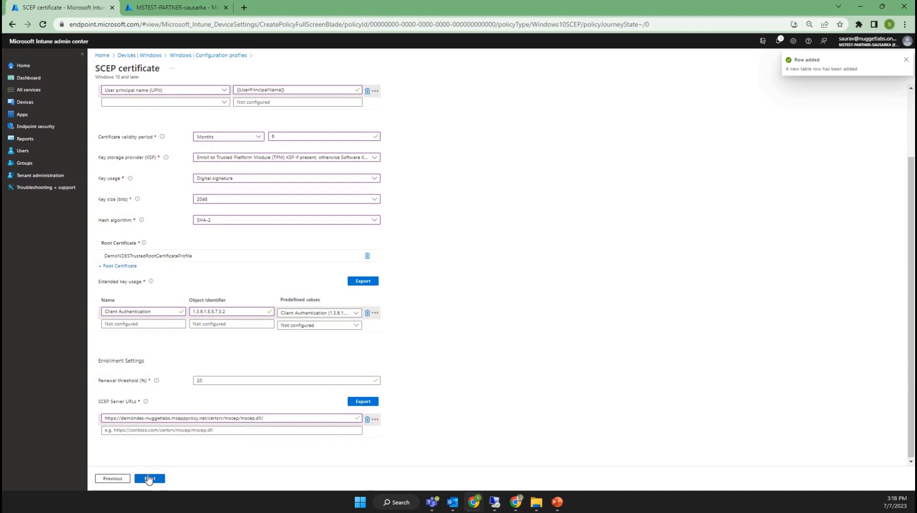
# Keep the default scope tag, leave assignments and applicability rules empty, create the SCEP certificate profile and refresh the profile list
pyautogui.click(148, 478)
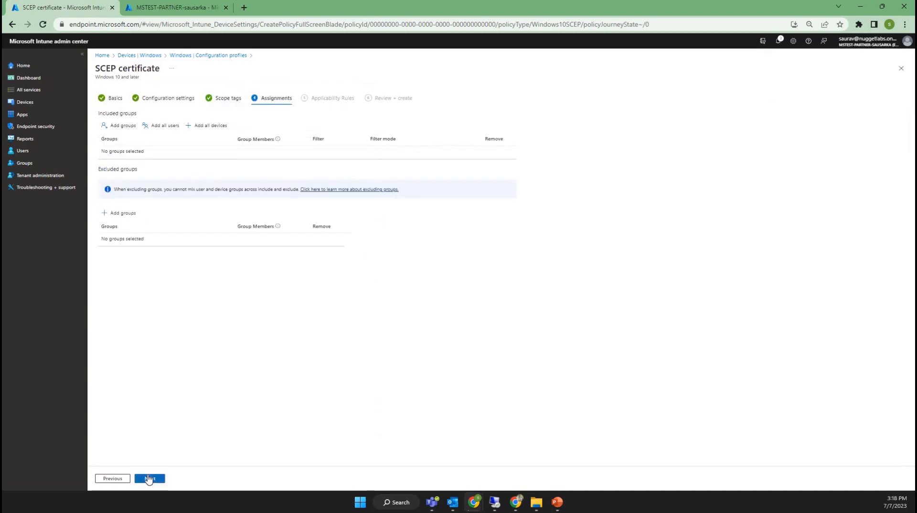
pyautogui.click(148, 478)
pyautogui.click(148, 478)
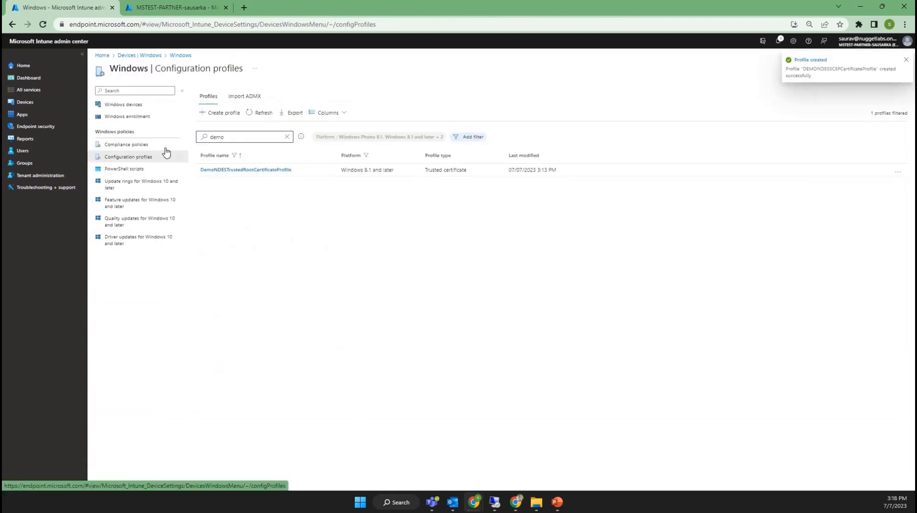
pyautogui.click(263, 115)
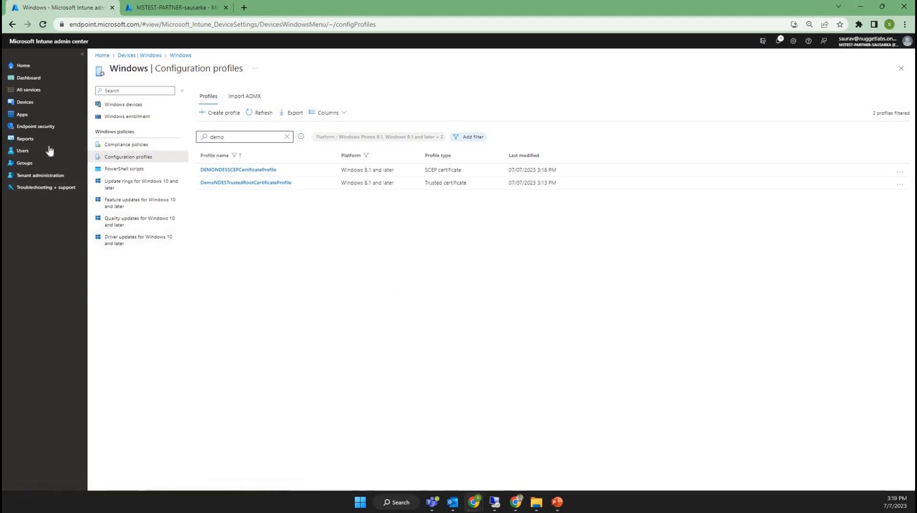
# Start a new security group named Demo, keeping the membership type as Assigned
pyautogui.click(25, 162)
pyautogui.click(223, 92)
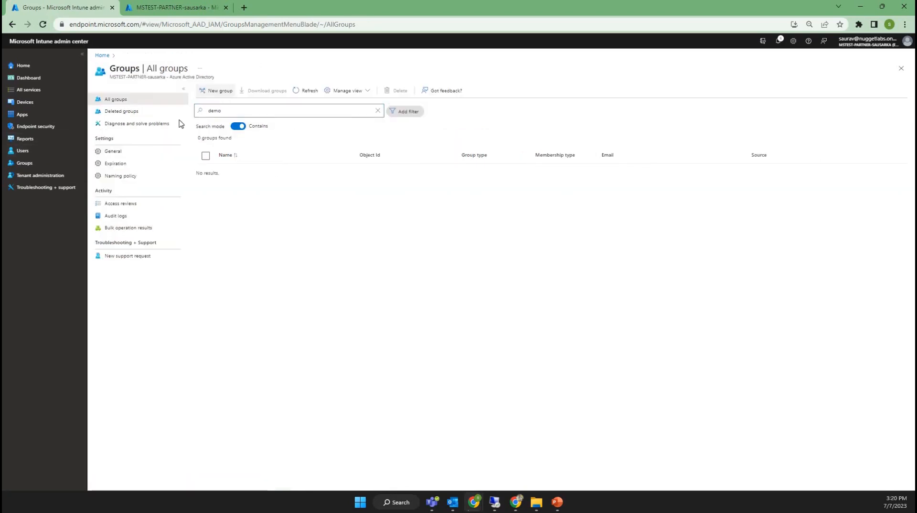
pyautogui.click(123, 141)
pyautogui.write('Demo')
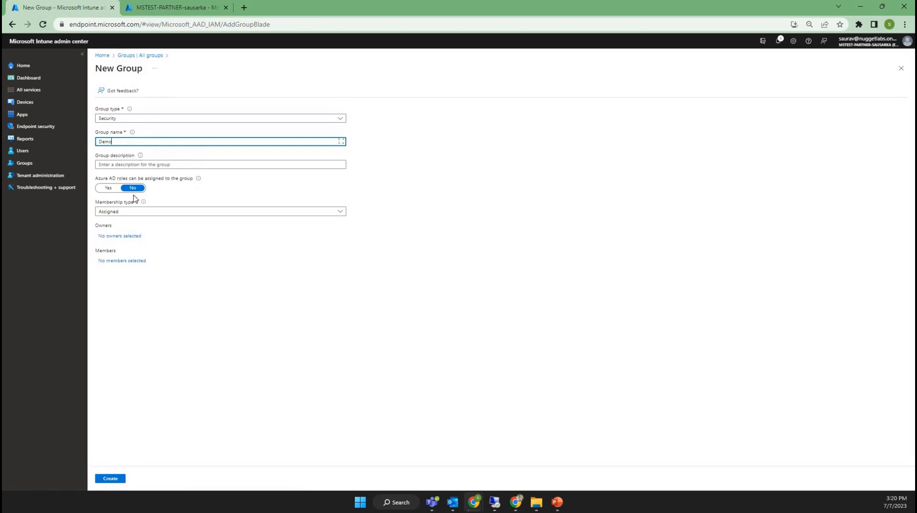
# Search for epm, add the epm user as the group's member, and create the group
pyautogui.click(118, 262)
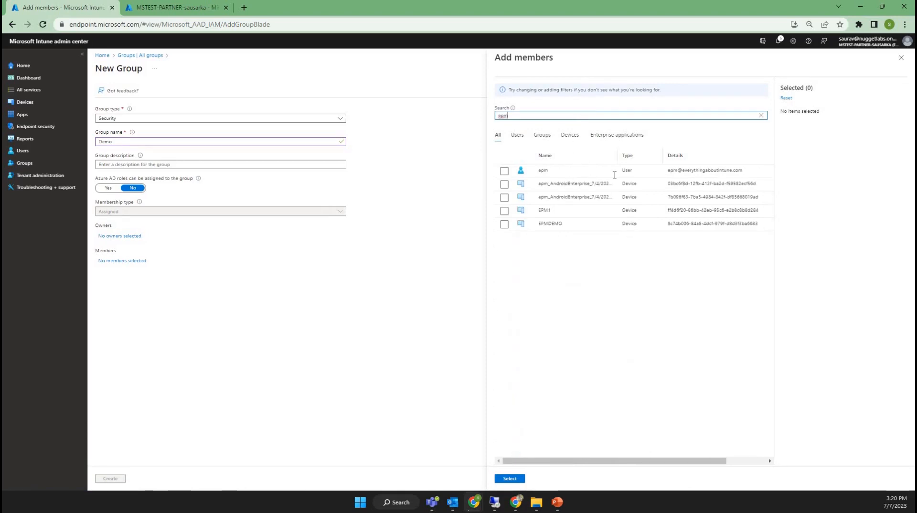
pyautogui.click(504, 171)
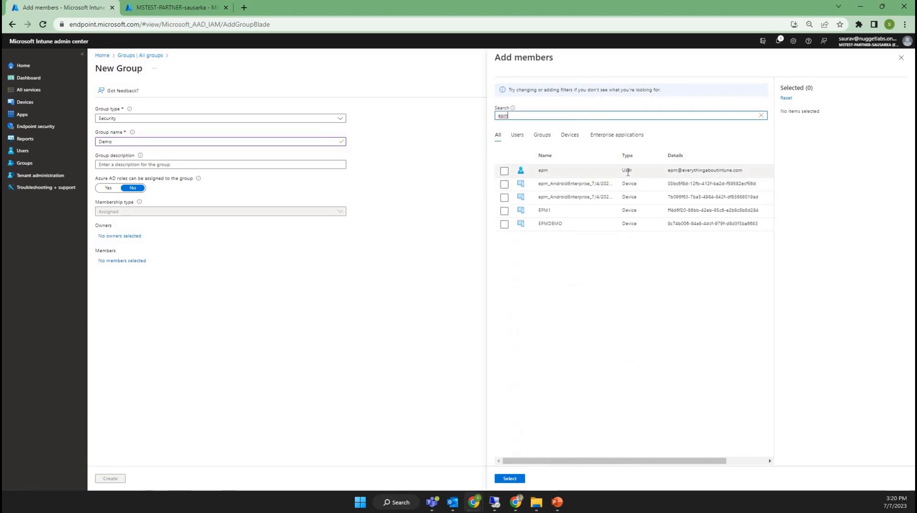
pyautogui.click(516, 478)
pyautogui.click(110, 479)
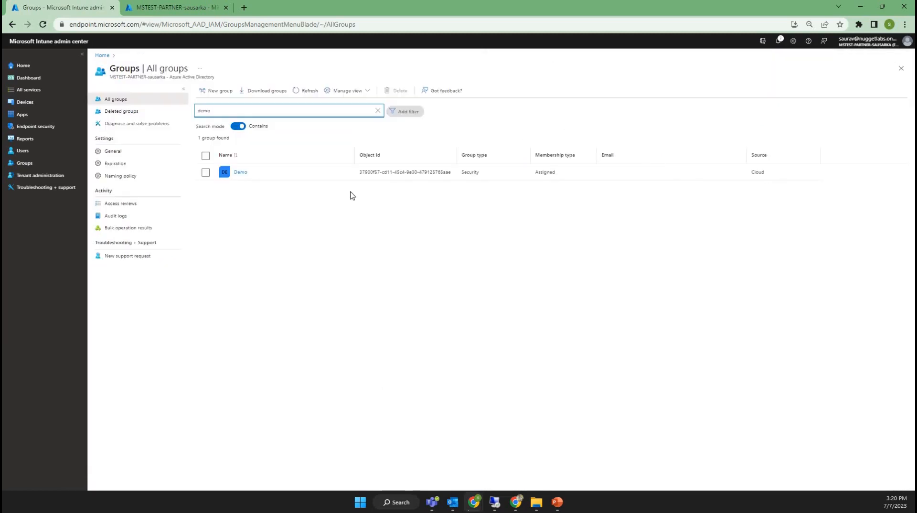
# Open the newly created Demo group and check its direct members
pyautogui.click(240, 173)
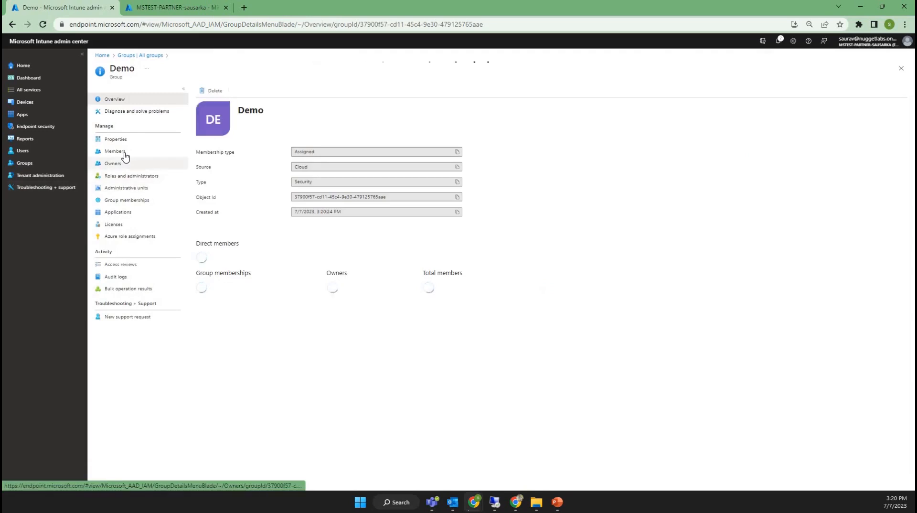
pyautogui.click(123, 154)
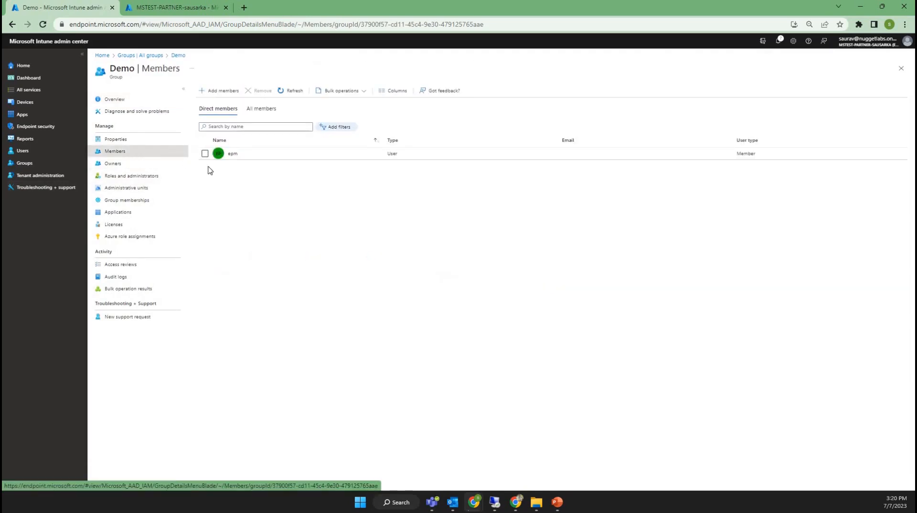
# Switch to the remote VM session, maximize the Win11Machine2 connection, and close its Command Prompt
pyautogui.click(494, 506)
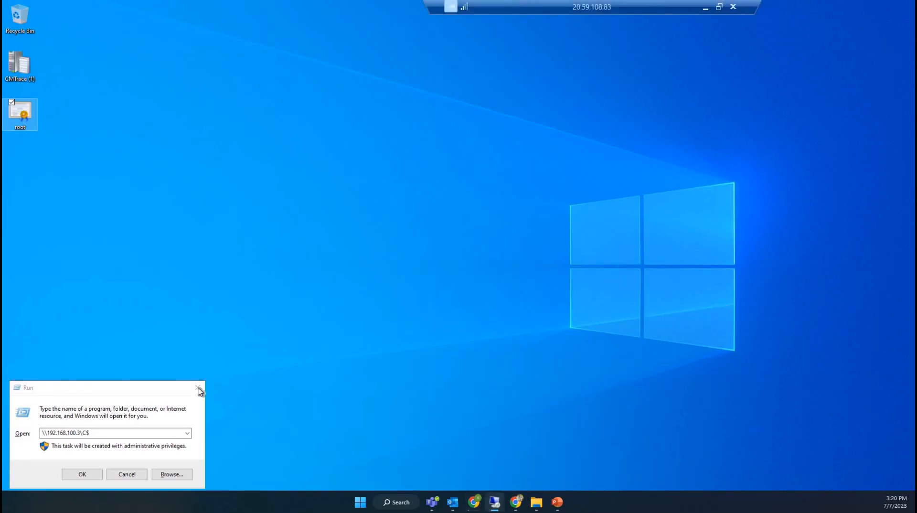
pyautogui.click(197, 387)
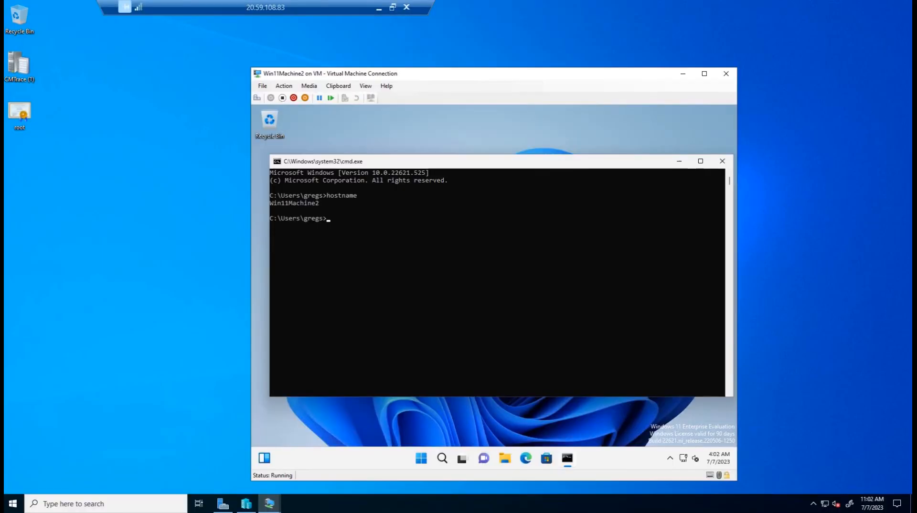
pyautogui.click(316, 206)
pyautogui.moveTo(276, 203); pyautogui.dragTo(323, 204)
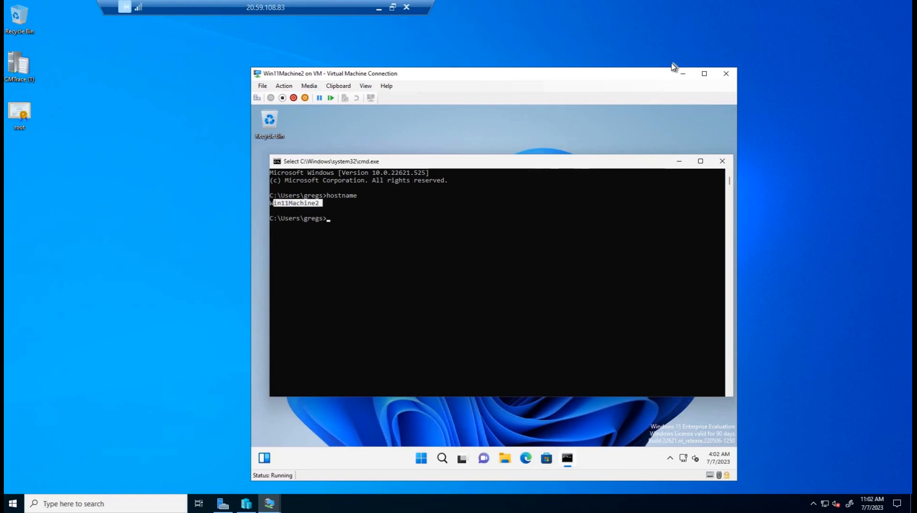
pyautogui.click(704, 74)
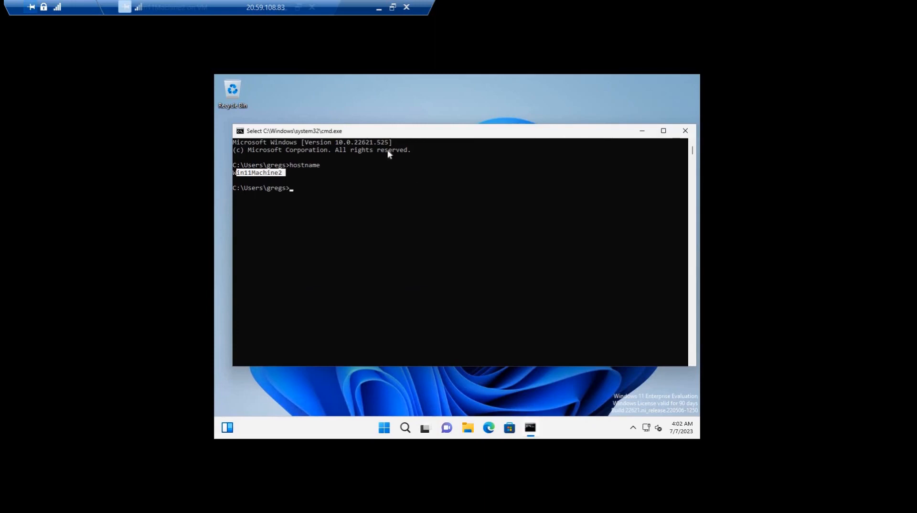
pyautogui.click(686, 131)
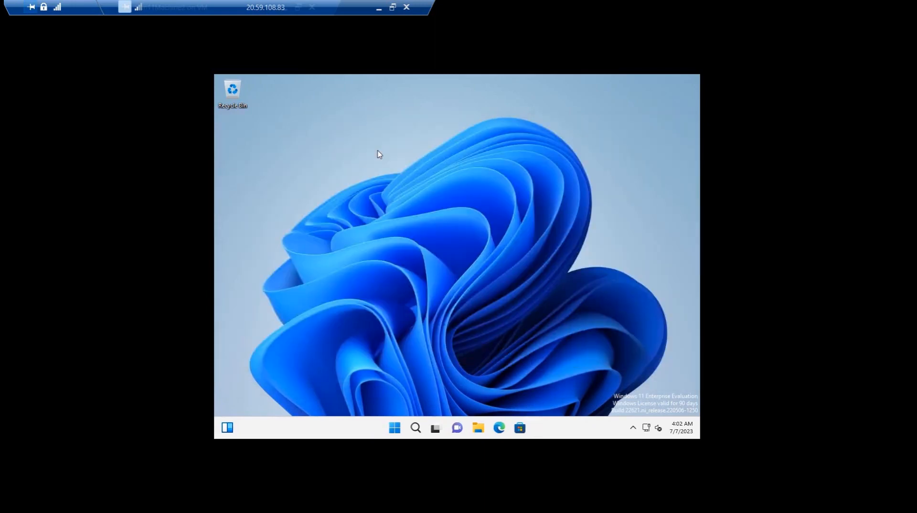
# Open the work or school account setup in the Accounts settings of Win11Machine2
pyautogui.press('super')
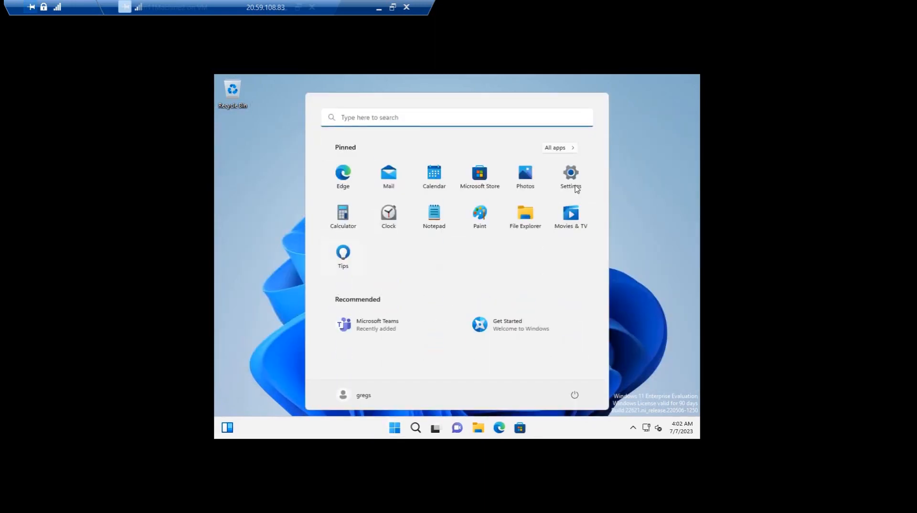
pyautogui.click(570, 175)
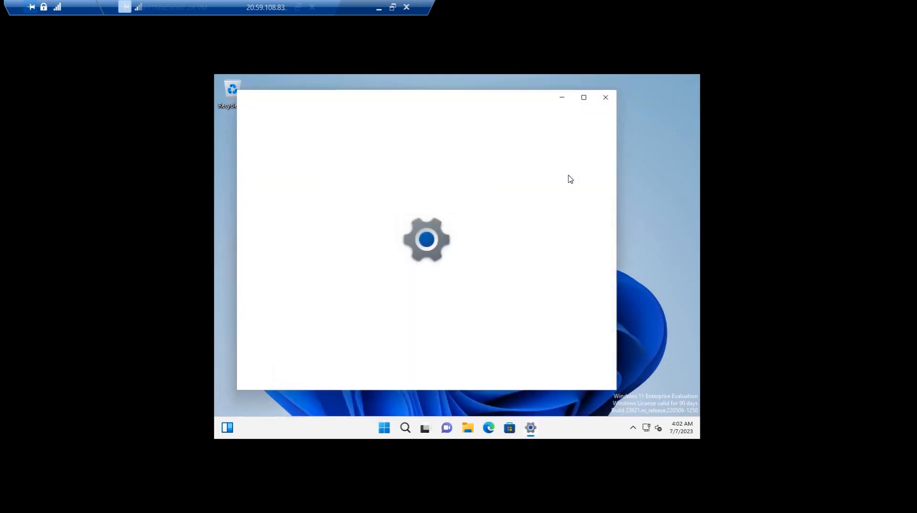
pyautogui.scroll(-5, 484, 341)
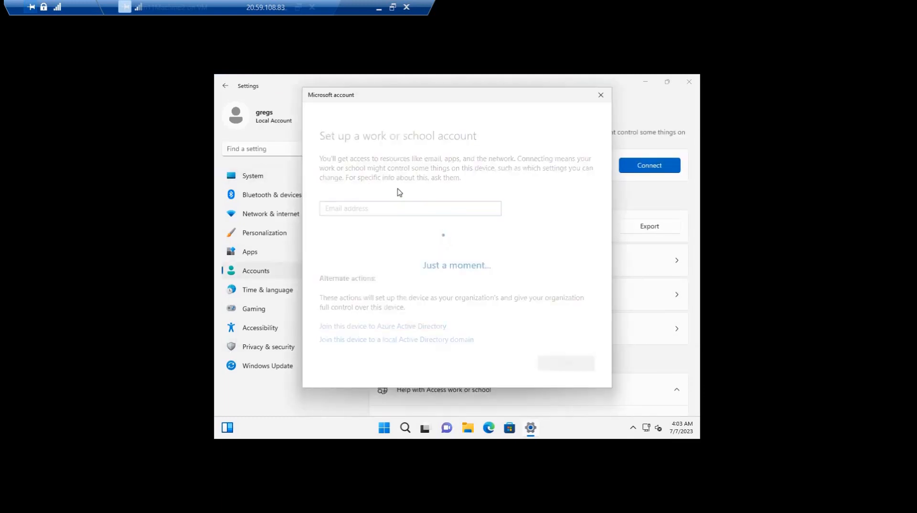
# Join the device to the everythingaboutintune.com organization with the epm user's email and account password
pyautogui.press('Return')
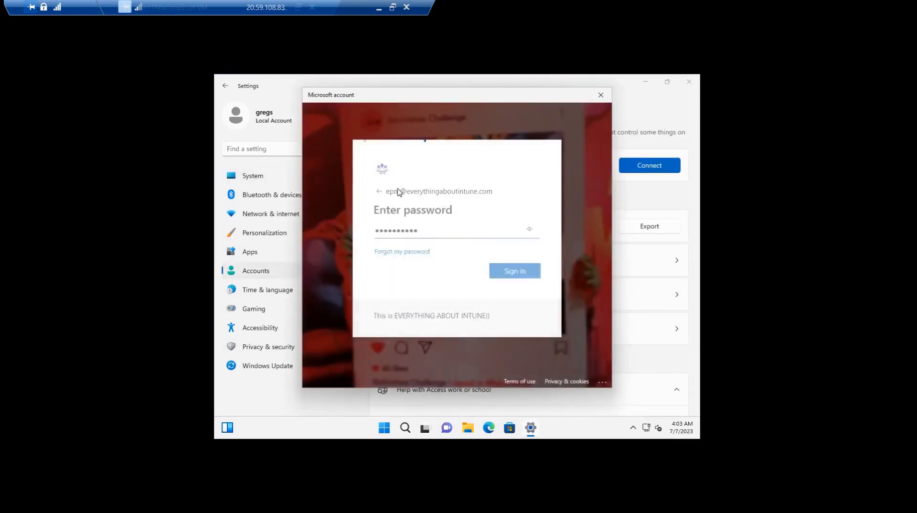
pyautogui.press('Return')
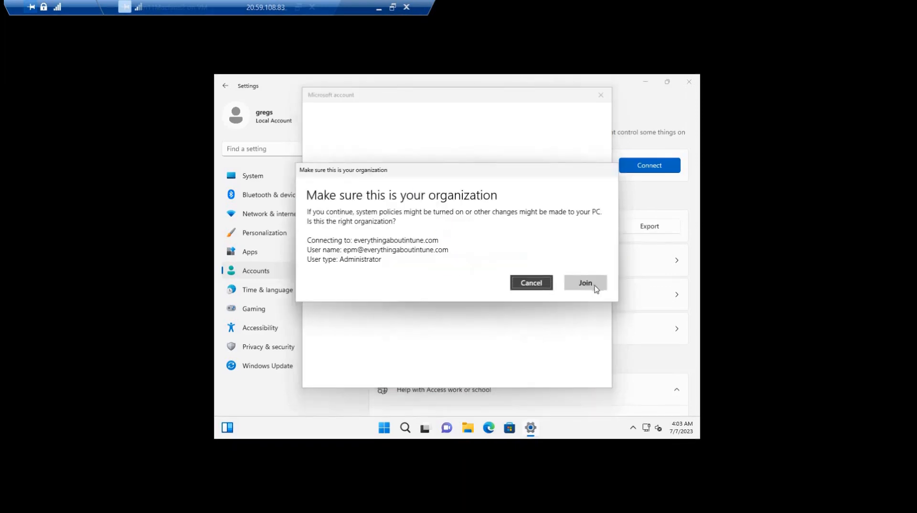
pyautogui.click(596, 288)
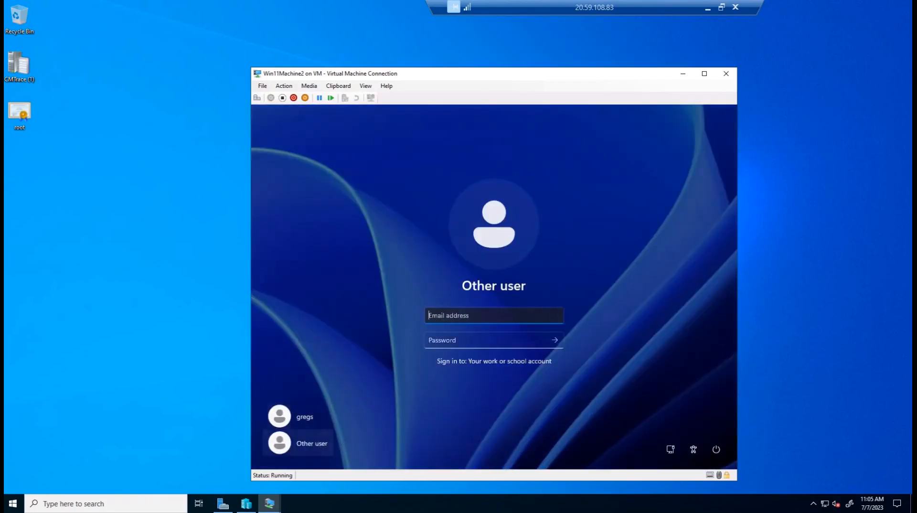
# Sign in to Win11Machine2 as another user with the epm user's work email and account password
pyautogui.press('Tab')
pyautogui.write('••••••••••')
pyautogui.press('Return')
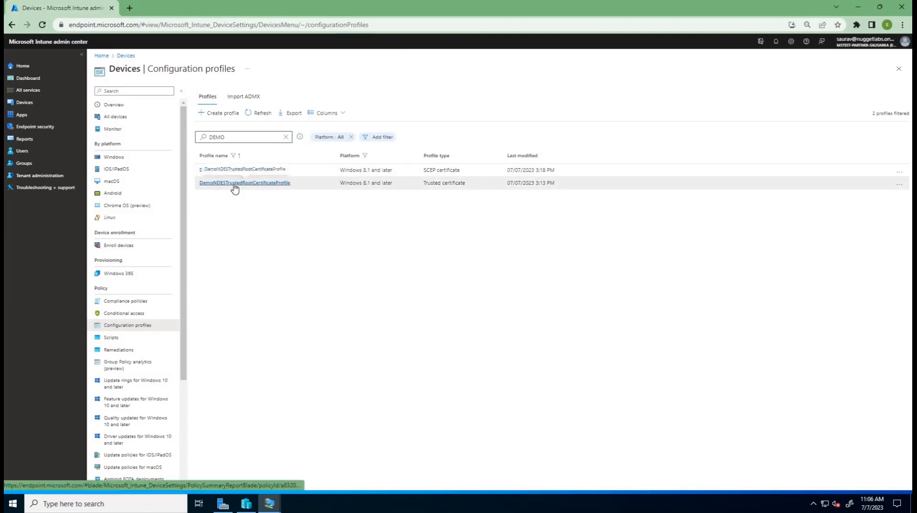
# Assign DemoNDESTrustedRootCertificateProfile to the Demo group as an included group and save the assignment
pyautogui.click(235, 184)
pyautogui.scroll(-1, 215, 287)
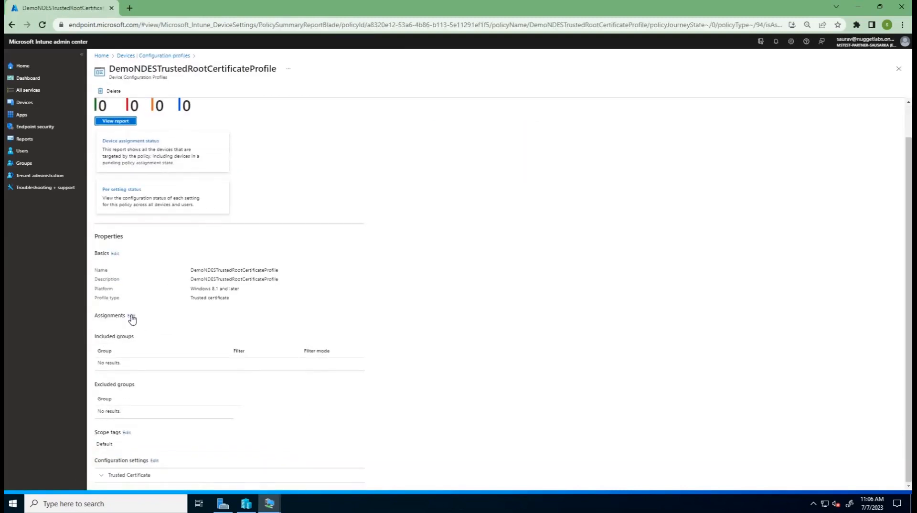
pyautogui.click(131, 316)
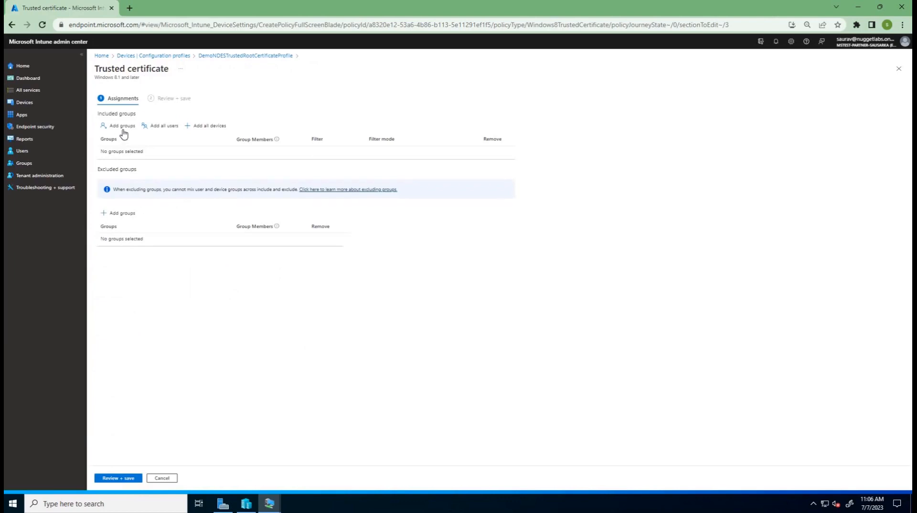
pyautogui.click(122, 127)
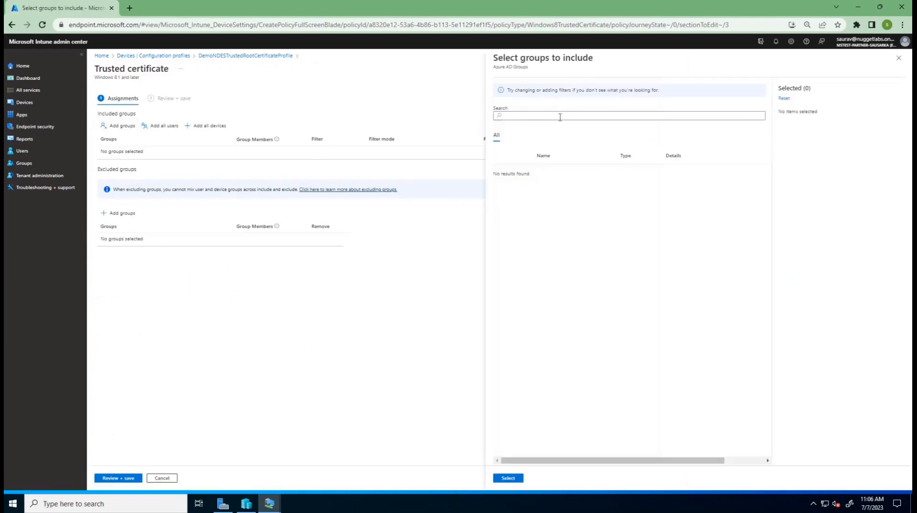
pyautogui.click(561, 117)
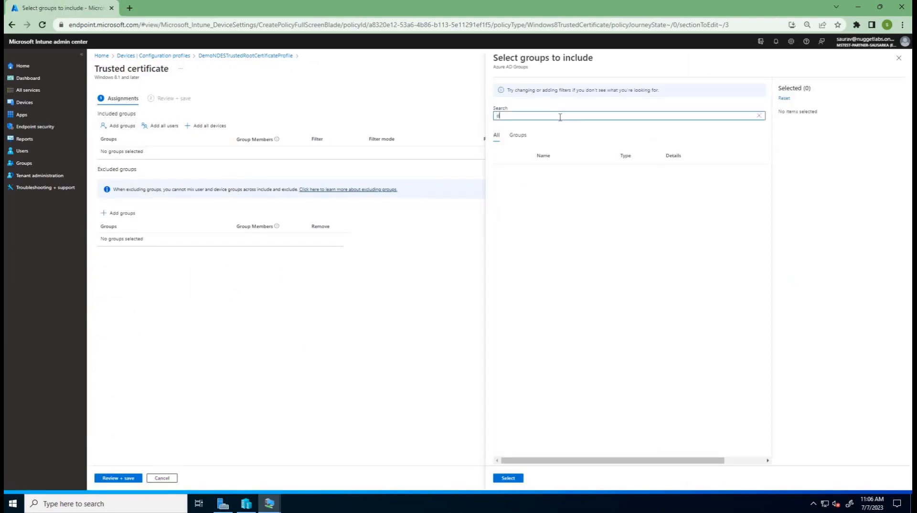
pyautogui.write('demo')
pyautogui.click(503, 173)
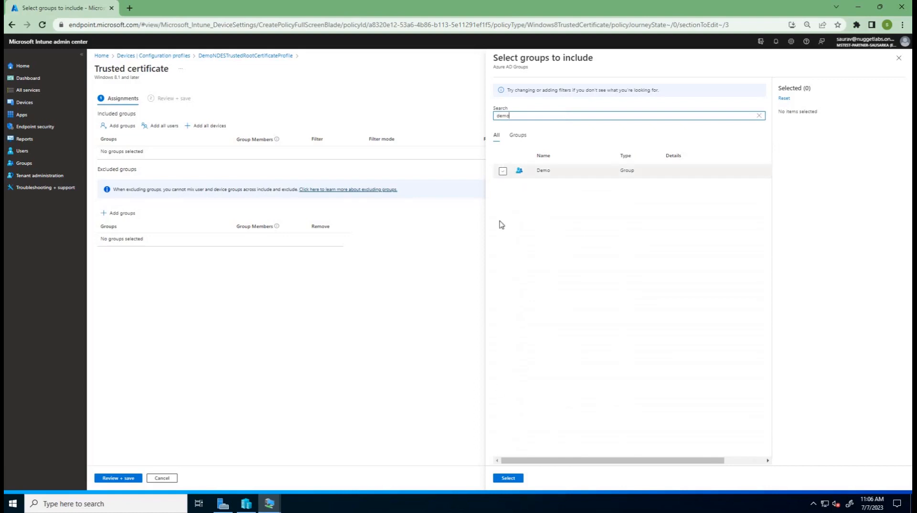
pyautogui.click(125, 479)
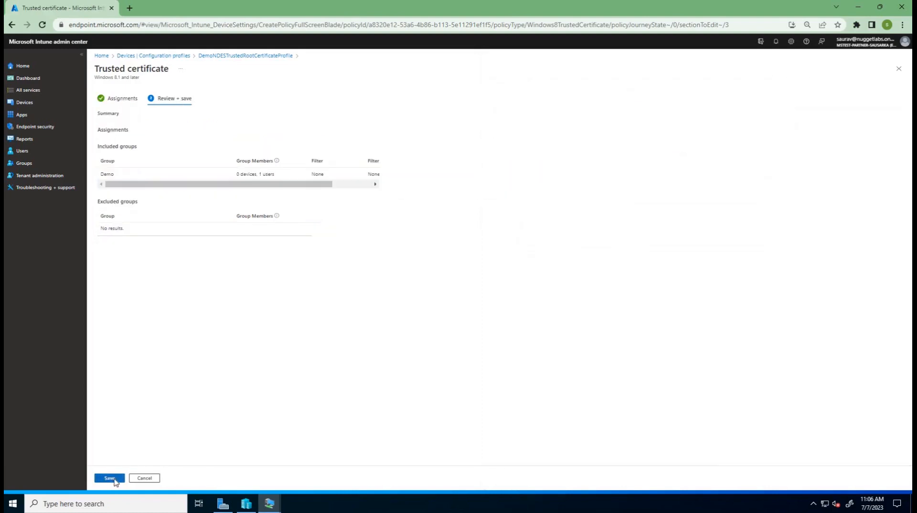
pyautogui.click(110, 478)
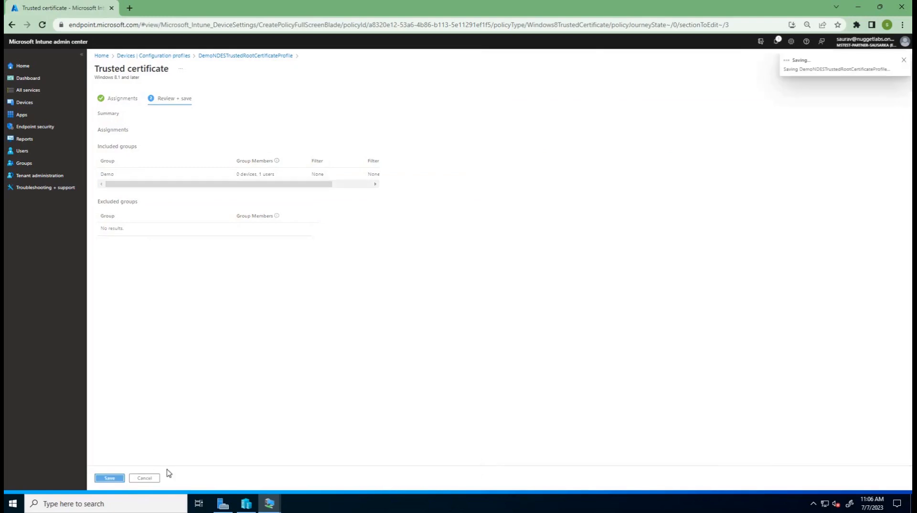
# In a duplicate browser tab, open WIN11MACHINE2 from the Windows devices and initiate a device sync
pyautogui.rightClick(79, 7)
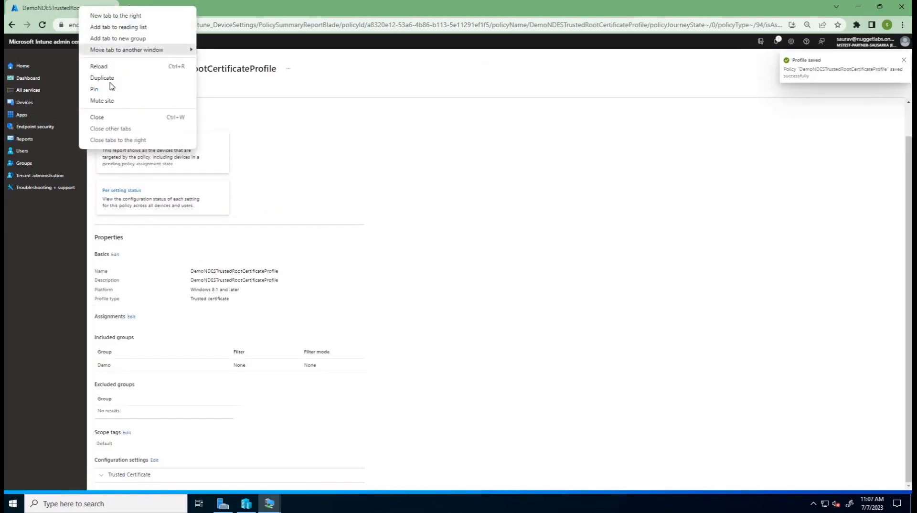
pyautogui.click(110, 78)
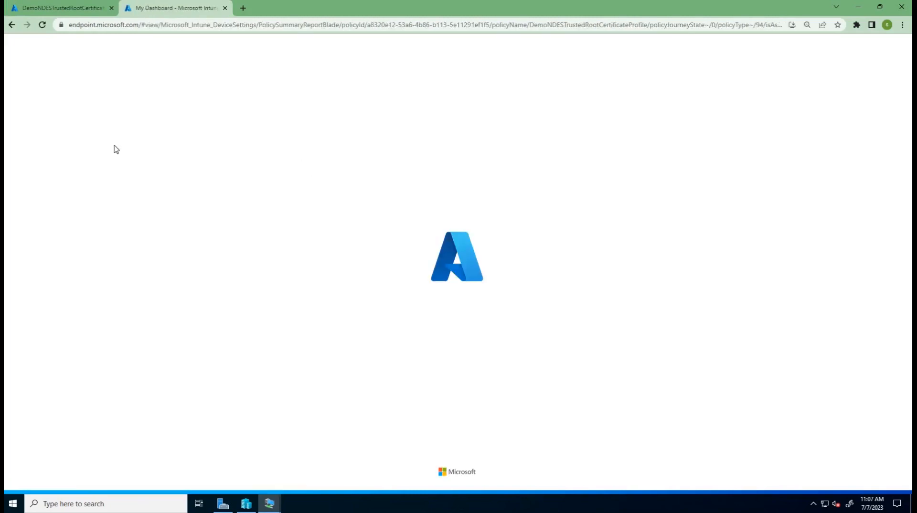
pyautogui.click(28, 103)
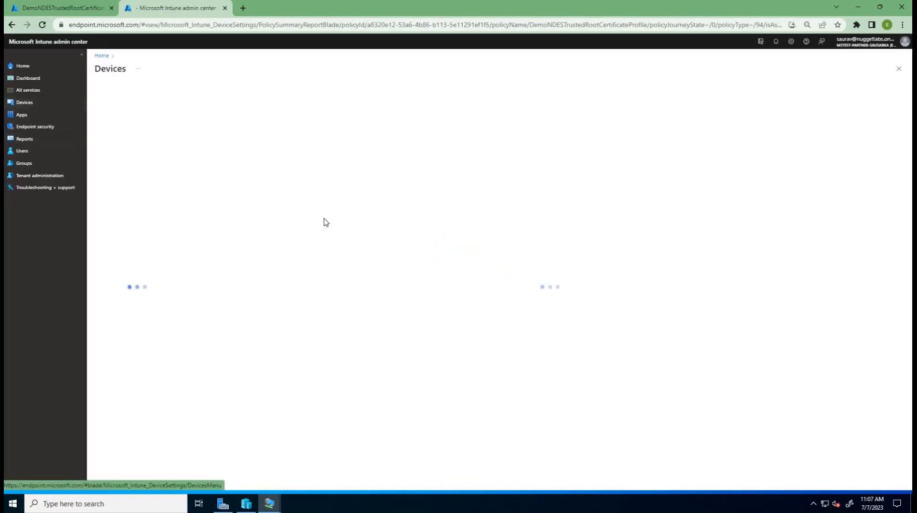
pyautogui.click(123, 158)
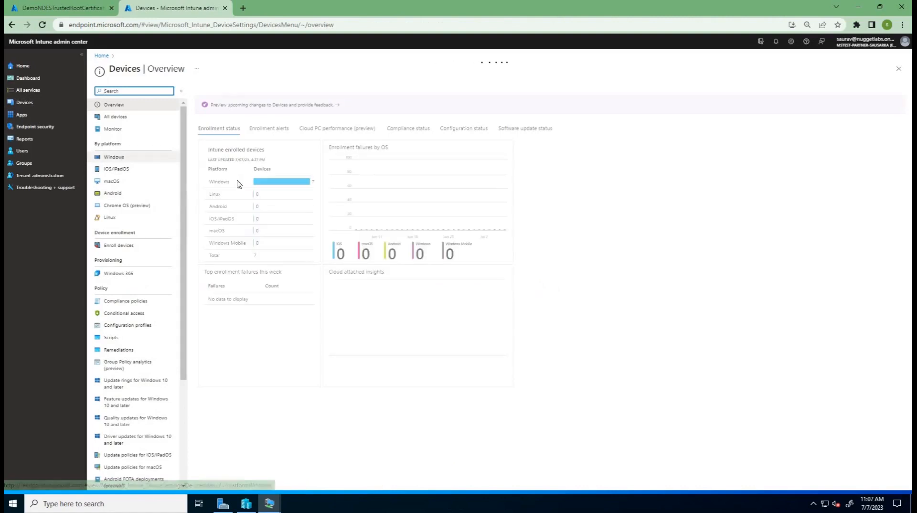
pyautogui.click(219, 242)
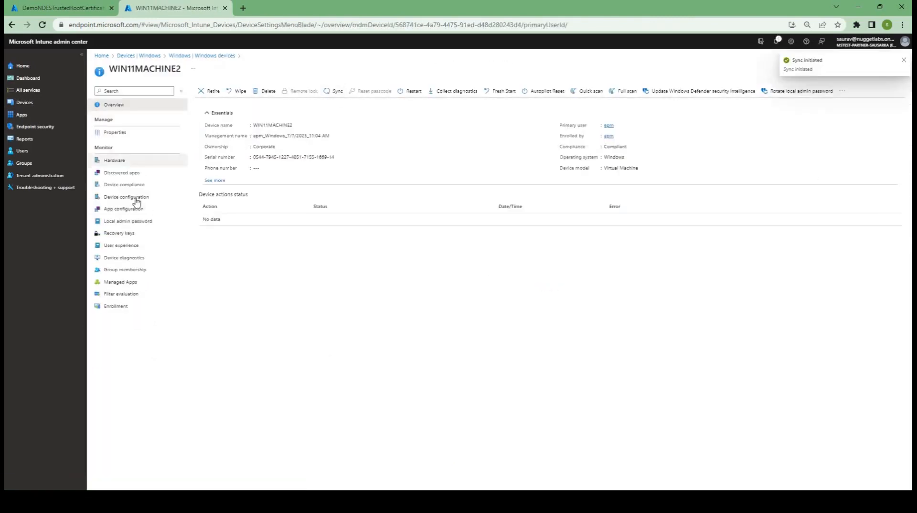
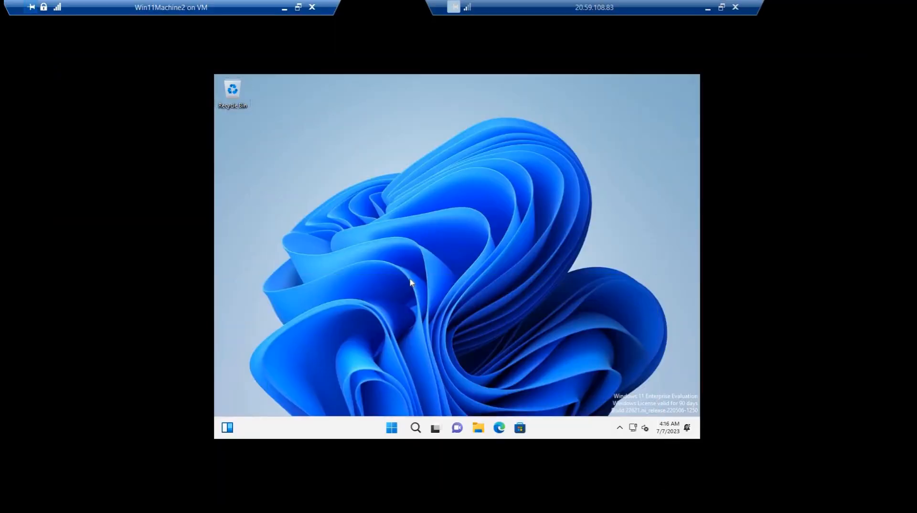
# Open an elevated management console on Win11Machine2 and add the Certificates snap-in for the local computer account
pyautogui.press('super+r')
pyautogui.write('cmd')
pyautogui.hotkey('ctrl', 'shift', 'Return')
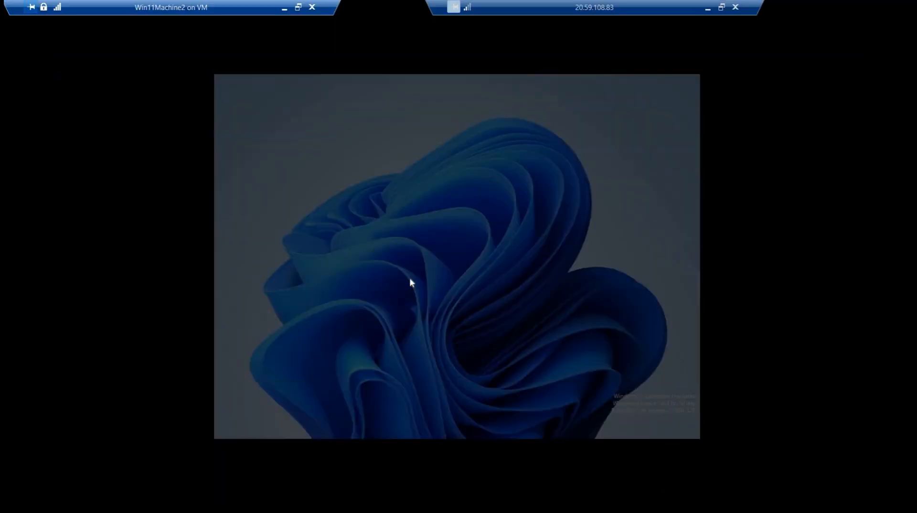
pyautogui.press('Left')
pyautogui.press('Return')
pyautogui.hotkey('ctrl', 'm')
pyautogui.click(341, 237)
pyautogui.click(450, 263)
pyautogui.click(503, 340)
pyautogui.click(502, 339)
pyautogui.click(568, 373)
# Expand the Personal and Trusted Root Certification Authorities stores, show the Personal certificates, and maximize the console with a wider tree
pyautogui.click(298, 201)
pyautogui.click(306, 202)
pyautogui.click(342, 210)
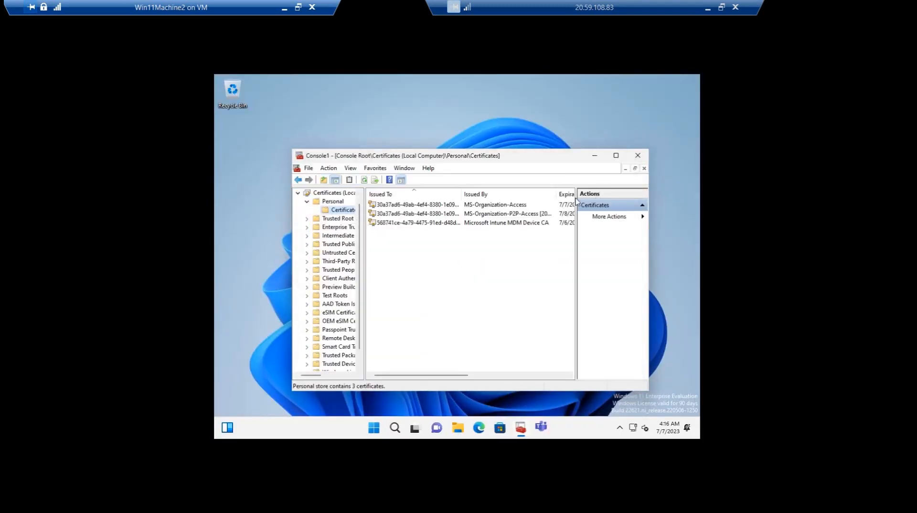
pyautogui.hotkey('ctrl', 'm')
pyautogui.press('Escape')
pyautogui.click(307, 219)
pyautogui.click(338, 229)
pyautogui.click(691, 86)
pyautogui.click(342, 210)
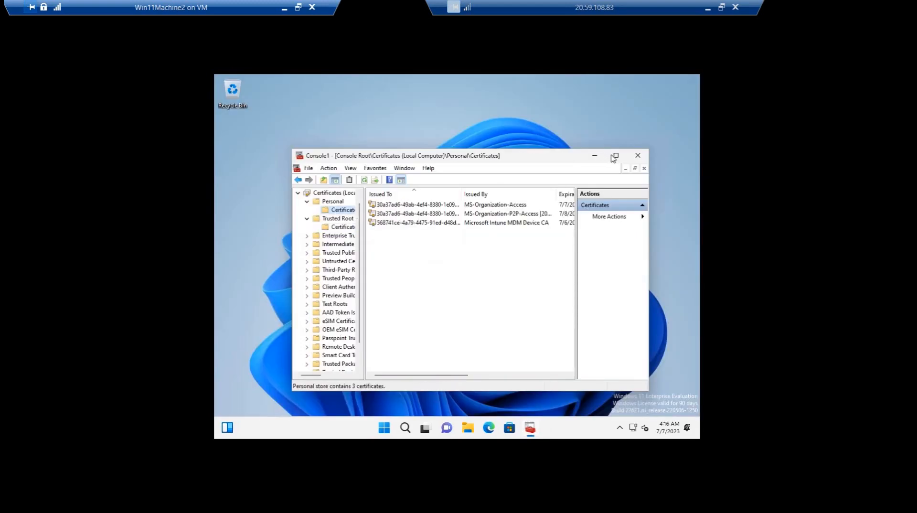
pyautogui.click(614, 156)
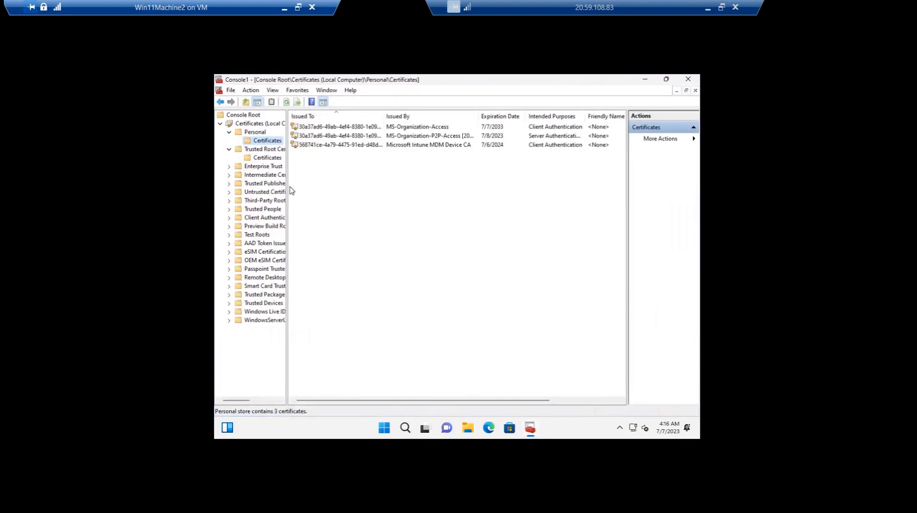
pyautogui.moveTo(287, 193); pyautogui.dragTo(350, 193)
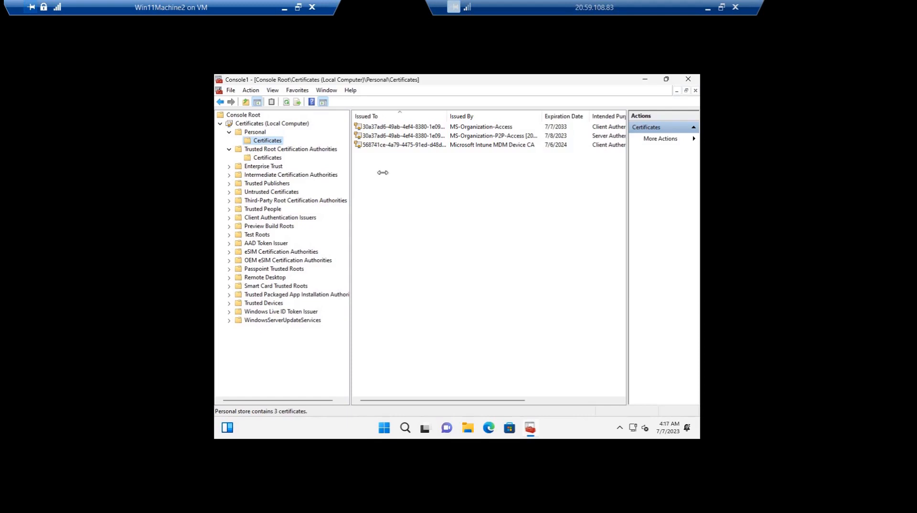
# Inspect the intune-DC-CA certificate in the Trusted Root Certification Authorities store
pyautogui.click(268, 150)
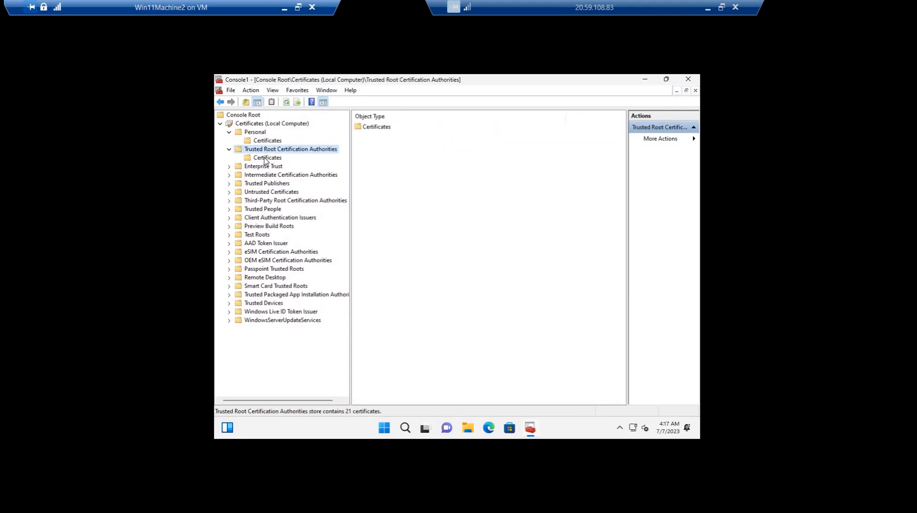
pyautogui.click(265, 158)
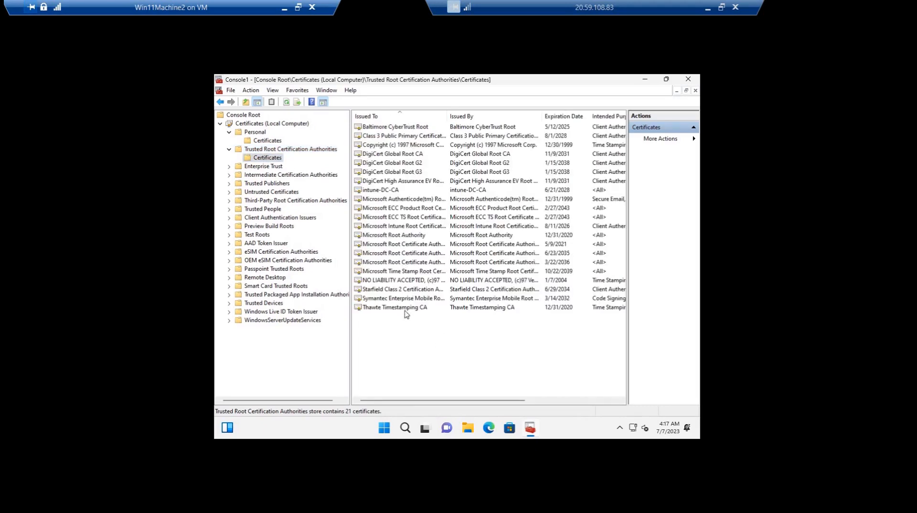
pyautogui.click(380, 190)
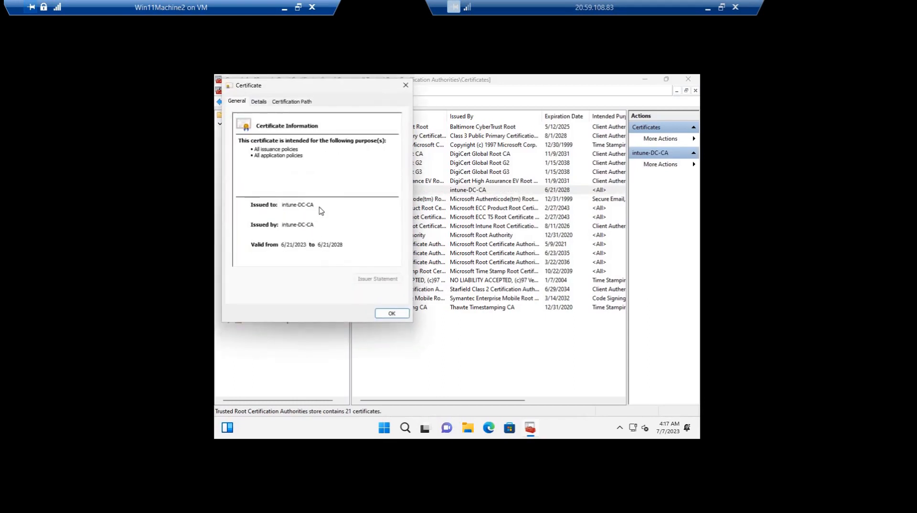
pyautogui.click(391, 314)
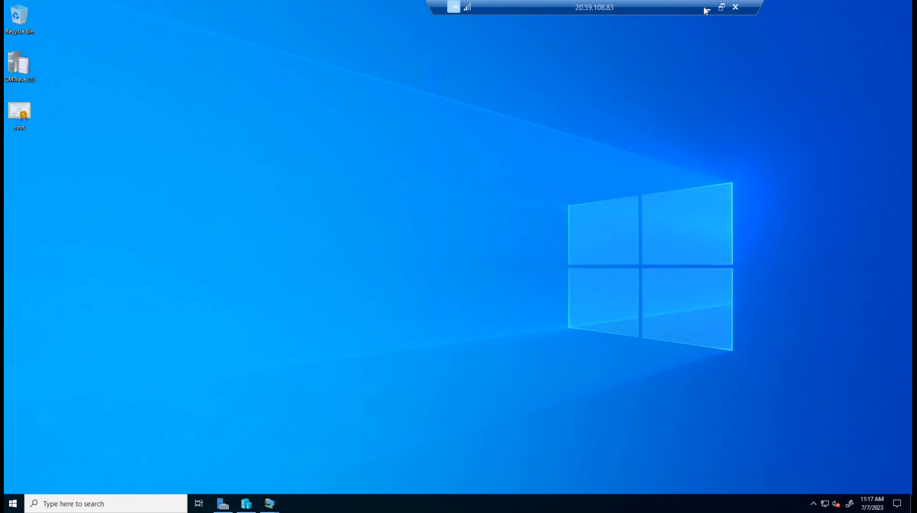
# Switch to the Intune admin center in the browser, search the Windows configuration profiles for demo, and open DEMONDESSCEPCertificateProfile
pyautogui.click(706, 8)
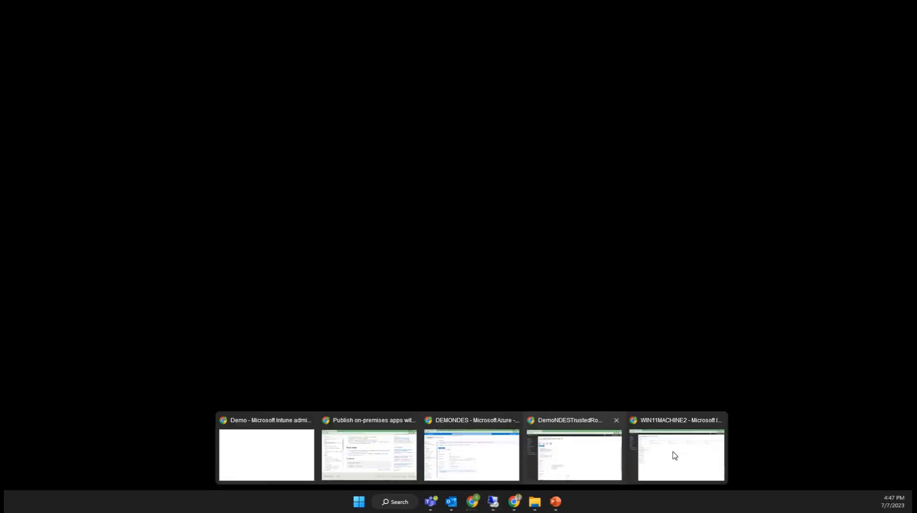
pyautogui.click(673, 454)
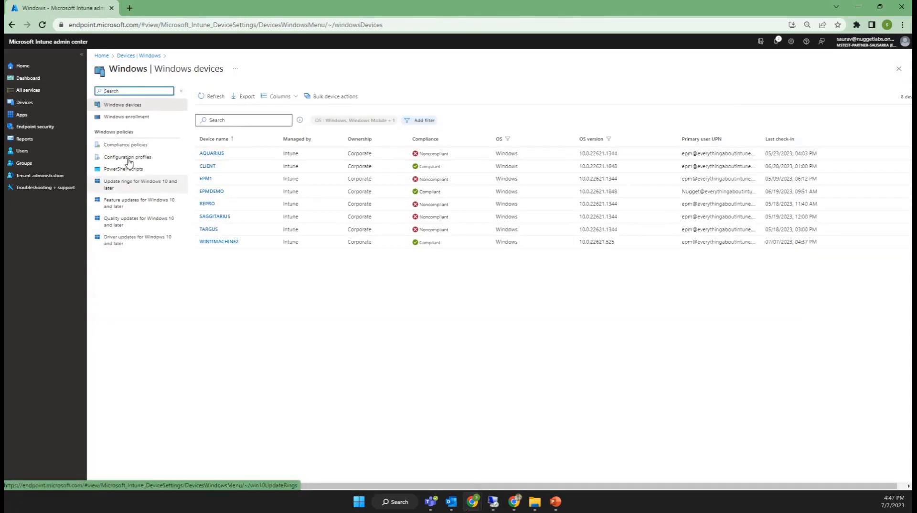
pyautogui.click(140, 157)
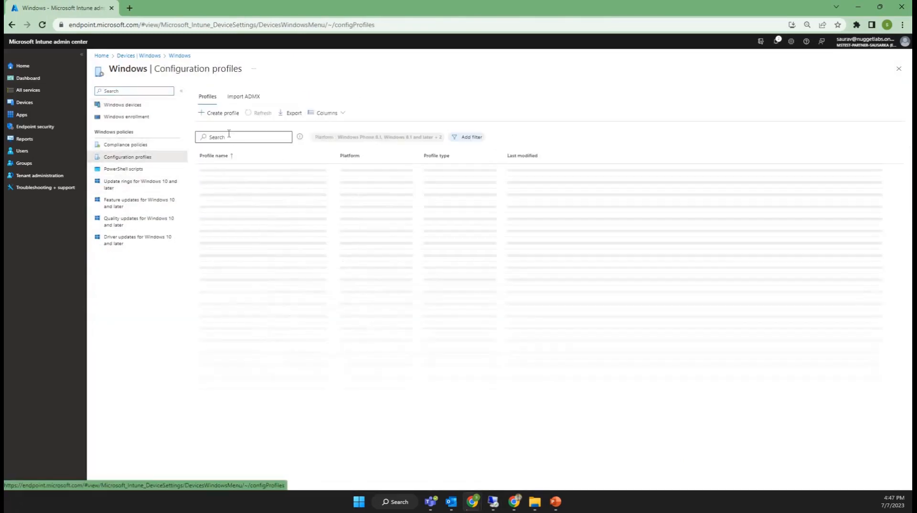
pyautogui.click(226, 138)
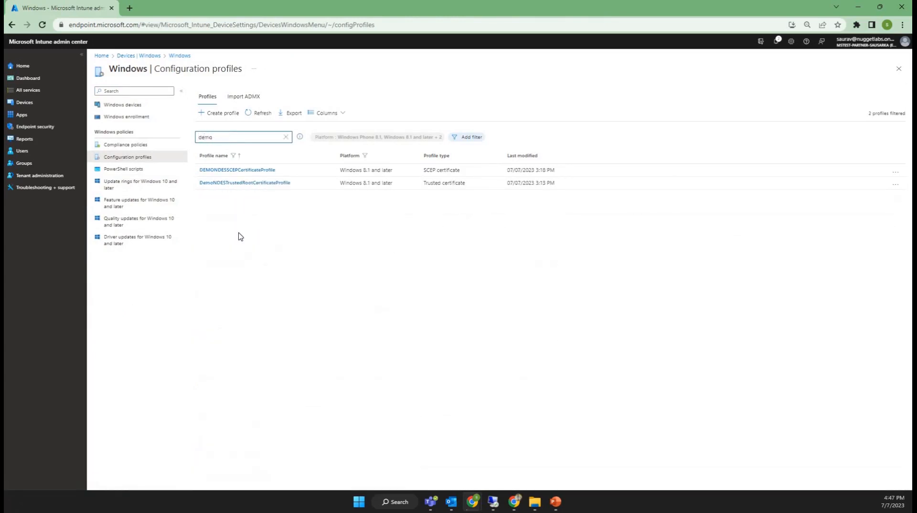
pyautogui.click(231, 171)
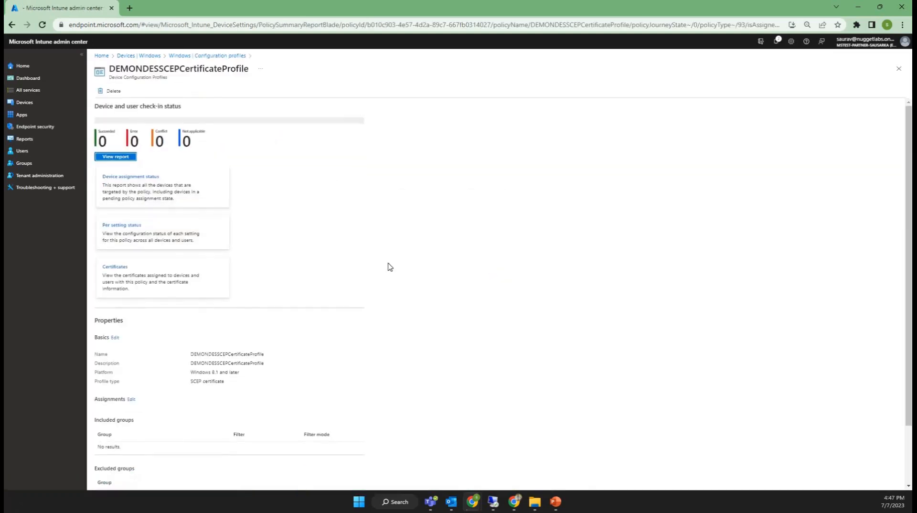
# Test the profile's SCEP Server URL by opening its copied address in a new browser tab, and return to the profile
pyautogui.scroll(-1, 95, 466)
pyautogui.scroll(-5, 341, 460)
pyautogui.moveTo(209, 443); pyautogui.dragTo(342, 451)
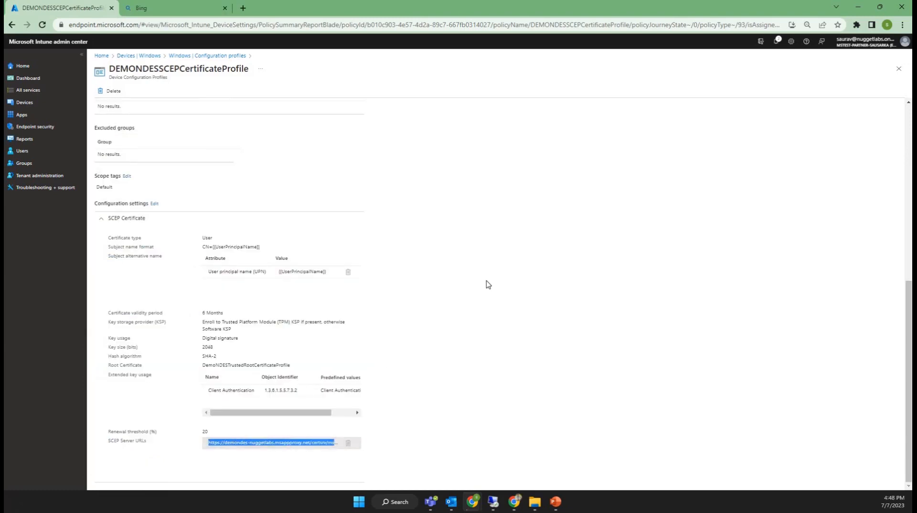
pyautogui.click(159, 9)
pyautogui.click(265, 25)
pyautogui.write('https://demondes-nuggetlabs.msappproxy.net/certsrv/mscep')
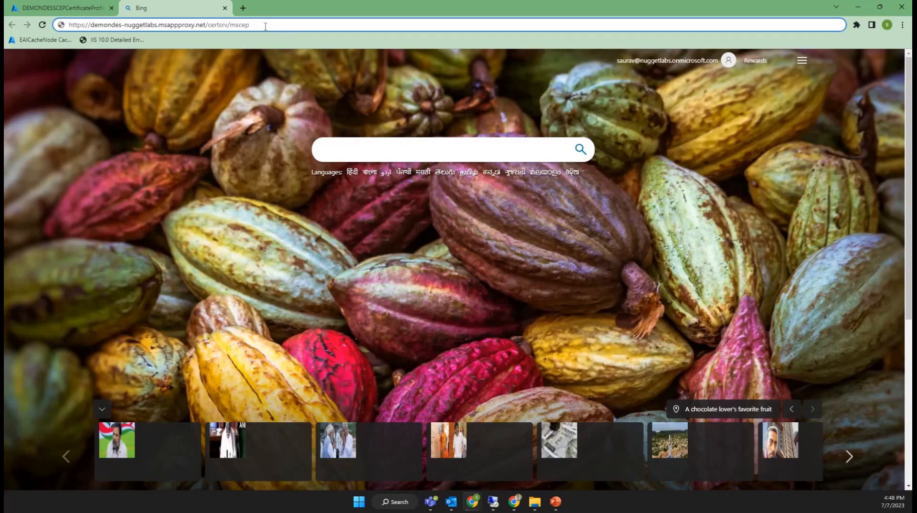
pyautogui.press('Return')
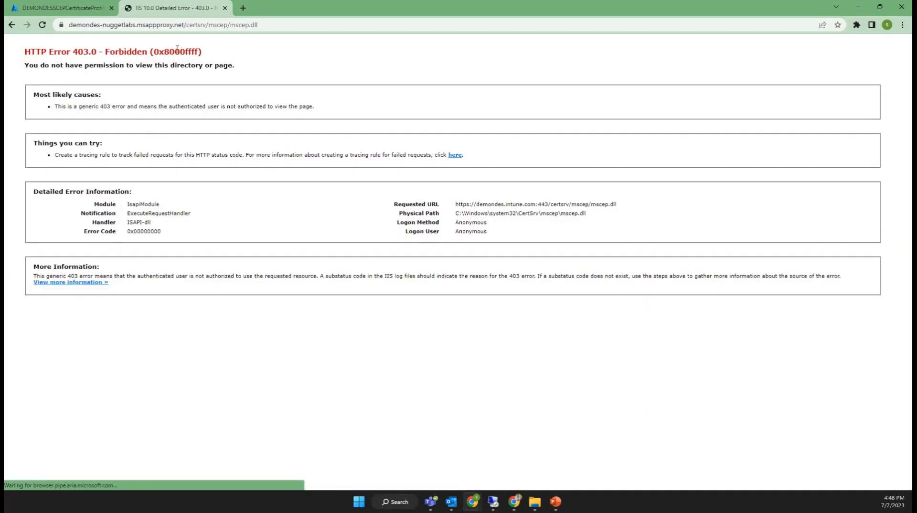
pyautogui.click(66, 7)
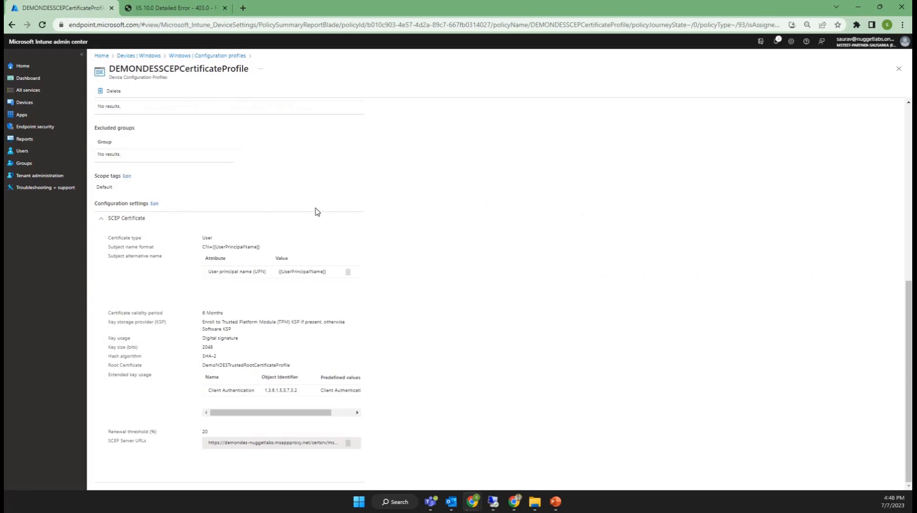
# Assign DEMONDESSCEPCertificateProfile to the Demo group as an included group and save the assignment
pyautogui.scroll(5, 117, 342)
pyautogui.click(131, 297)
pyautogui.click(129, 127)
pyautogui.write('demo')
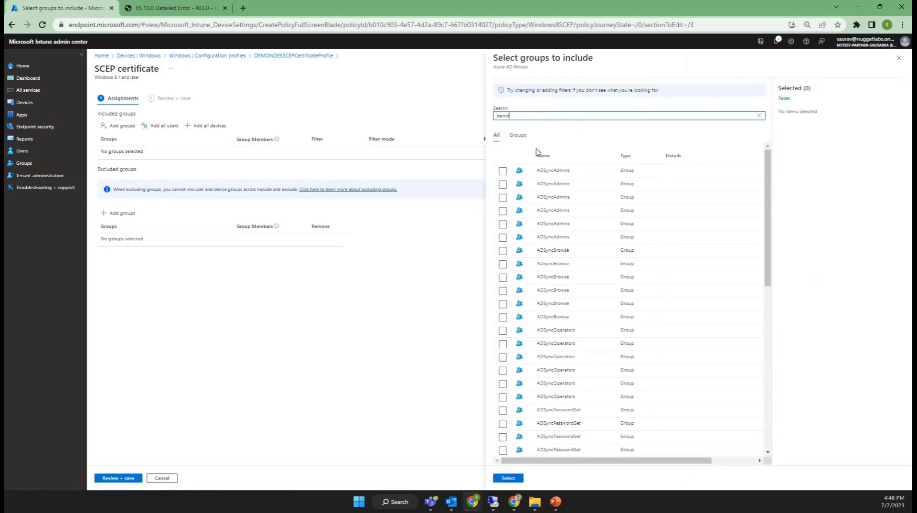
pyautogui.click(501, 180)
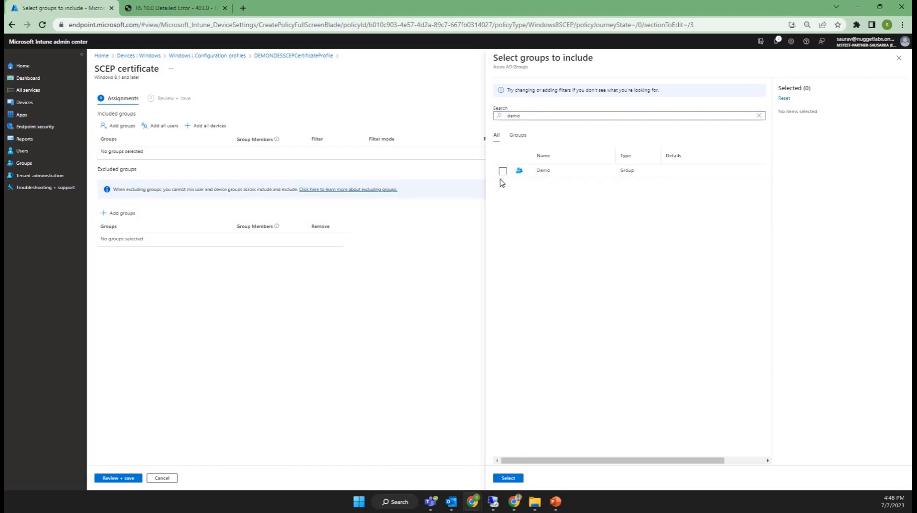
pyautogui.click(503, 171)
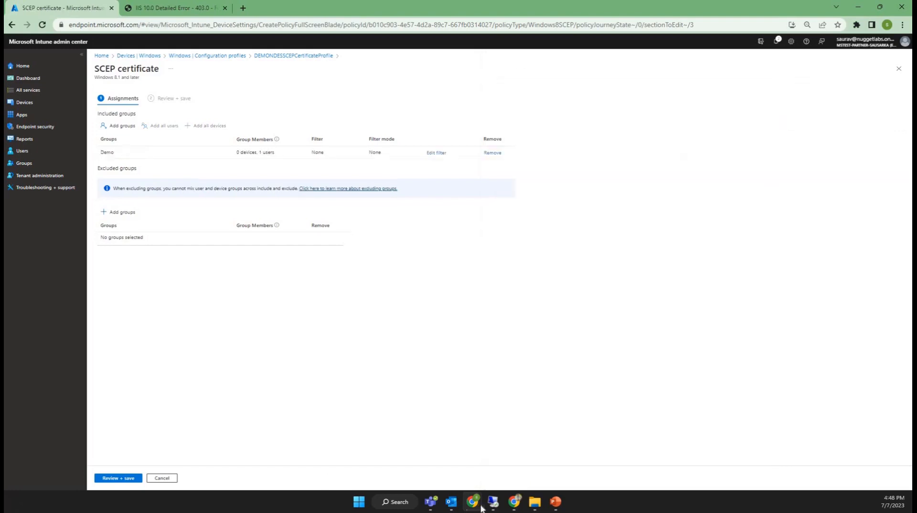
pyautogui.click(472, 411)
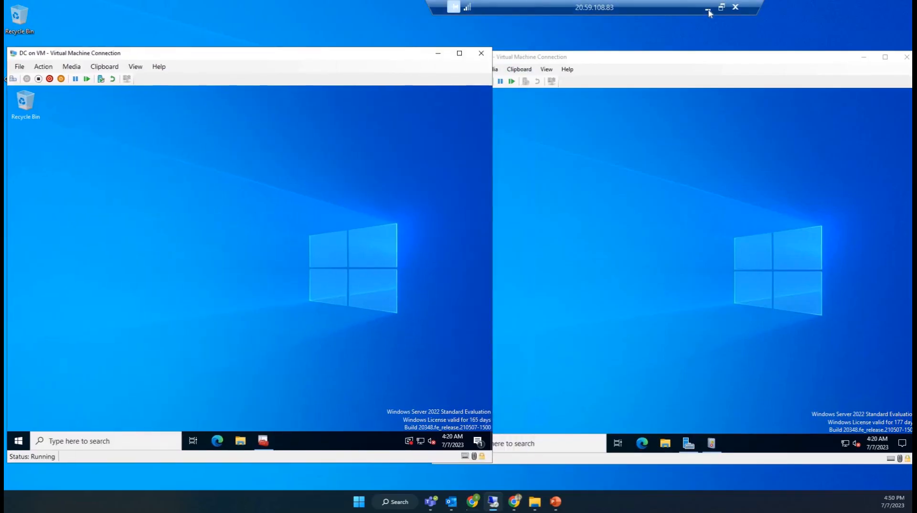
pyautogui.click(707, 8)
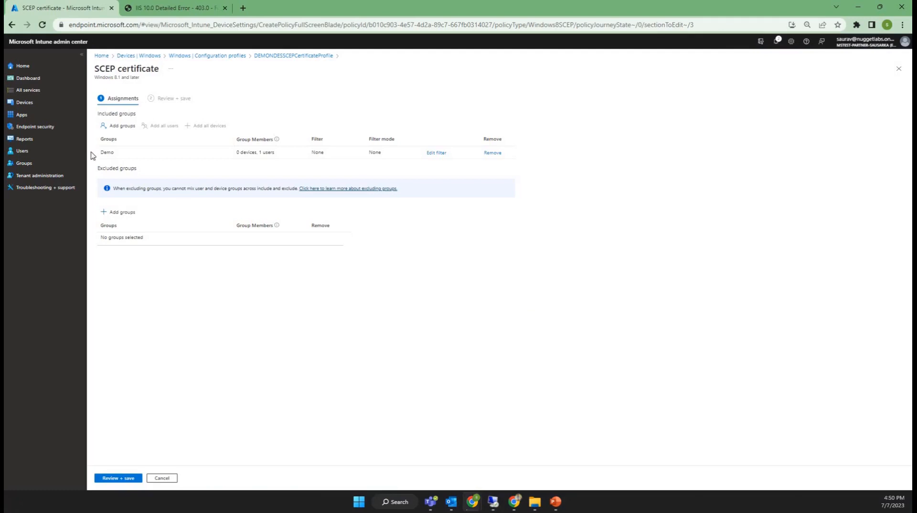
pyautogui.click(107, 479)
pyautogui.click(107, 478)
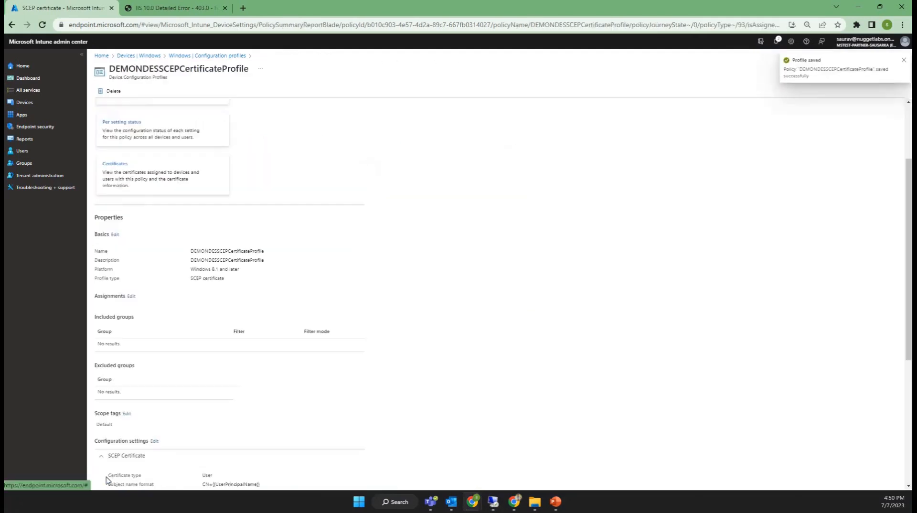
# Open the WIN11MACHINE2 device page from the list of Windows devices in Intune
pyautogui.click(26, 103)
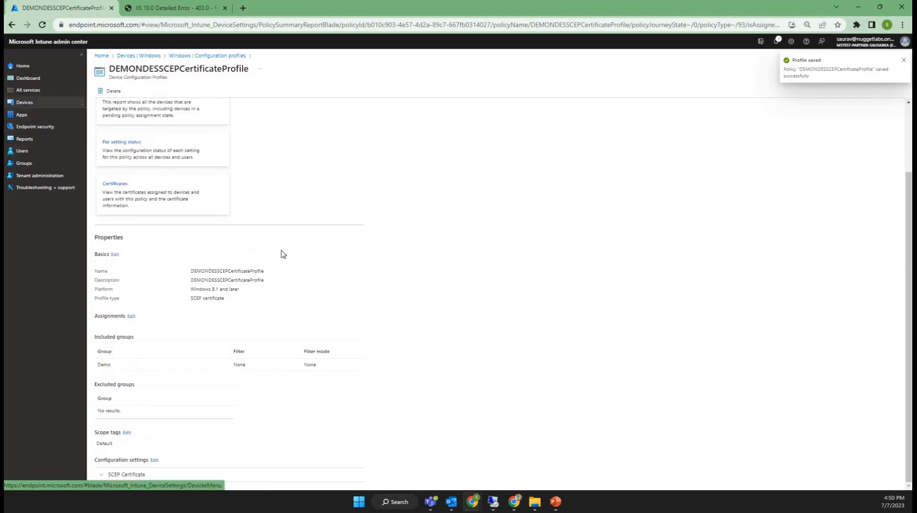
pyautogui.click(115, 156)
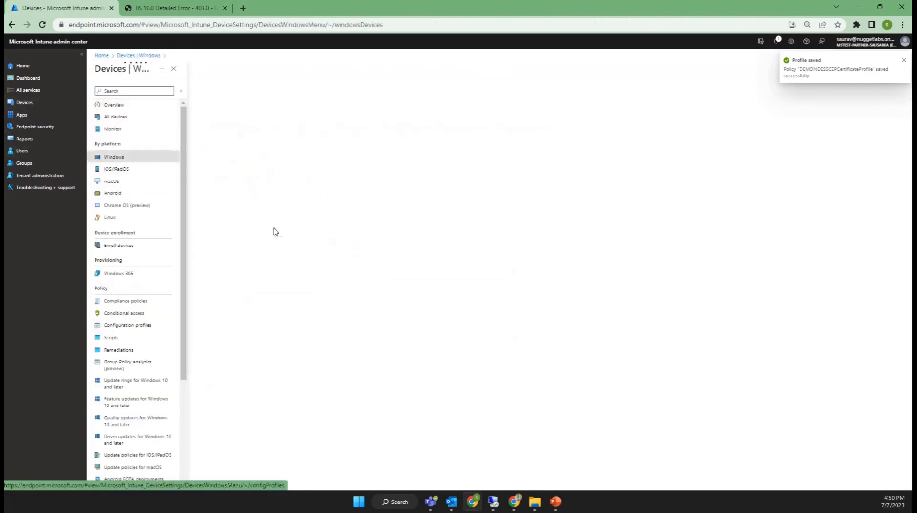
pyautogui.click(213, 242)
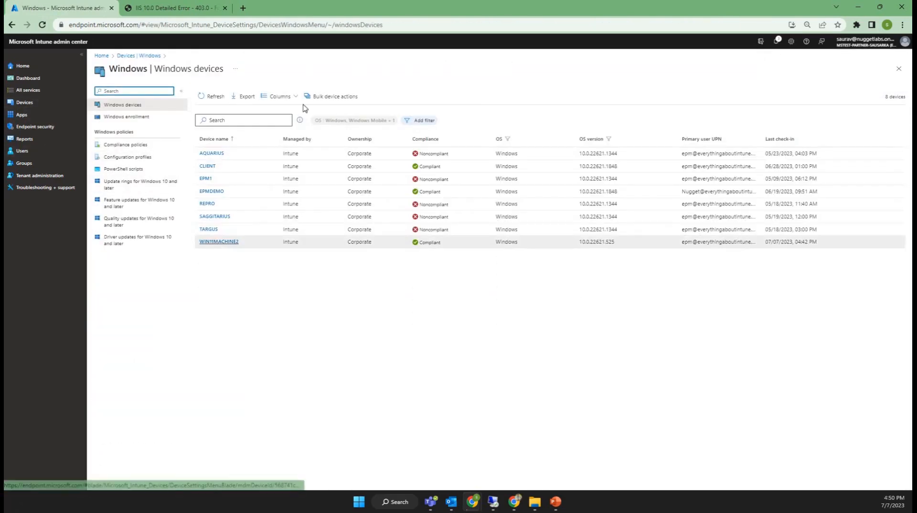
# Sync Win11Machine2 from its work account's management information in Settings, and also initiate a sync from its Intune device page
pyautogui.click(493, 502)
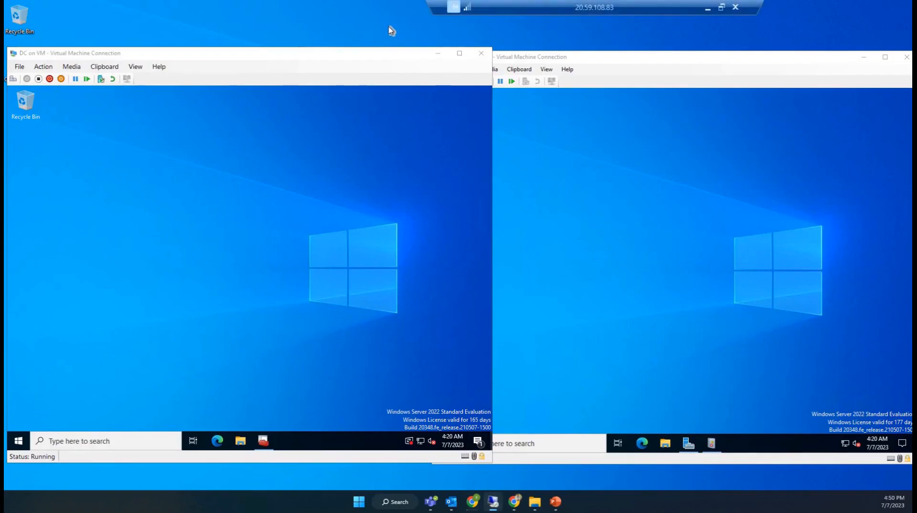
pyautogui.press('super')
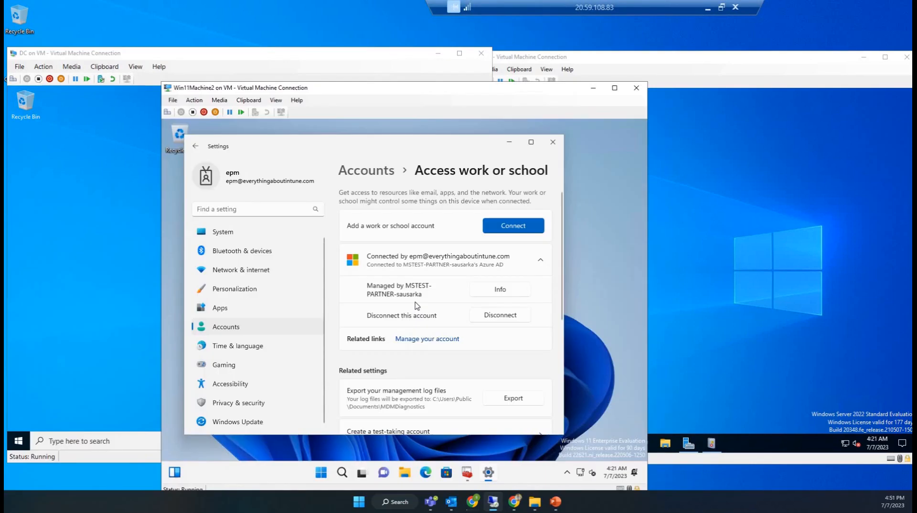
pyautogui.click(416, 302)
pyautogui.scroll(-5, 382, 306)
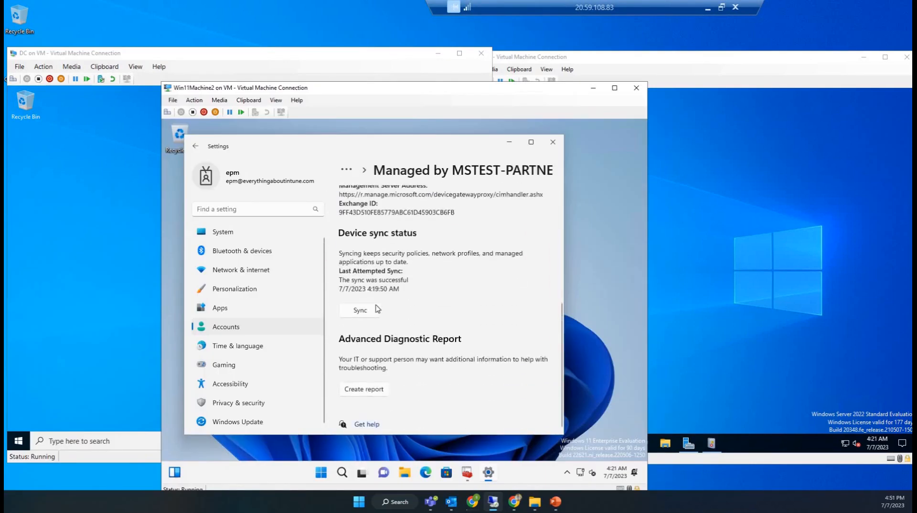
pyautogui.click(361, 310)
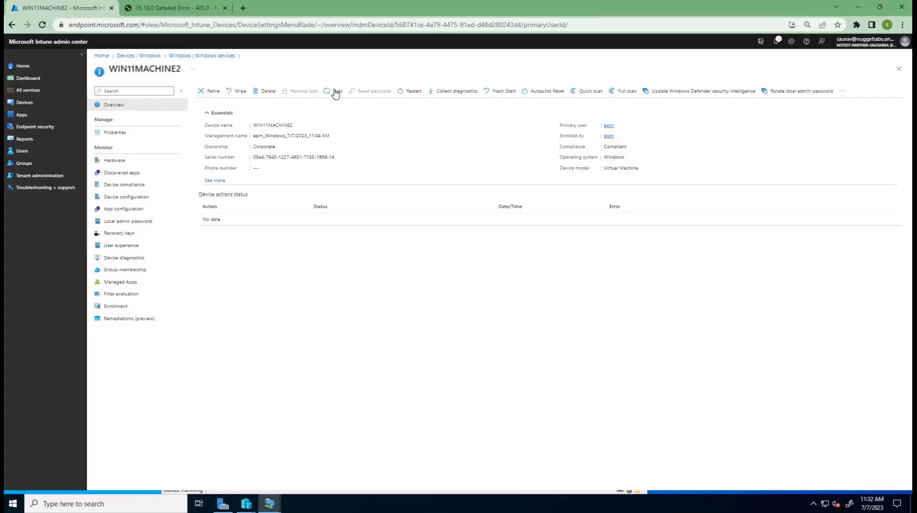
pyautogui.click(338, 90)
pyautogui.click(206, 133)
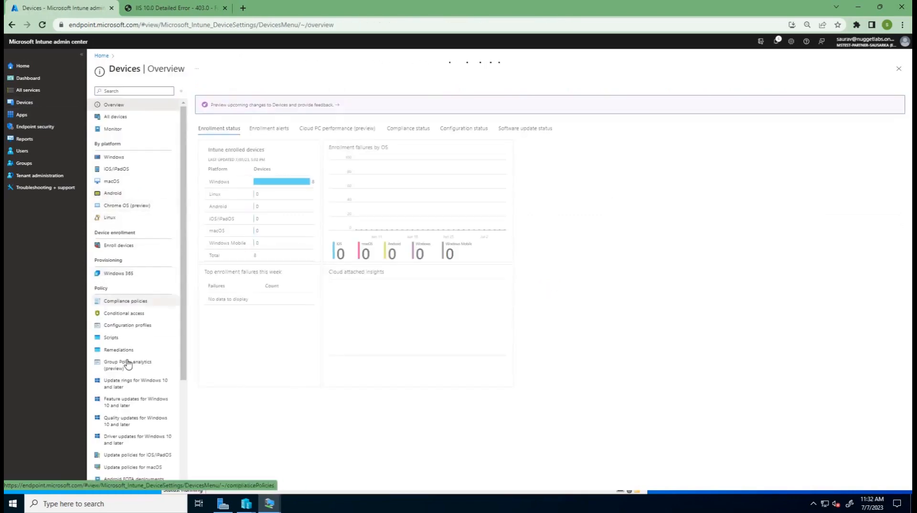
# Open the full DEMONDESSCEPCertificateProfile report from the Windows configuration profiles filtered by demo, and examine WIN11MACHINE2's check-in status and last report time
pyautogui.click(123, 159)
pyautogui.click(134, 157)
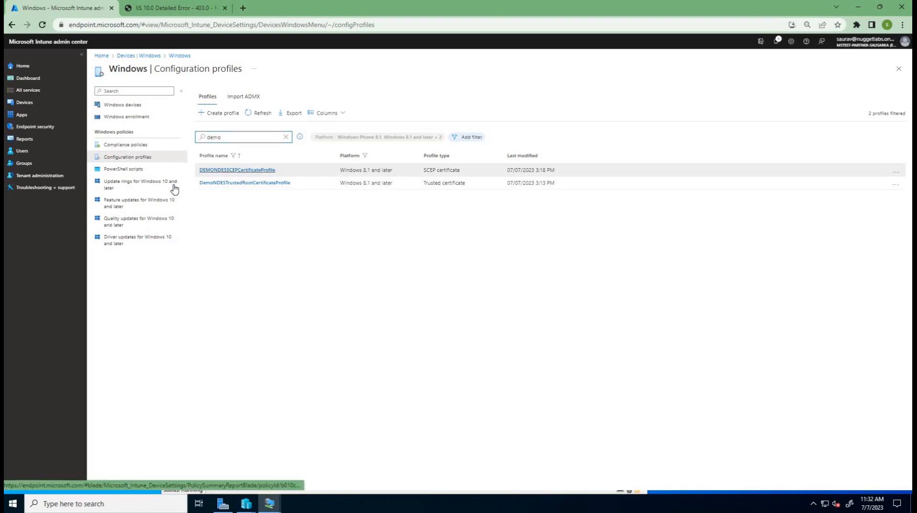
pyautogui.click(210, 170)
pyautogui.scroll(-1, 468, 188)
pyautogui.scroll(1, 106, 152)
pyautogui.click(114, 156)
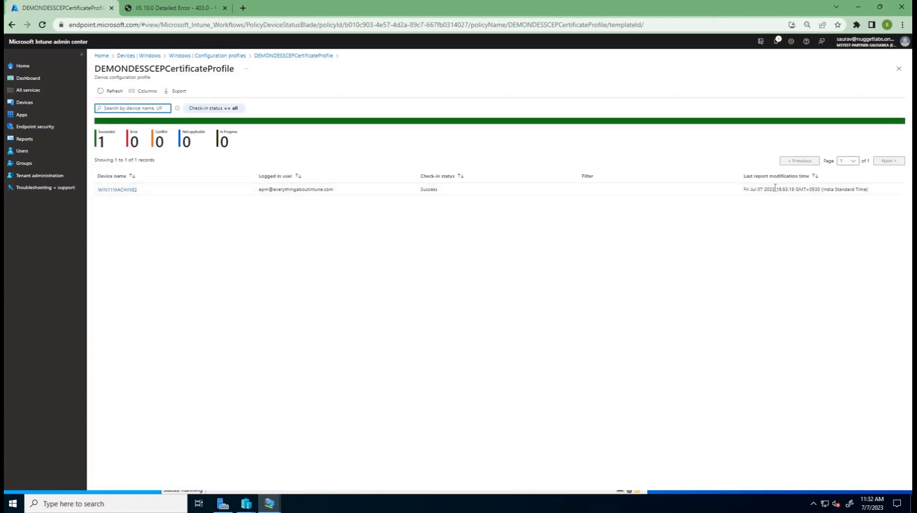
pyautogui.moveTo(830, 189); pyautogui.dragTo(522, 270)
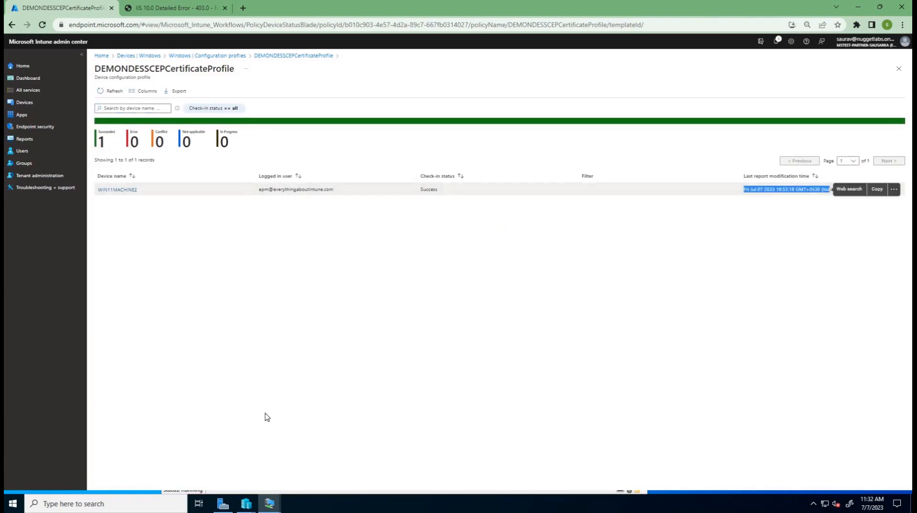
# Switch to the Win11Machine2 virtual machine and check its notifications and current time
pyautogui.click(275, 395)
pyautogui.click(277, 505)
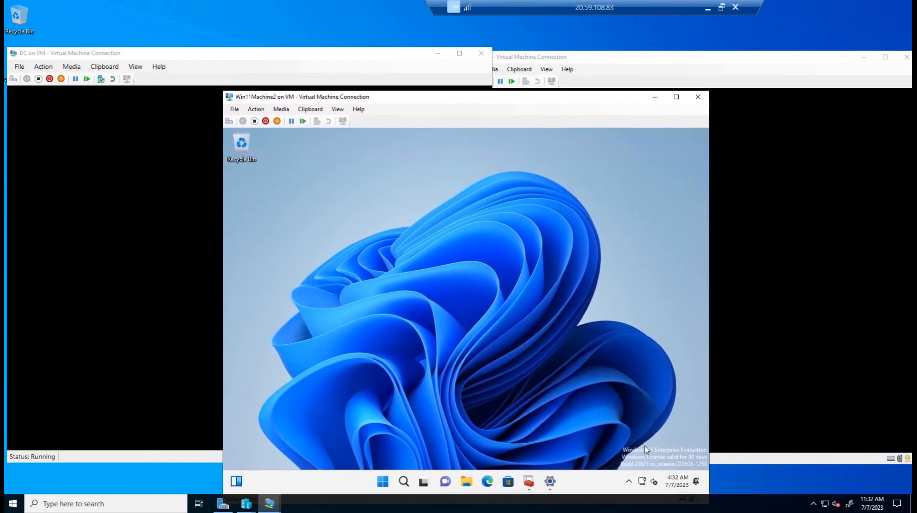
pyautogui.click(677, 482)
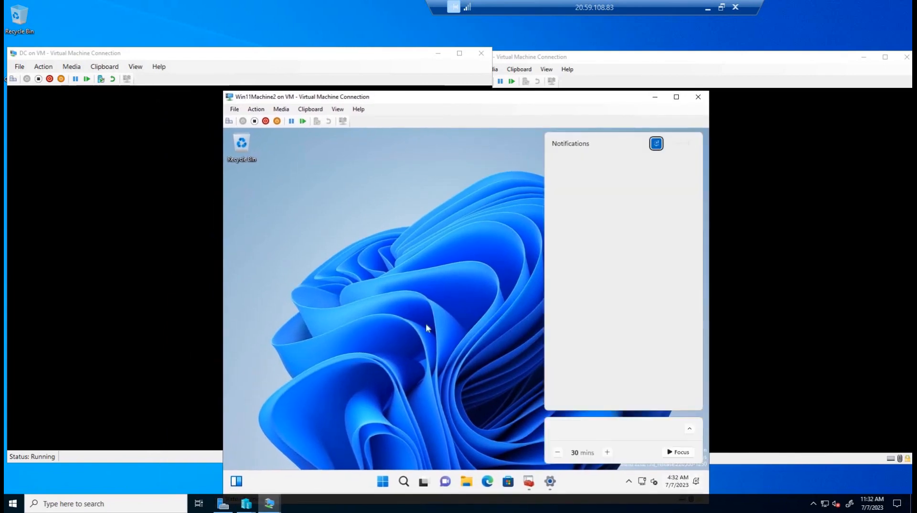
pyautogui.click(390, 294)
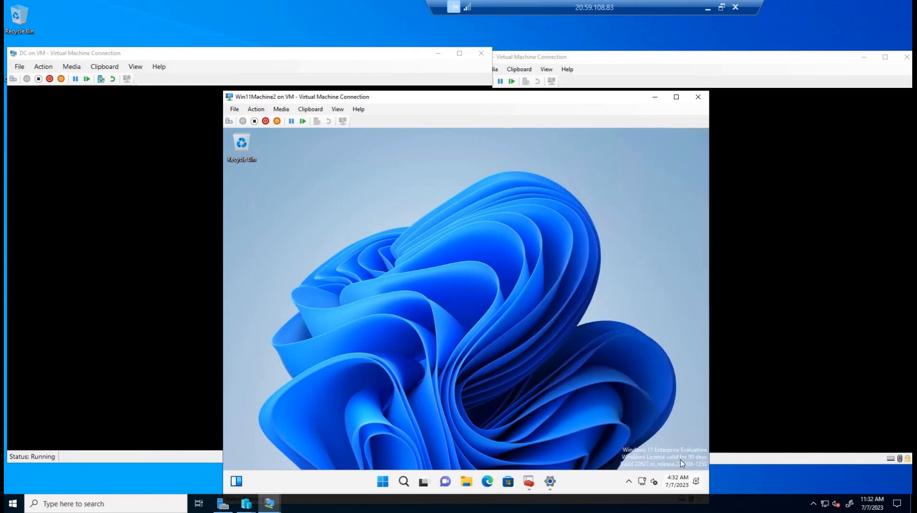
pyautogui.click(678, 482)
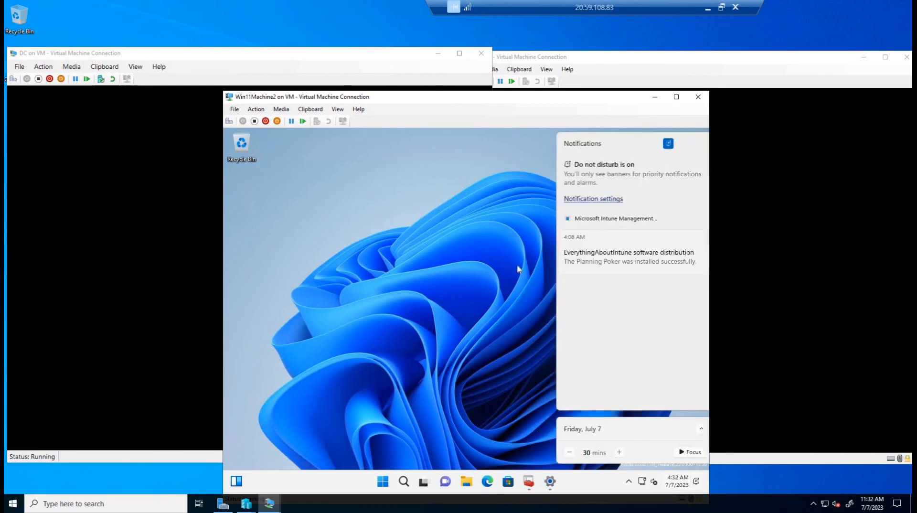
pyautogui.moveTo(449, 107); pyautogui.dragTo(505, 59)
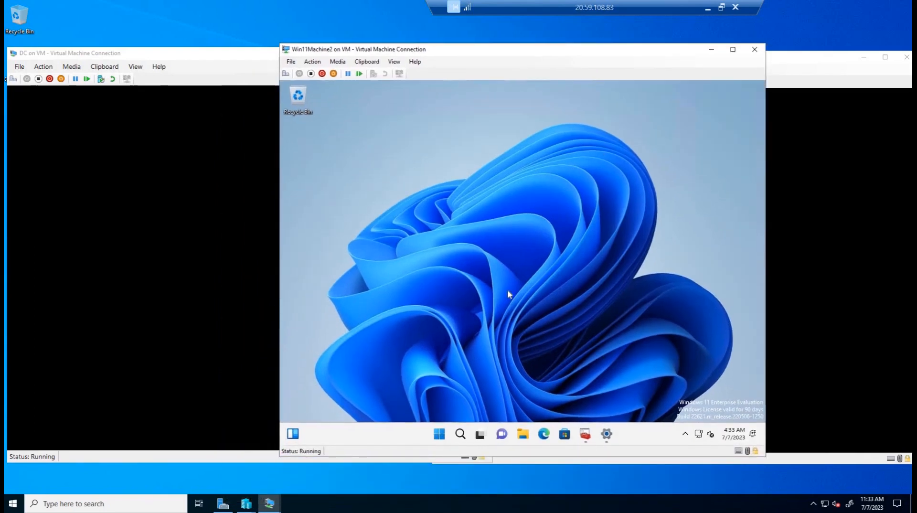
# Open the certificate issued by intune-DC-CA from the current user's Personal certificate store on Win11Machine2 and check its general information
pyautogui.press('super+r')
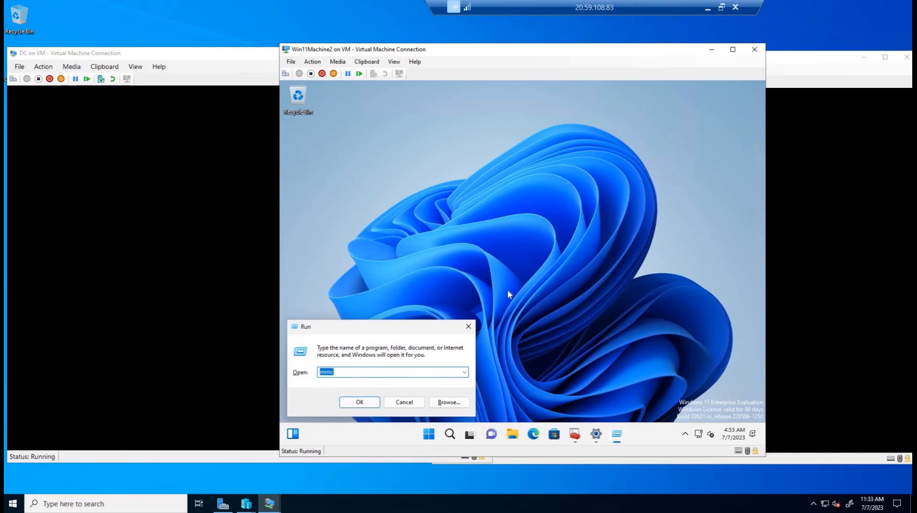
pyautogui.click(468, 327)
pyautogui.click(588, 437)
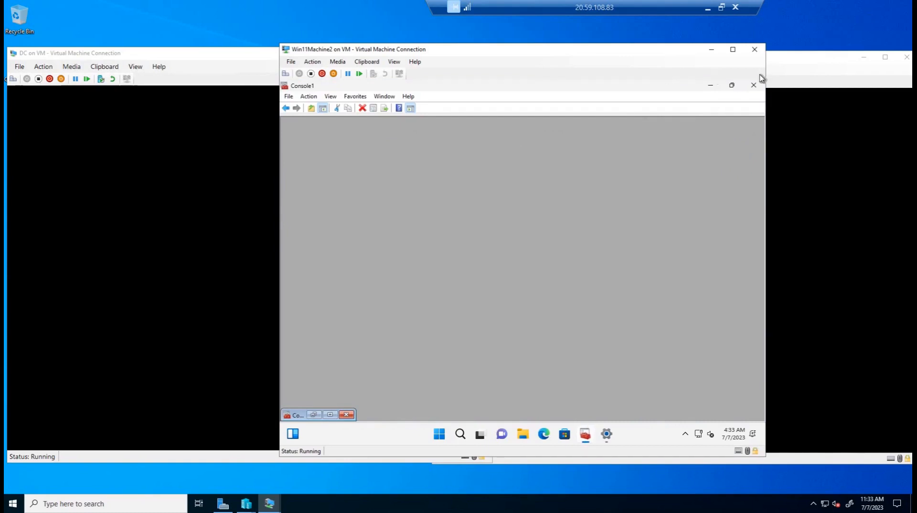
pyautogui.click(732, 85)
pyautogui.click(348, 192)
pyautogui.click(386, 200)
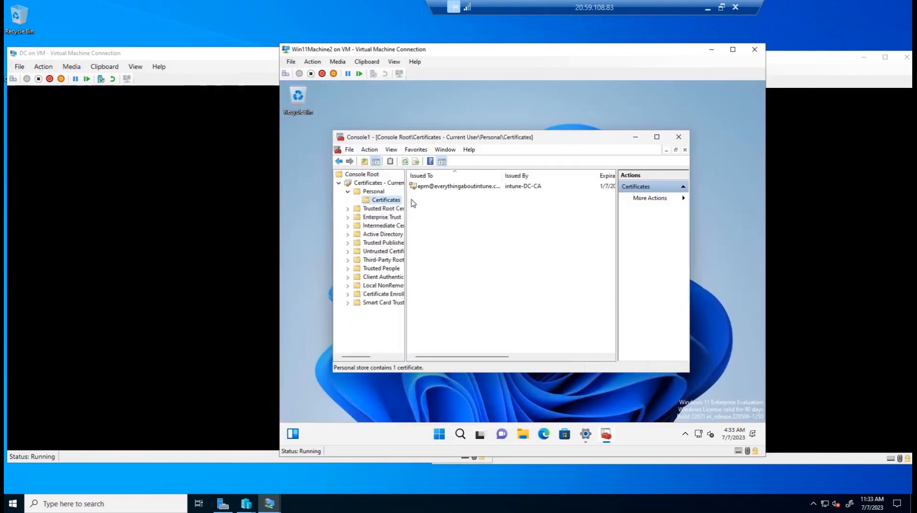
pyautogui.doubleClick(440, 187)
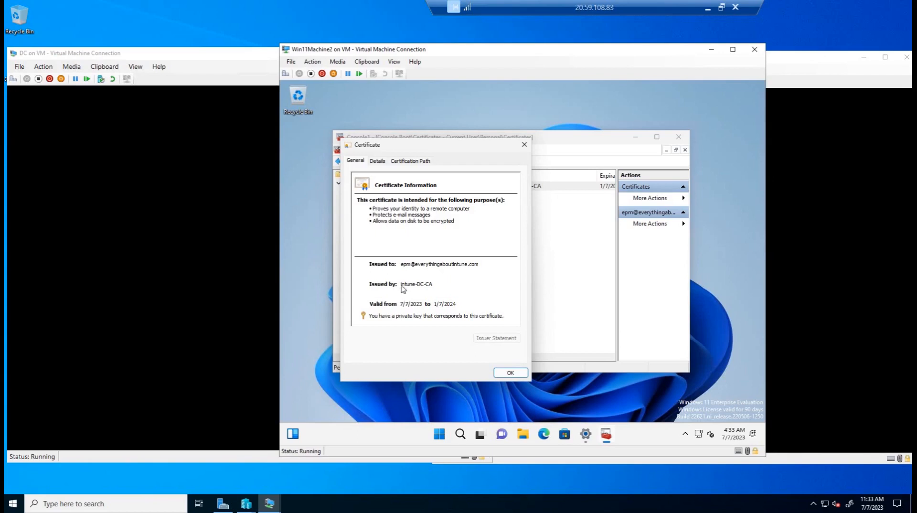
# Move the Win11Machine2 window aside and unlock the DC virtual machine with the administrator account password
pyautogui.moveTo(659, 53); pyautogui.dragTo(638, 237)
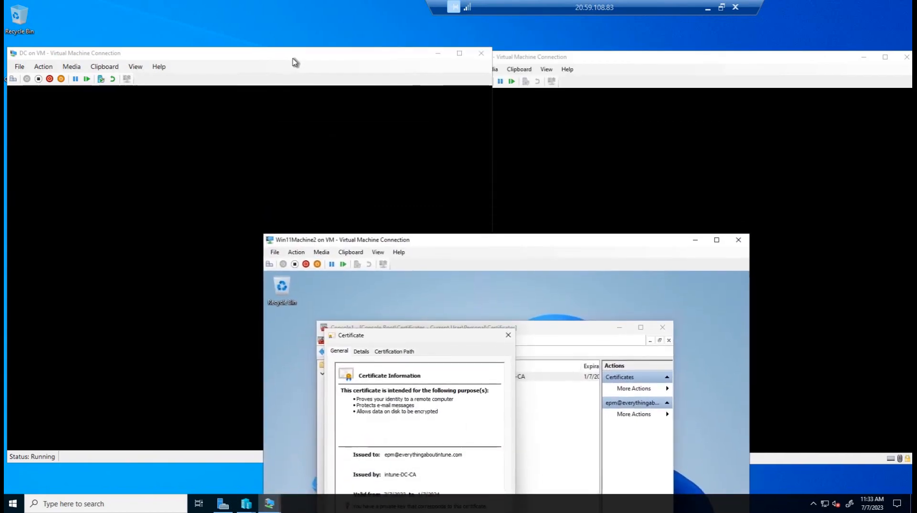
pyautogui.click(255, 91)
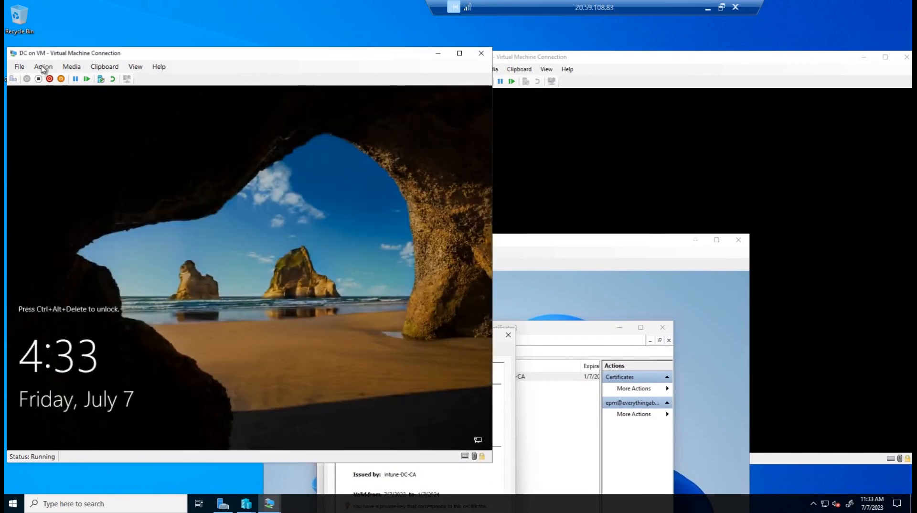
pyautogui.click(43, 67)
pyautogui.click(53, 78)
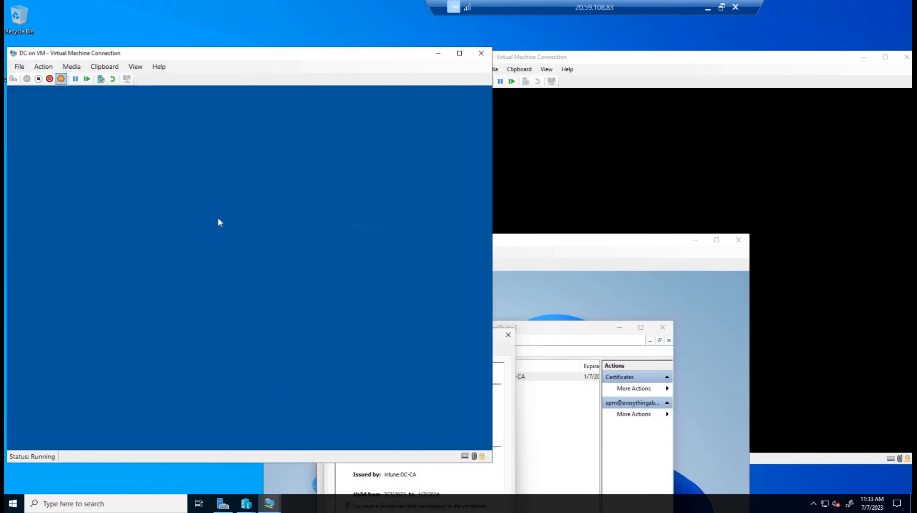
pyautogui.write('********')
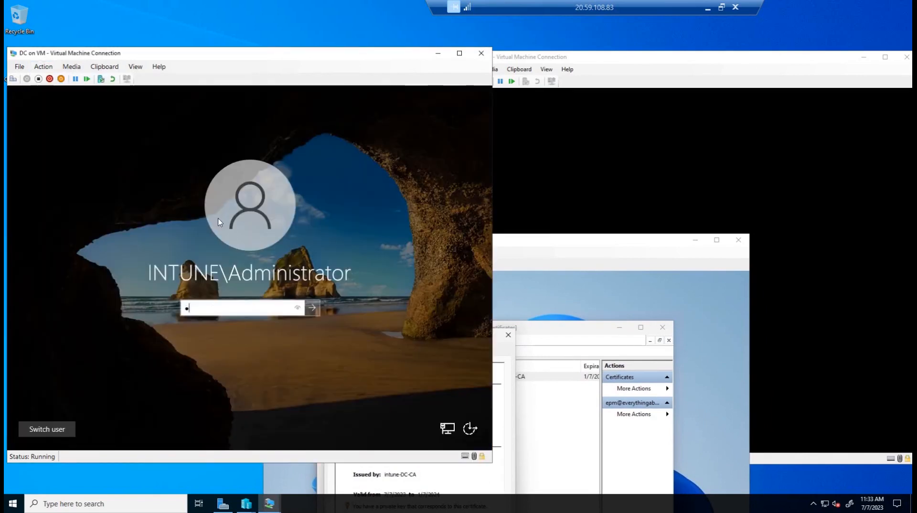
pyautogui.press('Return')
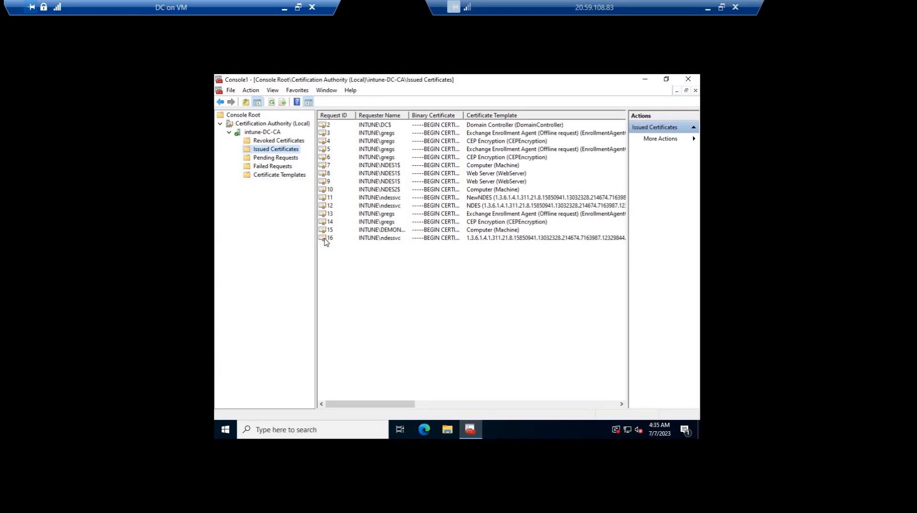
# Open issued certificate request ID 16 on the intune-DC-CA authority and examine its thumbprint, highlighting the last four characters
pyautogui.click(368, 239)
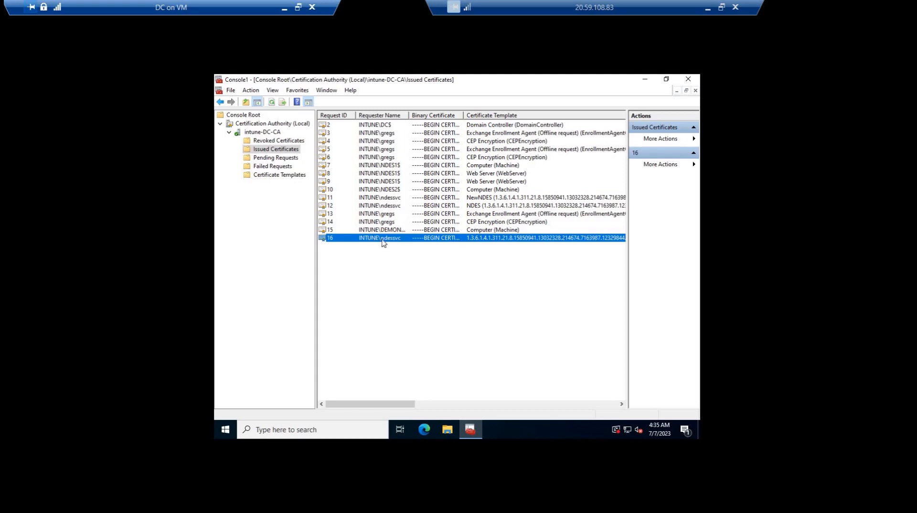
pyautogui.doubleClick(334, 239)
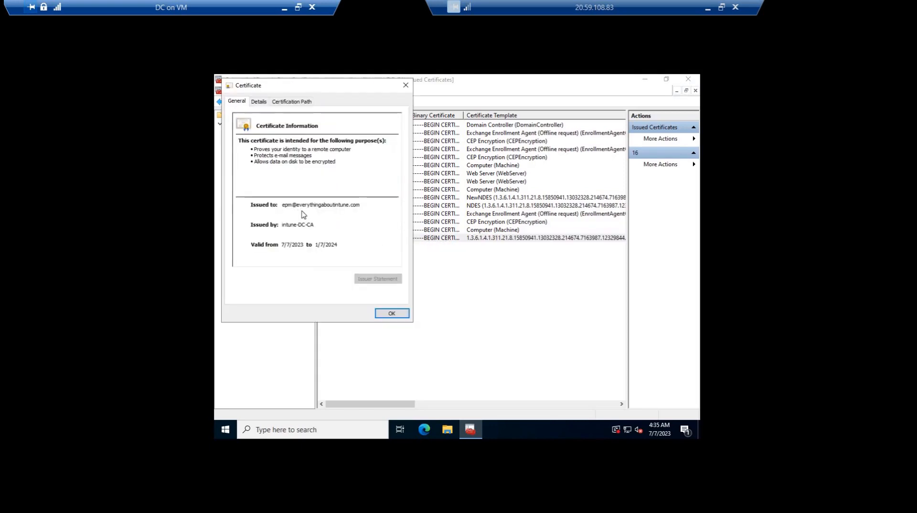
pyautogui.click(258, 101)
pyautogui.scroll(-5, 277, 189)
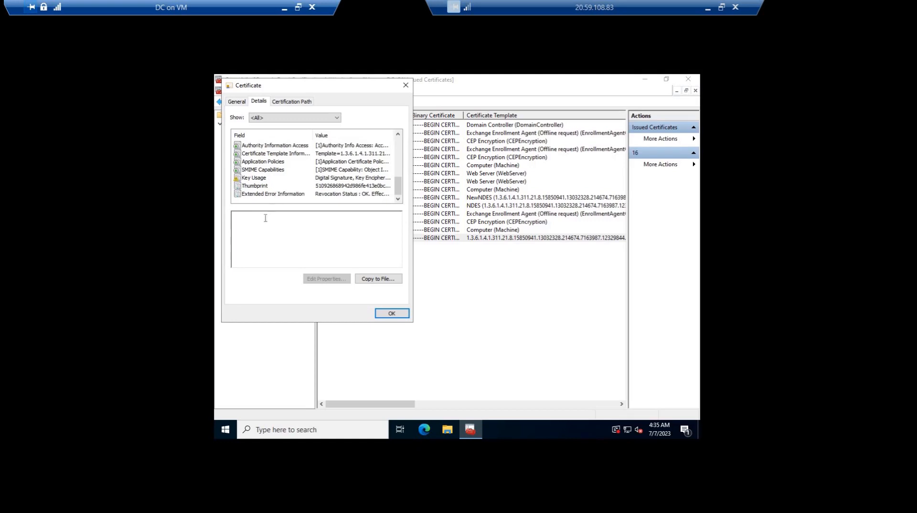
pyautogui.click(310, 185)
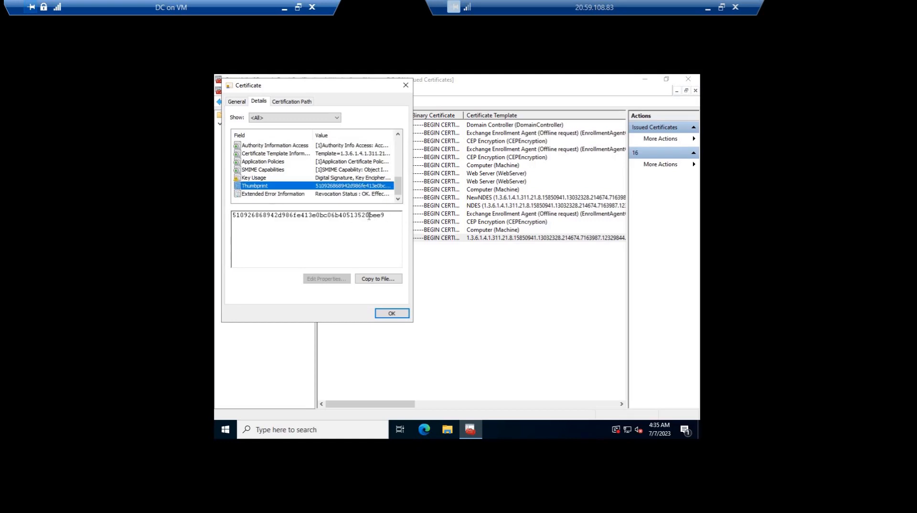
pyautogui.moveTo(369, 216); pyautogui.dragTo(387, 215)
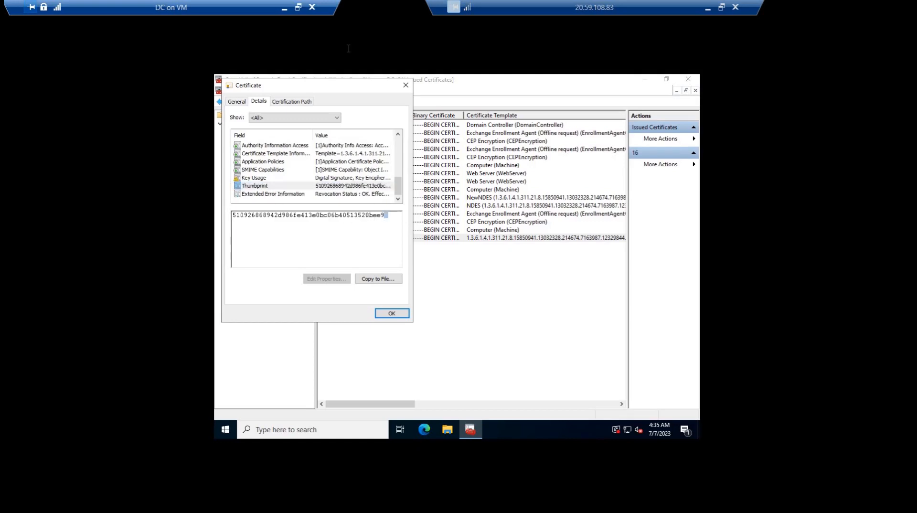
# Return to Win11Machine2 and examine the thumbprint in its open certificate's details for comparison with the issued certificate
pyautogui.click(285, 7)
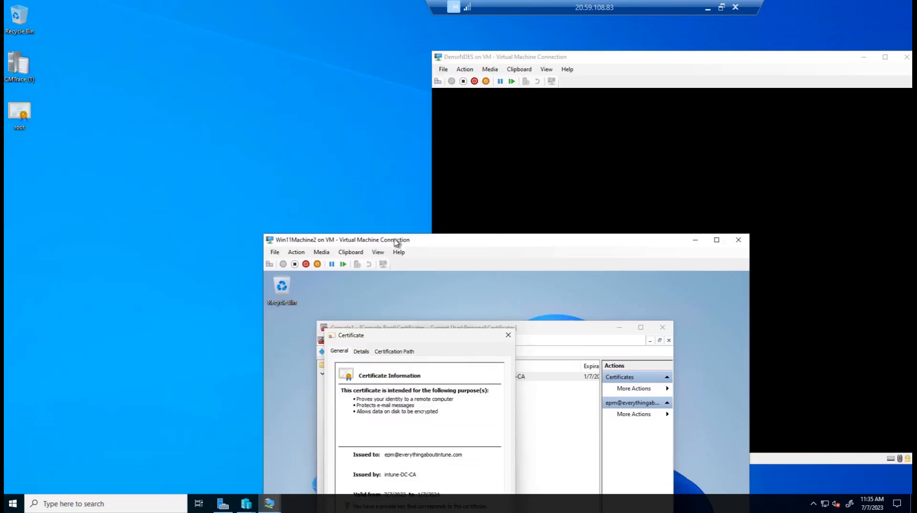
pyautogui.moveTo(351, 240); pyautogui.dragTo(320, 132)
pyautogui.click(331, 243)
pyautogui.click(363, 304)
pyautogui.scroll(-5, 353, 320)
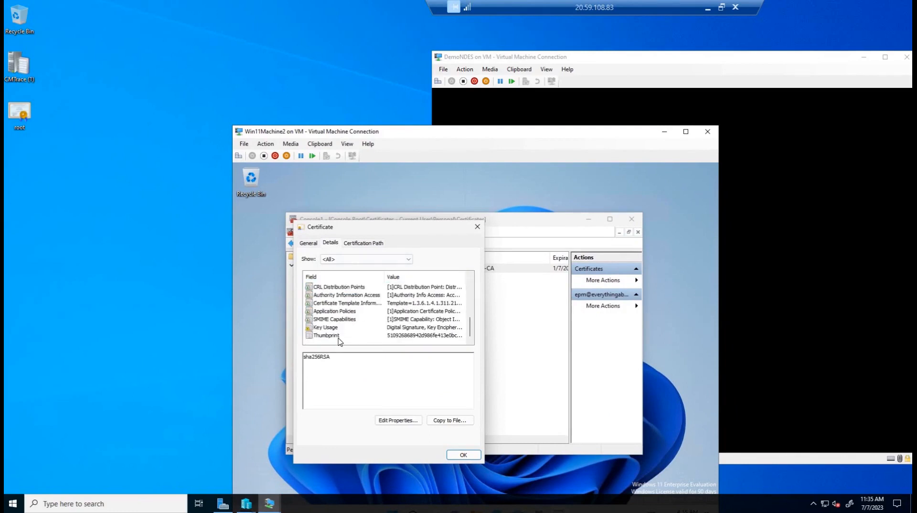
pyautogui.click(434, 336)
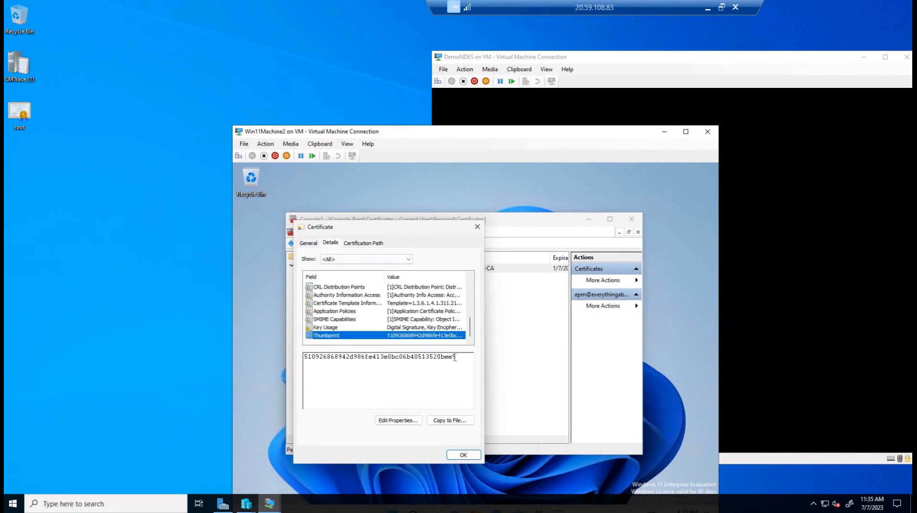
pyautogui.moveTo(445, 357); pyautogui.dragTo(452, 357)
# Switch to the DemoNDES virtual machine in full screen and bring up its Event Viewer
pyautogui.moveTo(502, 134); pyautogui.dragTo(313, 134)
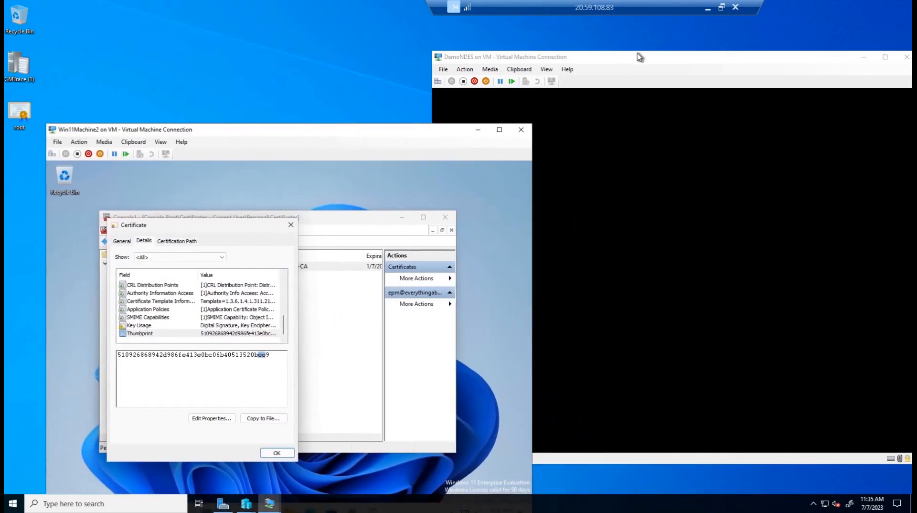
pyautogui.click(637, 54)
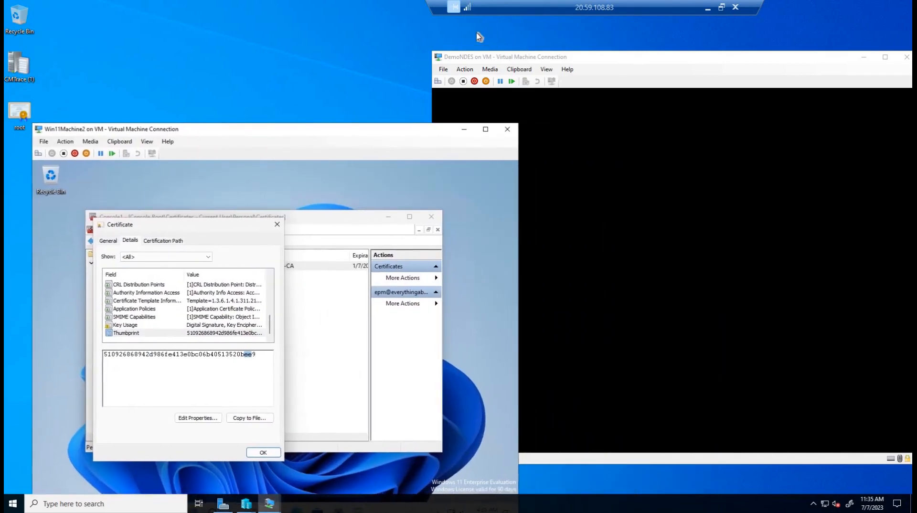
pyautogui.press('ctrl+alt+Break')
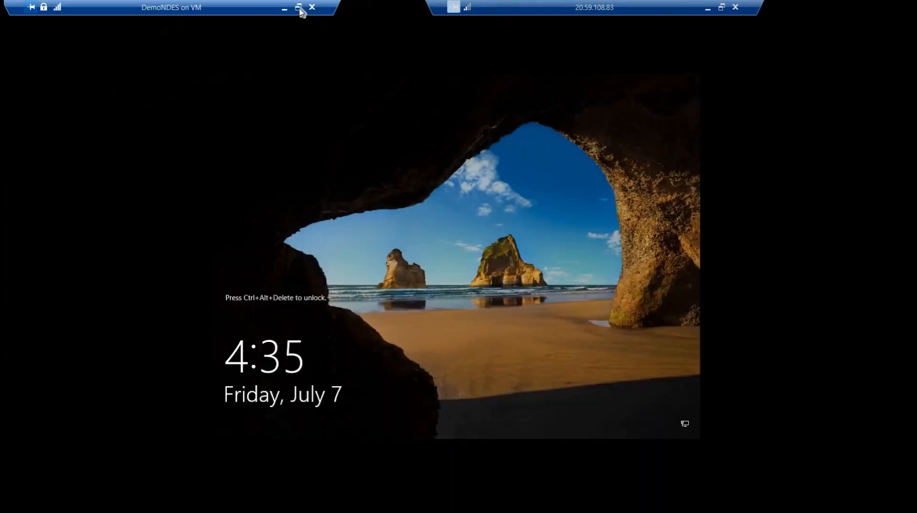
pyautogui.press('ctrl+alt+Break')
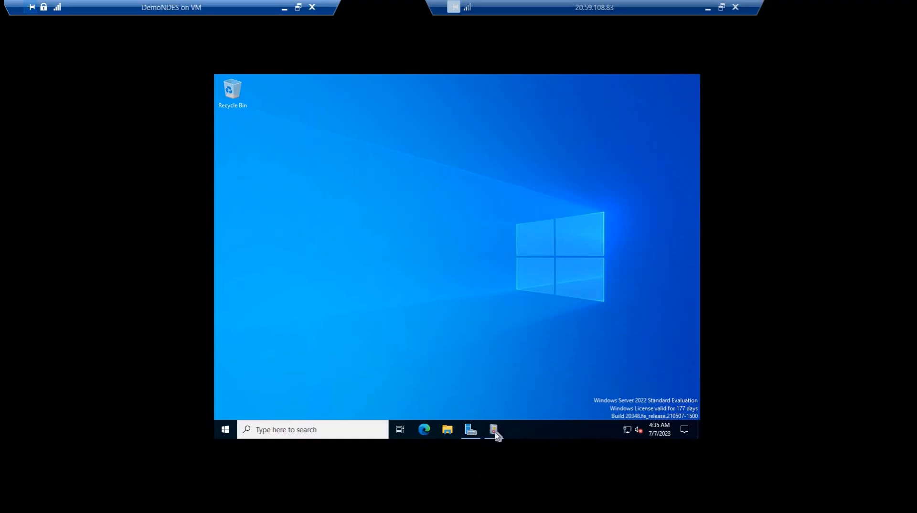
pyautogui.click(496, 431)
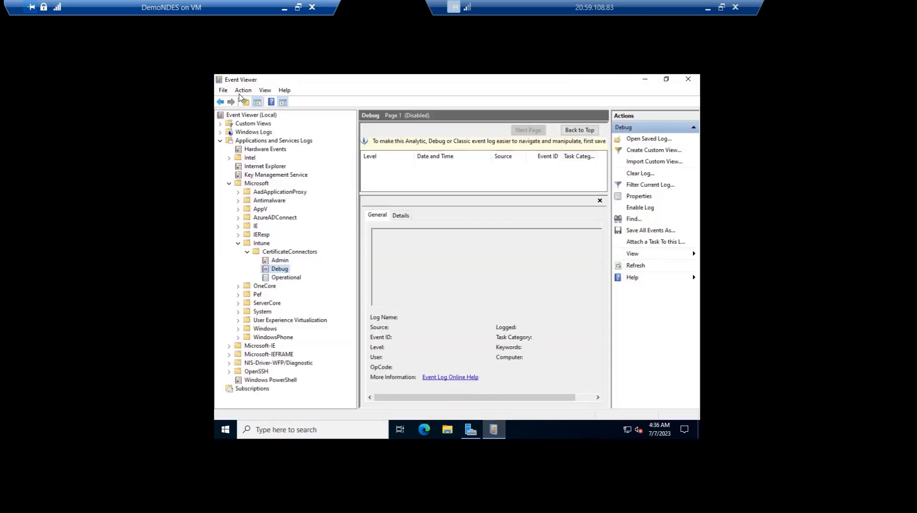
# Refresh the Intune CertificateConnectors Debug log, and view the connector's Operational and Admin logs
pyautogui.click(244, 90)
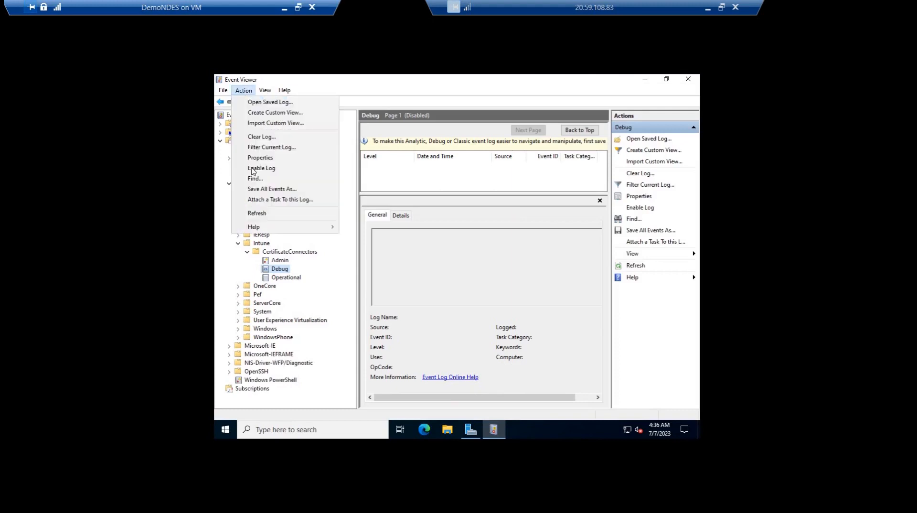
pyautogui.click(257, 213)
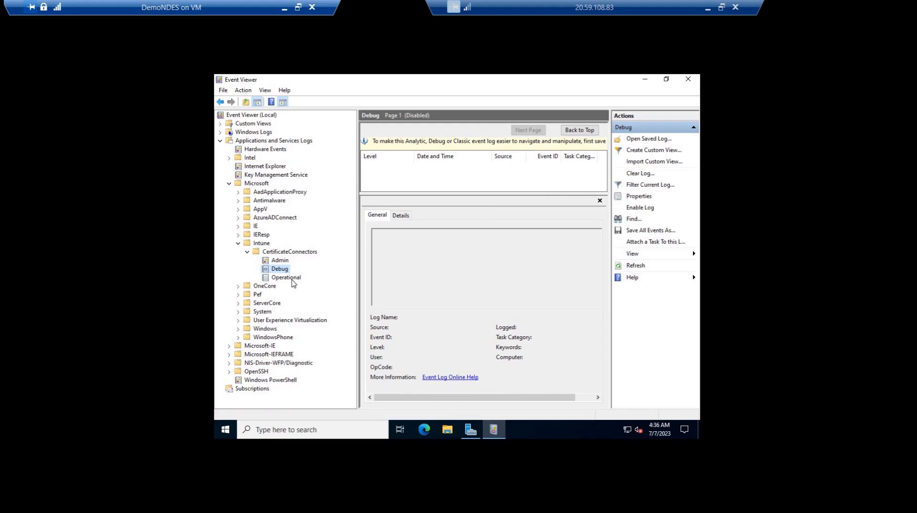
pyautogui.click(289, 279)
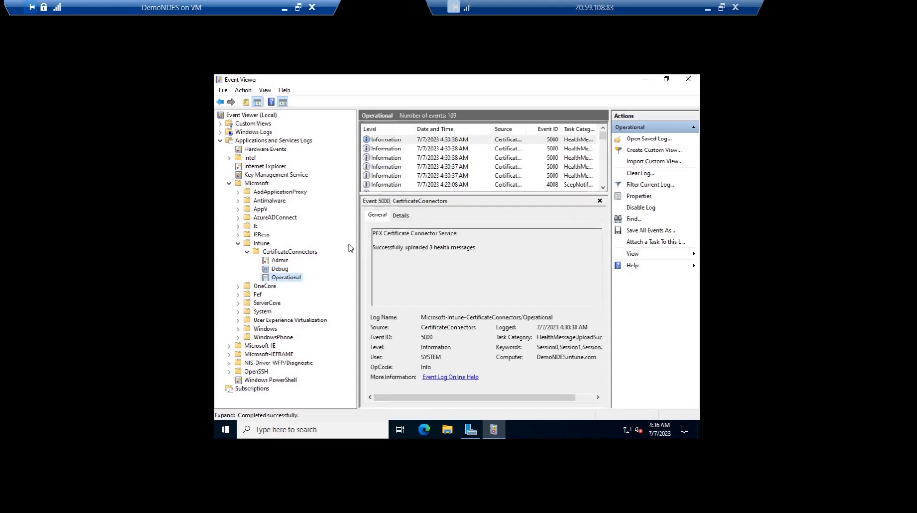
pyautogui.click(281, 261)
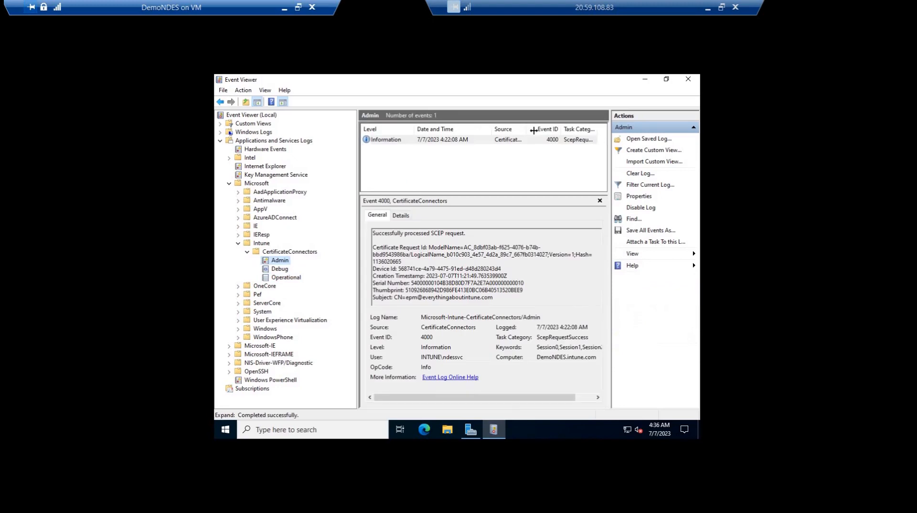
# Open event 4000 in the CertificateConnectors Admin log, examine its SCEP request message, thumbprint and subject, and close the event properties
pyautogui.doubleClick(481, 143)
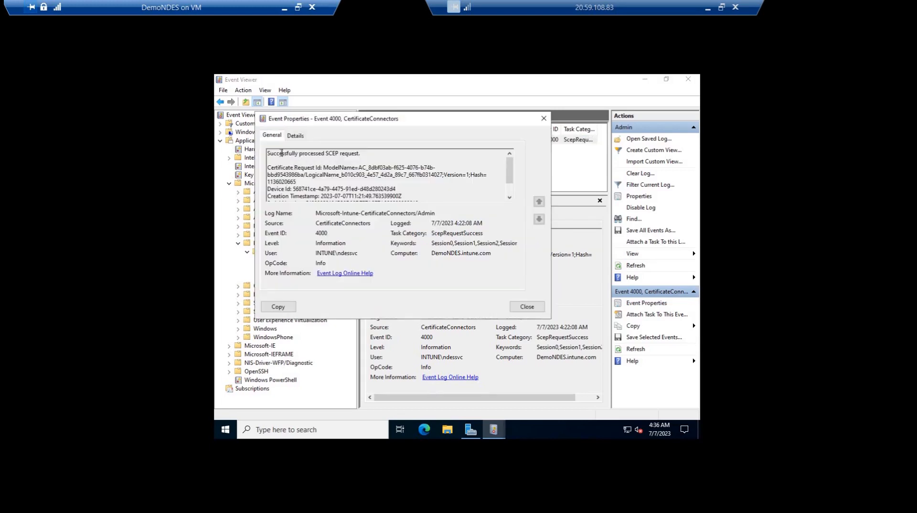
pyautogui.moveTo(266, 153); pyautogui.dragTo(362, 153)
pyautogui.click(503, 179)
pyautogui.moveTo(510, 175); pyautogui.dragTo(509, 192)
pyautogui.moveTo(422, 190); pyautogui.dragTo(300, 190)
pyautogui.doubleClick(354, 190)
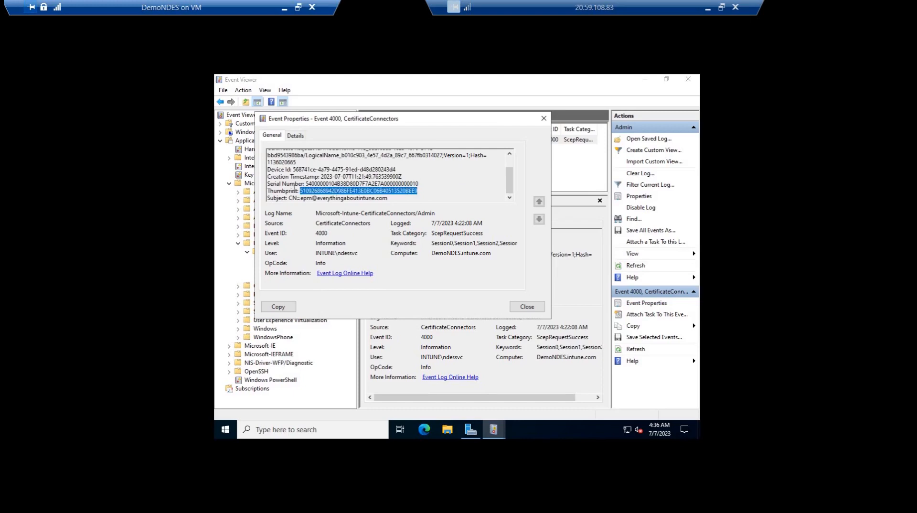
pyautogui.moveTo(388, 198); pyautogui.dragTo(267, 198)
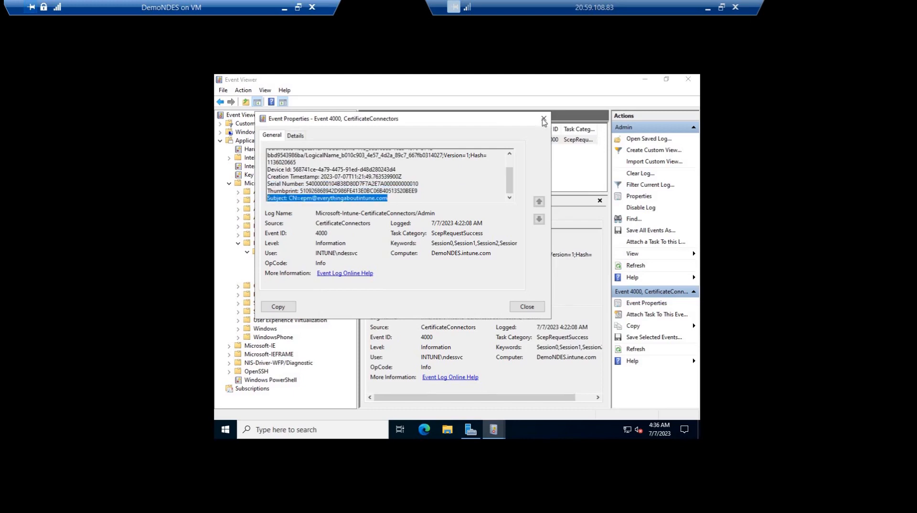
pyautogui.click(544, 118)
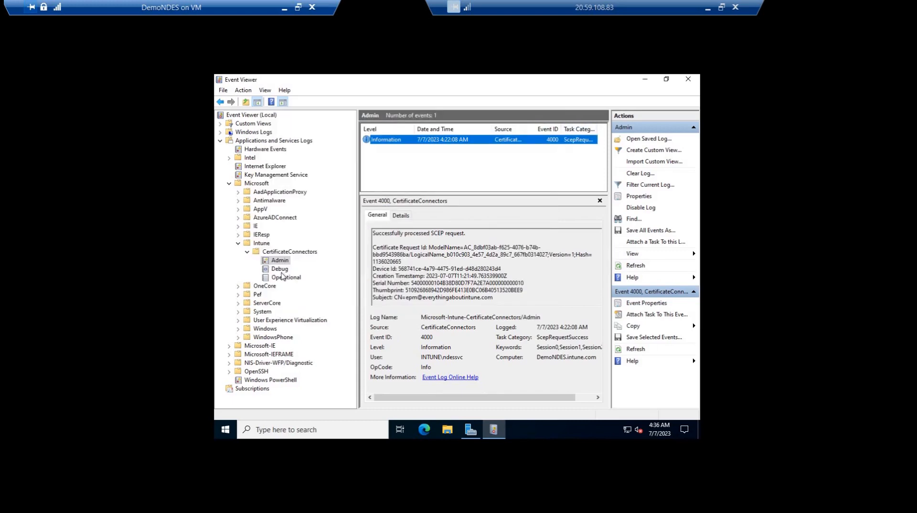
# View the CertificateConnectors Operational log, enlarge its event list, and preview SCEP events 4004 and 4003
pyautogui.click(284, 278)
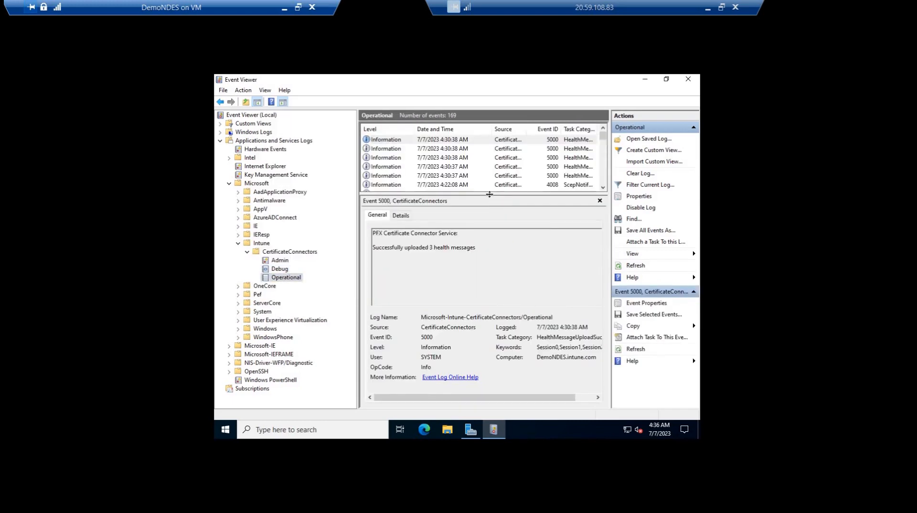
pyautogui.moveTo(497, 193); pyautogui.dragTo(497, 285)
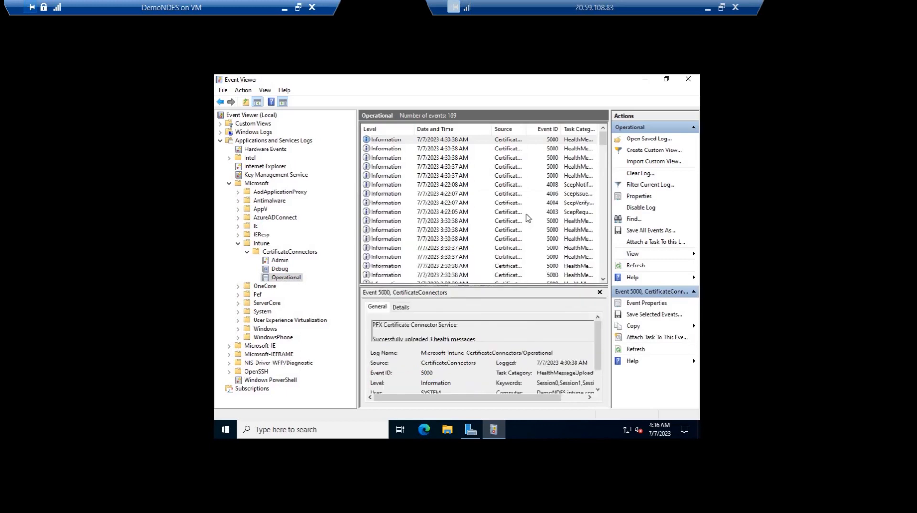
pyautogui.click(550, 203)
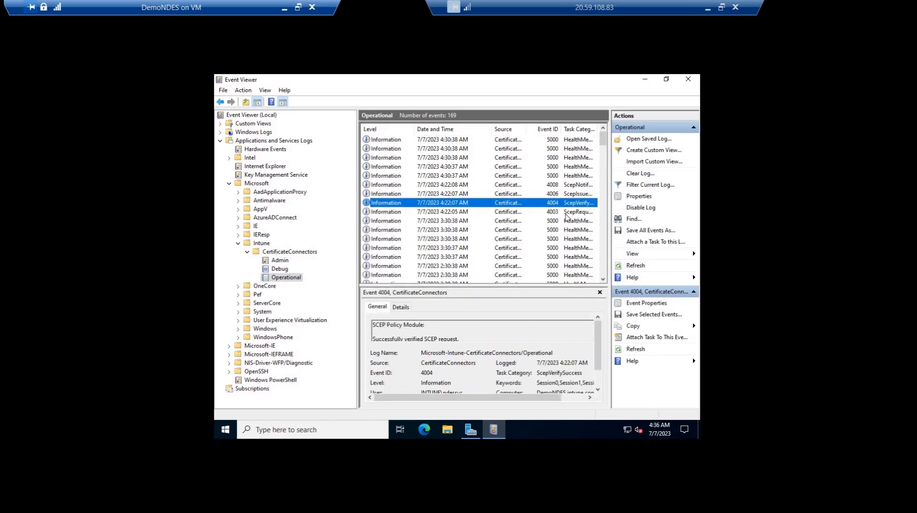
pyautogui.click(551, 216)
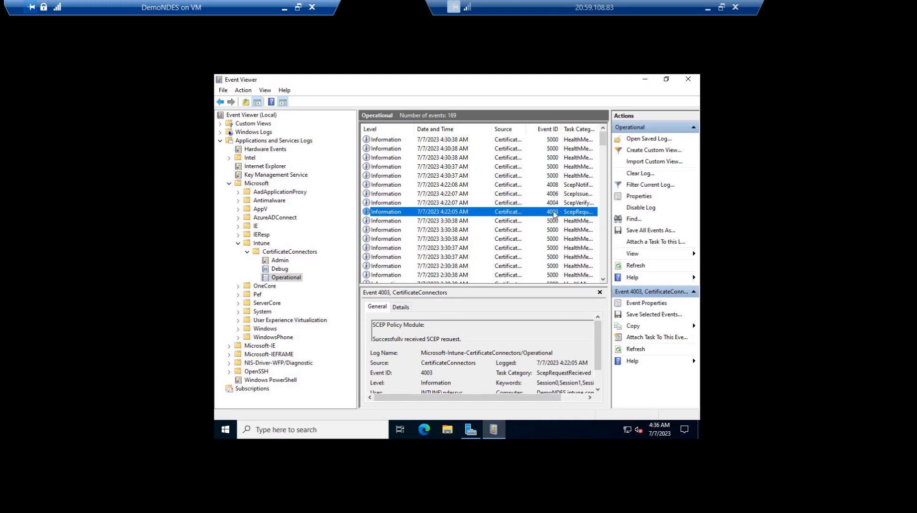
# Open the properties of event 4003, examine its SCEP Policy Module message, and move the window clear of the event list's SCEP entries
pyautogui.doubleClick(423, 213)
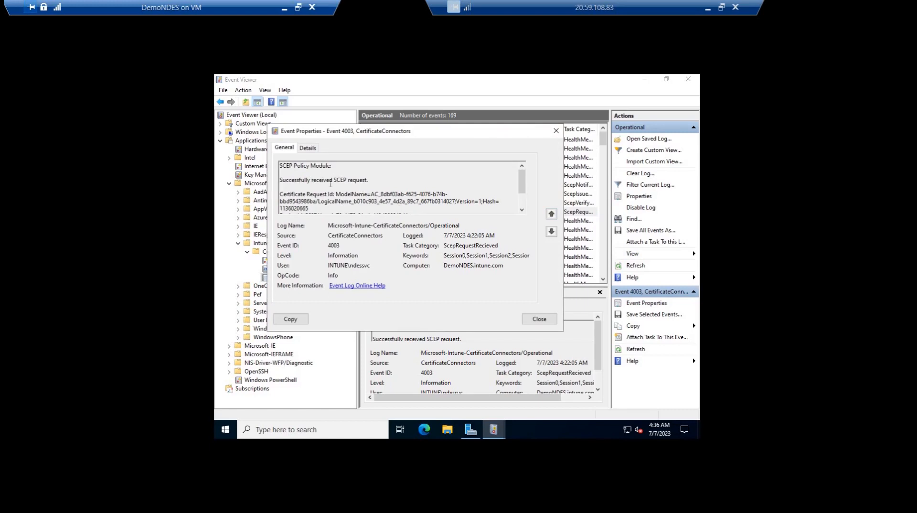
pyautogui.moveTo(368, 180); pyautogui.dragTo(462, 135)
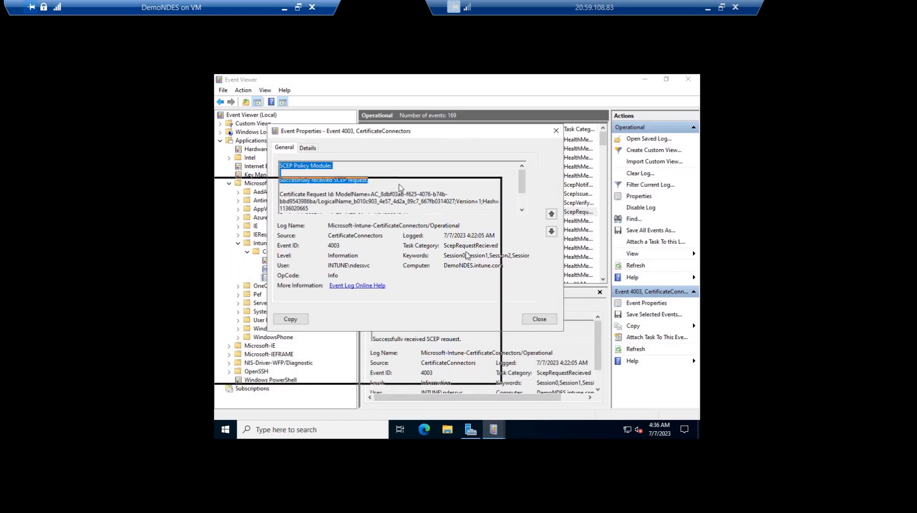
pyautogui.moveTo(382, 180); pyautogui.dragTo(406, 176)
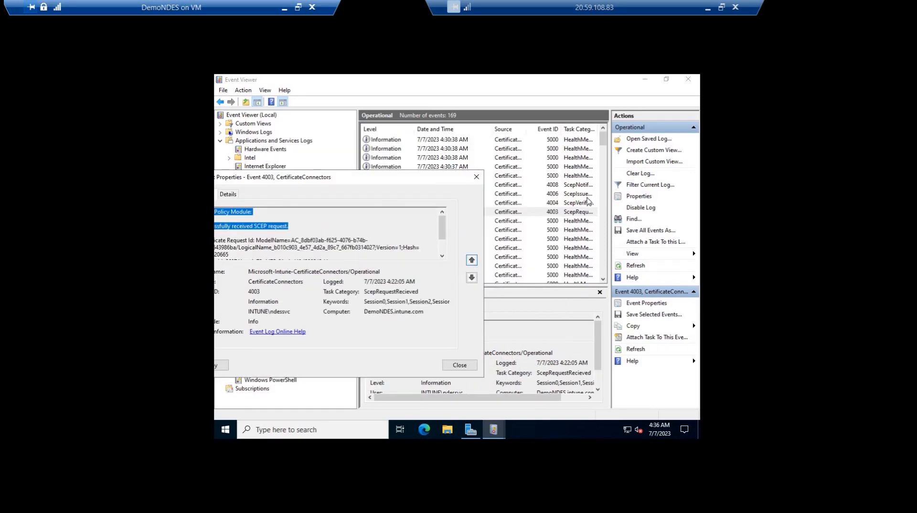
# Advance the event properties to event 4004, reposition the window so its text is fully visible, and highlight the SCEP Policy Module message
pyautogui.click(471, 260)
pyautogui.moveTo(403, 173); pyautogui.dragTo(440, 179)
pyautogui.moveTo(361, 182); pyautogui.dragTo(438, 188)
pyautogui.moveTo(344, 230); pyautogui.dragTo(247, 208)
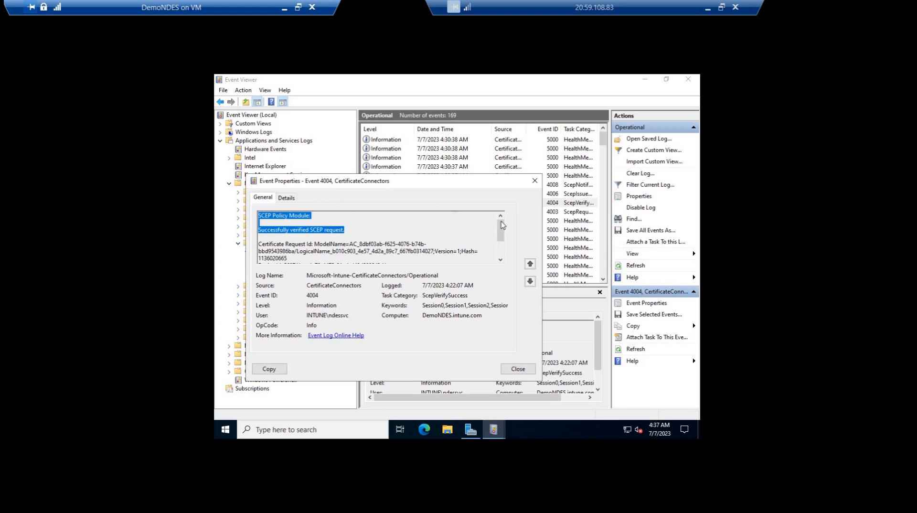
# Step through events 4006 and 4008 in the event properties, highlighting the SCEP Policy Module message of each
pyautogui.click(530, 264)
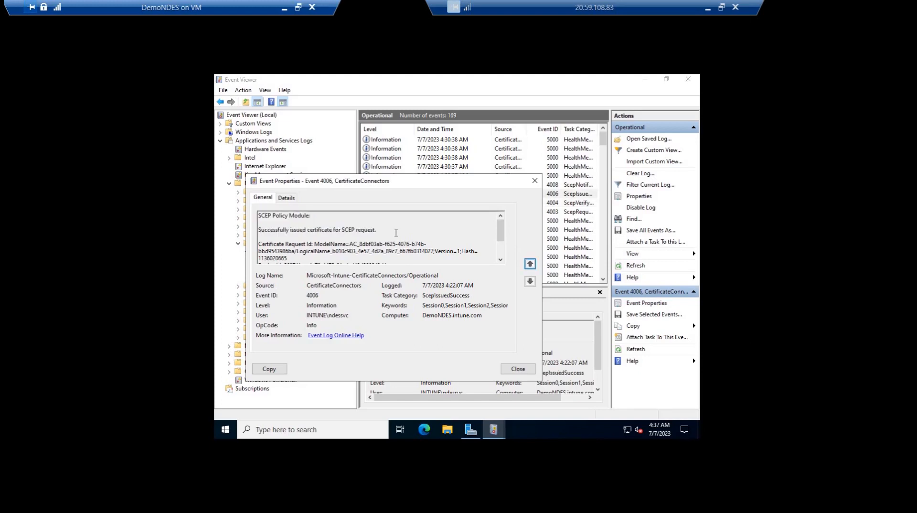
pyautogui.moveTo(378, 229); pyautogui.dragTo(258, 215)
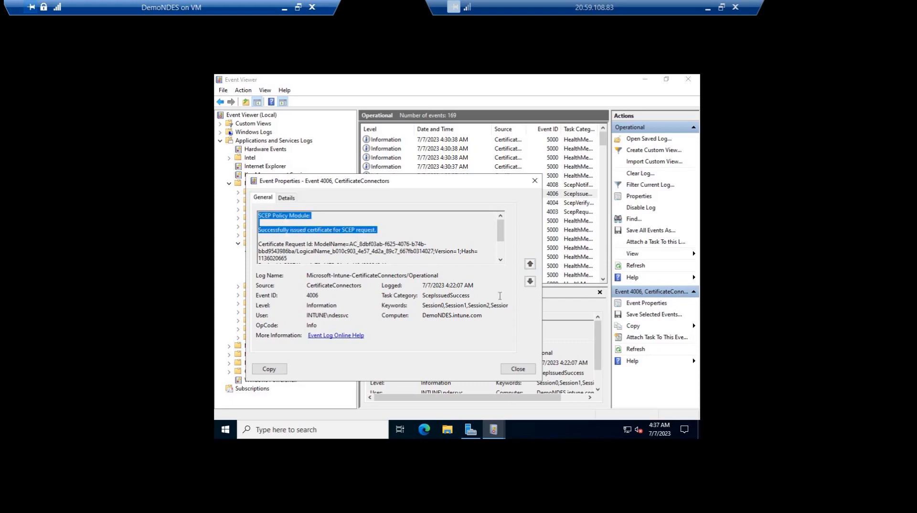
pyautogui.click(530, 264)
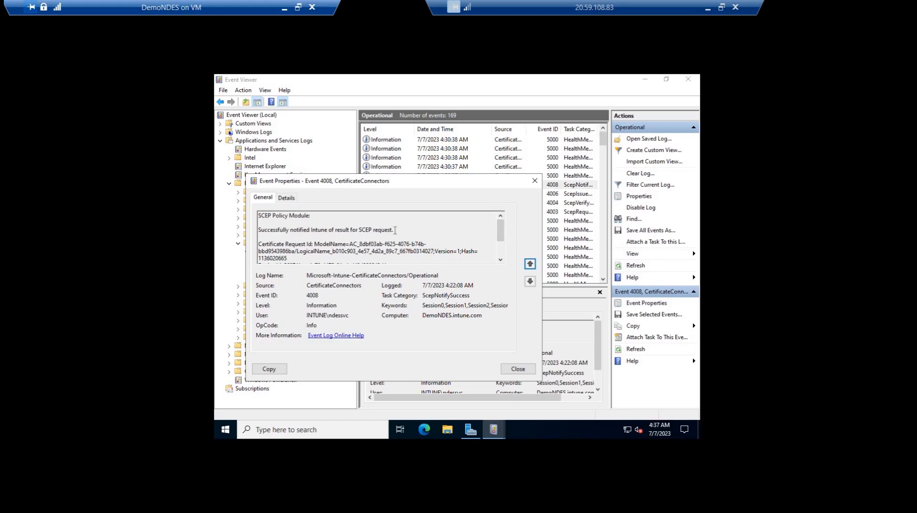
pyautogui.moveTo(394, 230); pyautogui.dragTo(258, 214)
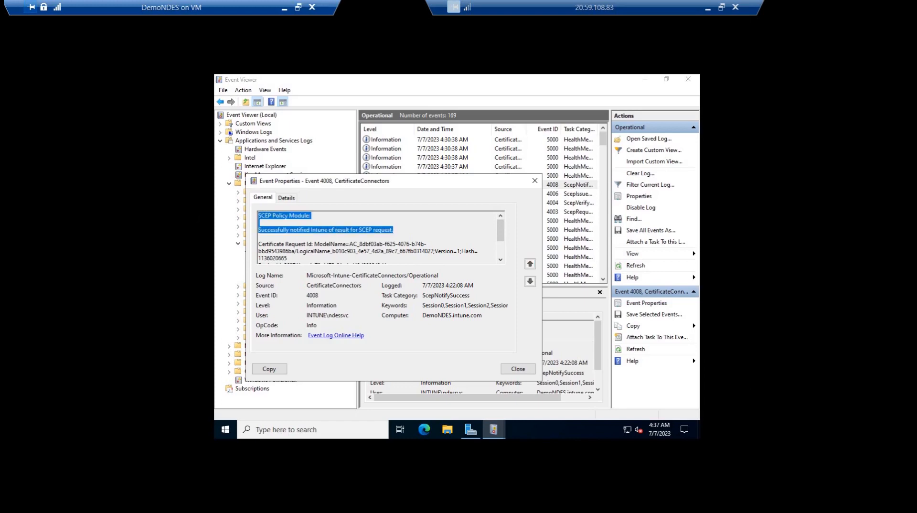
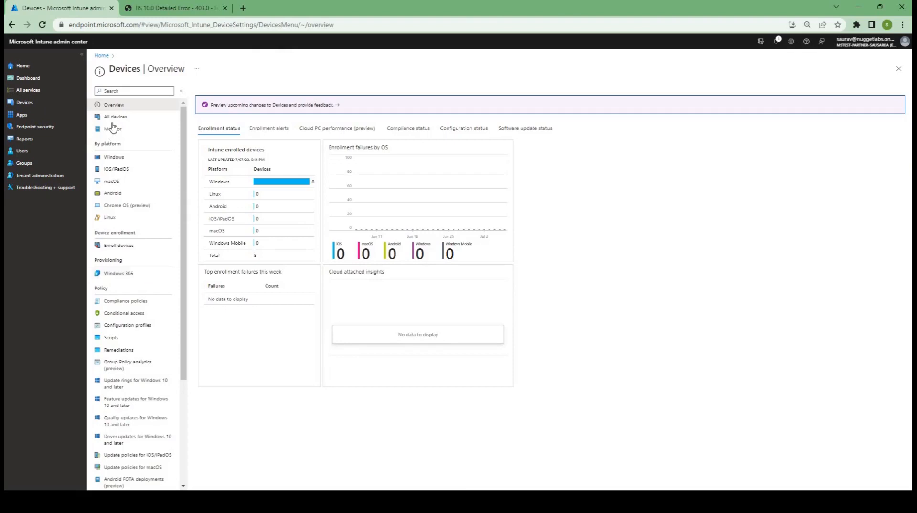
# Open the device certificates monitoring report and examine WIN11MACHINE2's entry, highlighting its name and thumbprint and viewing the remaining columns
pyautogui.click(115, 129)
pyautogui.click(125, 167)
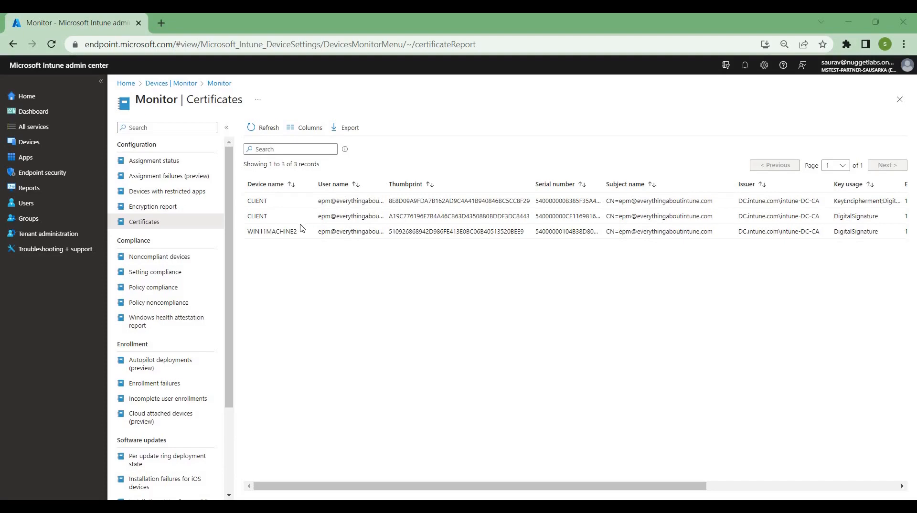
pyautogui.moveTo(296, 232); pyautogui.dragTo(247, 233)
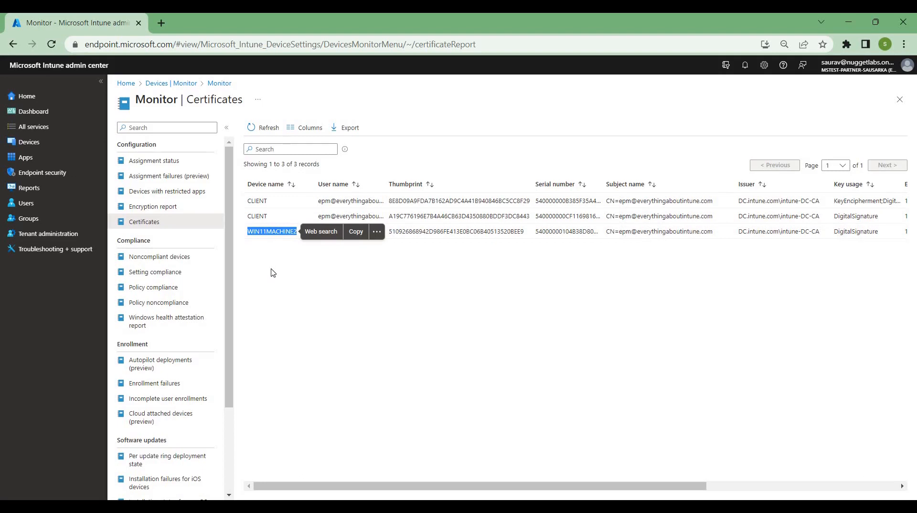
pyautogui.click(283, 229)
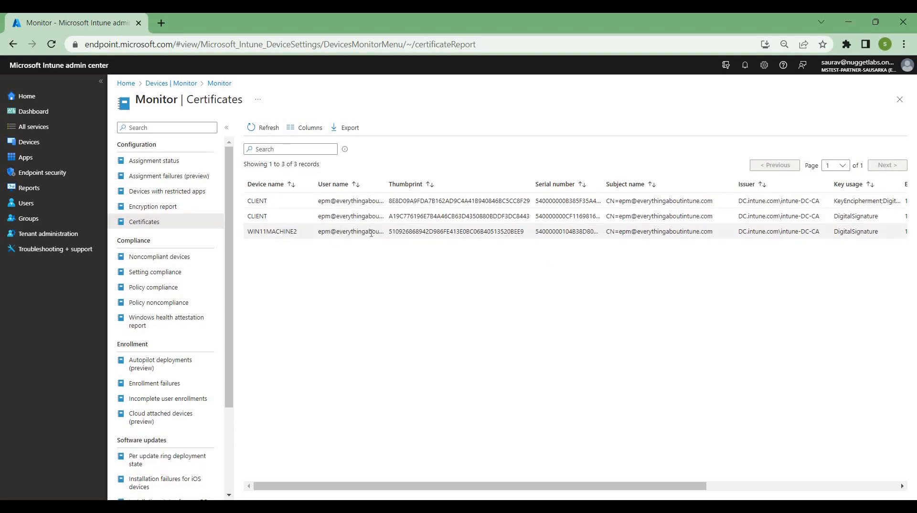
pyautogui.moveTo(504, 231); pyautogui.dragTo(528, 232)
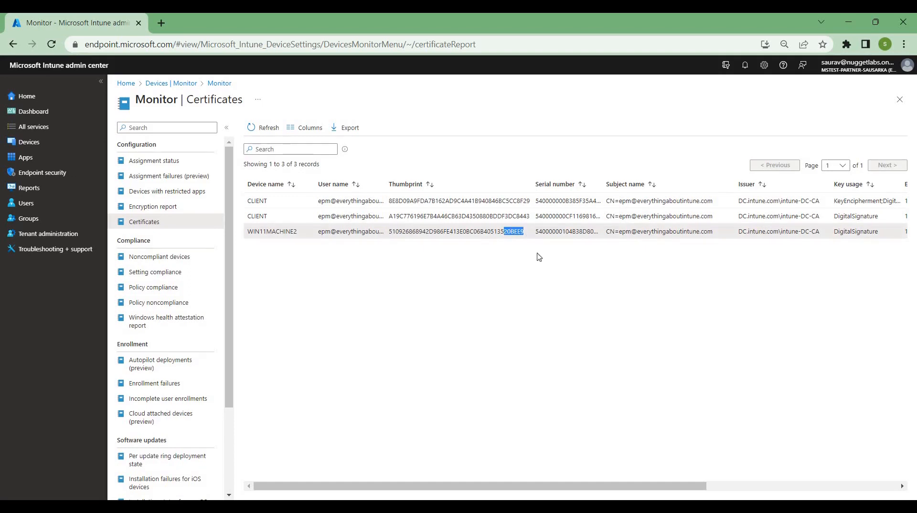
pyautogui.click(547, 478)
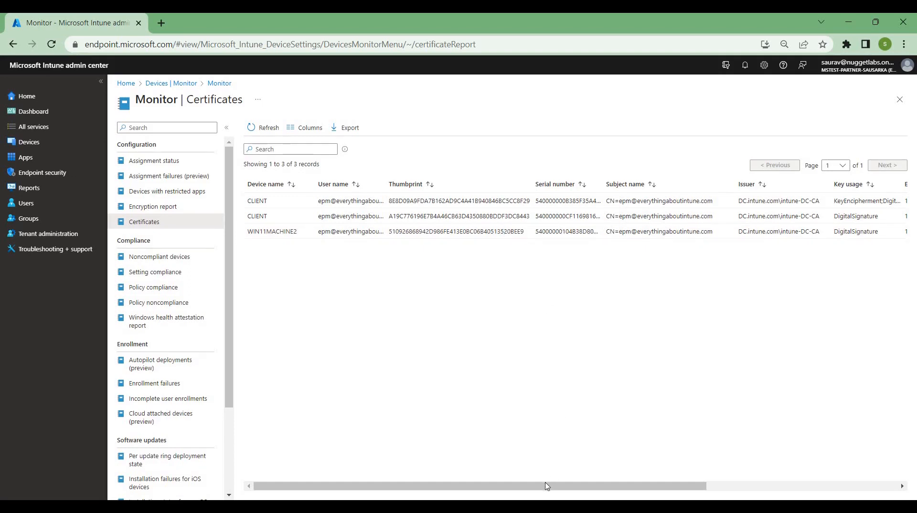
pyautogui.moveTo(568, 485); pyautogui.dragTo(715, 357)
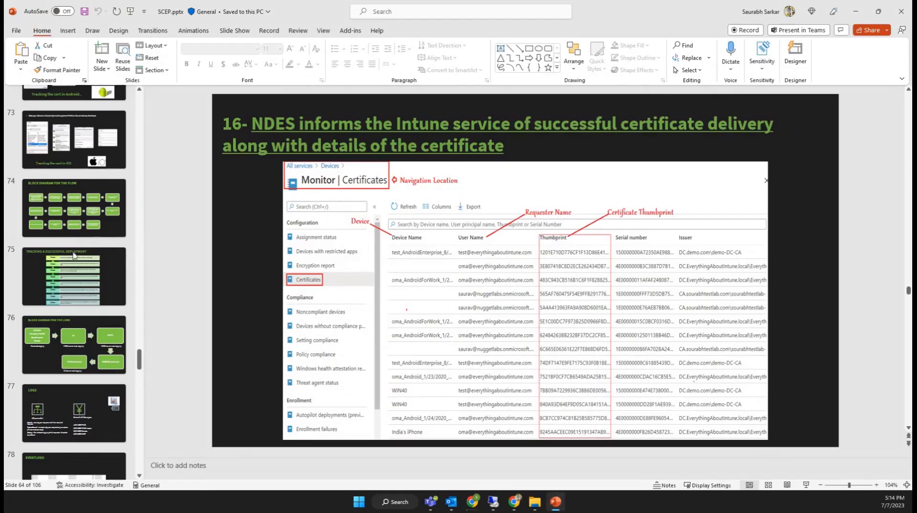
# View the flow block diagram slide in PowerPoint, switch to Remote Desktop, minimize DemoNDES and maximize the Win11Machine2 connection
pyautogui.click(74, 208)
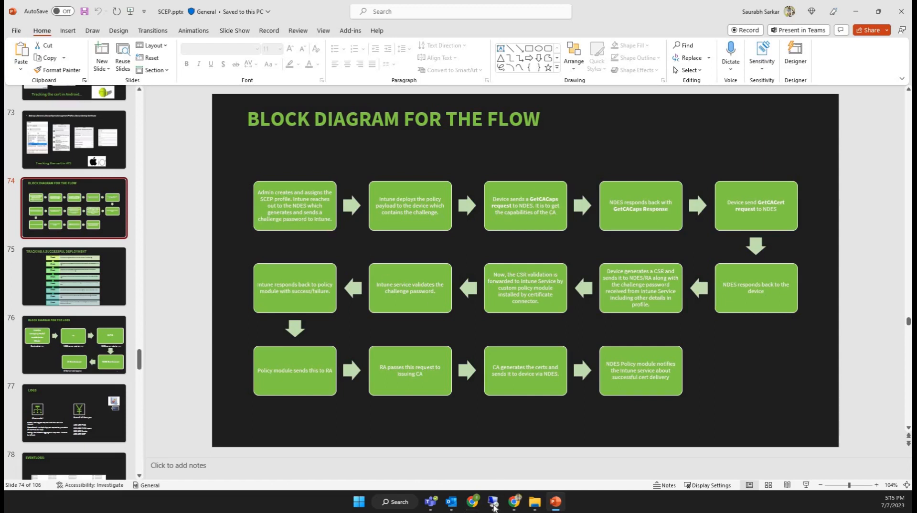
pyautogui.click(495, 495)
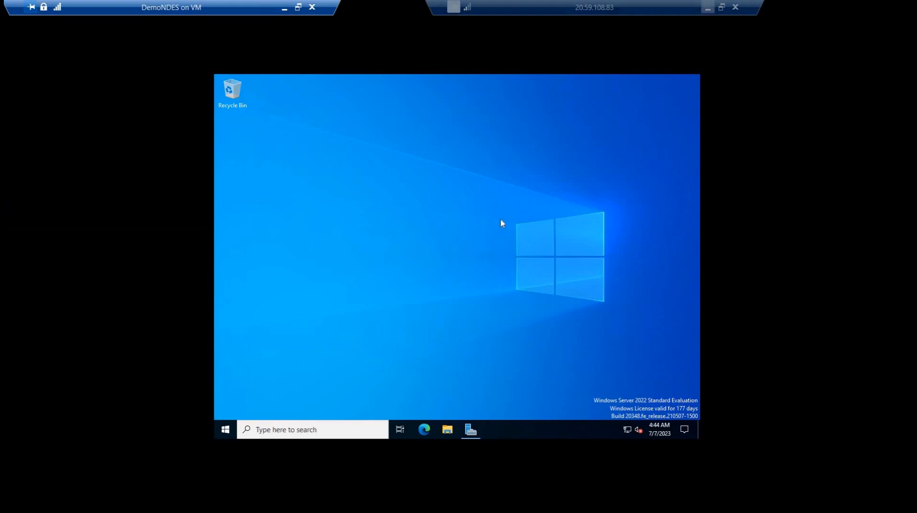
pyautogui.click(287, 11)
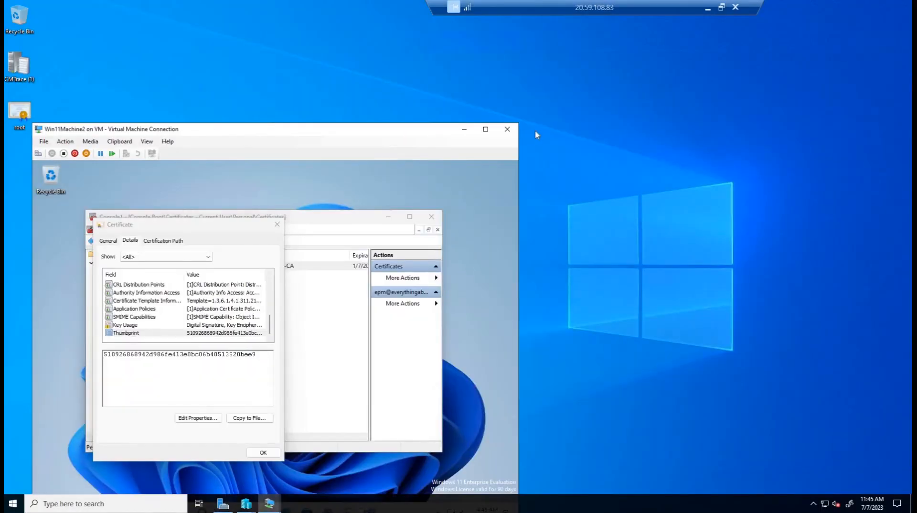
pyautogui.click(485, 129)
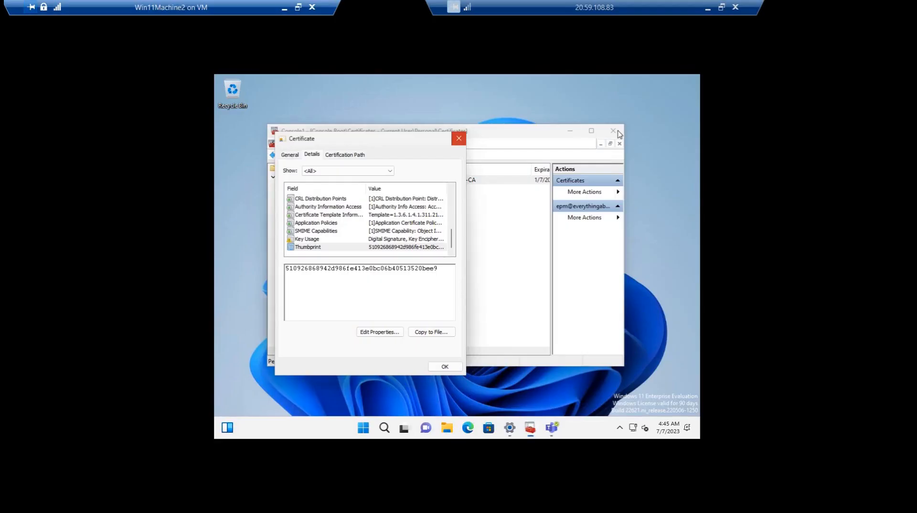
# Try to close the certificate console, cancel the save prompt, and reopen the personal certificate issued by intune-DC-CA
pyautogui.click(613, 131)
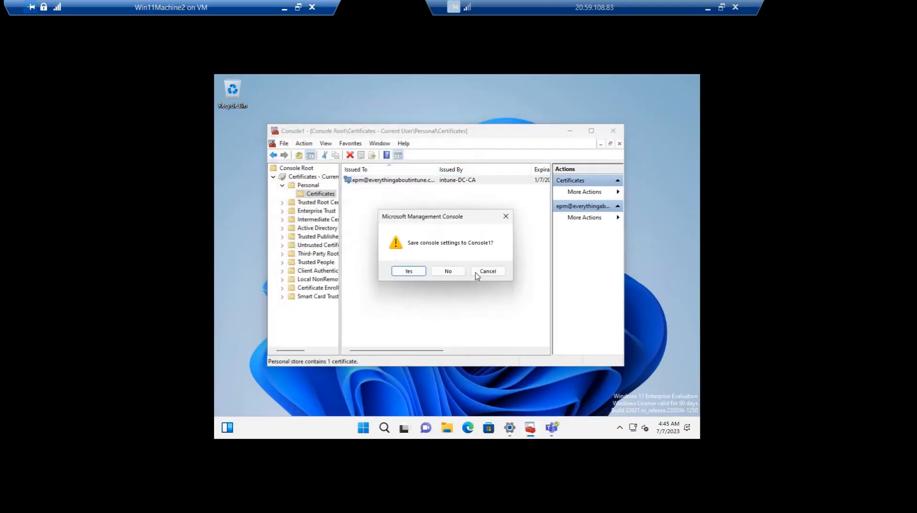
pyautogui.click(492, 271)
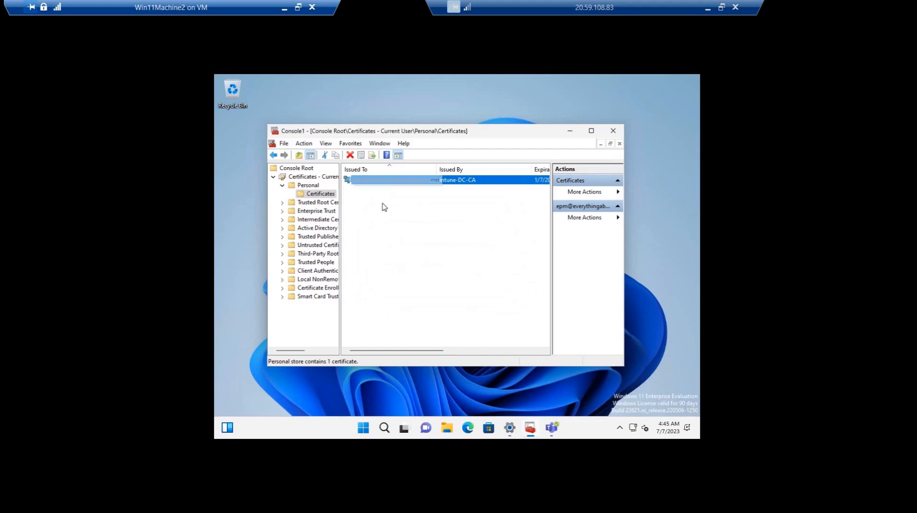
pyautogui.press('Return')
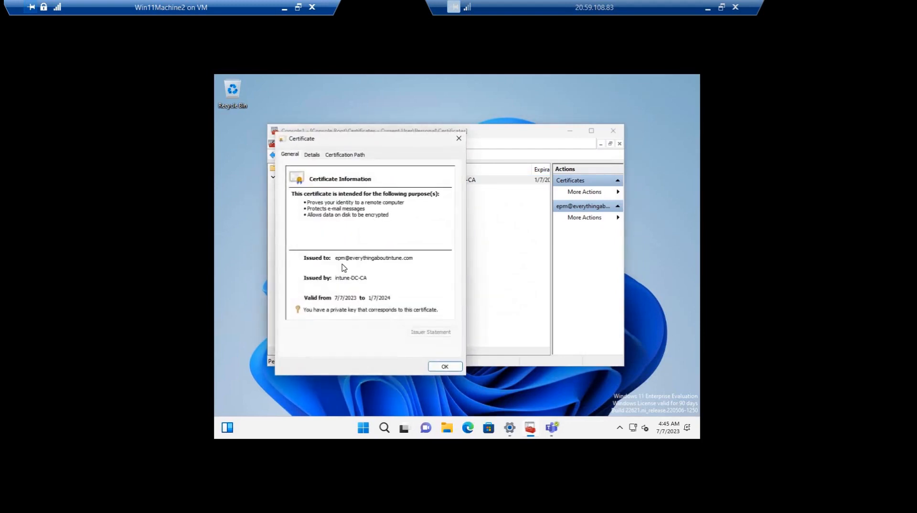
# Launch Event Viewer on Win11Machine2 with the eventvwr command
pyautogui.press('super+r')
pyautogui.write('eve')
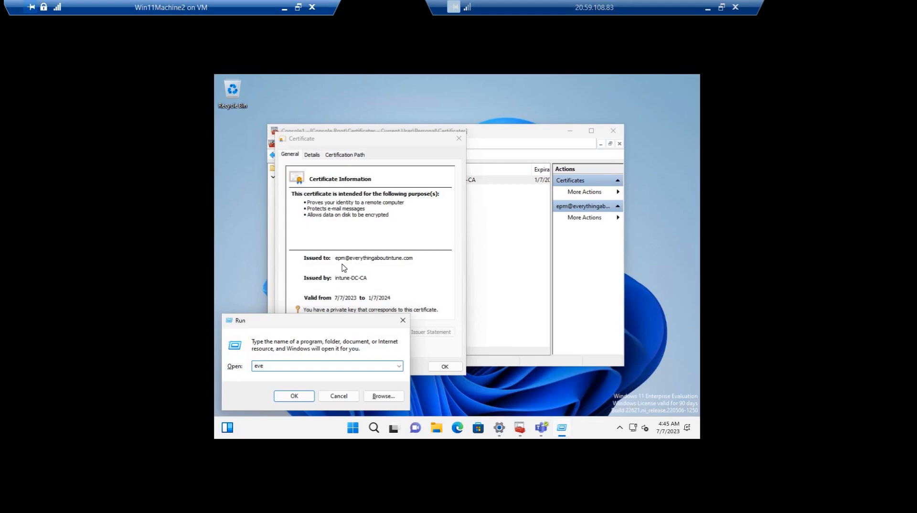
pyautogui.write('ntvwr')
pyautogui.press('Return')
# Open the DeviceManagement-Enterprise-Diagnostics-Provider Admin log within the Microsoft Windows application and services logs
pyautogui.click(228, 176)
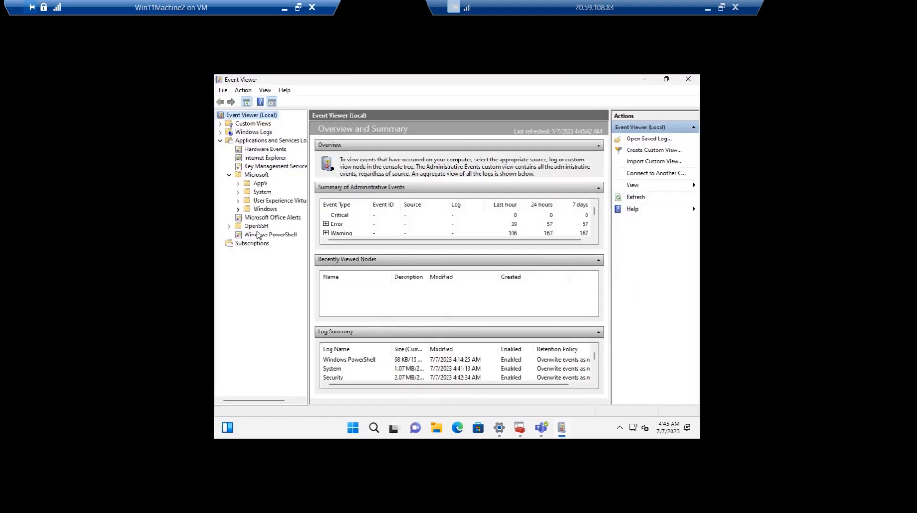
pyautogui.click(238, 209)
pyautogui.press('d')
pyautogui.press('d')
pyautogui.press('d')
pyautogui.press('d')
pyautogui.press('d')
pyautogui.press('d')
pyautogui.press('d')
pyautogui.press('d')
pyautogui.press('Up')
pyautogui.press('Right')
pyautogui.press('Down')
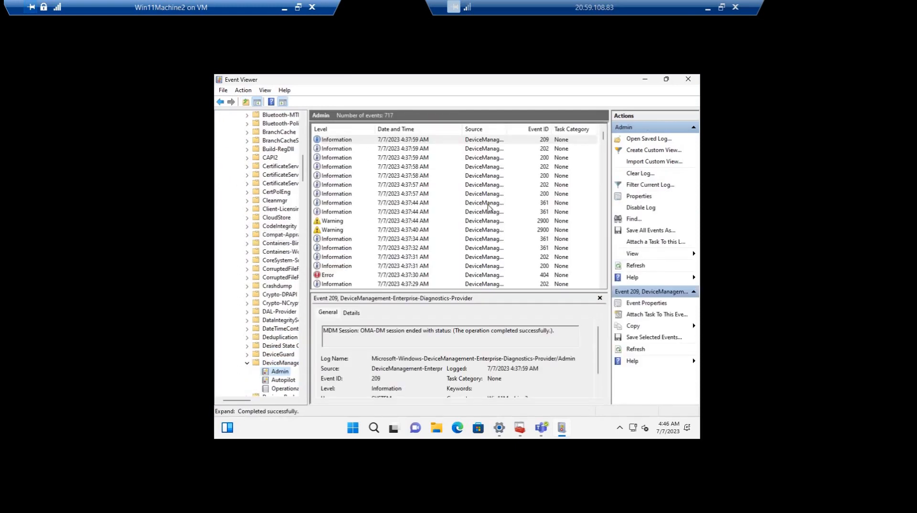
# Browse the Admin log's event list for SCEP entries, starting with an event 361 preview
pyautogui.click(483, 202)
pyautogui.scroll(-5, 479, 189)
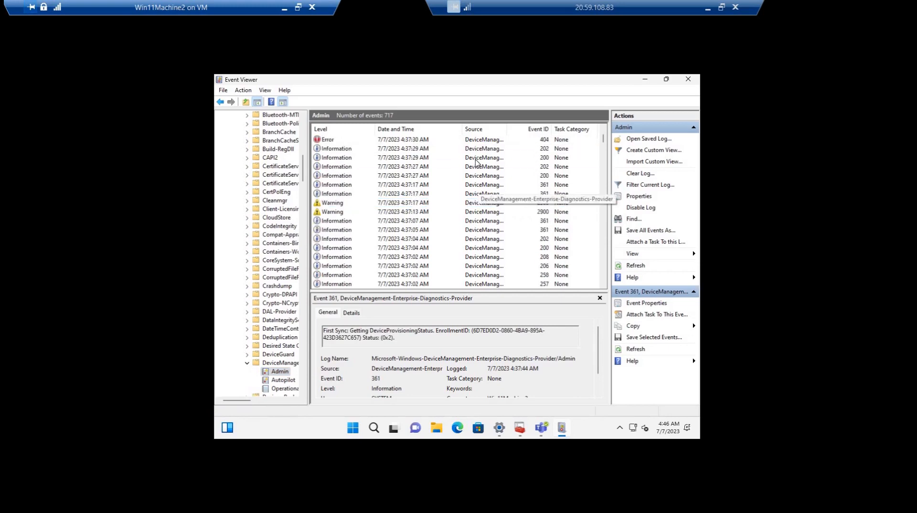
pyautogui.scroll(-5, 476, 162)
pyautogui.scroll(-5, 477, 162)
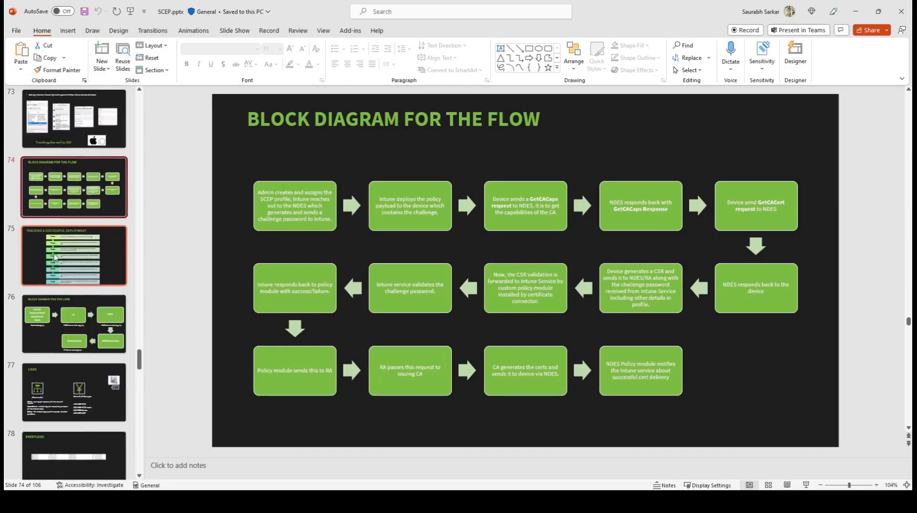
pyautogui.scroll(-5, 54, 257)
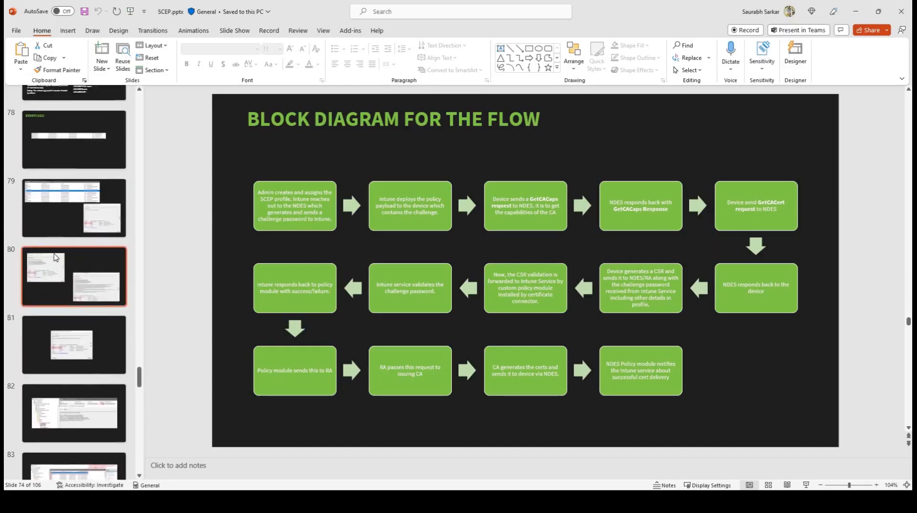
# In the PowerPoint deck, review slide 66 on the device receiving the certificate and open slide 67
pyautogui.scroll(15, 54, 258)
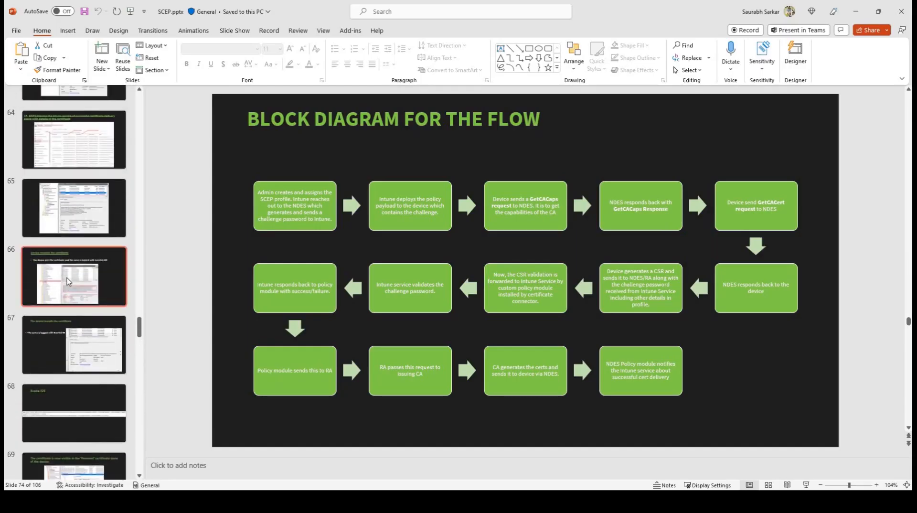
pyautogui.click(68, 281)
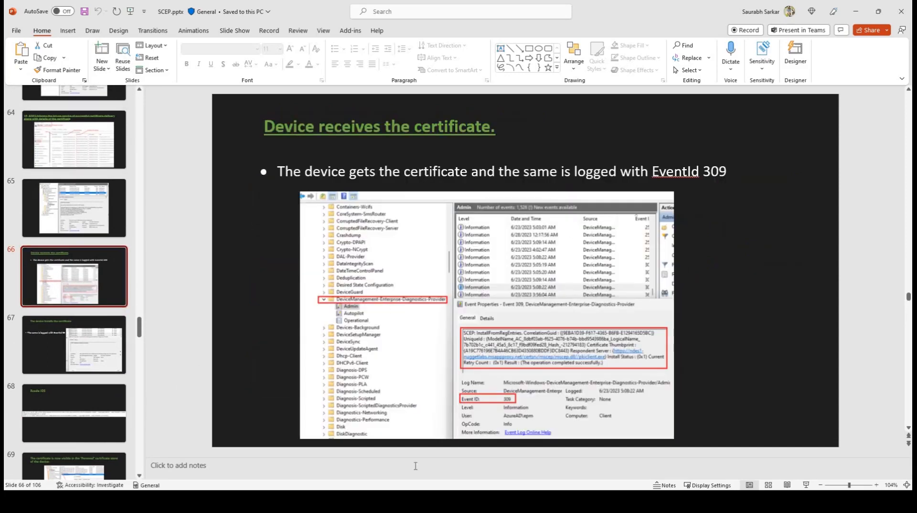
pyautogui.click(88, 335)
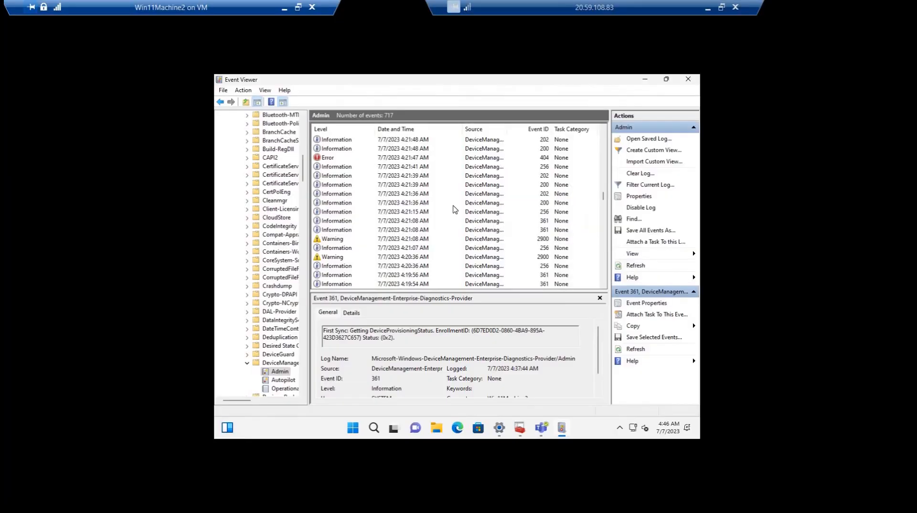
# Back on Win11Machine2, filter the Admin log to event ID 309
pyautogui.click(454, 205)
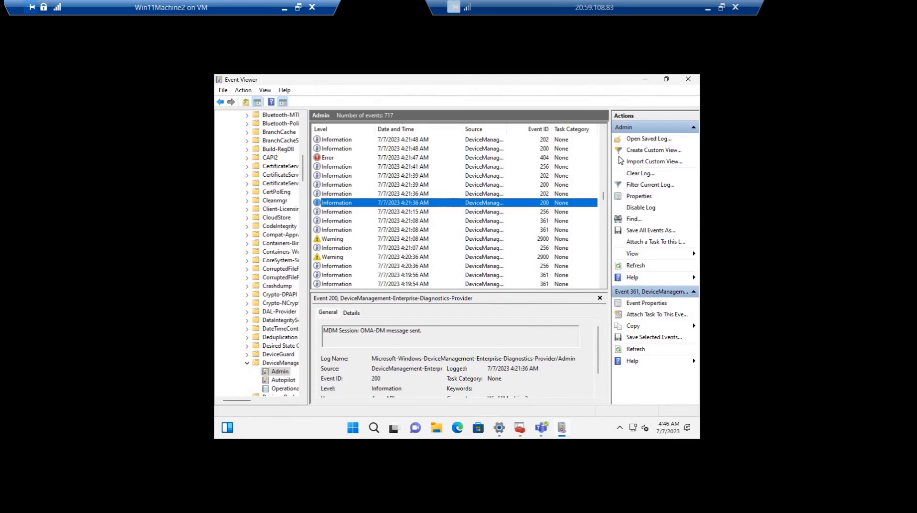
pyautogui.click(644, 185)
pyautogui.click(414, 255)
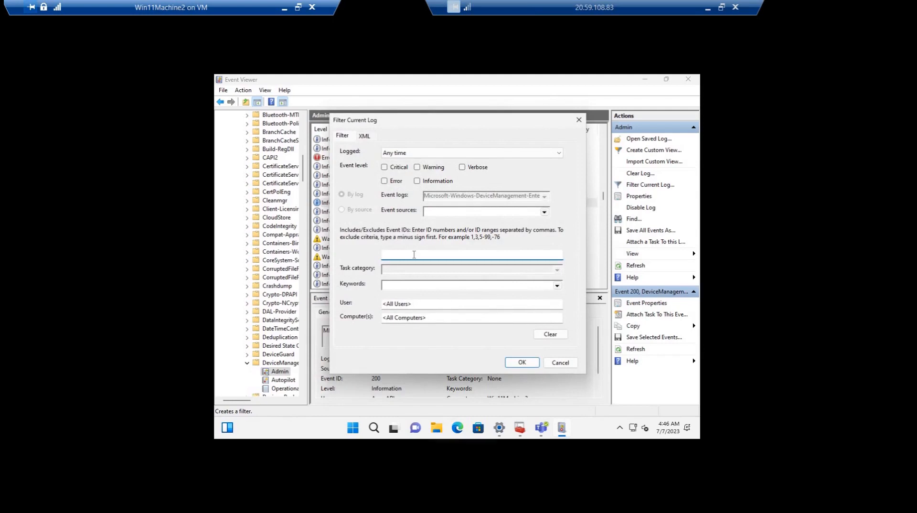
pyautogui.press('Num_Lock')
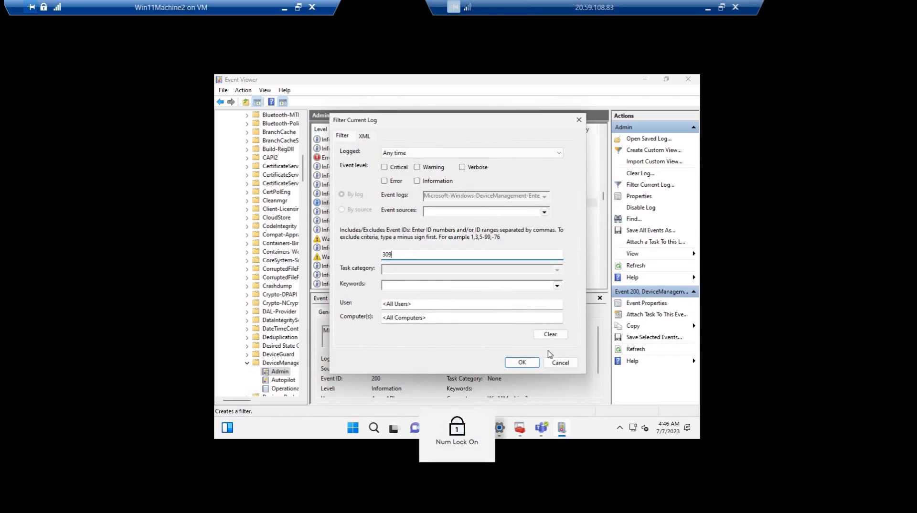
pyautogui.press('Return')
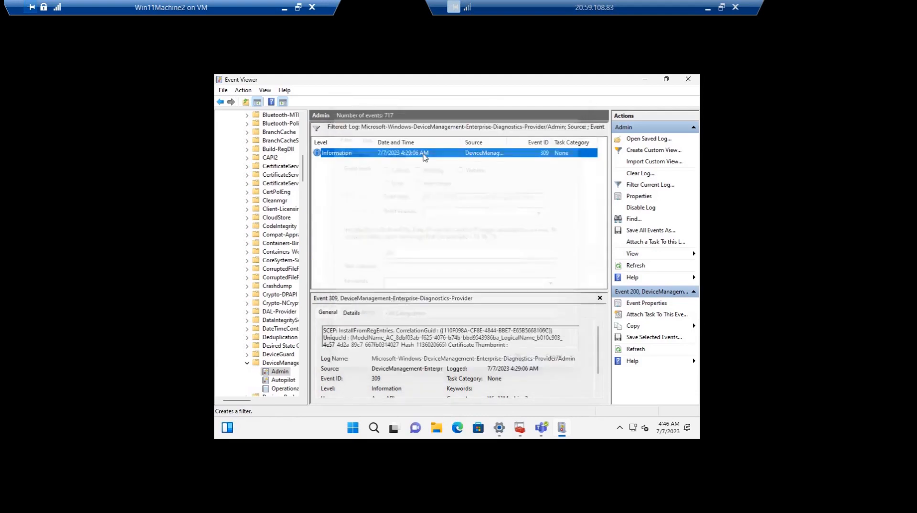
# Open the properties of event 309, examine its SCEP certificate installation message and thumbprint, and leave the event
pyautogui.doubleClick(396, 153)
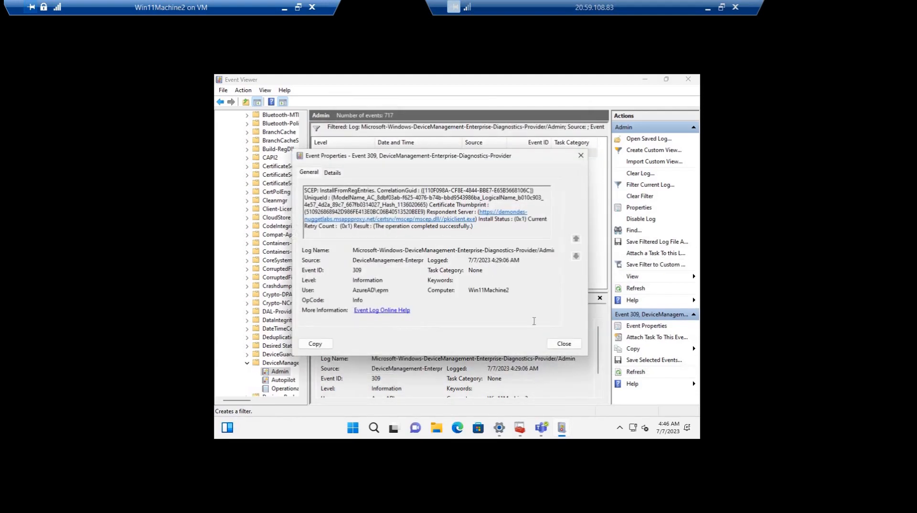
pyautogui.doubleClick(490, 263)
pyautogui.click(638, 180)
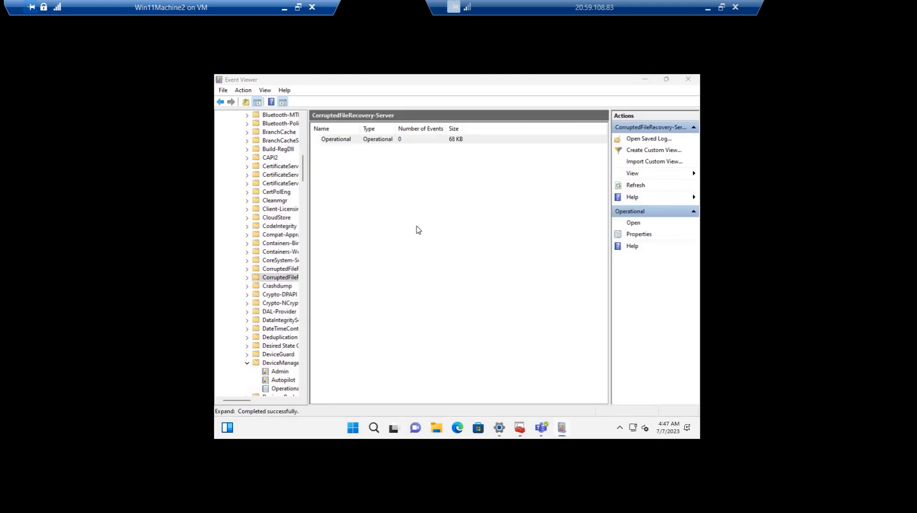